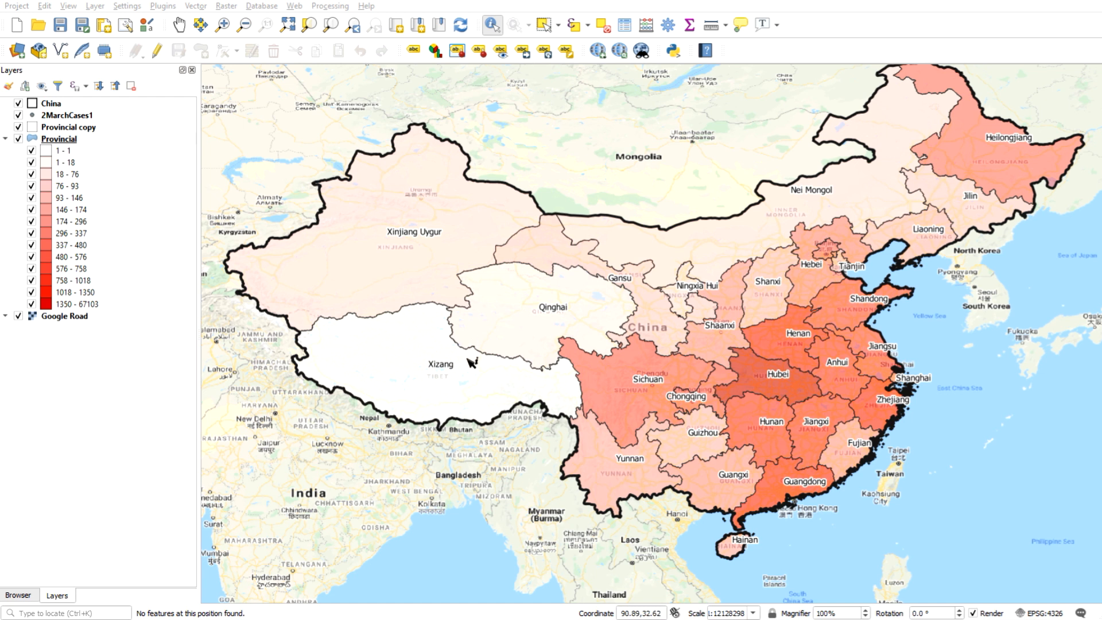
Step: Identify the Provincial layer's attributes for Qinghai, Gansu and Shaanxi, narrowing the results window to uncover the map
click(552, 325)
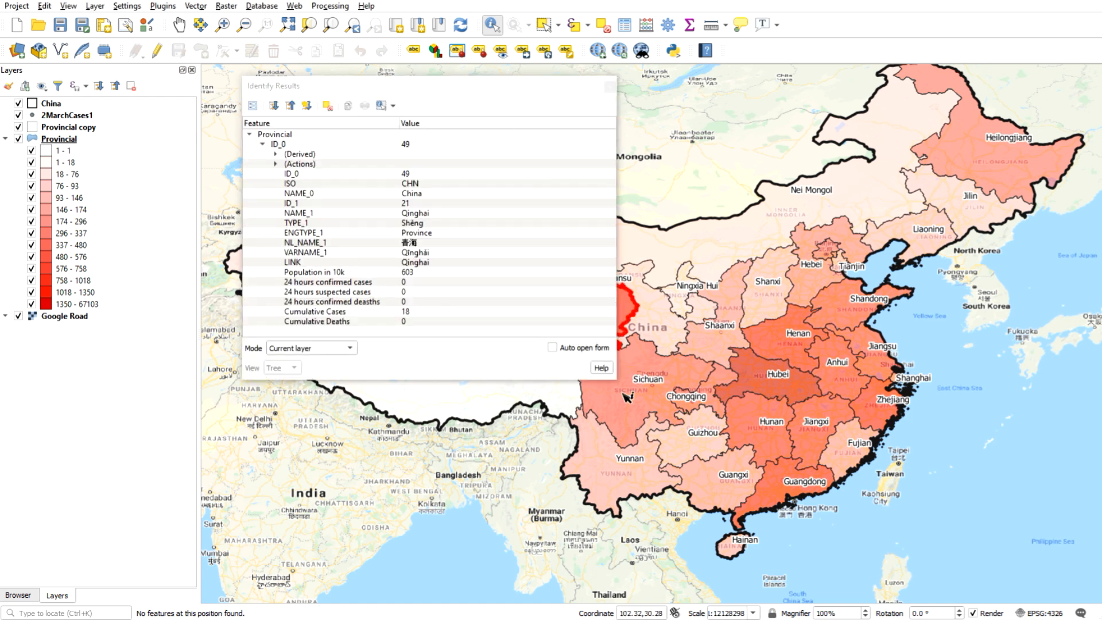
drag(616, 380, 471, 411)
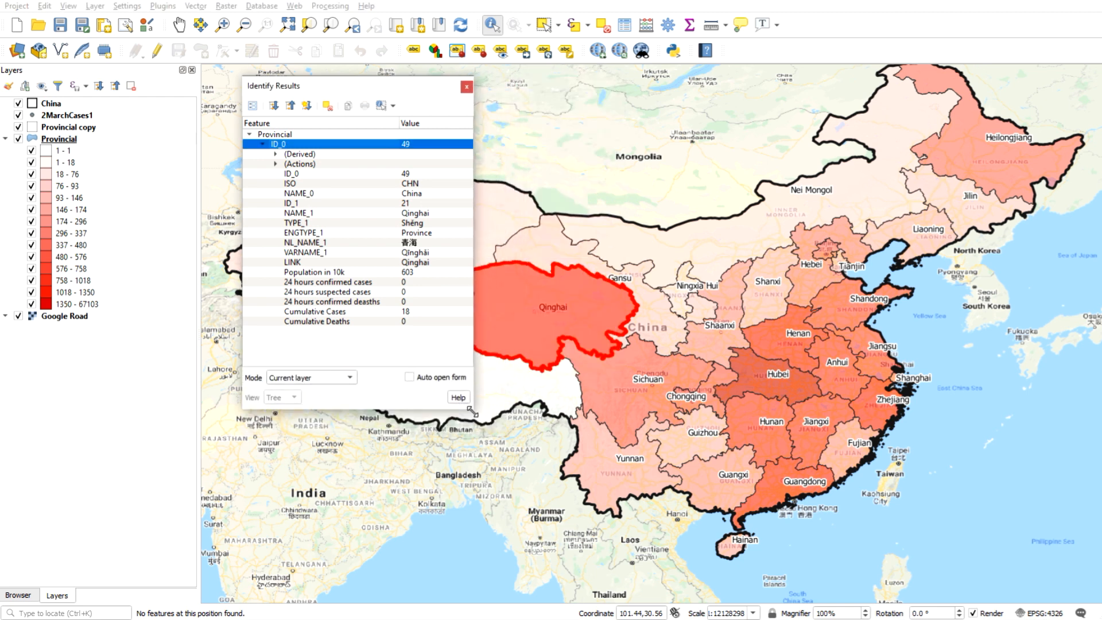
click(637, 415)
click(664, 310)
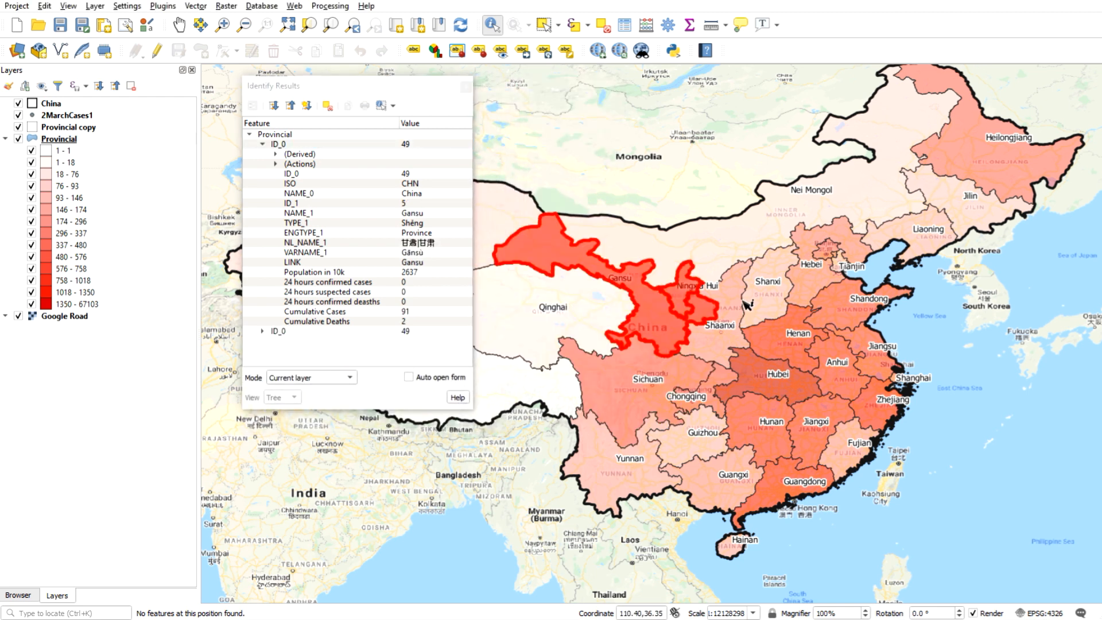
click(735, 312)
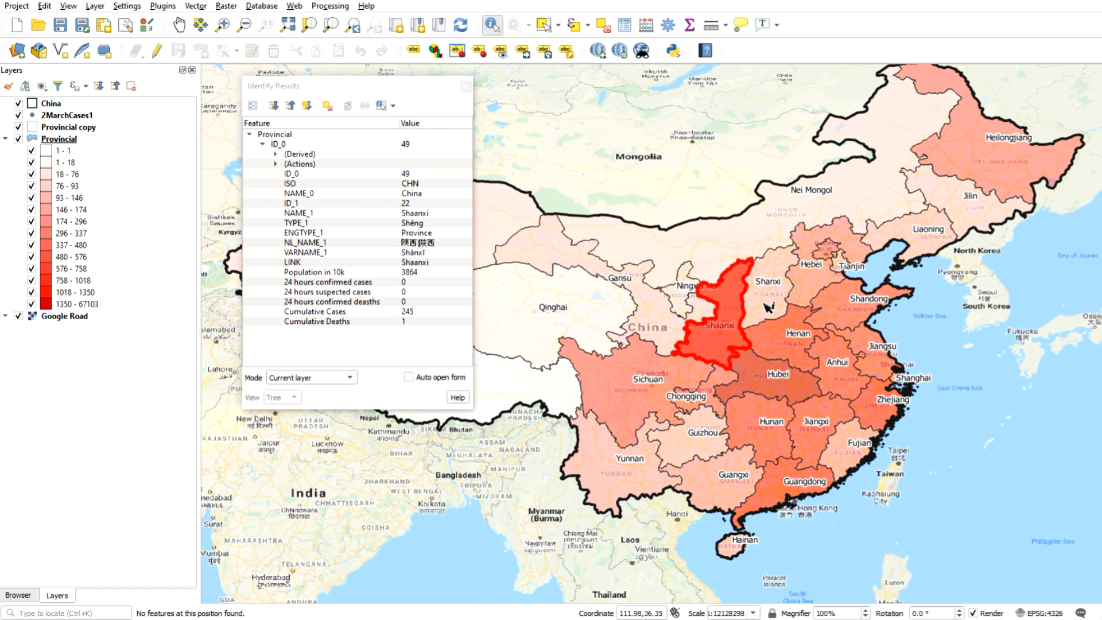
Step: Identify the attributes of further provinces, including Hebei, Hubei and Sichuan, and close the identify results
click(768, 307)
click(805, 287)
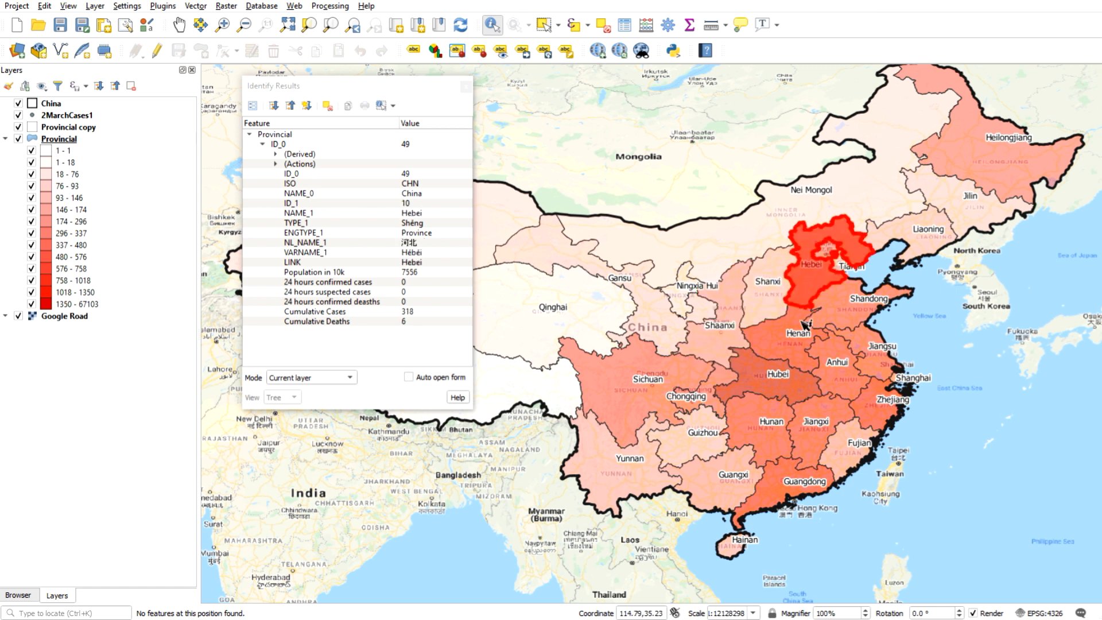
click(785, 333)
click(765, 379)
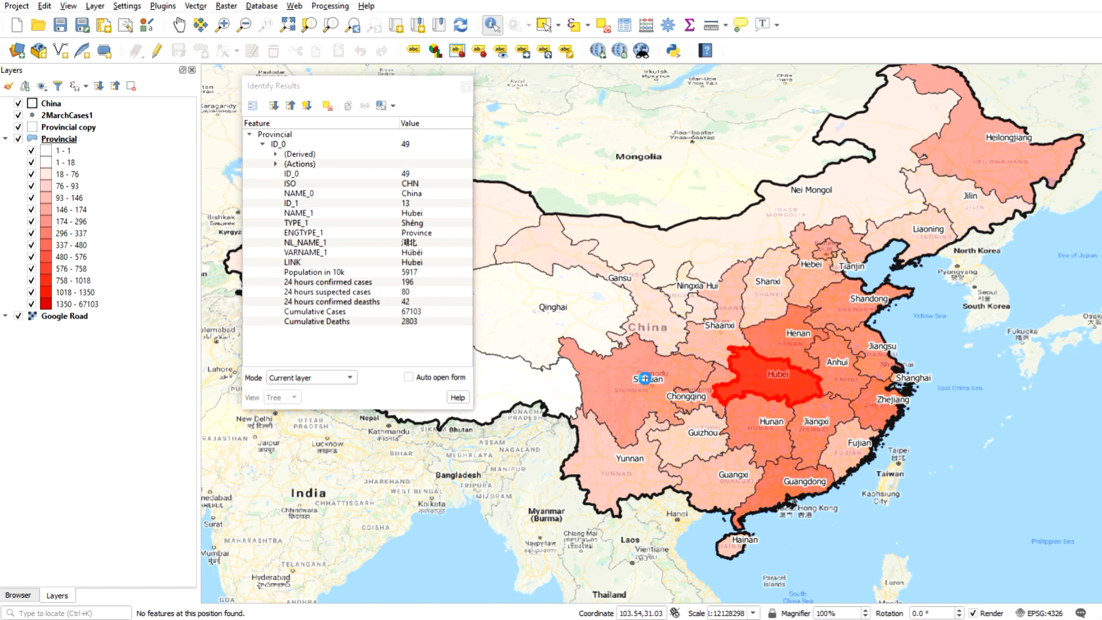
click(657, 384)
click(466, 84)
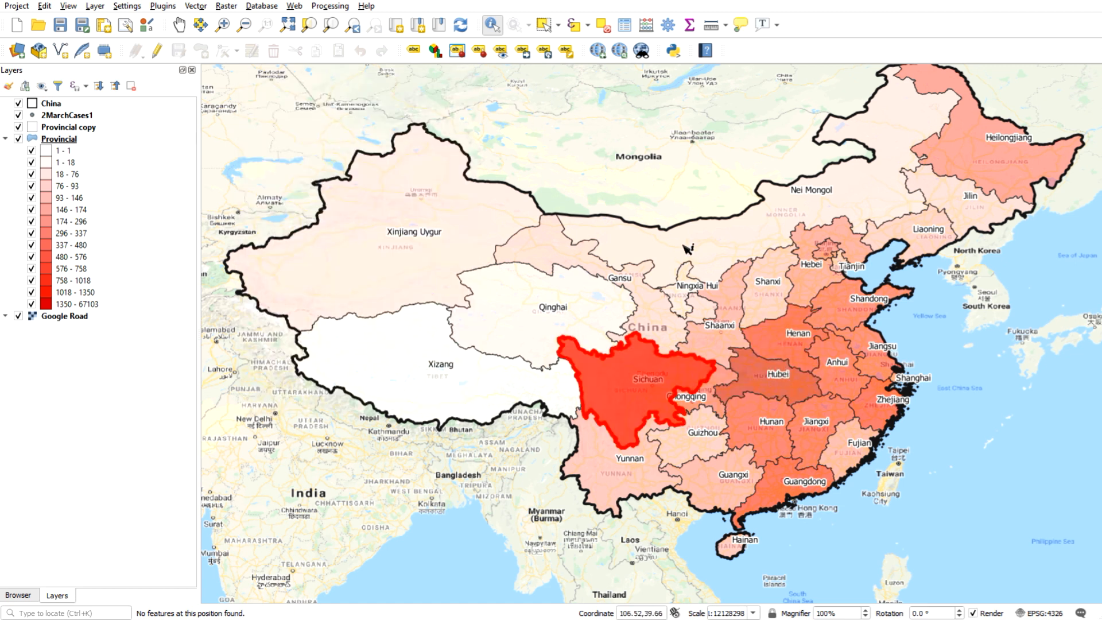
click(647, 169)
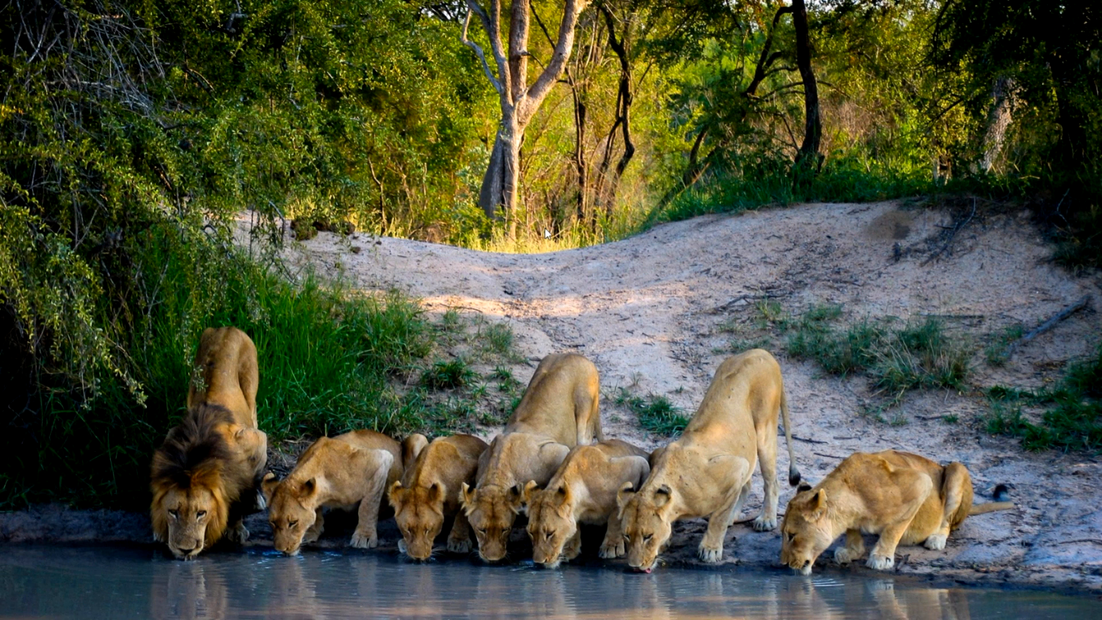
Step: Create a new folder on the desktop named "Corona Virus Map"
right_click(559, 220)
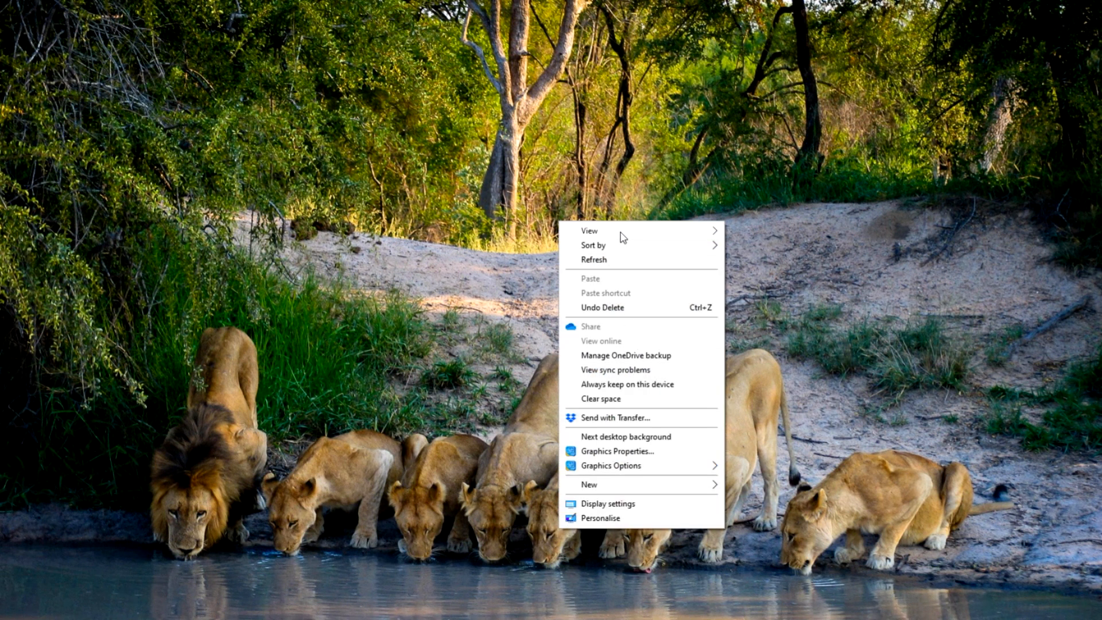
mouse_move(647, 467)
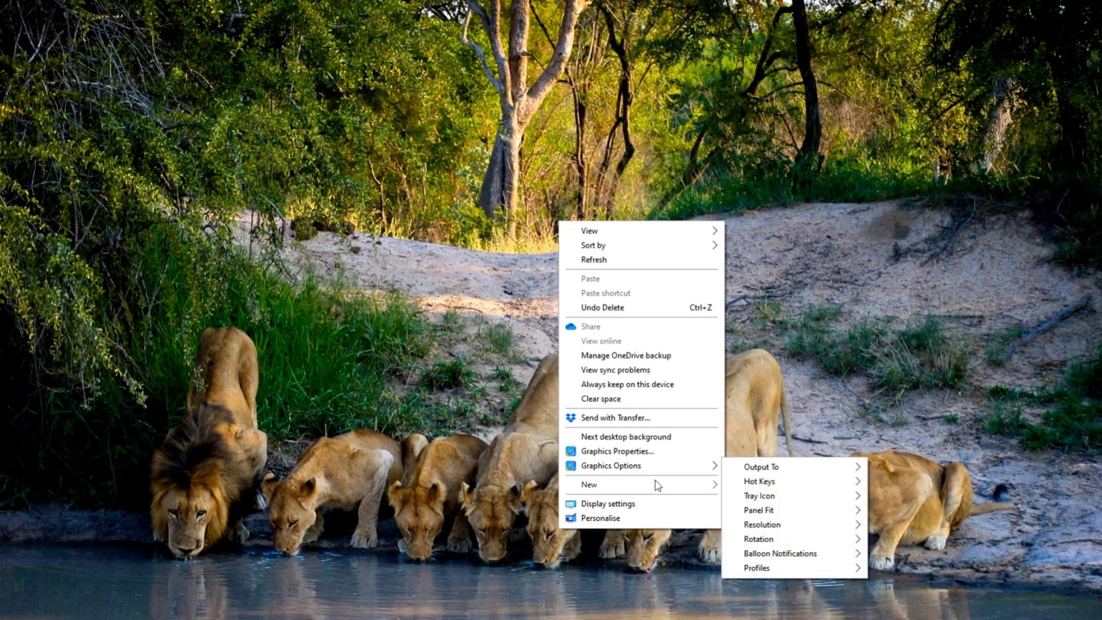
mouse_move(678, 488)
click(811, 485)
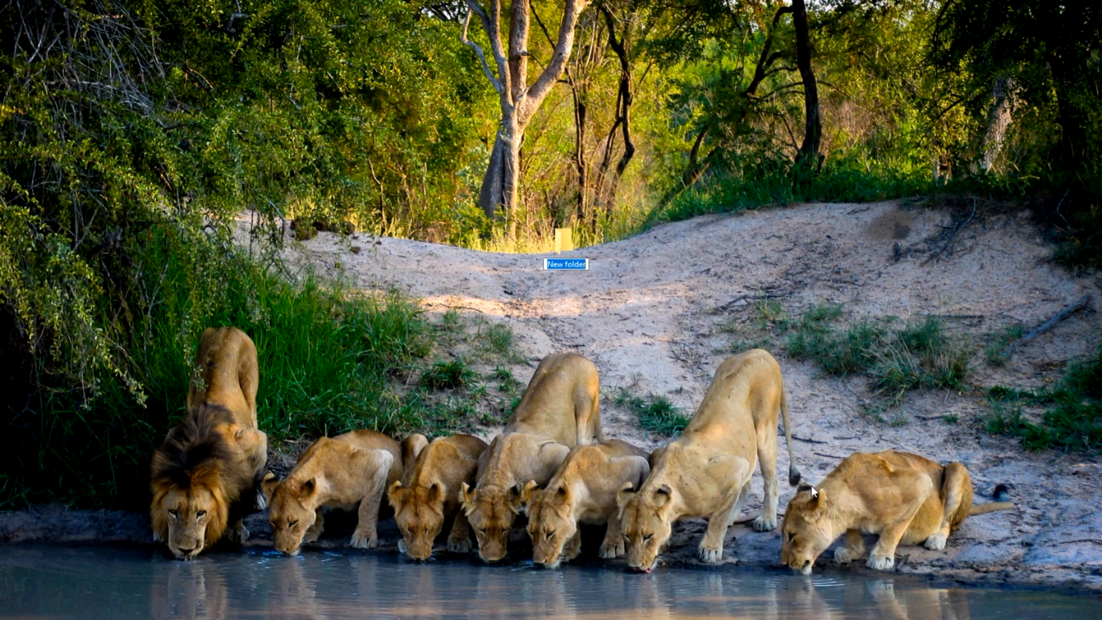
text(Corona)
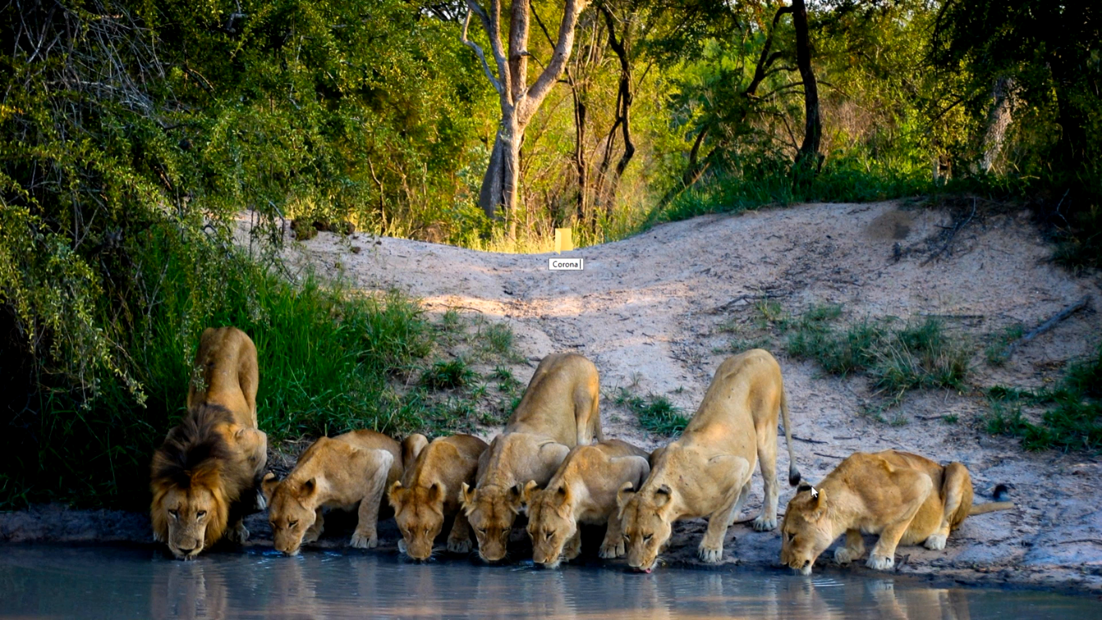
text( Map)
key(Left)
key(Left)
key(Left)
key(Left)
text(V)
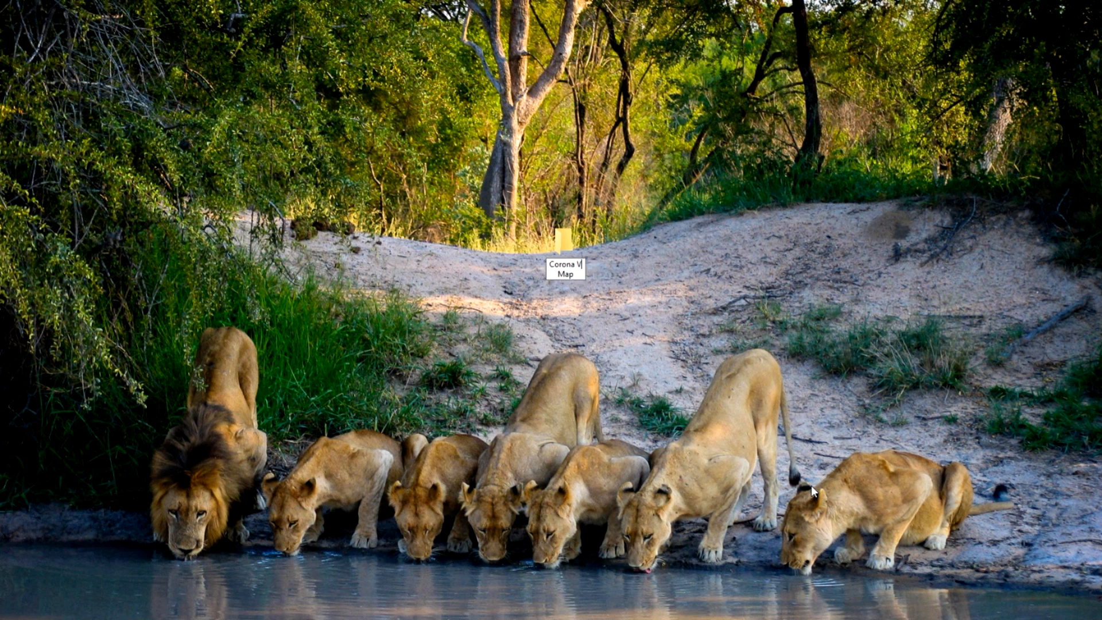
text(irus)
key(Return)
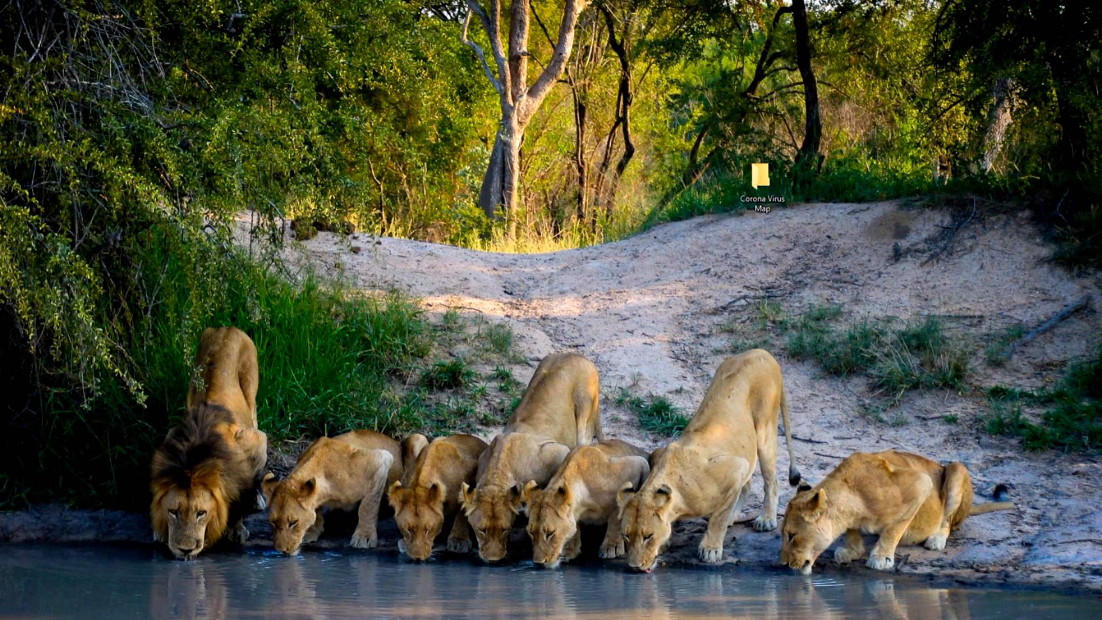
Step: Open the Corona Virus Map folder and create a subfolder named "Project" in it
key(Return)
right_click(383, 265)
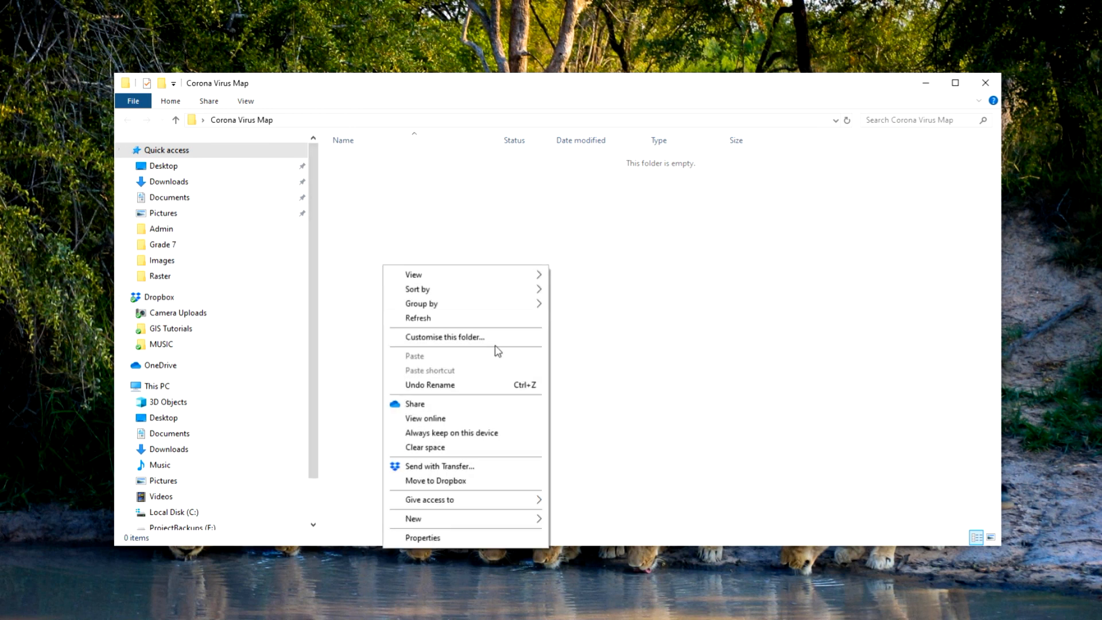
mouse_move(480, 519)
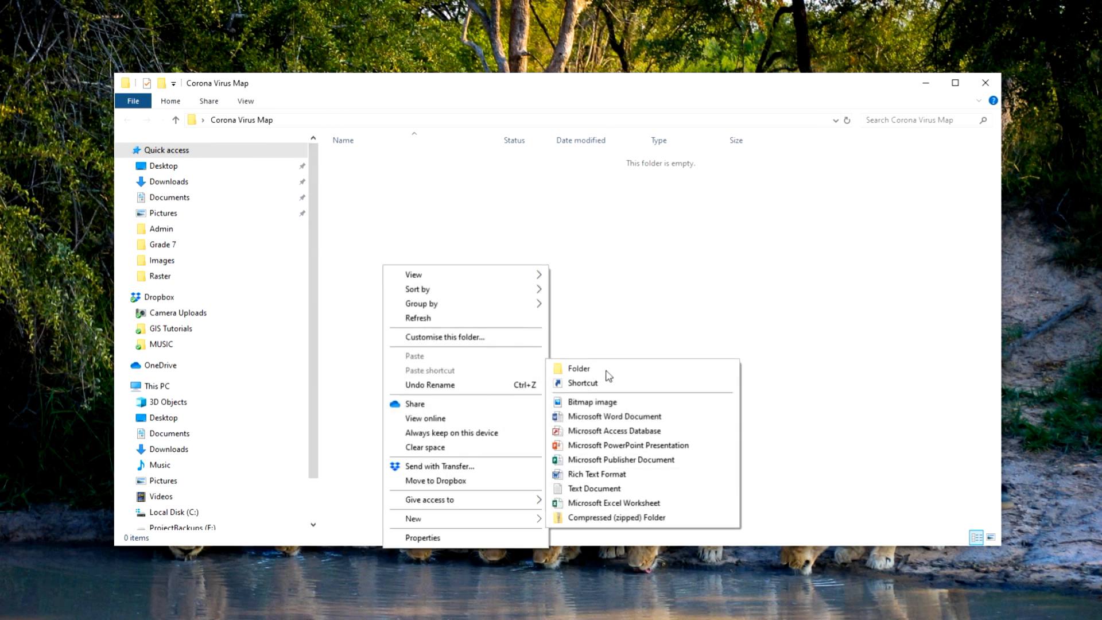
click(607, 372)
text(Project)
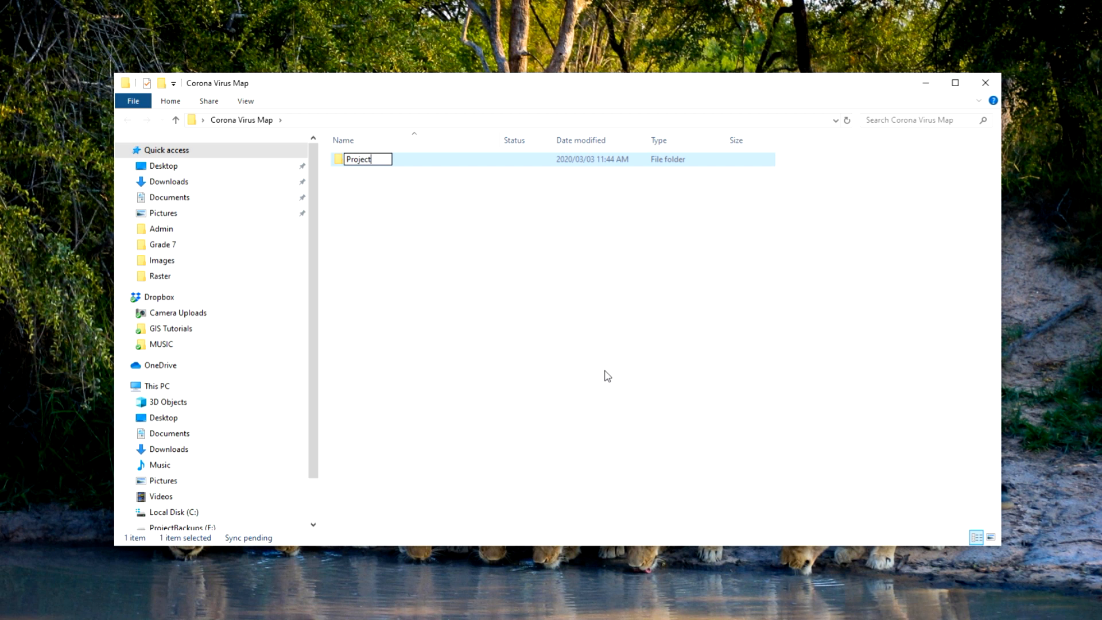
key(Return)
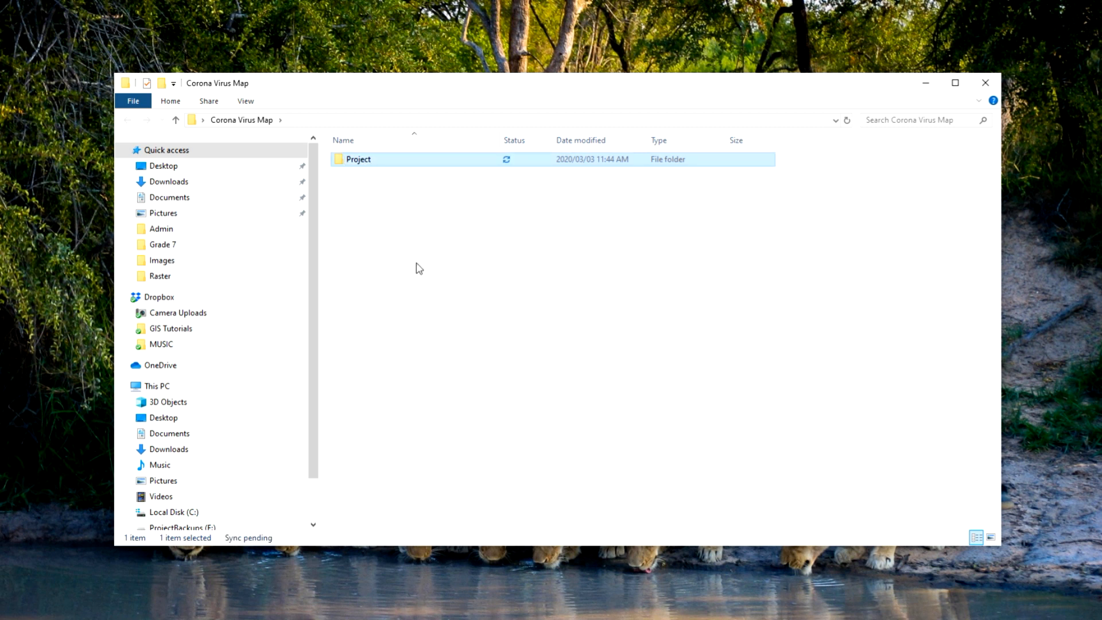
Step: Create a second subfolder named "Data" in the Corona Virus Map folder
right_click(385, 214)
mouse_move(477, 467)
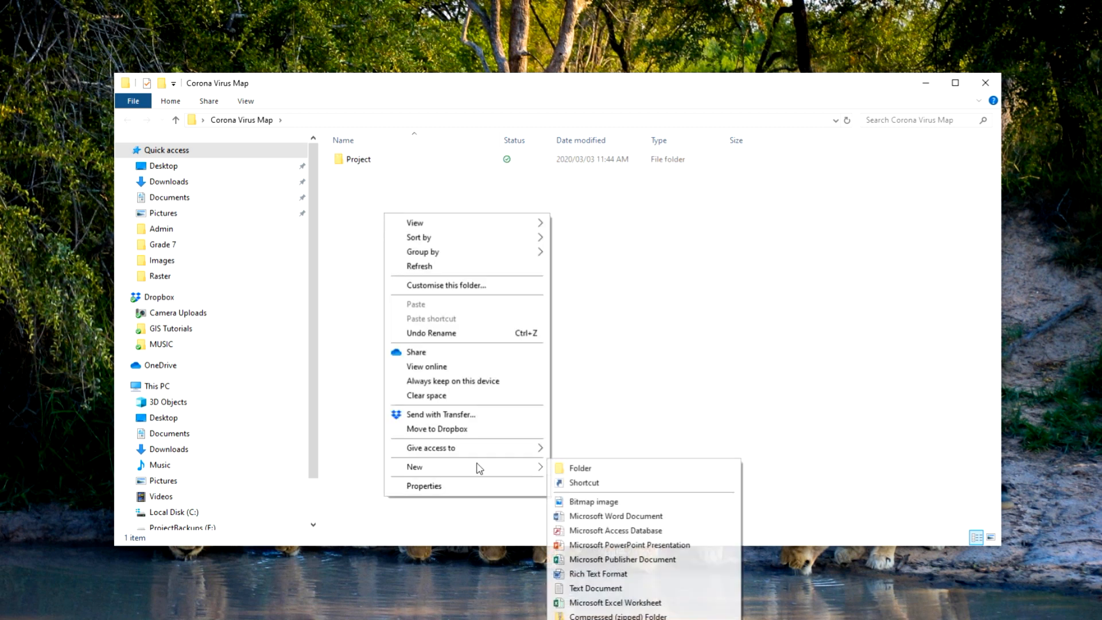
click(607, 477)
text(Data)
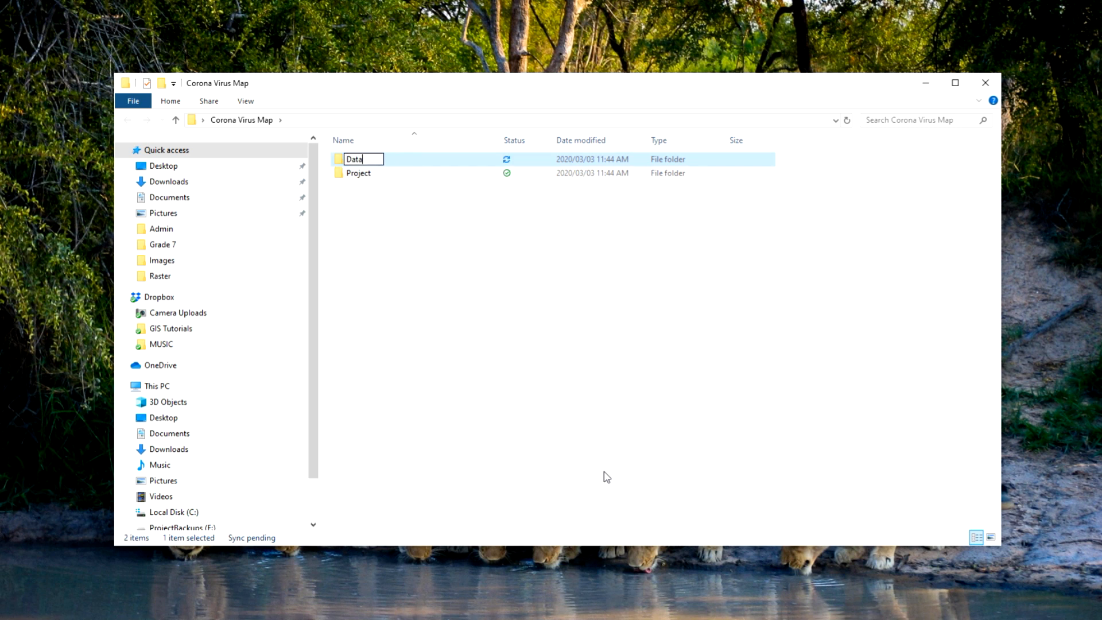
key(Return)
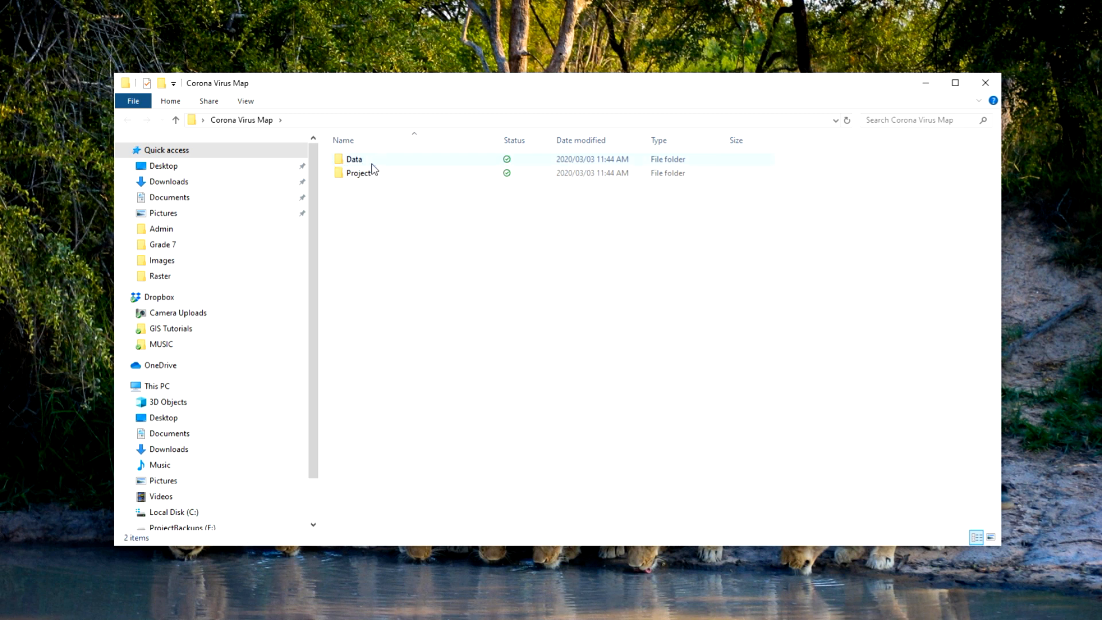
Step: Open the Data folder and create a subfolder named "Spatial" in it
double_click(372, 163)
right_click(392, 280)
mouse_move(467, 533)
click(647, 384)
text(S)
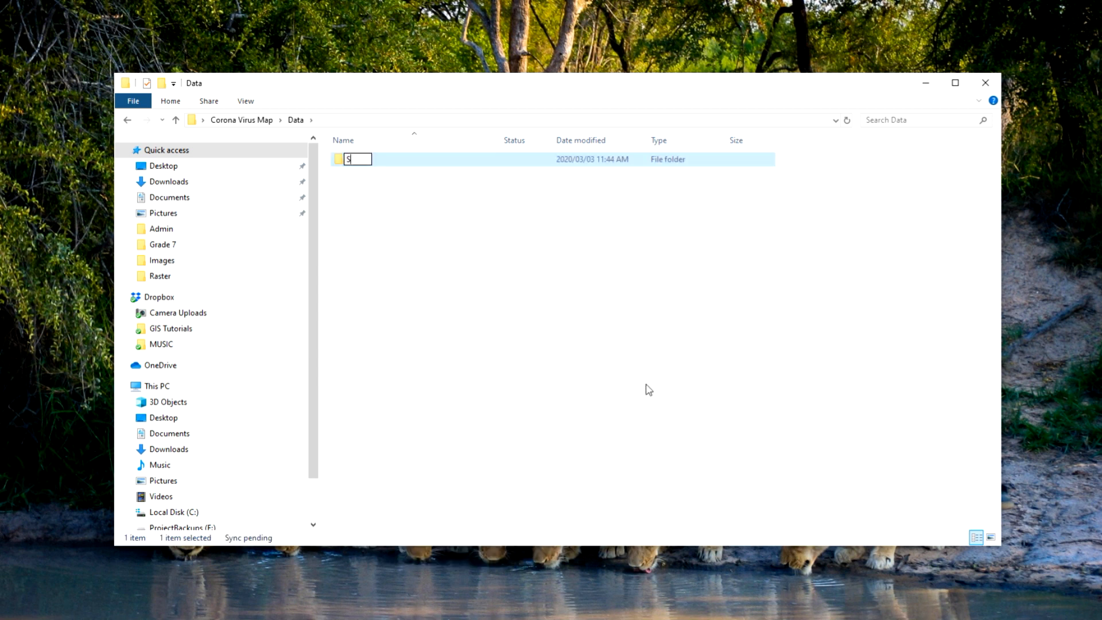
text(patial)
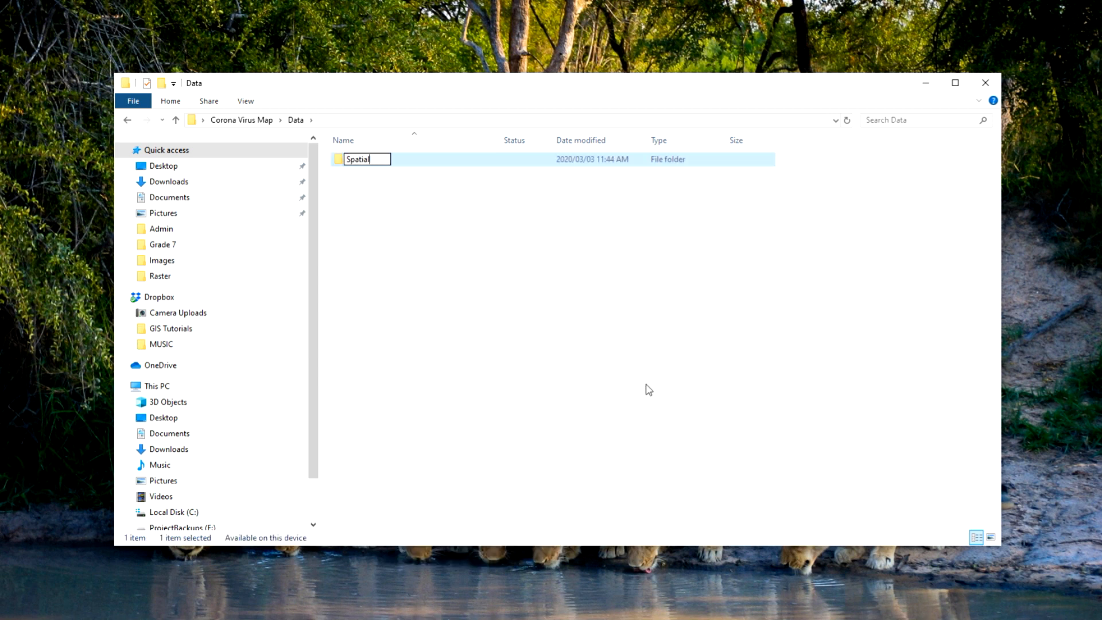
click(393, 265)
Step: Create another subfolder named "Tables" in the Data folder and close the folder window
right_click(396, 263)
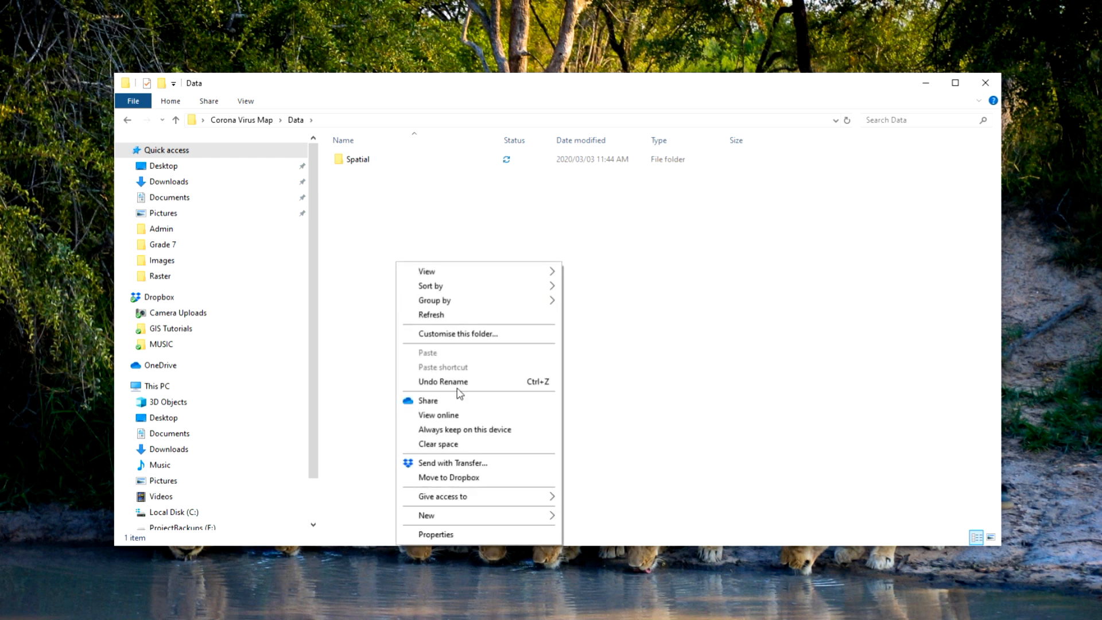
mouse_move(513, 515)
click(637, 366)
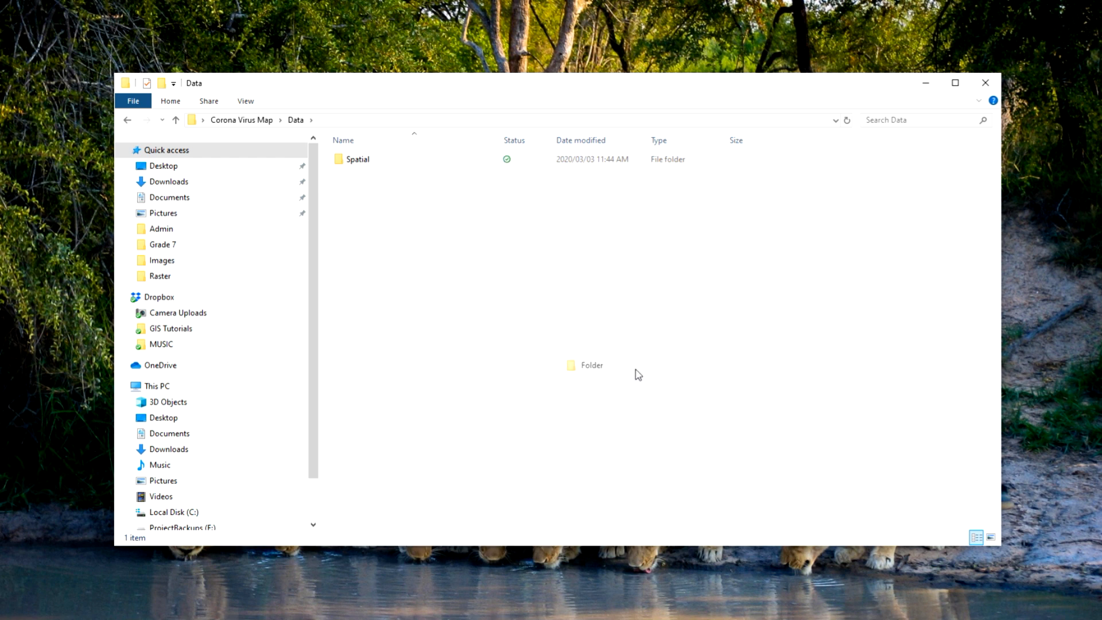
text(Tables)
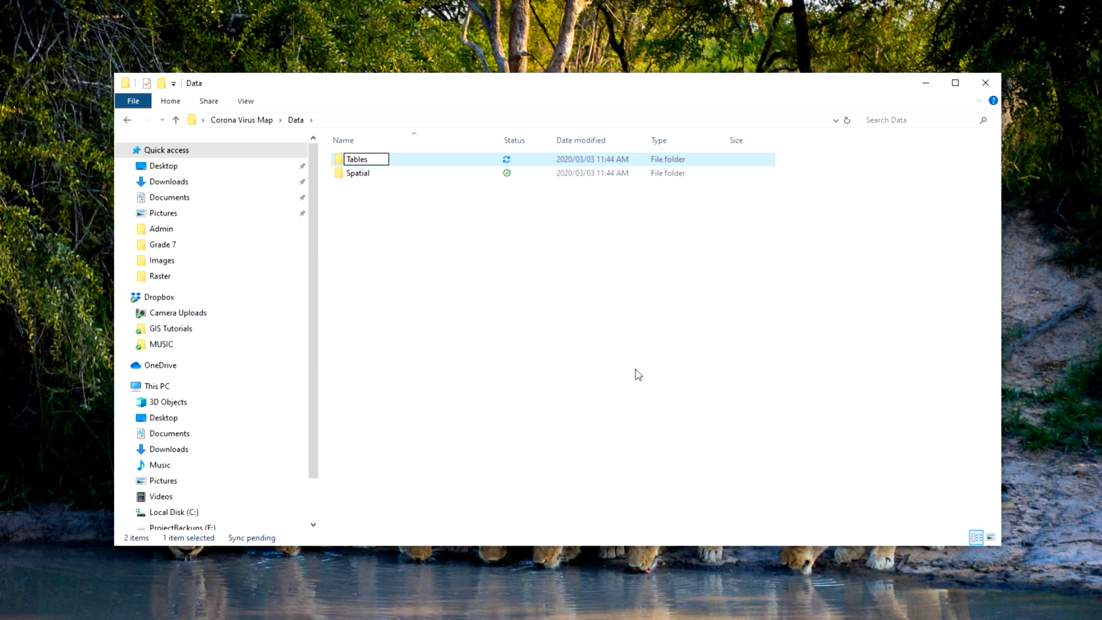
click(637, 373)
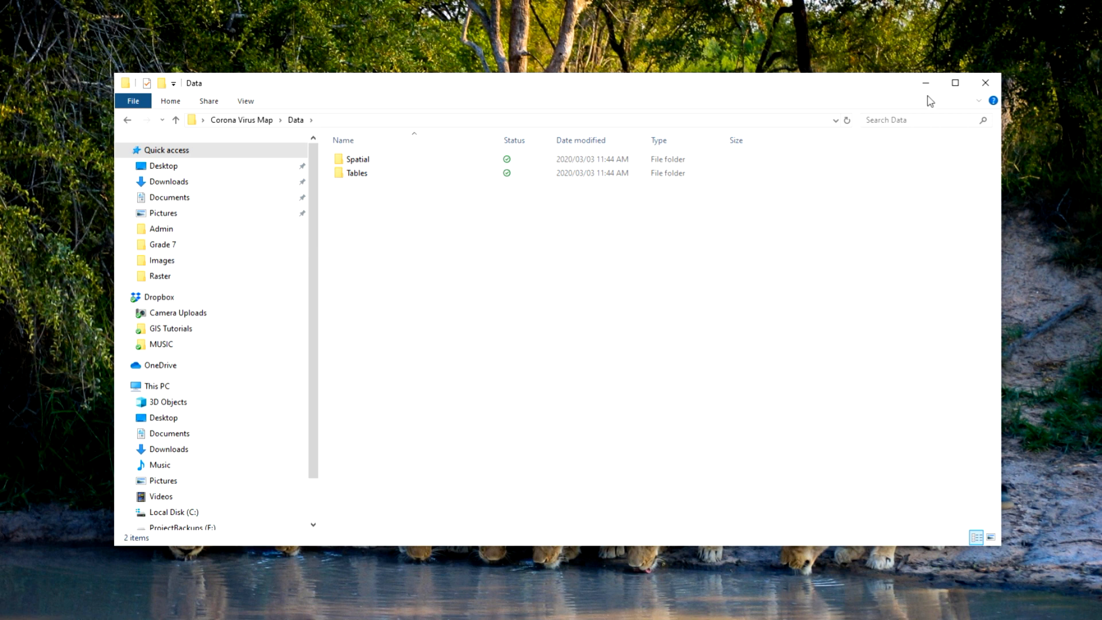
click(985, 83)
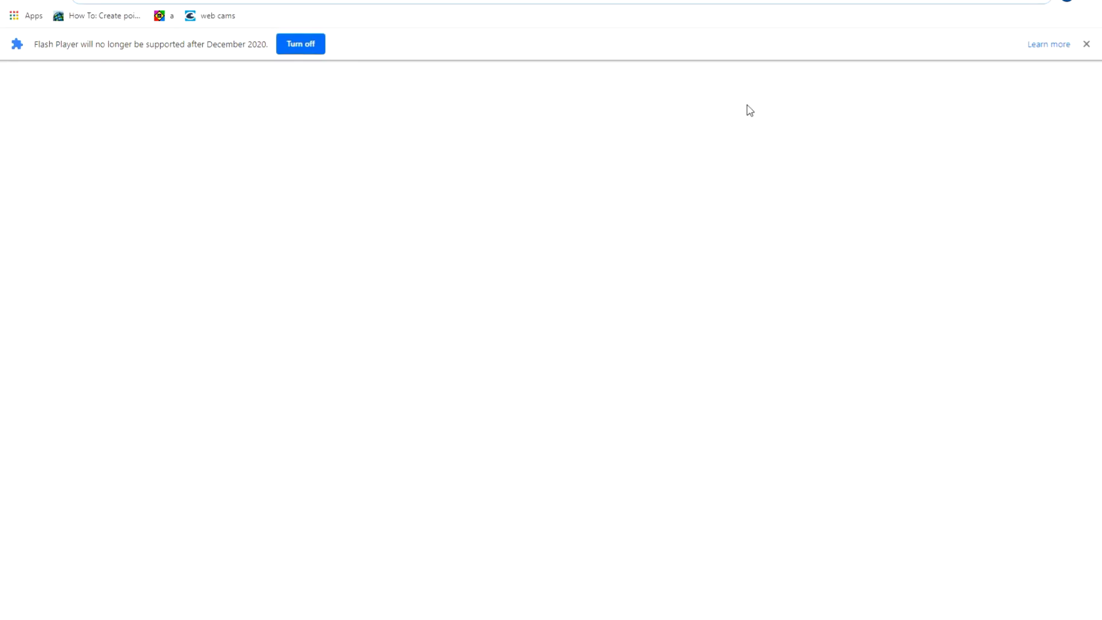
Step: Restore the Chrome window from full screen, reposition it and enlarge it to cover most of the desktop
drag(608, 1, 681, 89)
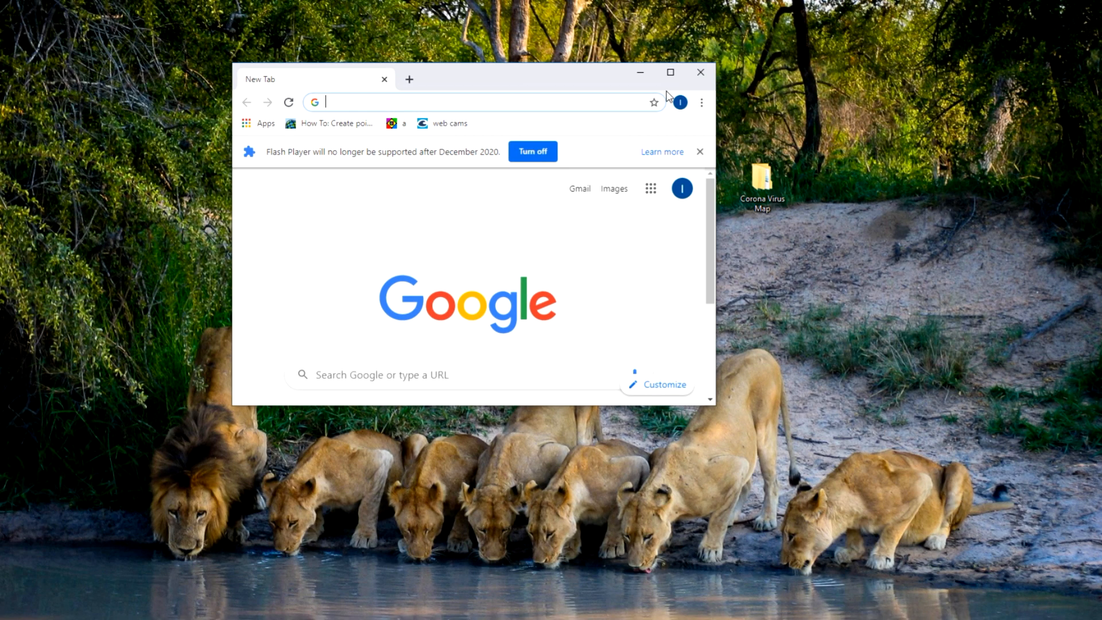
drag(514, 72, 311, 34)
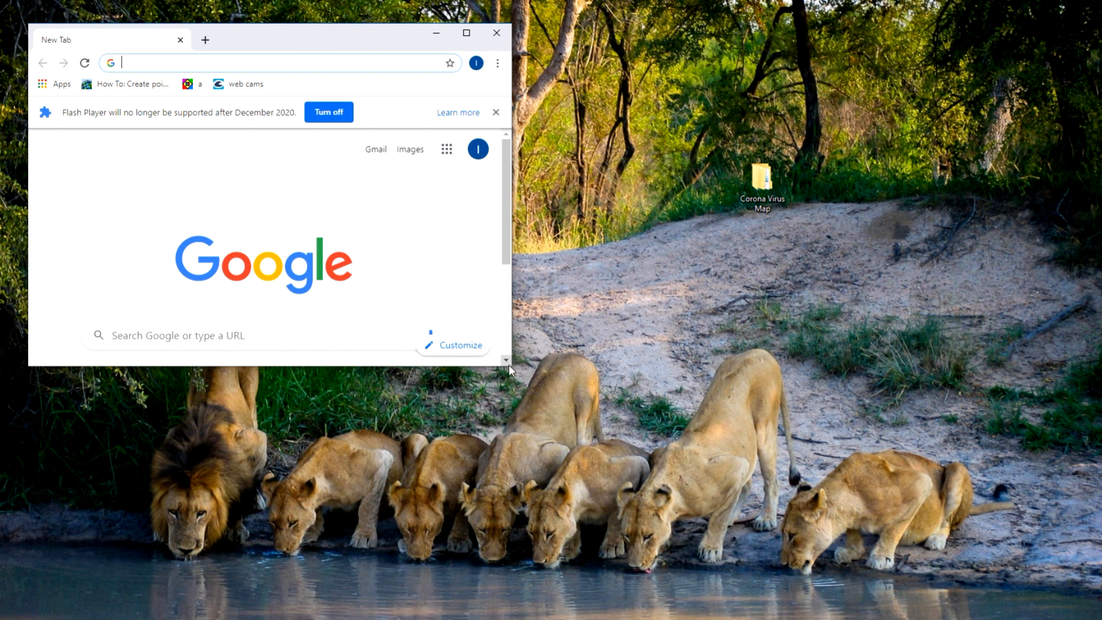
drag(513, 365, 1087, 604)
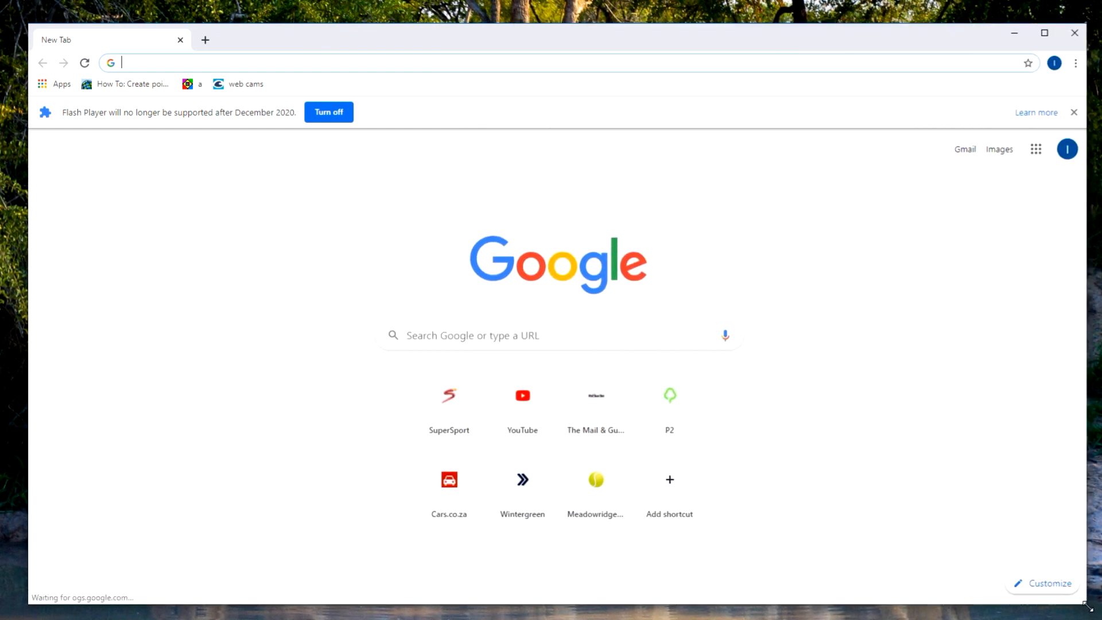
Step: Search Google for "china shapefiles"
click(555, 340)
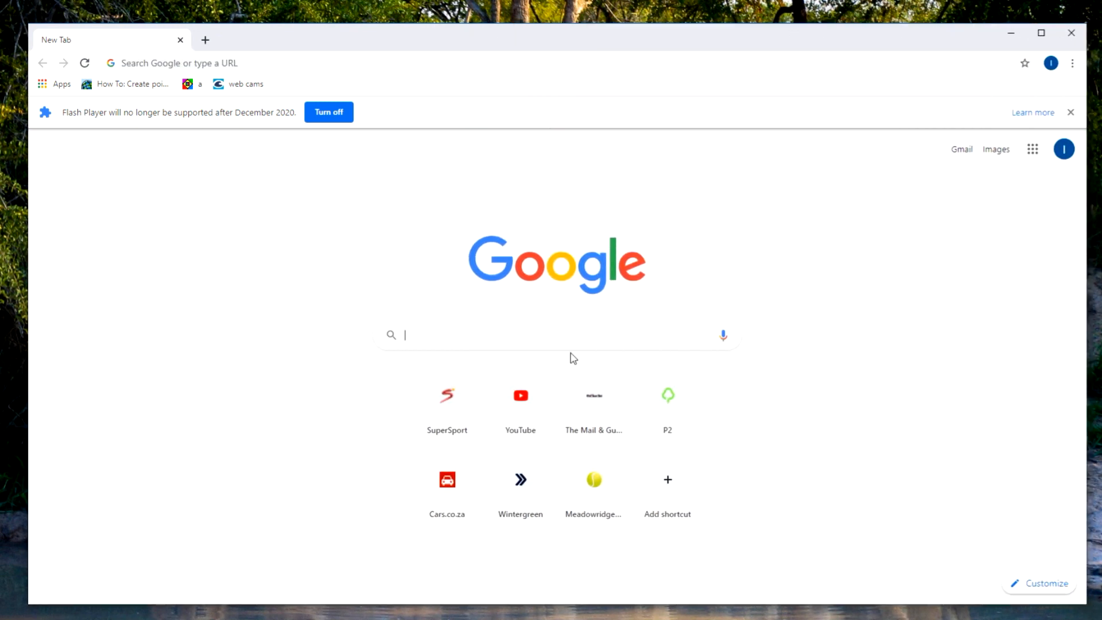
text(chin)
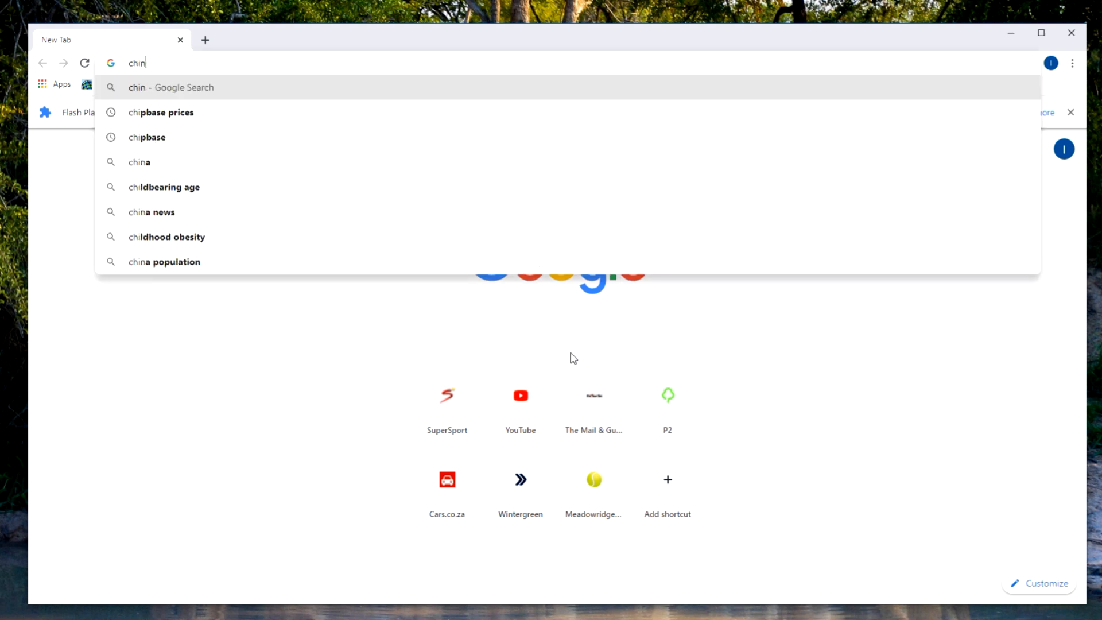
text(a shapef)
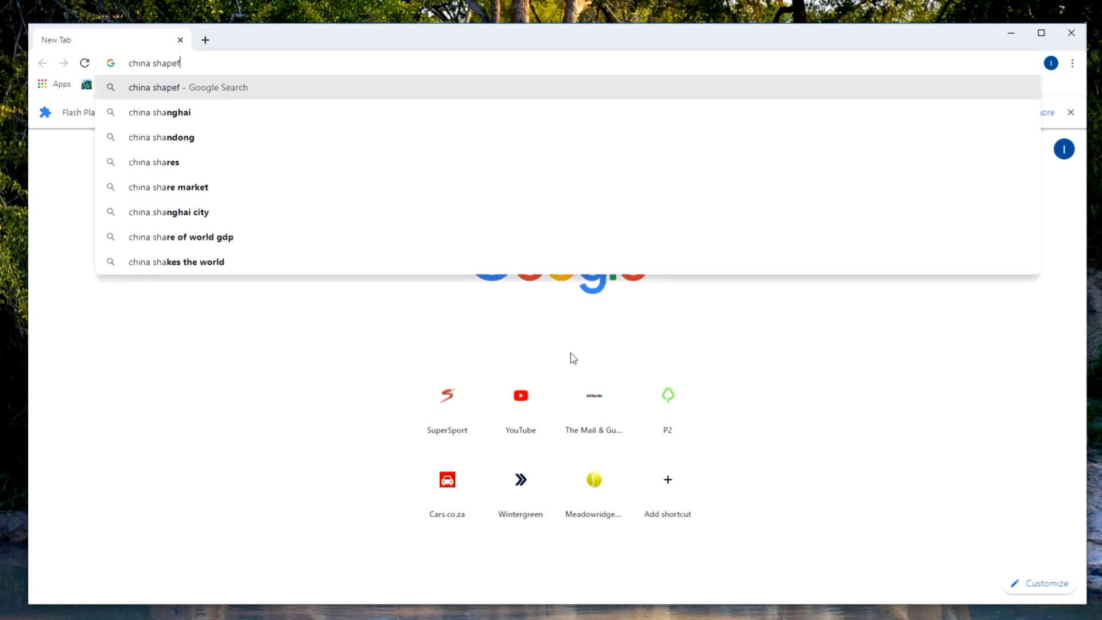
text(iles)
key(Return)
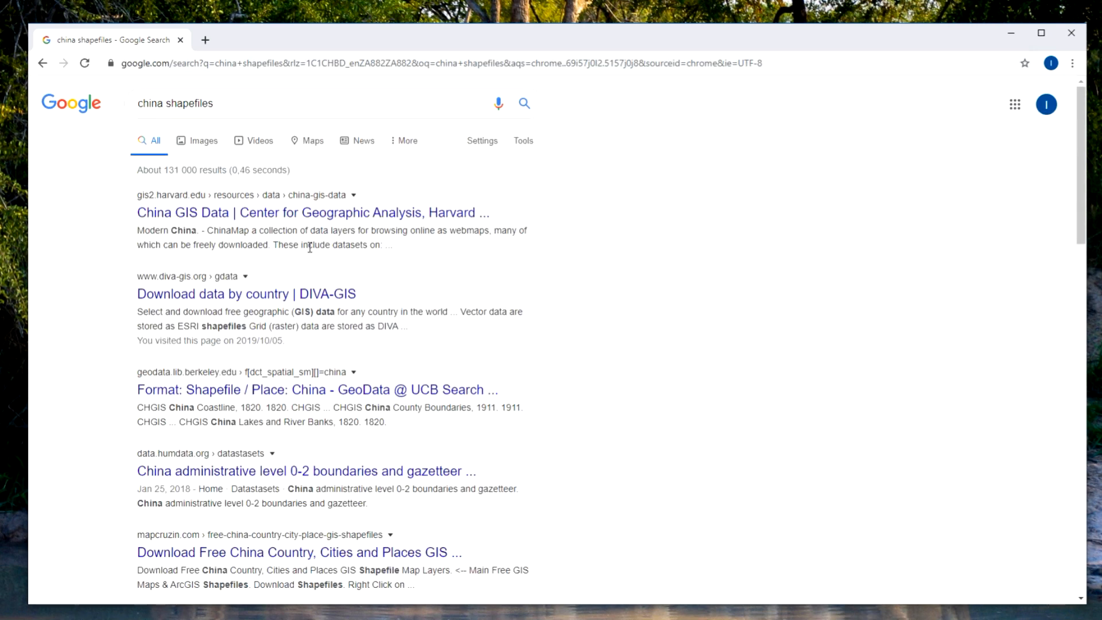
Step: Look through the search results and open the DIVA-GIS "Download data by country" page
scroll(312, 238, down, 3)
scroll(307, 269, up, 1)
scroll(304, 284, up, 2)
click(203, 296)
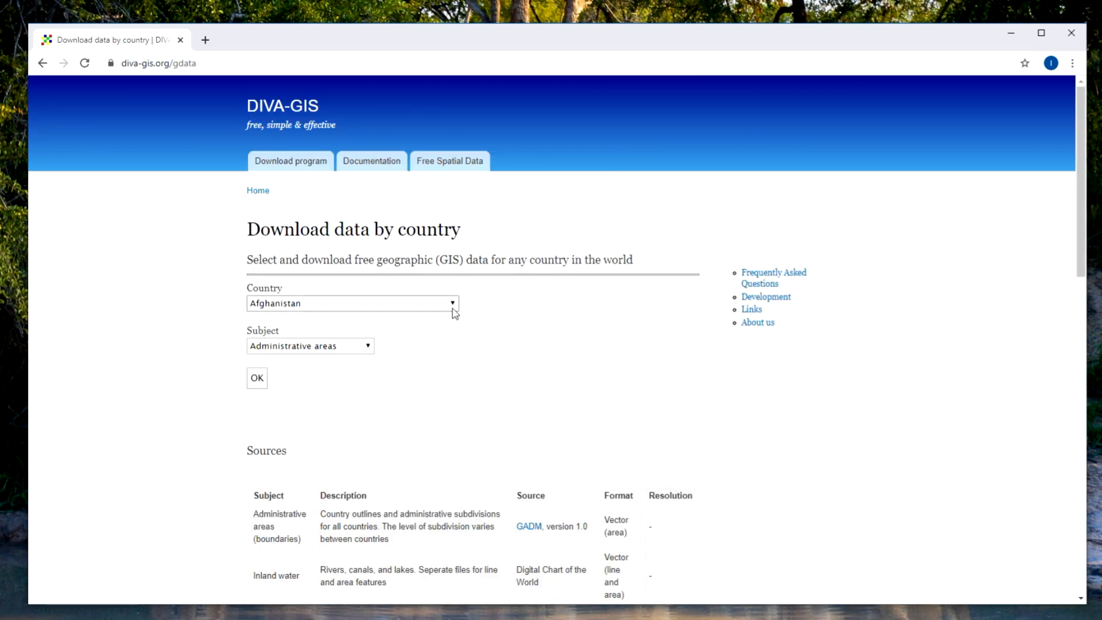
Step: Download the Administrative areas data for China from DIVA-GIS and close the browser
click(453, 310)
drag(456, 332, 456, 374)
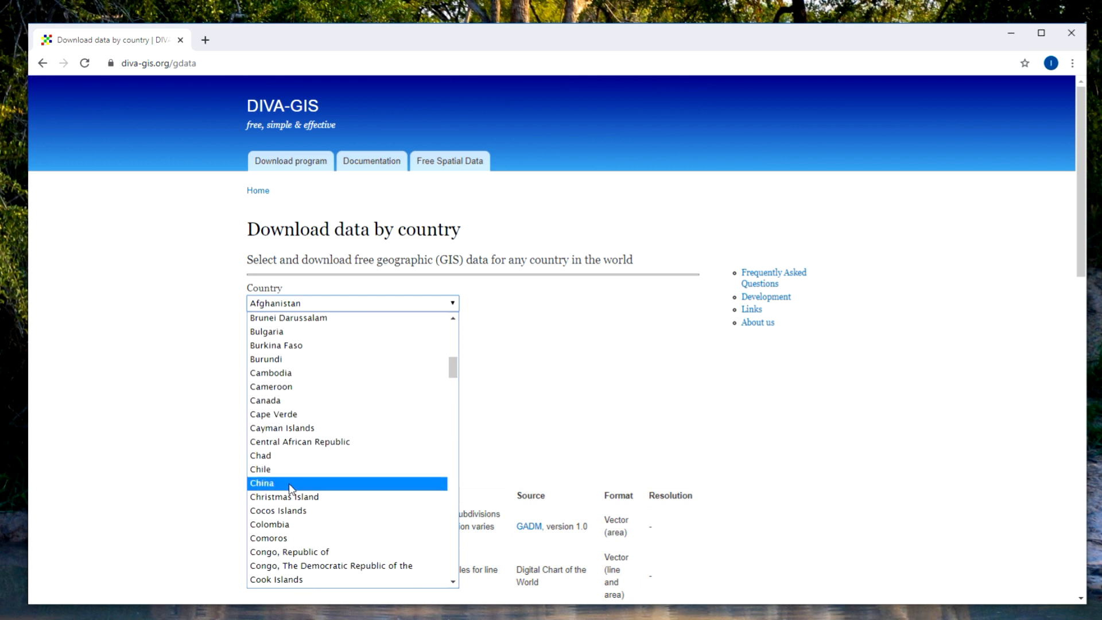
click(290, 489)
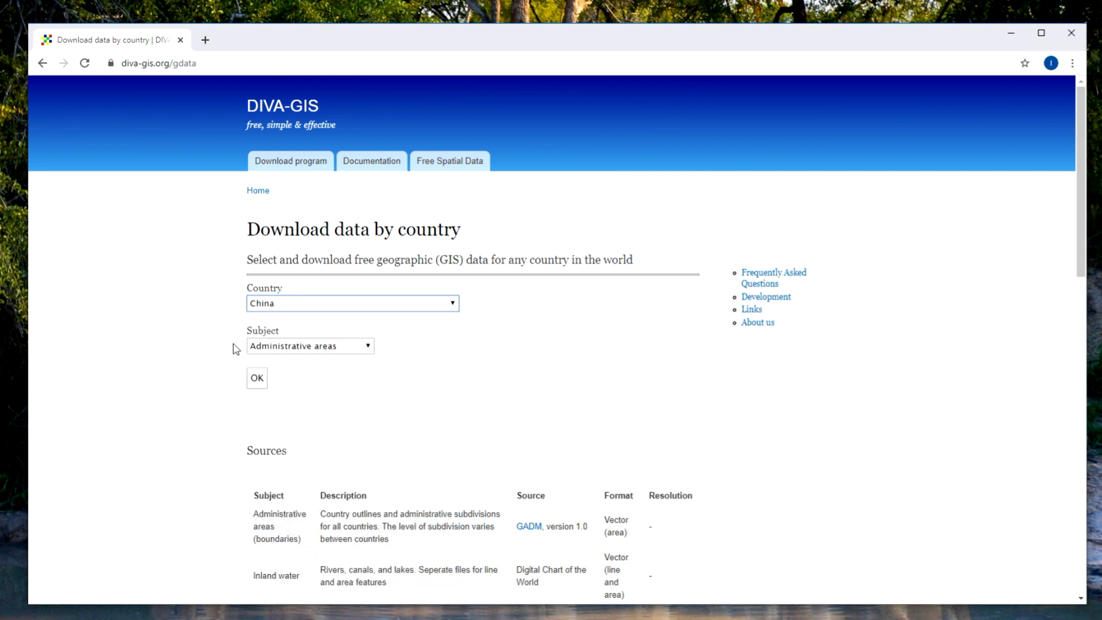
click(258, 378)
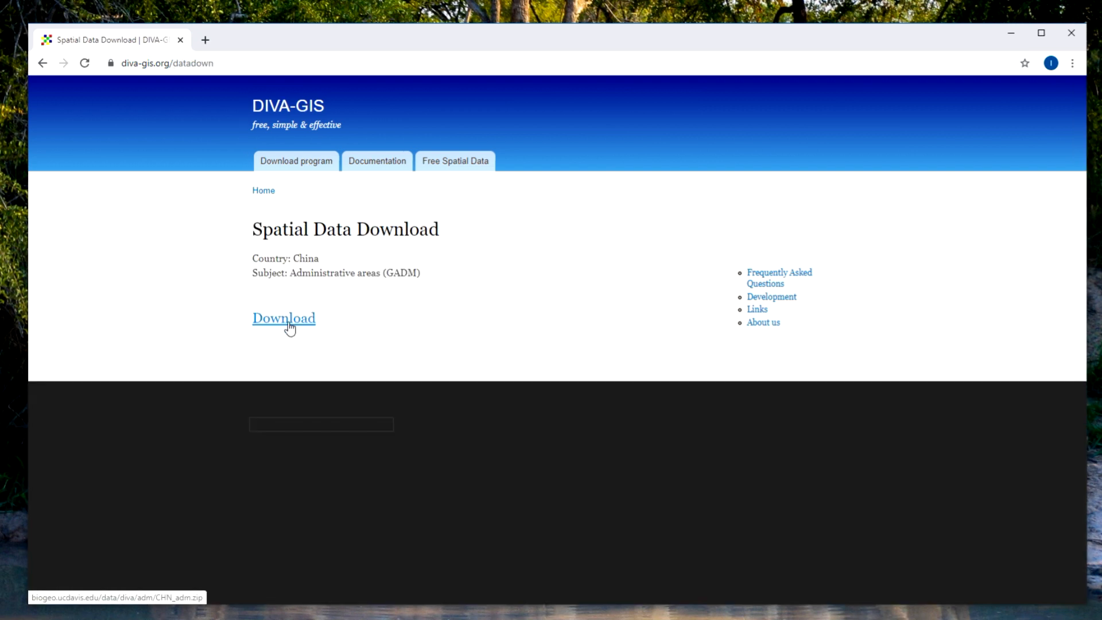
click(289, 324)
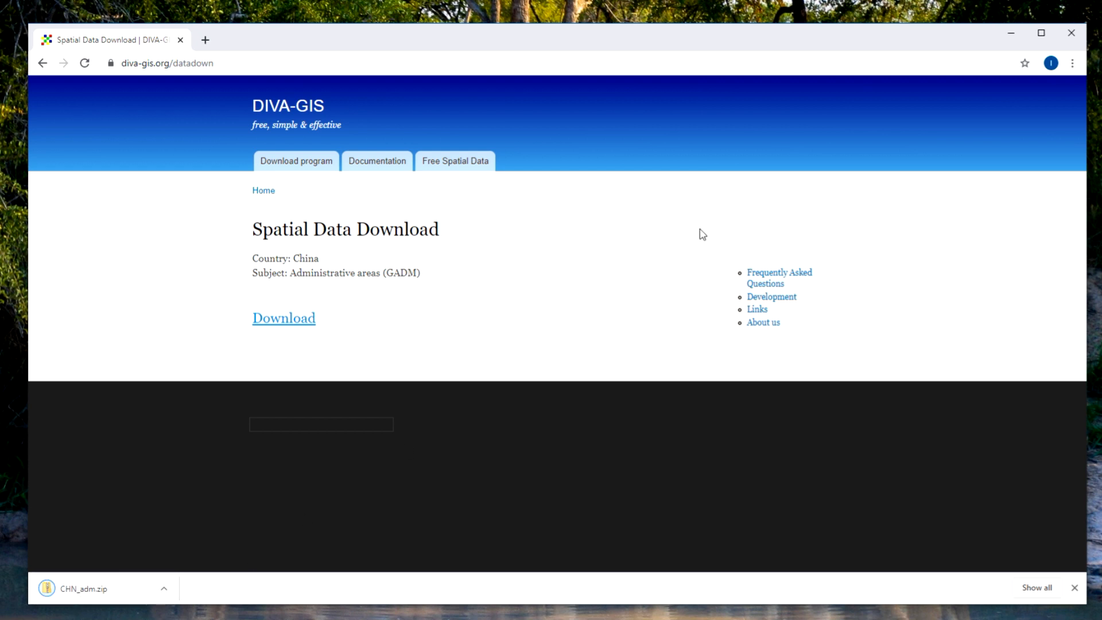
click(1071, 34)
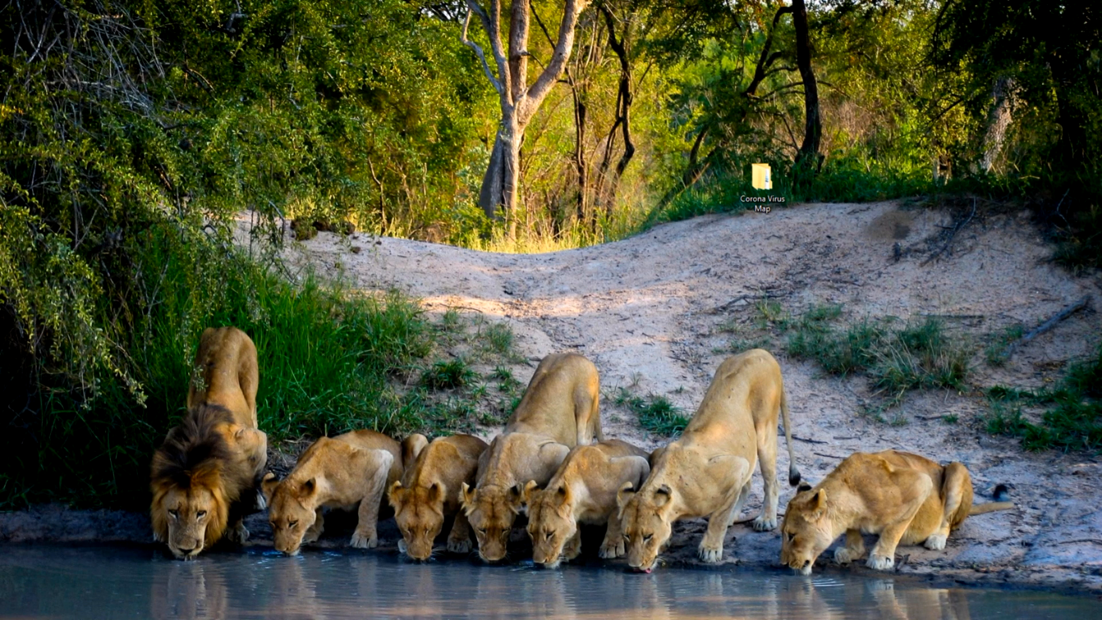
Step: Open the Downloads folder in File Explorer, cut the CHN_adm zip archive and close the window
key(super+e)
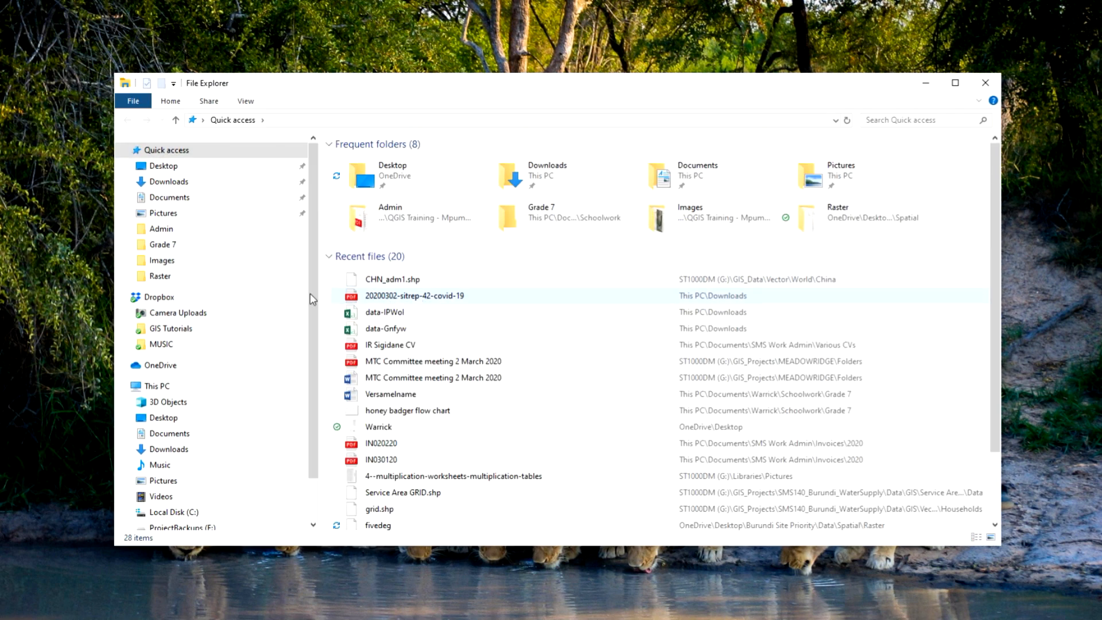
click(195, 182)
right_click(425, 176)
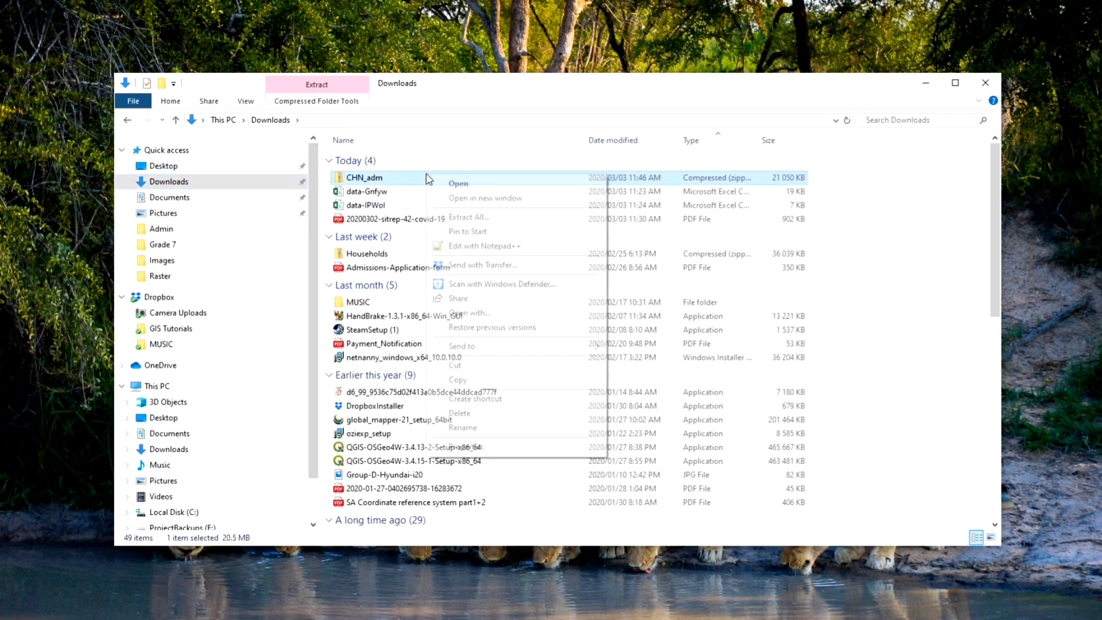
click(470, 365)
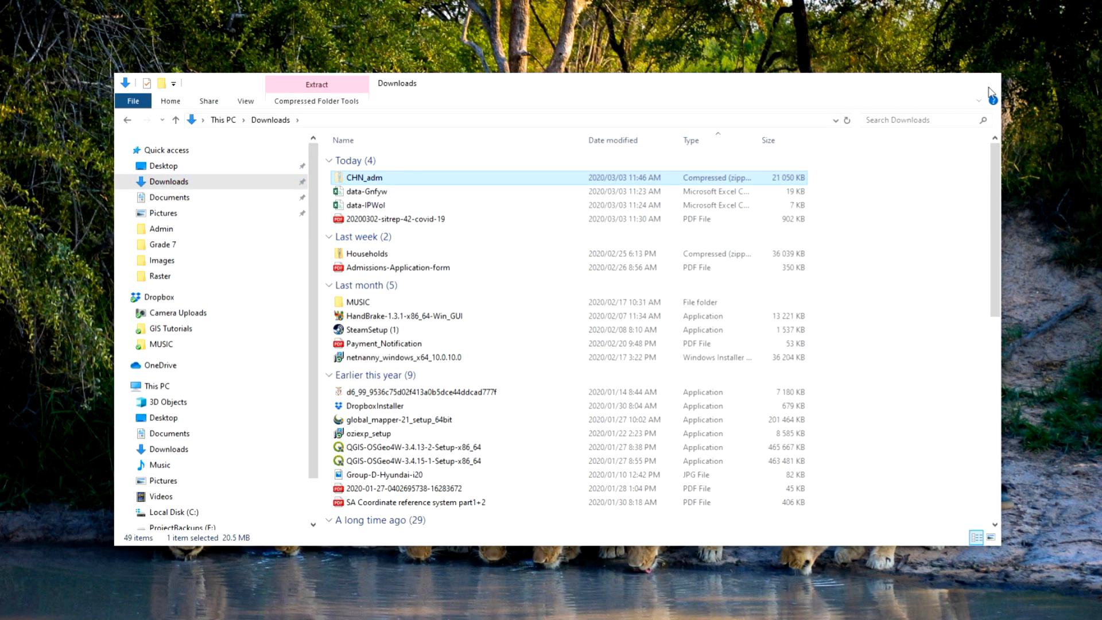
click(986, 82)
Step: Paste the cut archive into the Data\Spatial subfolder of the Corona Virus Map folder on the desktop
double_click(762, 185)
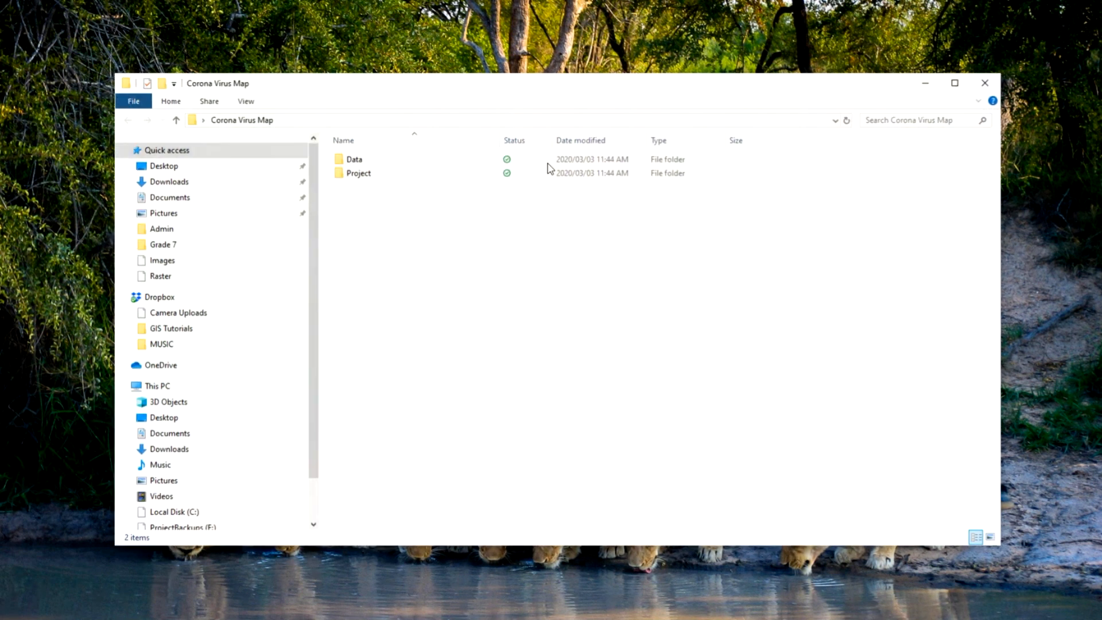
double_click(365, 160)
double_click(379, 161)
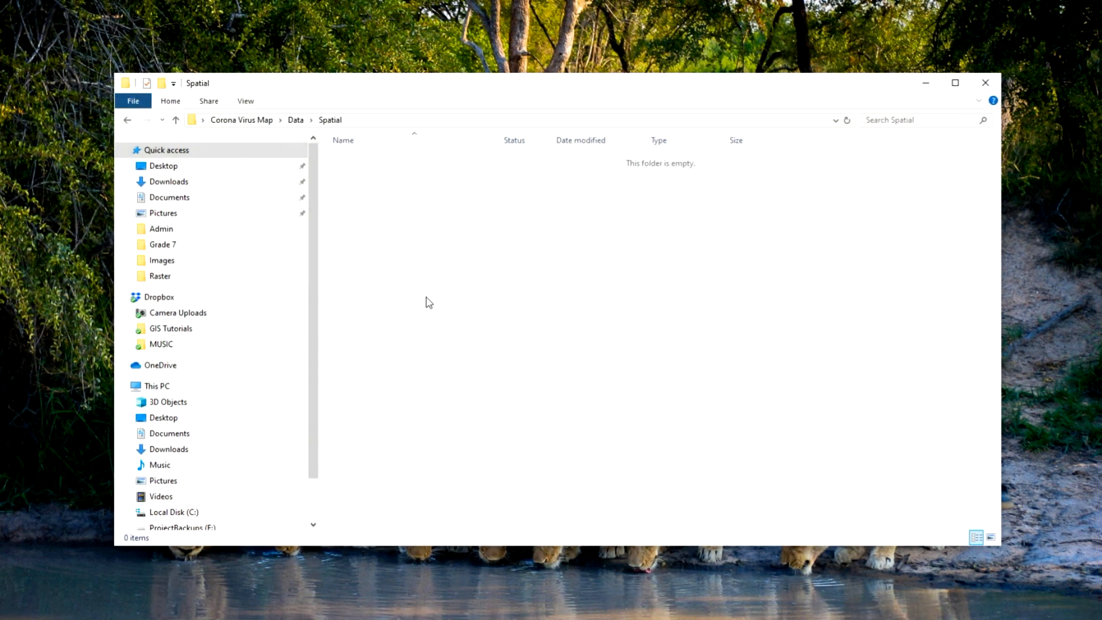
right_click(403, 275)
click(482, 366)
Step: Extract the CHN_adm archive into a folder named "China" inside Spatial and close the extracted files window
right_click(385, 164)
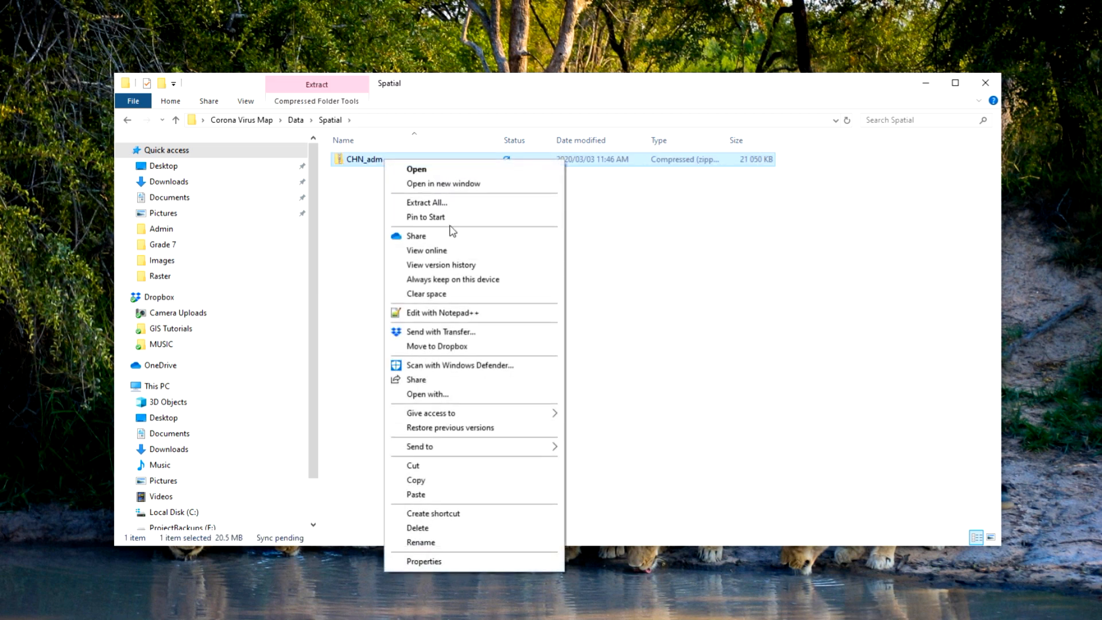
click(424, 203)
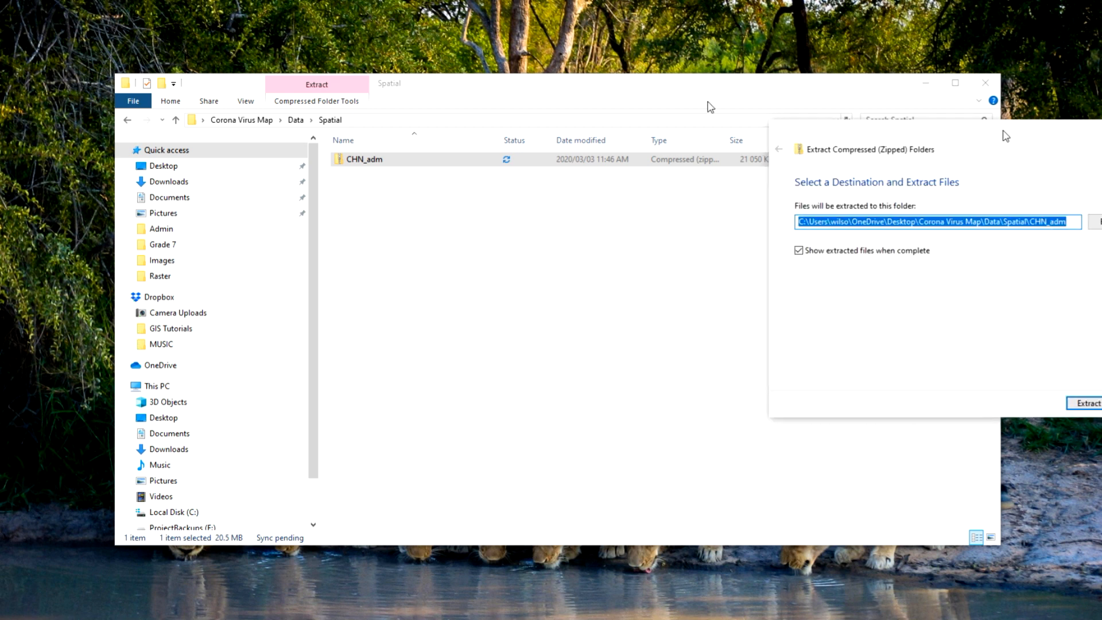
click(560, 236)
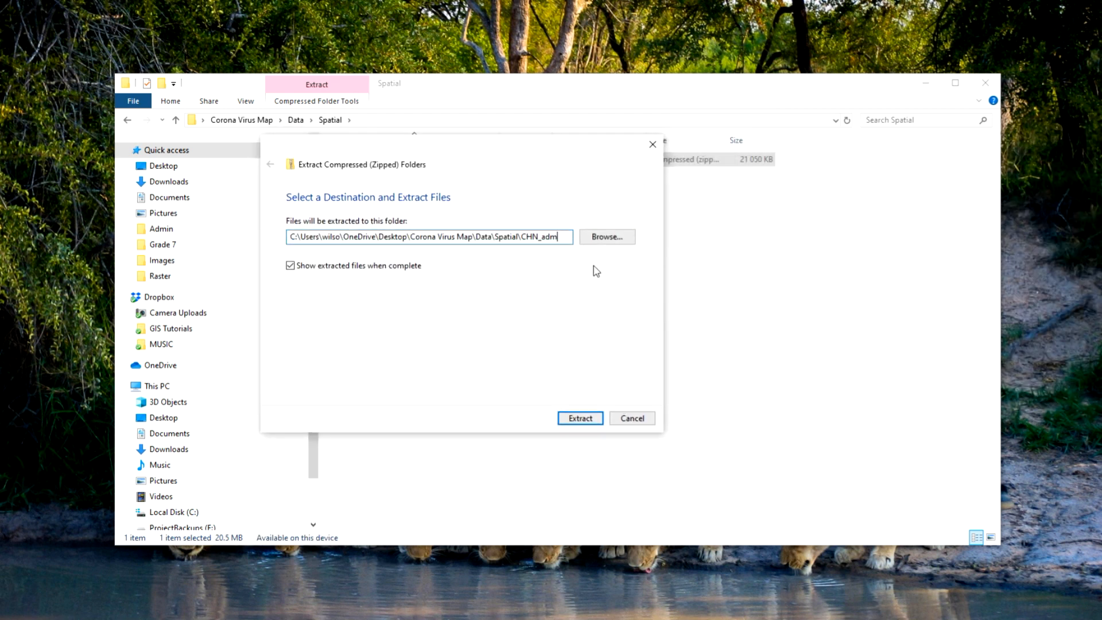
key(BackSpace)
key(BackSpace)
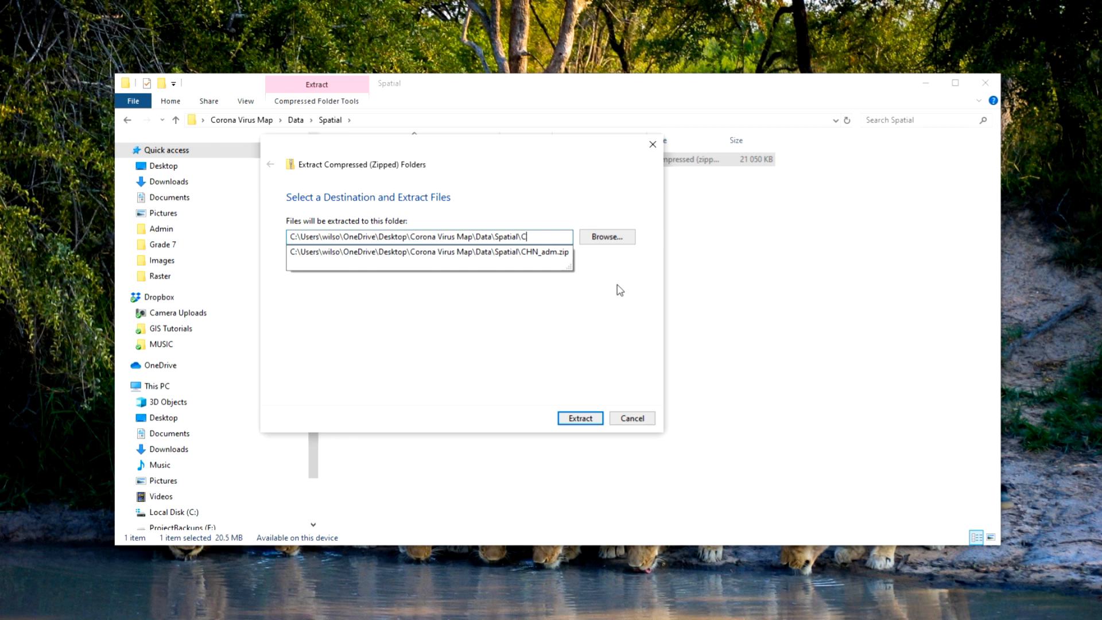
text(ni)
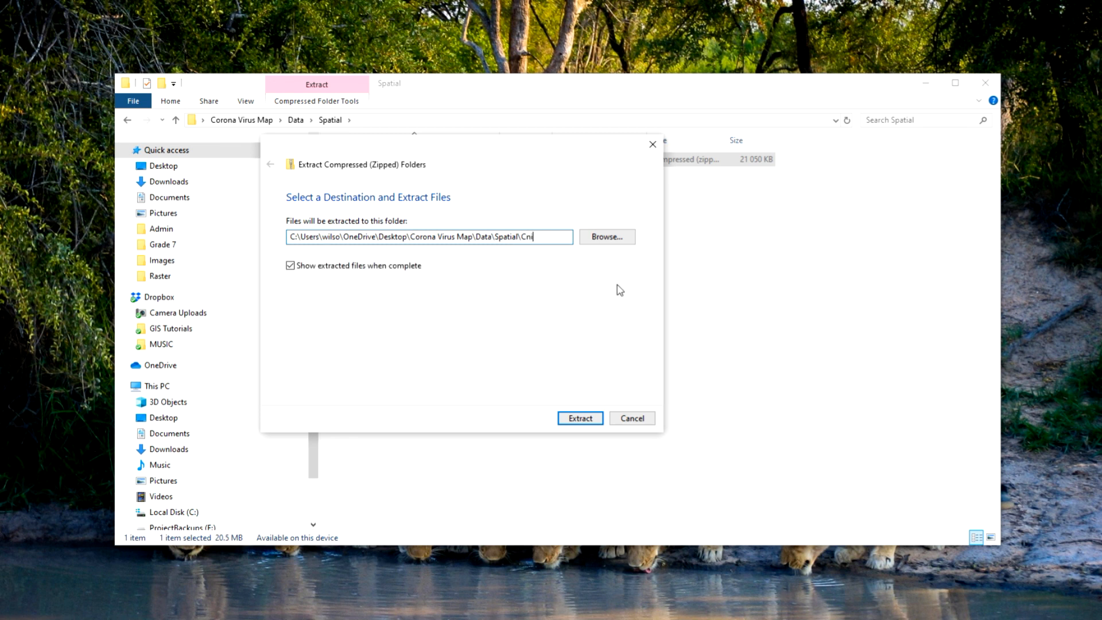
key(BackSpace)
key(BackSpace)
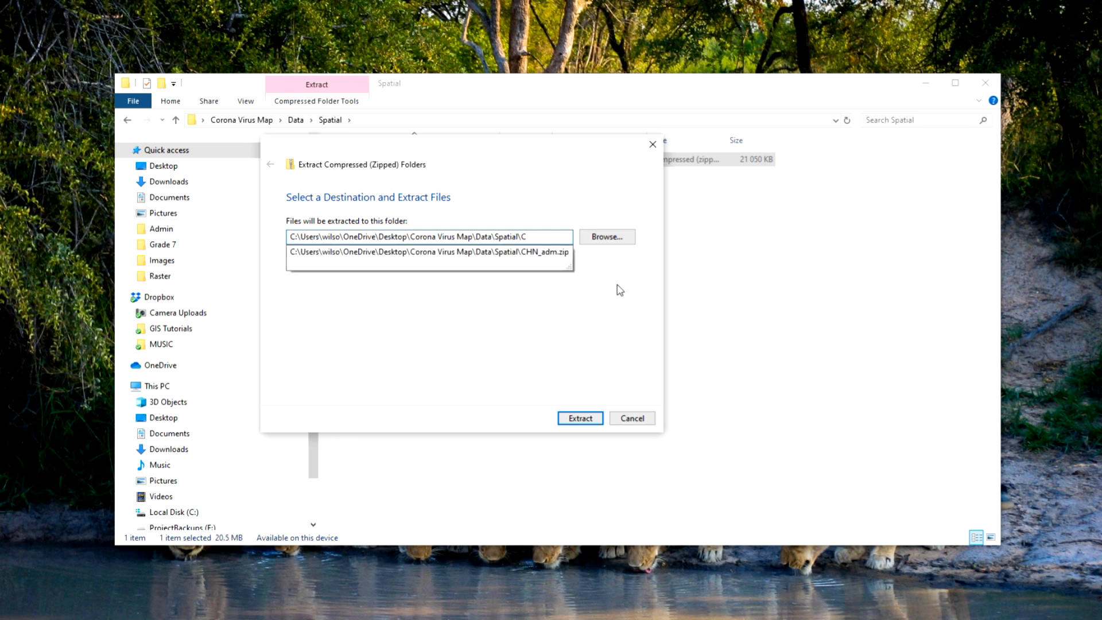
text(hina)
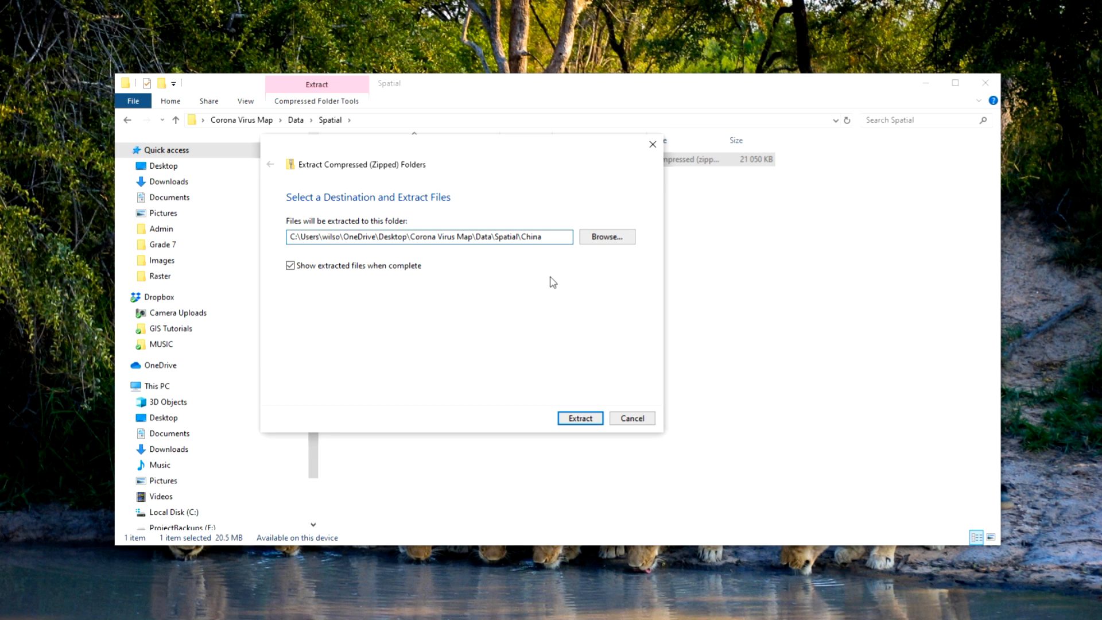
click(587, 419)
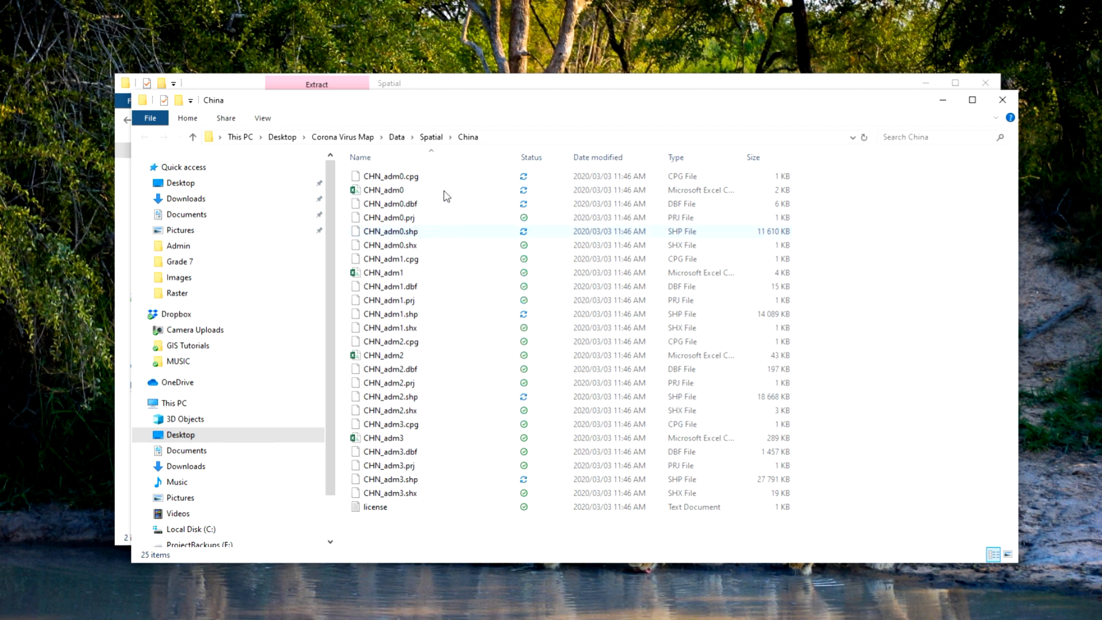
click(1003, 100)
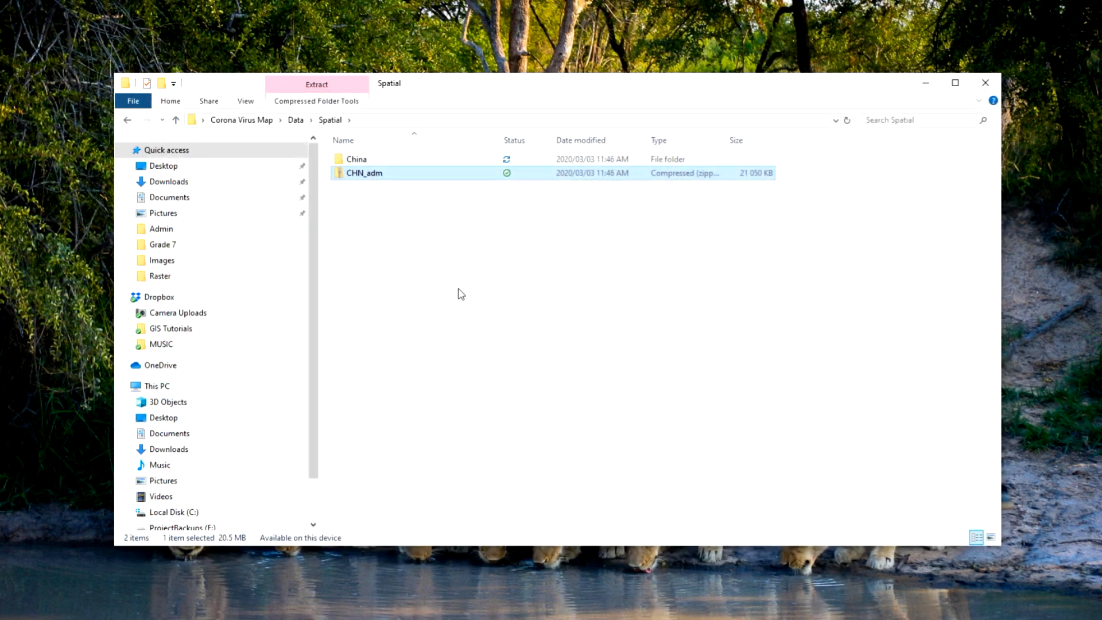
Step: Delete the CHN_adm zip archive from the Spatial folder and close the folder window
right_click(389, 173)
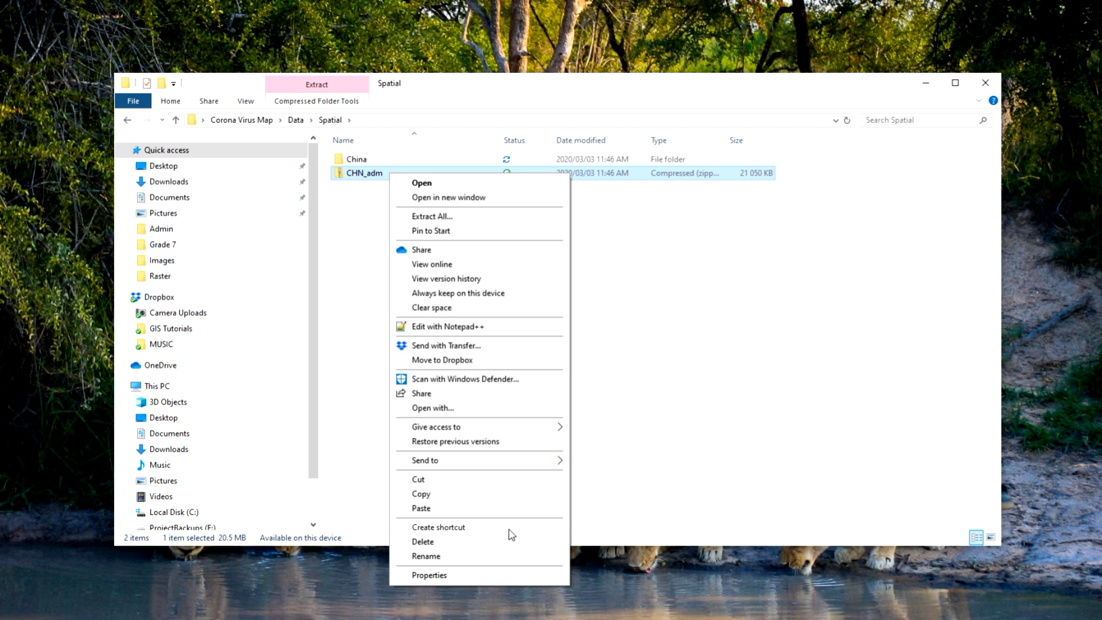
click(446, 544)
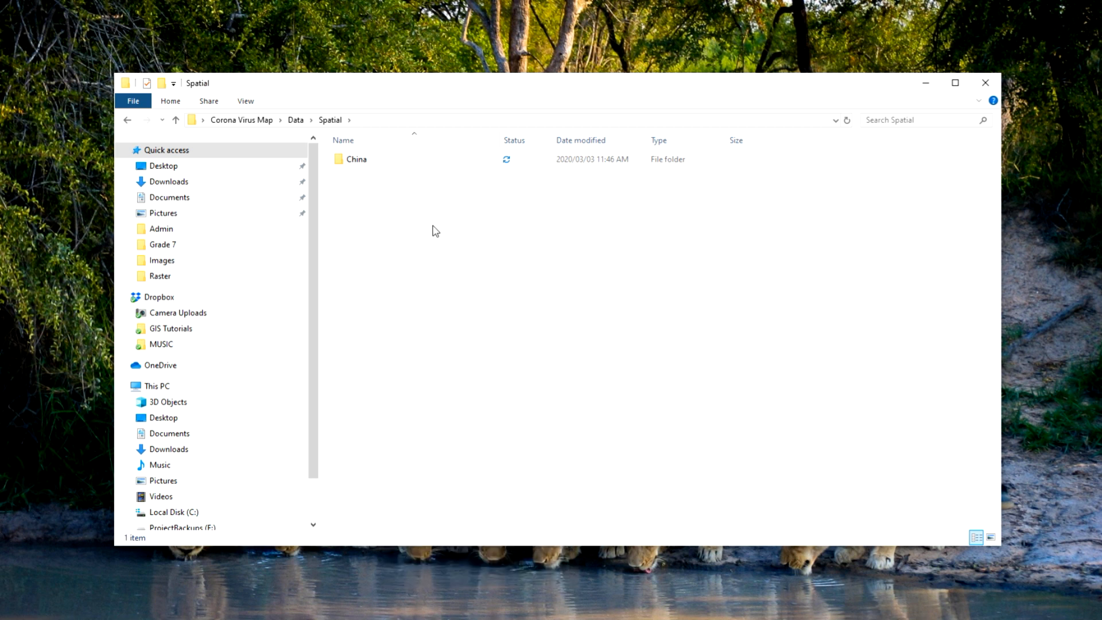
click(986, 82)
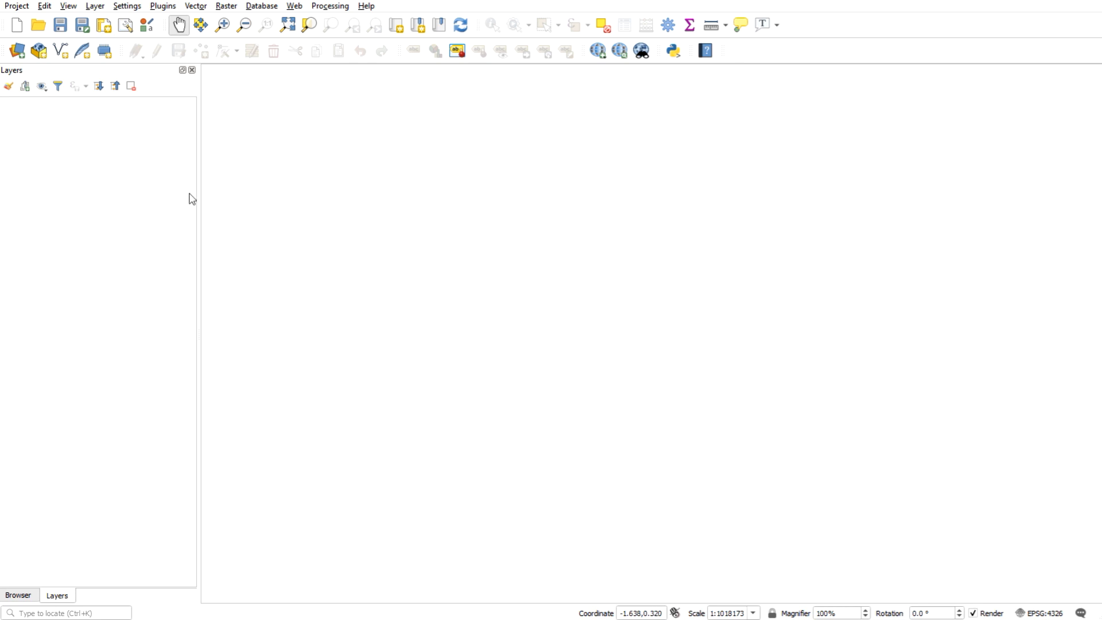
Step: In QGIS, start adding a vector layer and browse to Desktop\Corona Virus Map\Data\Spatial\China for the dataset
click(20, 54)
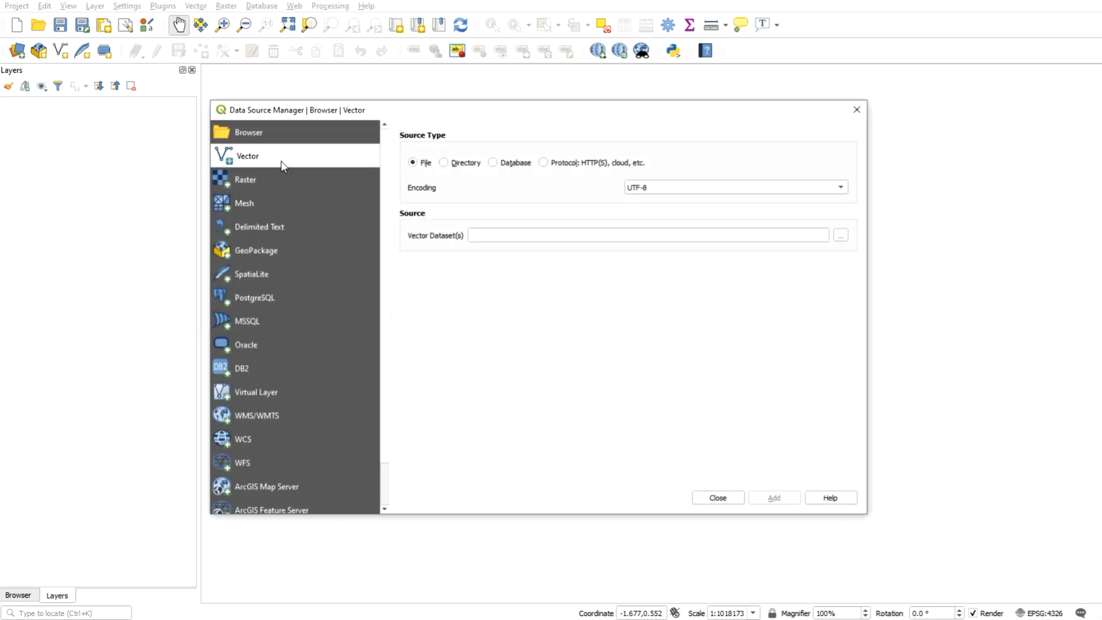
click(840, 236)
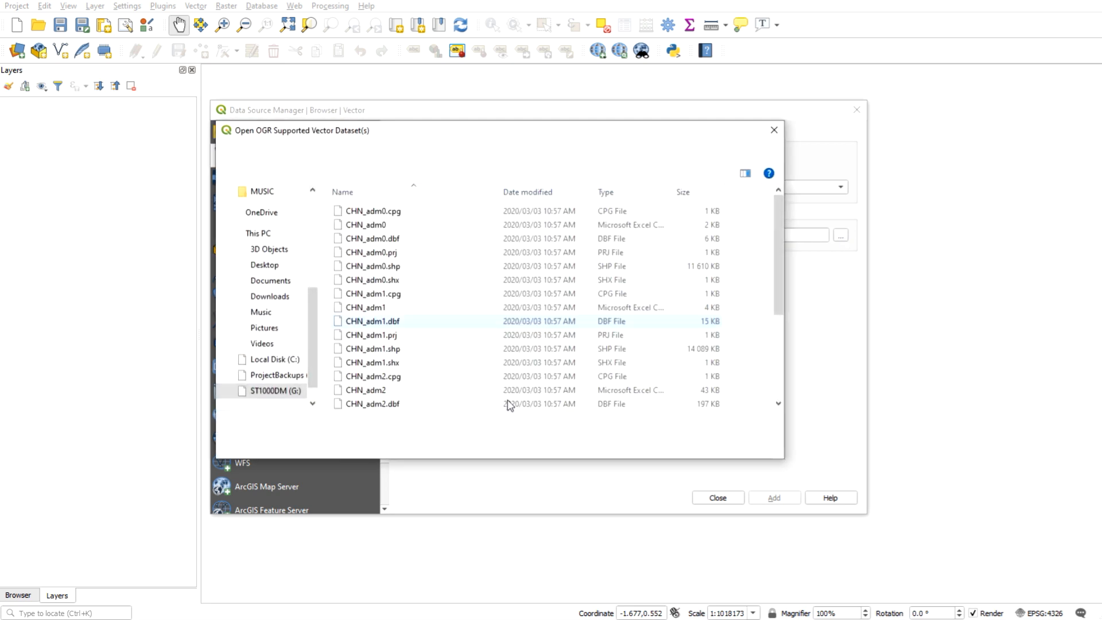
click(264, 264)
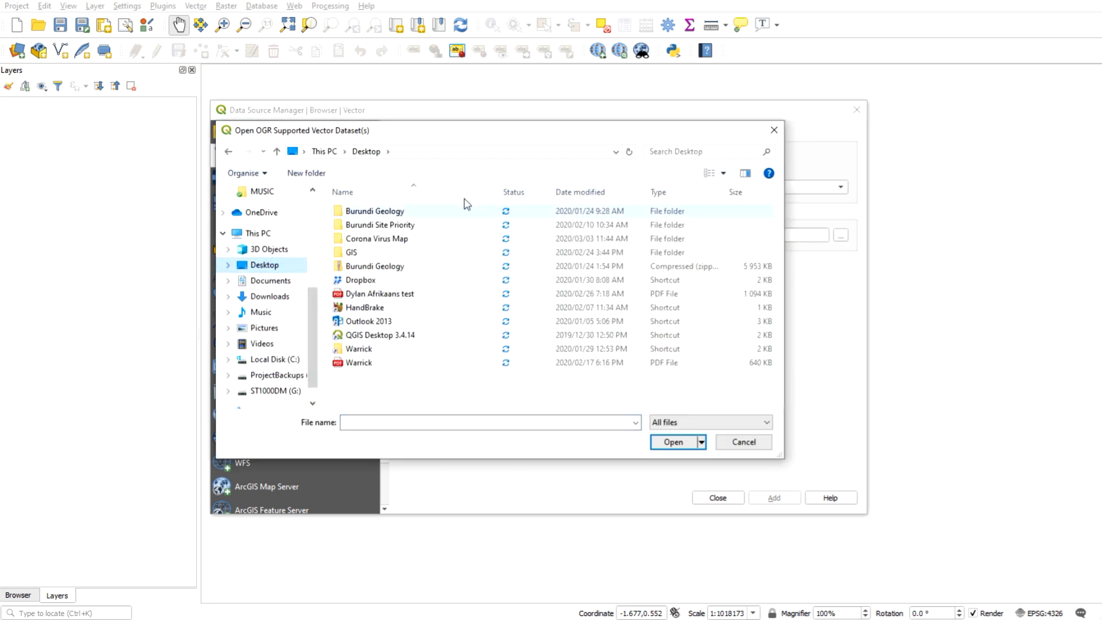
double_click(377, 241)
double_click(363, 212)
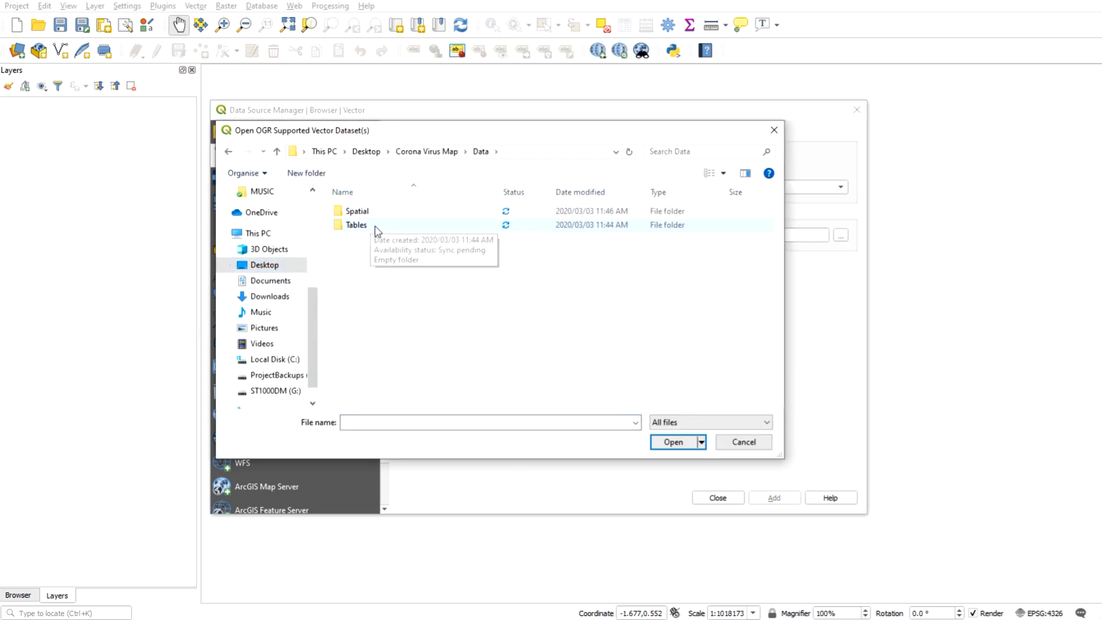
double_click(377, 214)
double_click(351, 216)
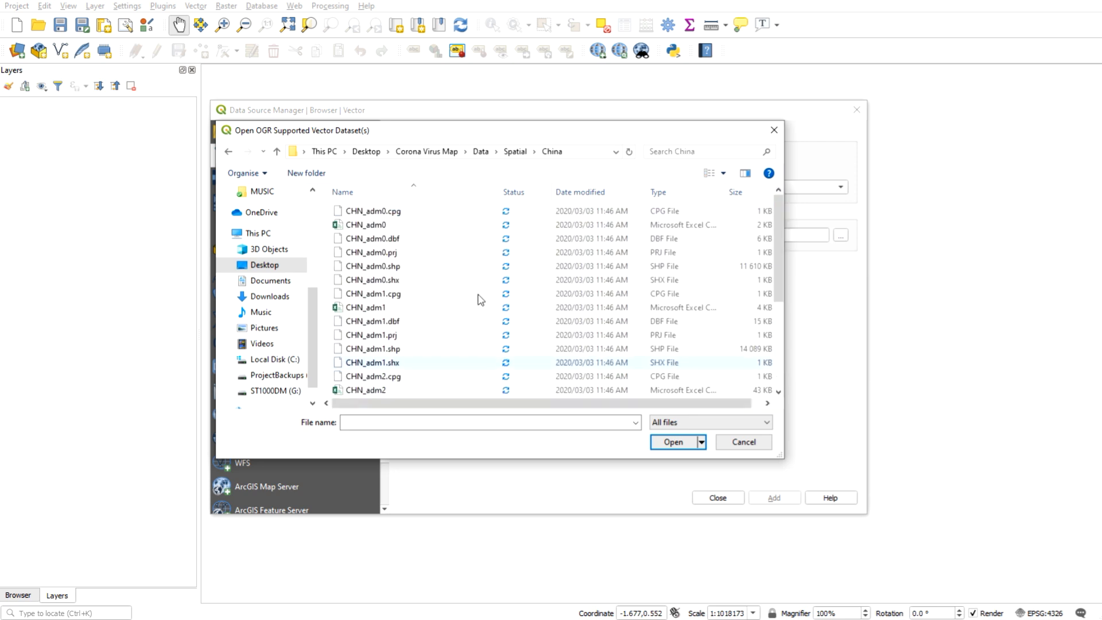
Step: Filter the files to ESRI Shapefiles, add CHN_adm0.shp and CHN_adm1.shp to the project, and close the Data Source Manager
click(713, 423)
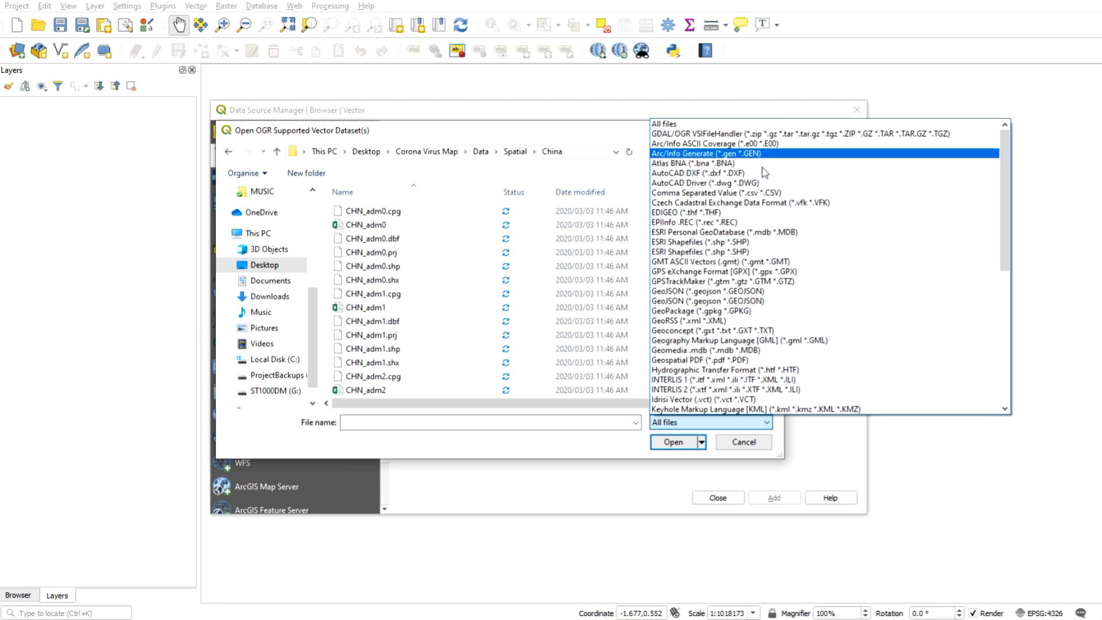
click(735, 243)
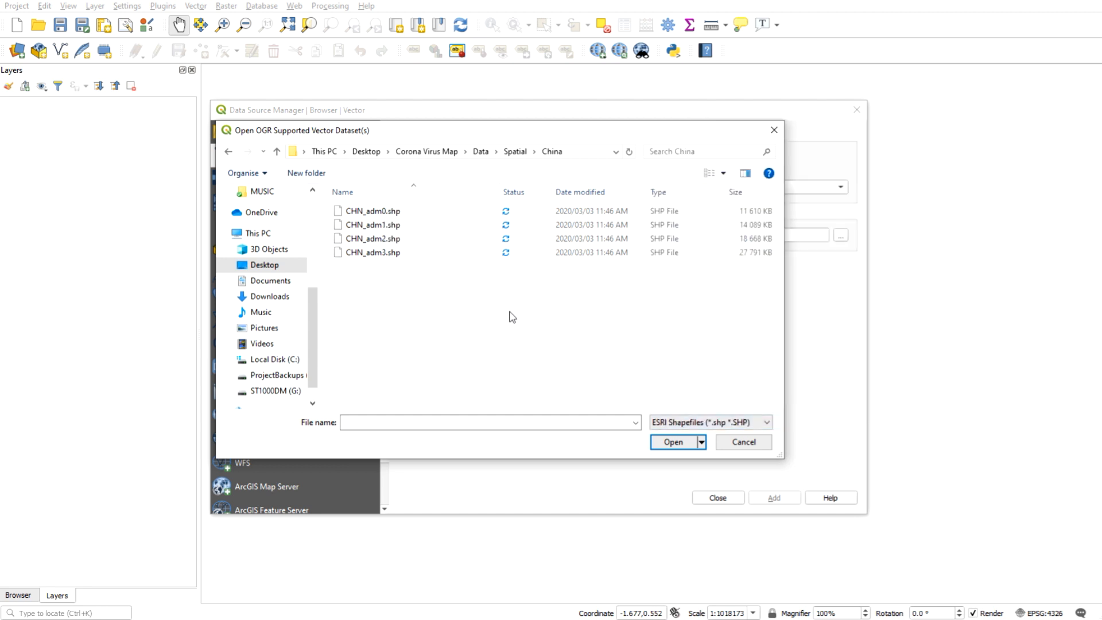
click(390, 215)
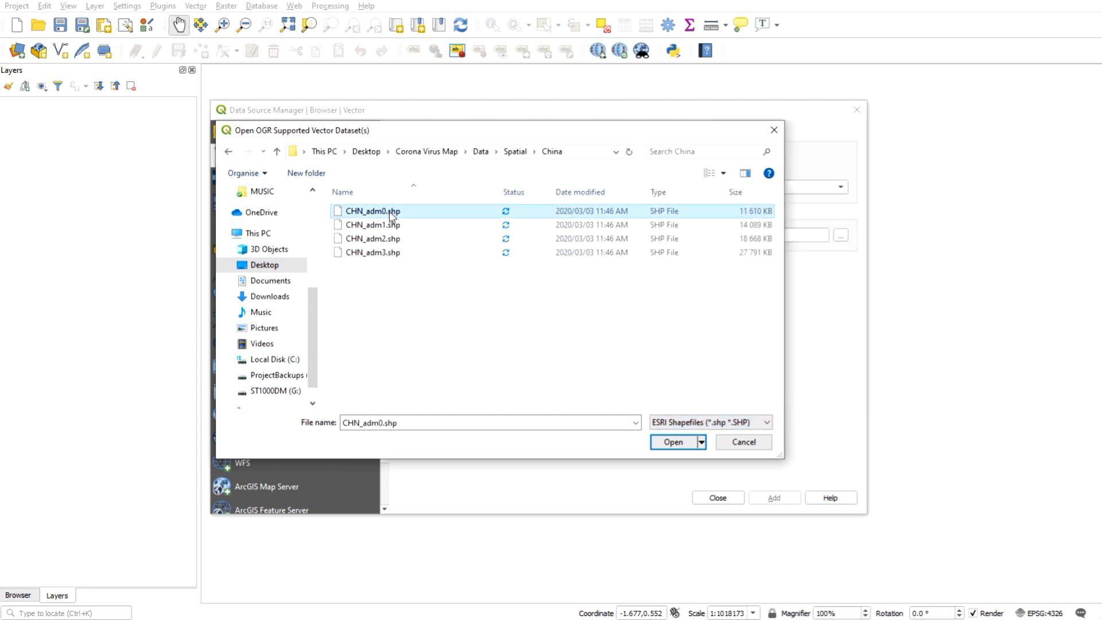
ctrl+click(393, 225)
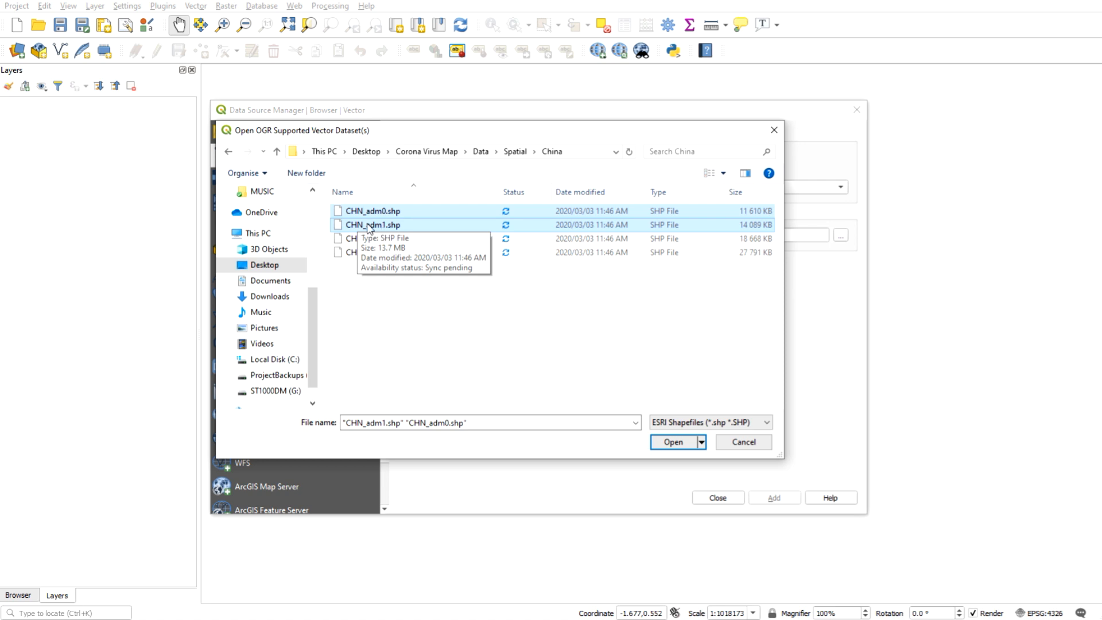
click(675, 443)
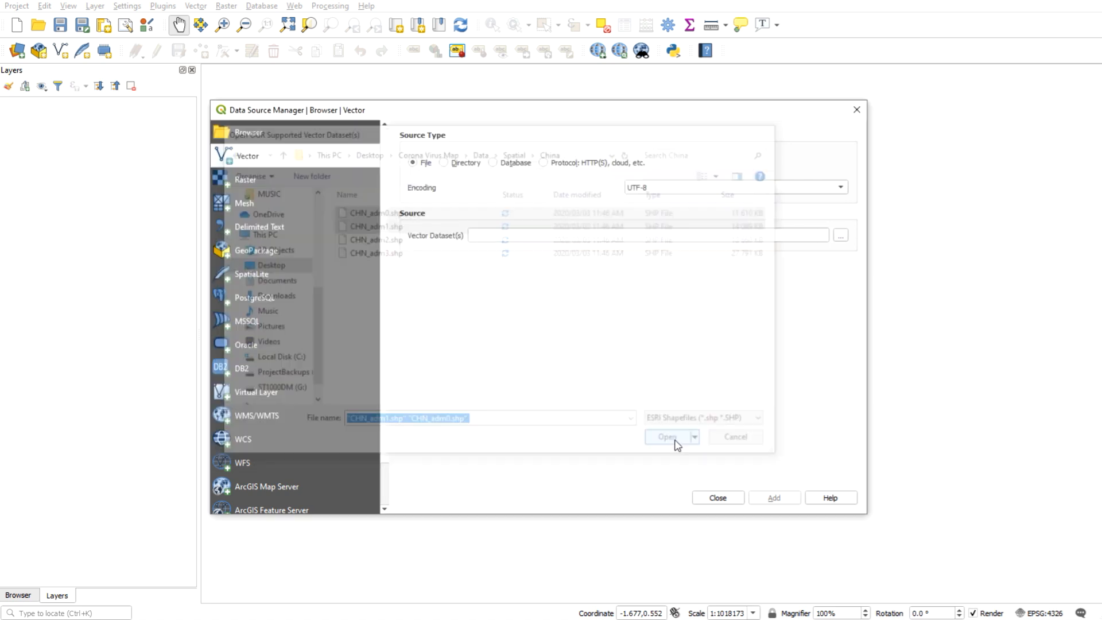
click(773, 498)
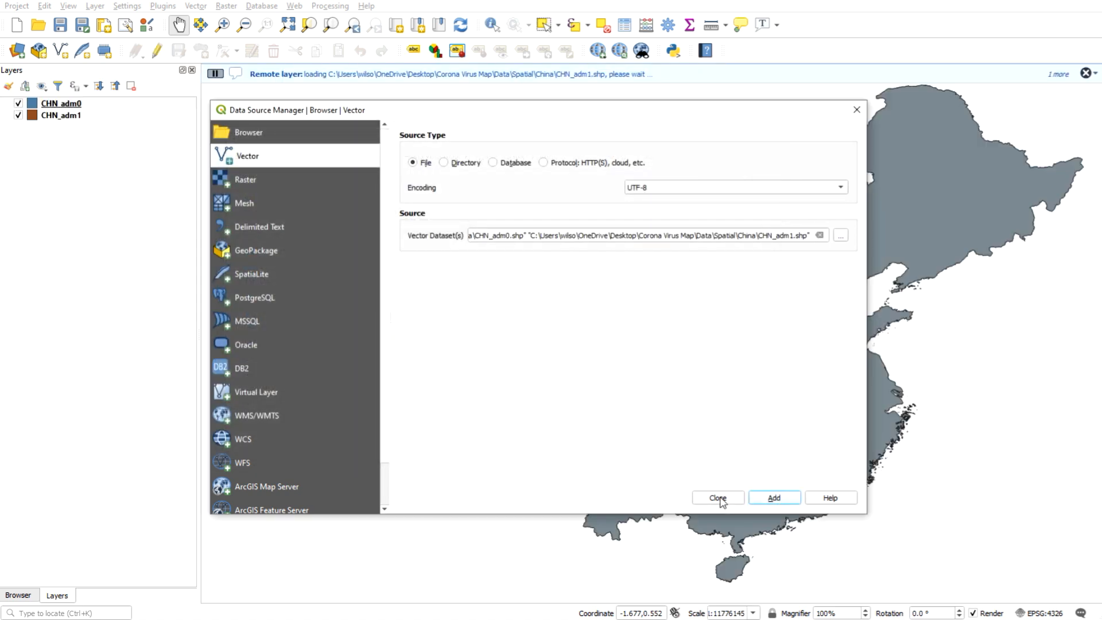
click(718, 498)
Step: Open the CHN_adm0 layer's symbology properties and set its simple fill style to No Brush
right_click(60, 103)
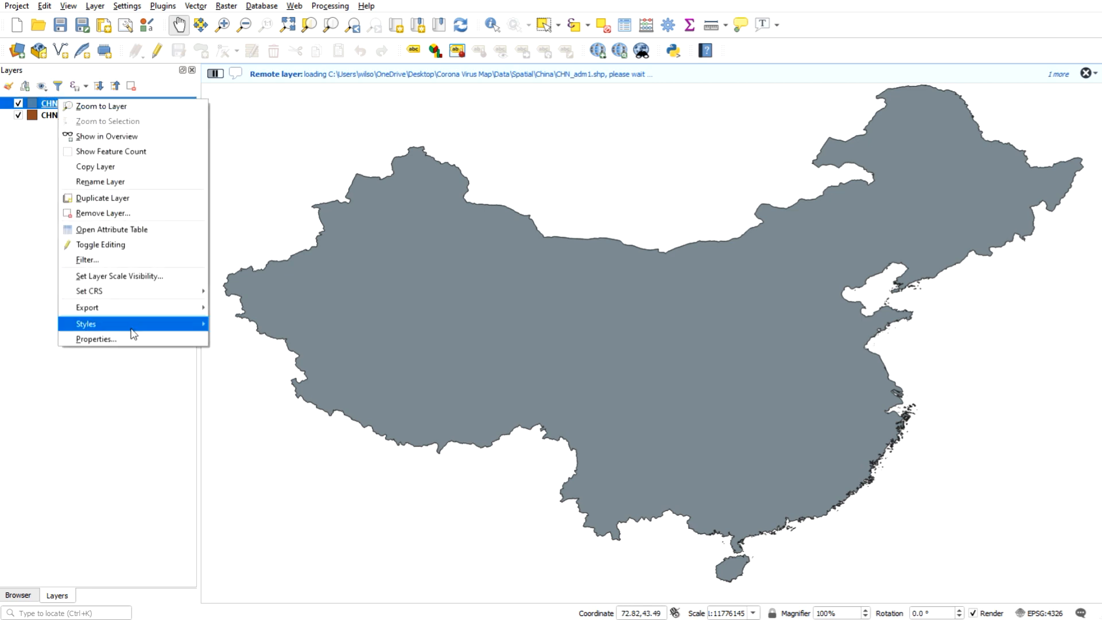
click(133, 343)
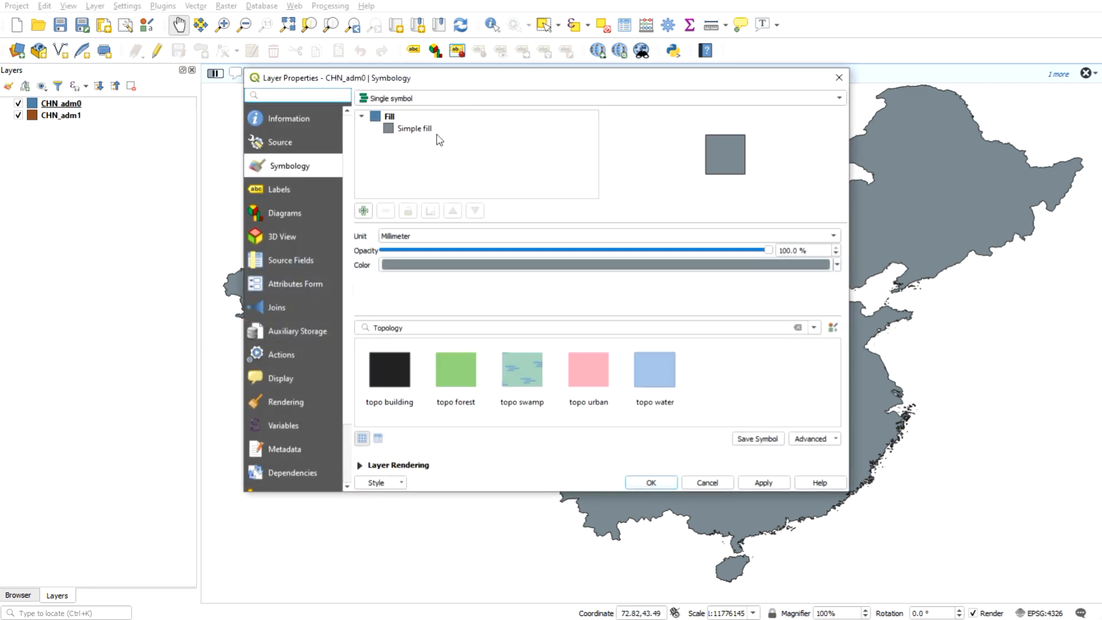
click(436, 128)
click(475, 282)
click(480, 290)
Step: Set the CHN_adm0 outline's stroke width to 1 mm, apply the style and close the layer properties
click(456, 321)
key(BackSpace)
key(BackSpace)
key(BackSpace)
key(BackSpace)
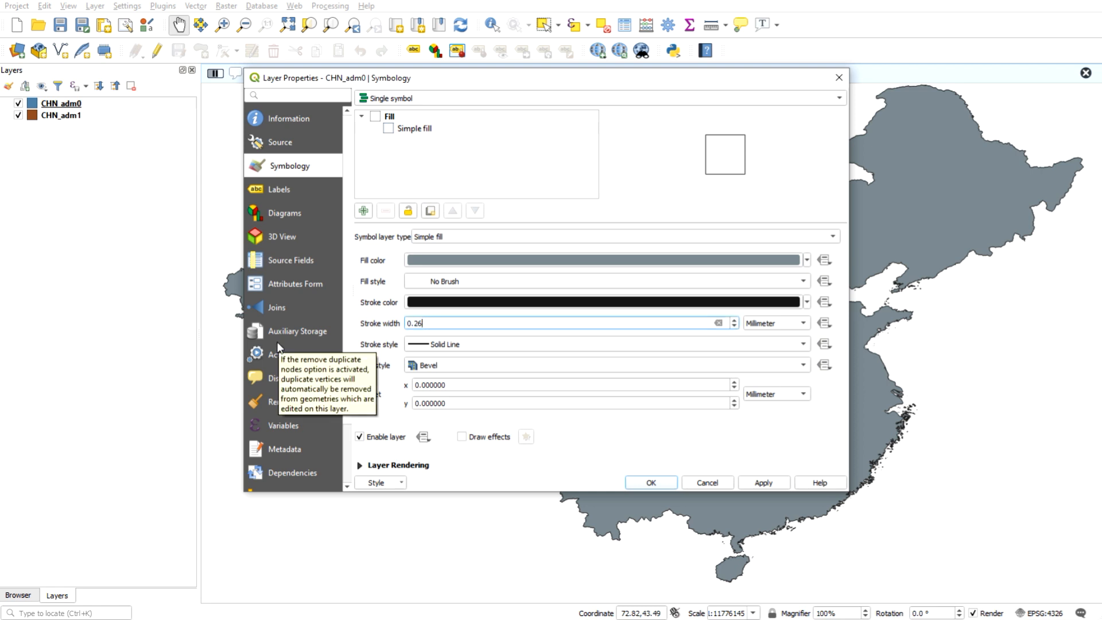
text(1)
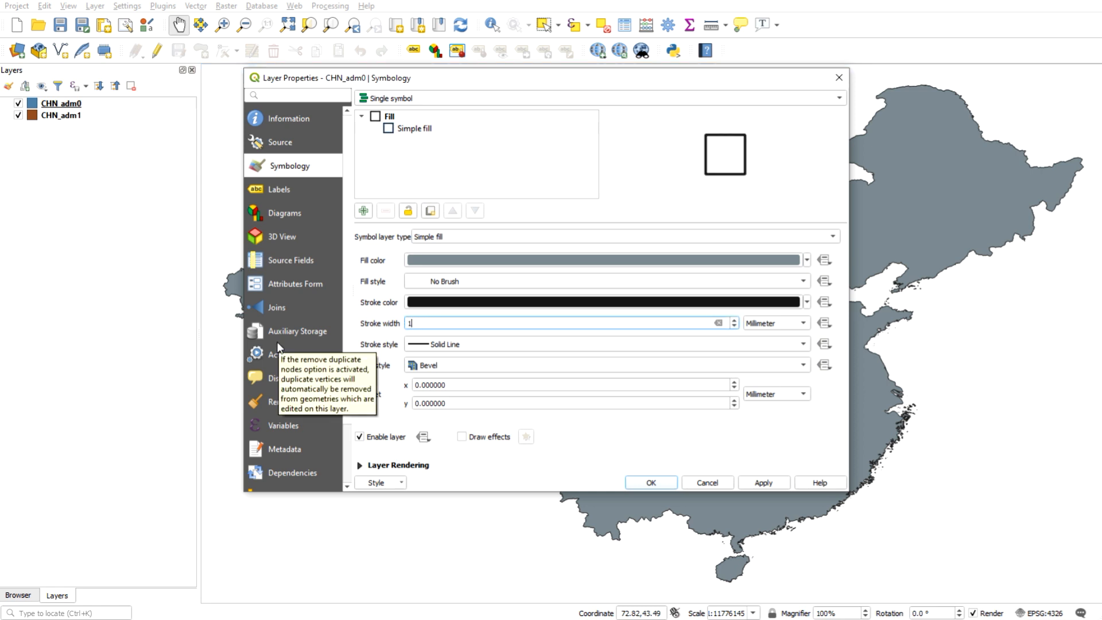
click(770, 482)
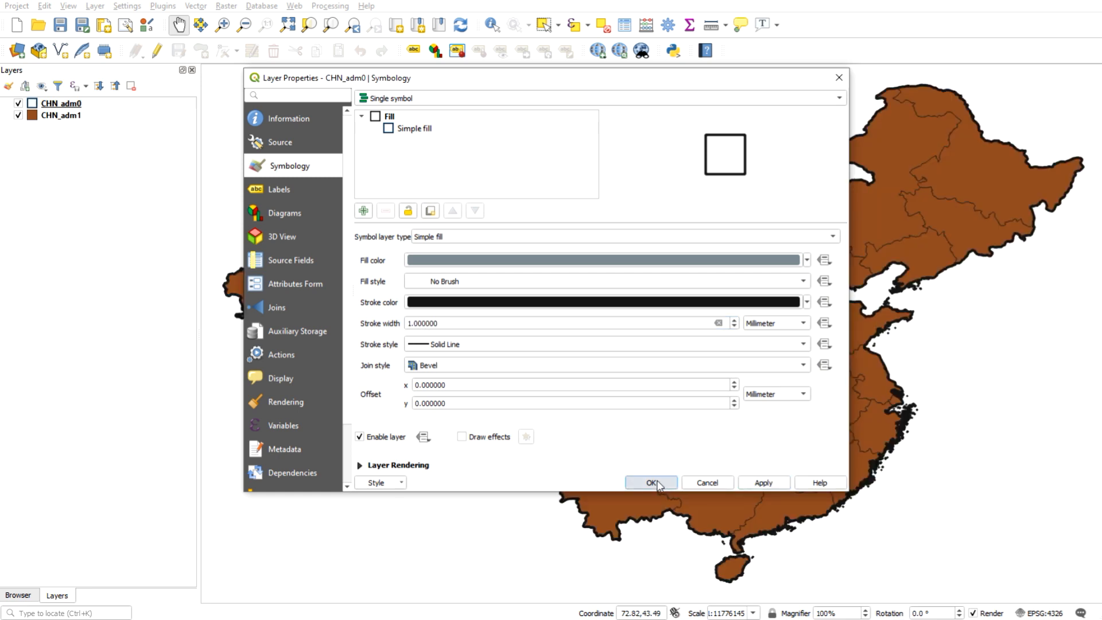
click(655, 483)
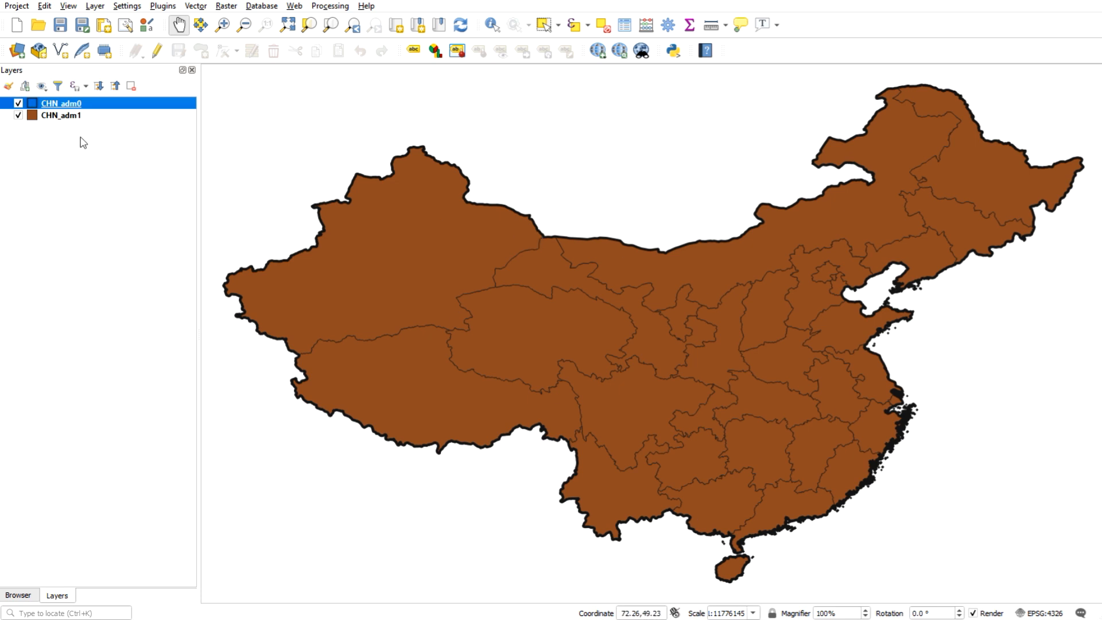
Step: Rename the CHN_adm0 layer to "China" and the CHN_adm1 layer to "Provincial"
click(60, 116)
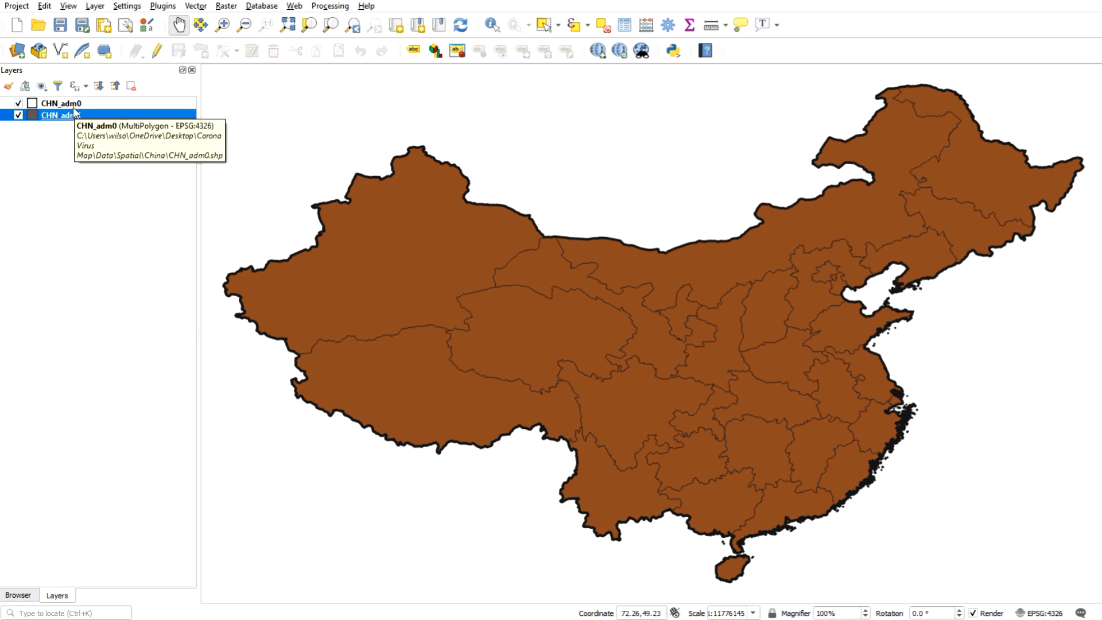
right_click(73, 105)
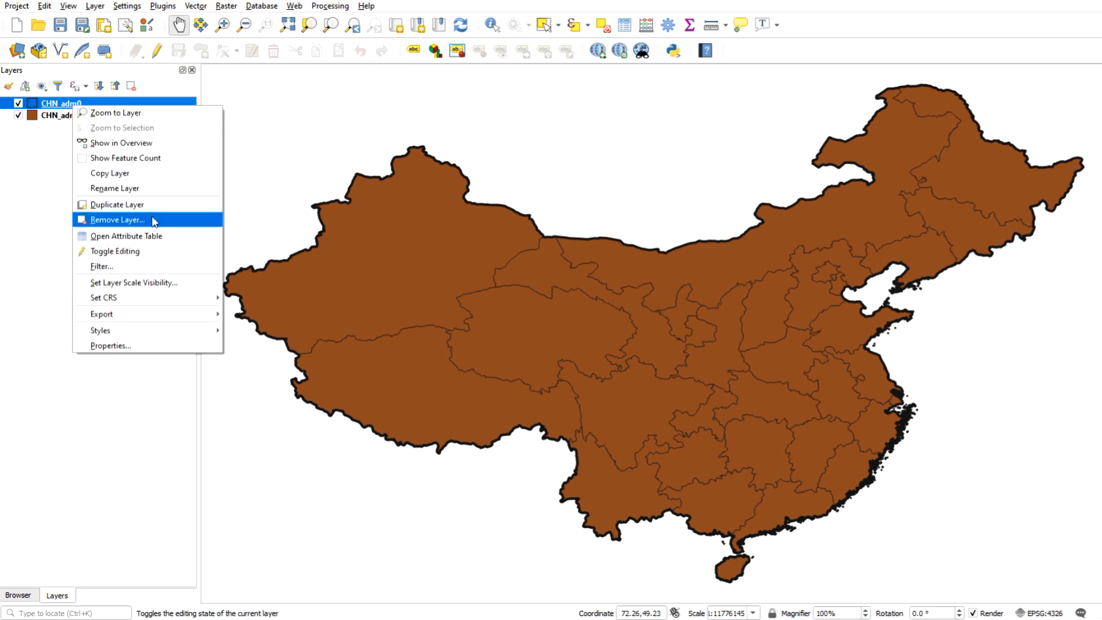
click(140, 188)
text(China)
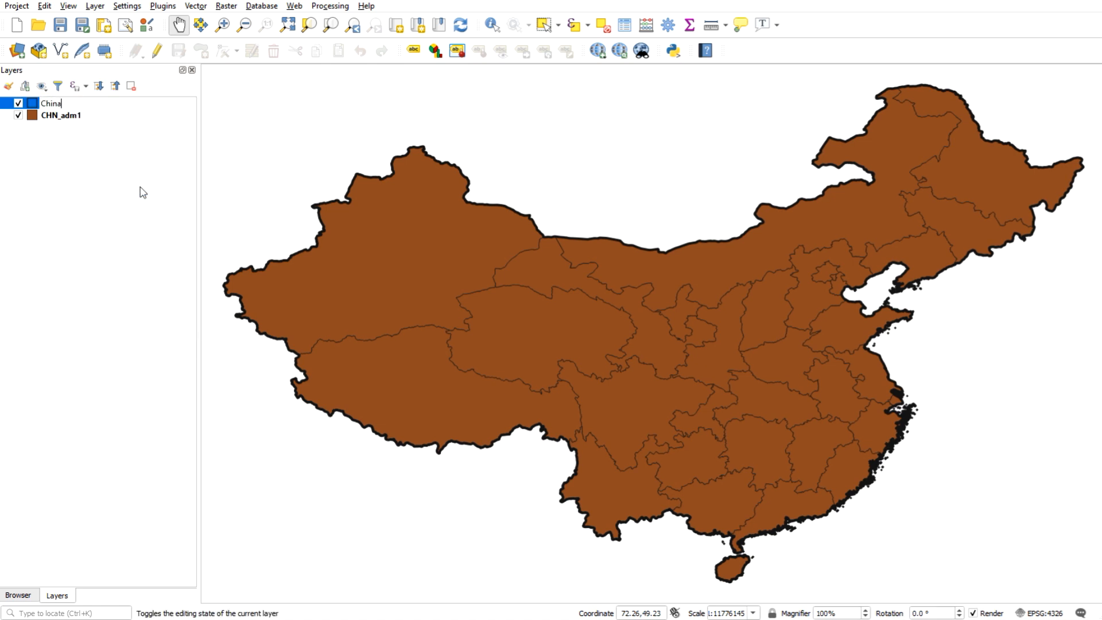
click(61, 115)
right_click(62, 115)
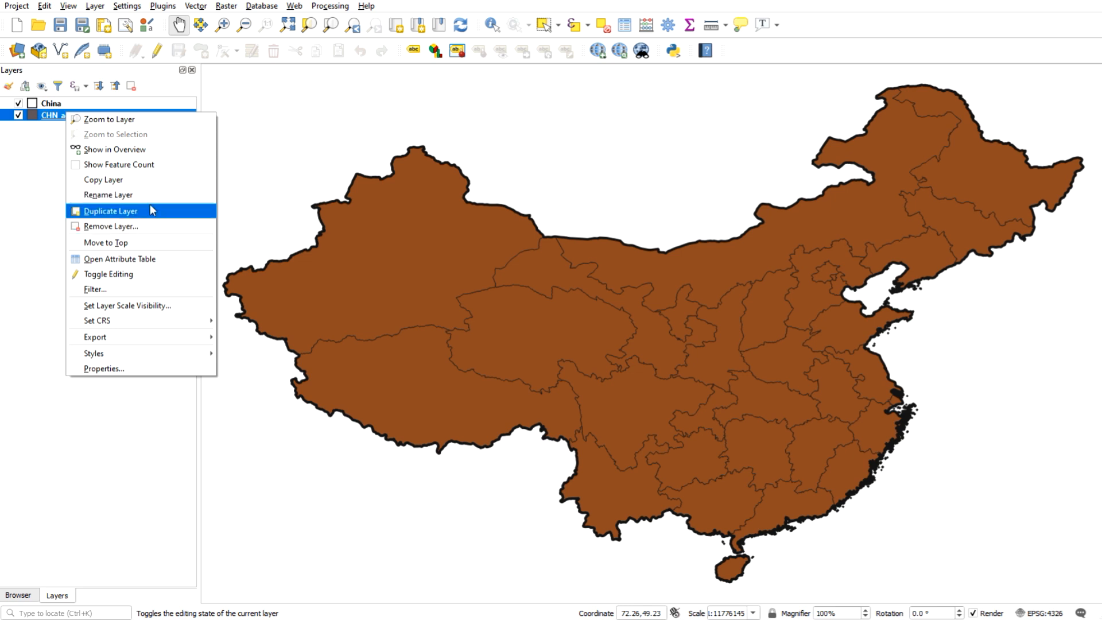
click(141, 201)
text(Provincial)
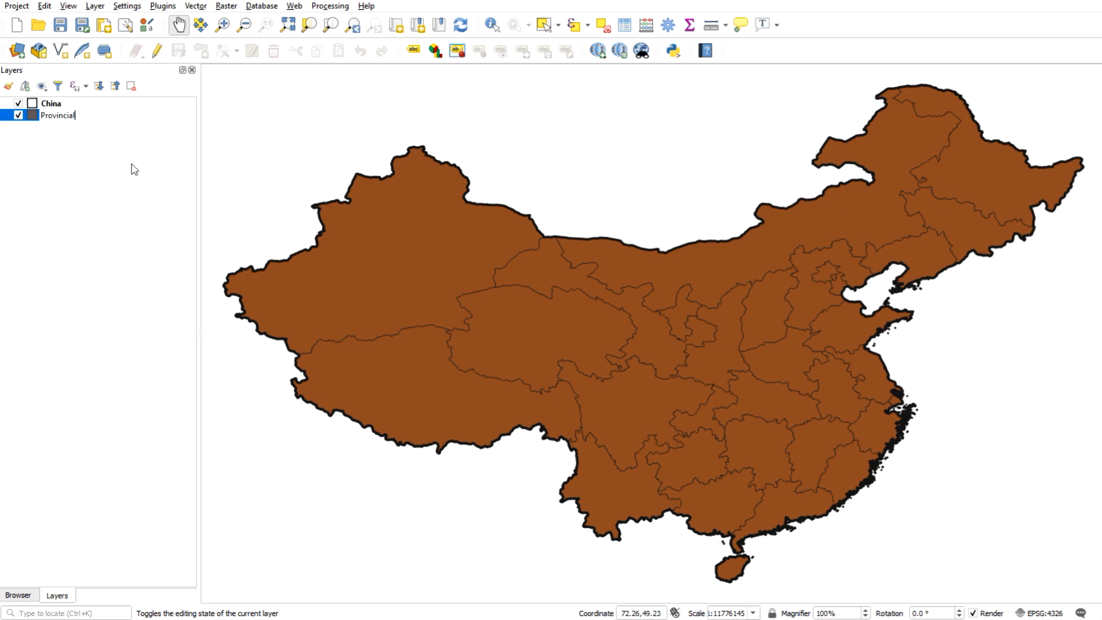
key(Return)
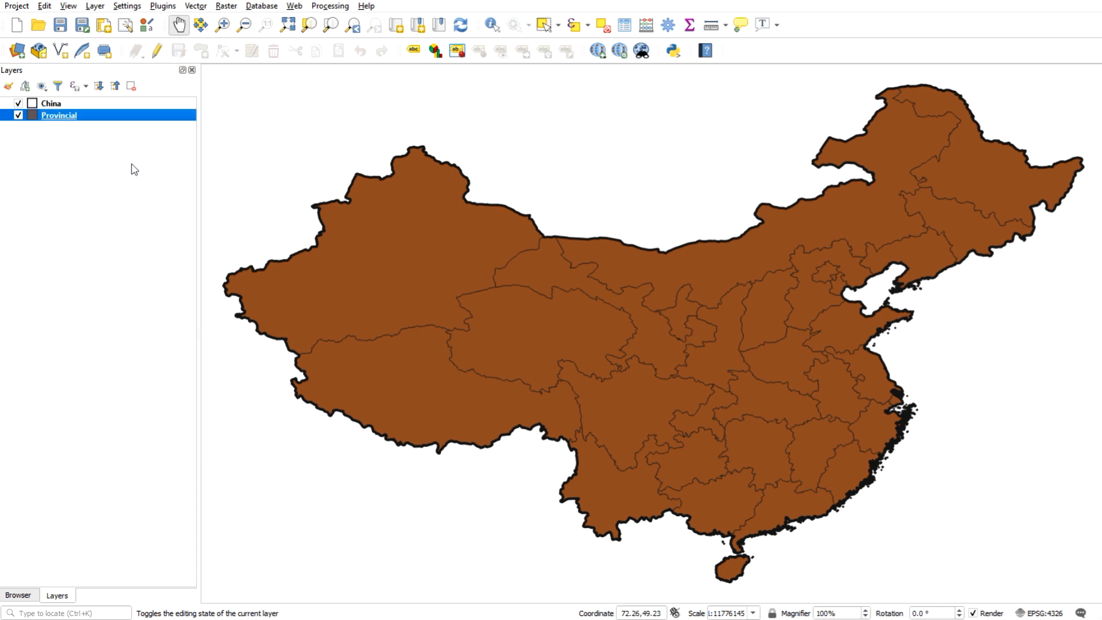
Step: Change the Provincial layer's fill to a golden yellow (#d2a948), apply it and close the layer properties
right_click(64, 116)
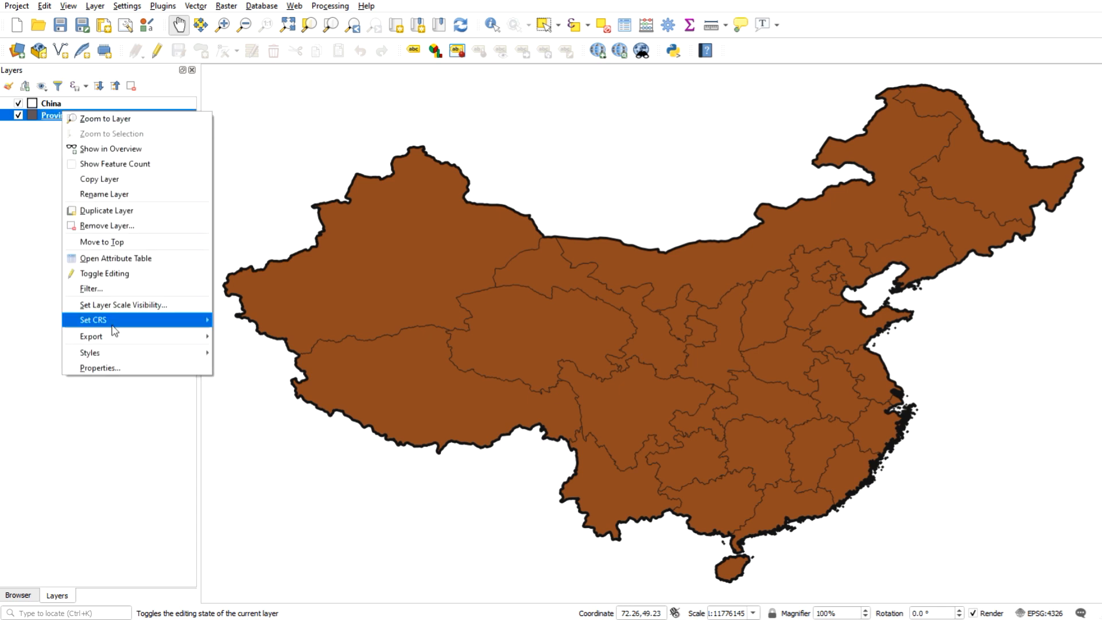
click(140, 370)
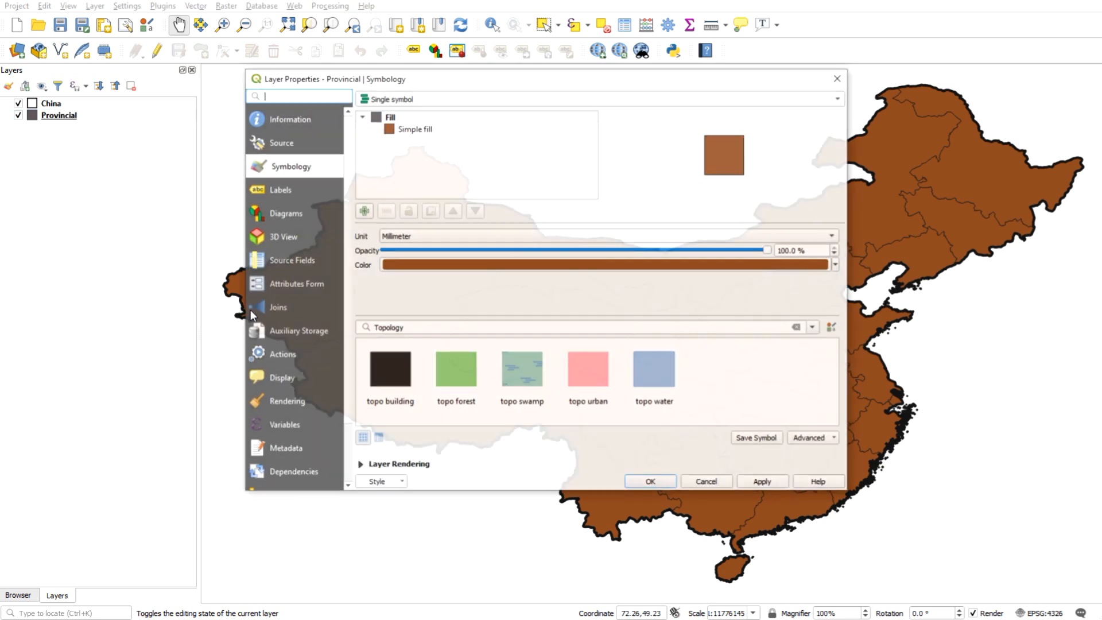
click(419, 265)
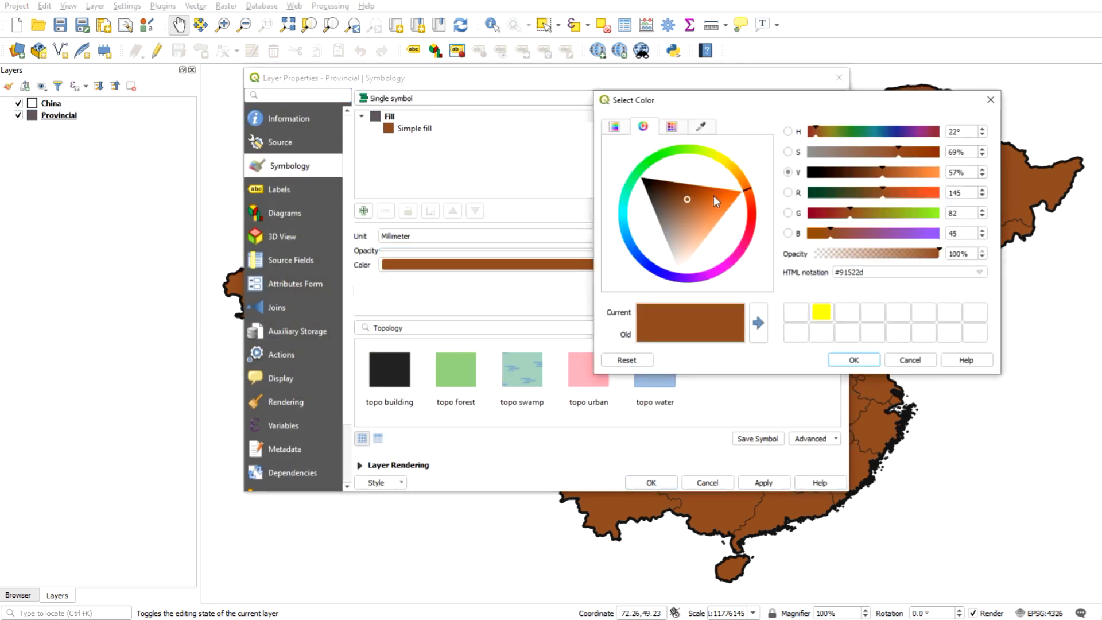
click(707, 210)
click(731, 168)
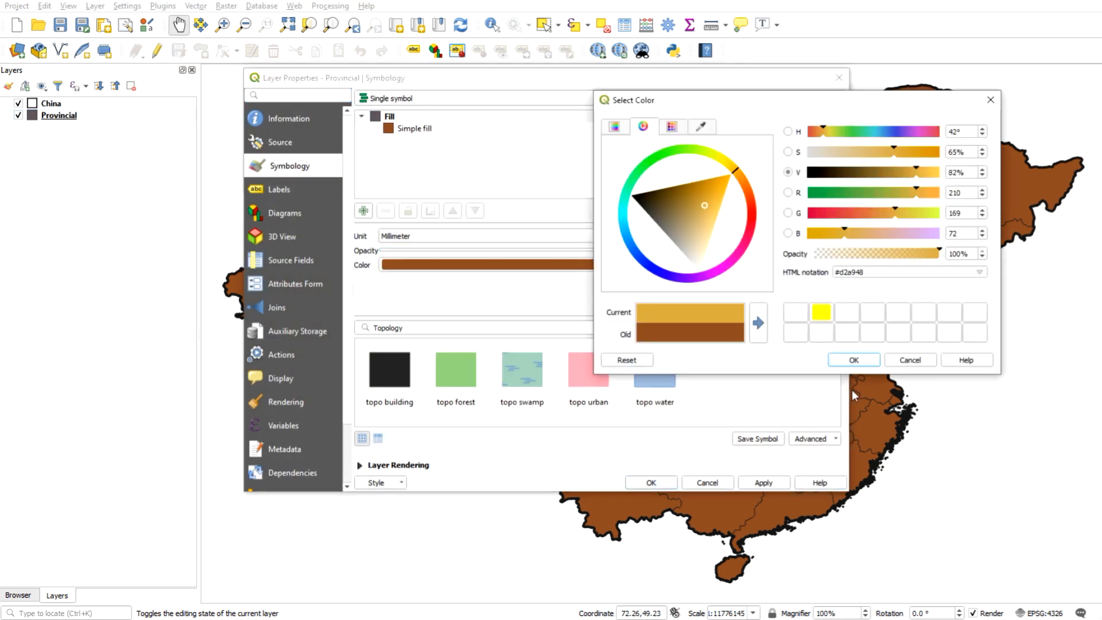
click(854, 360)
click(768, 478)
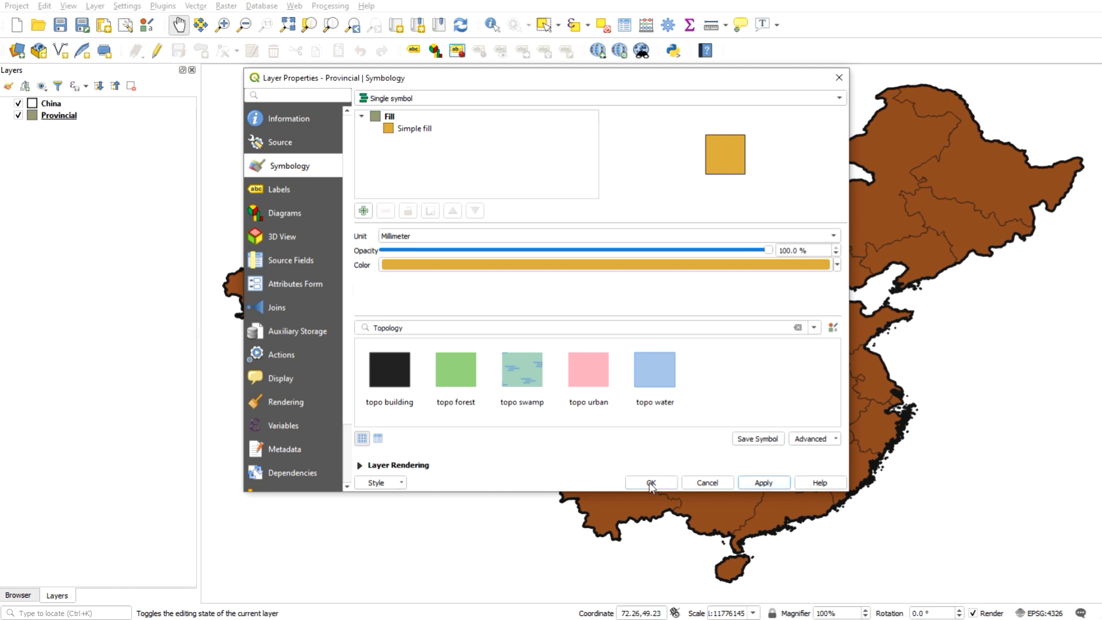
click(651, 483)
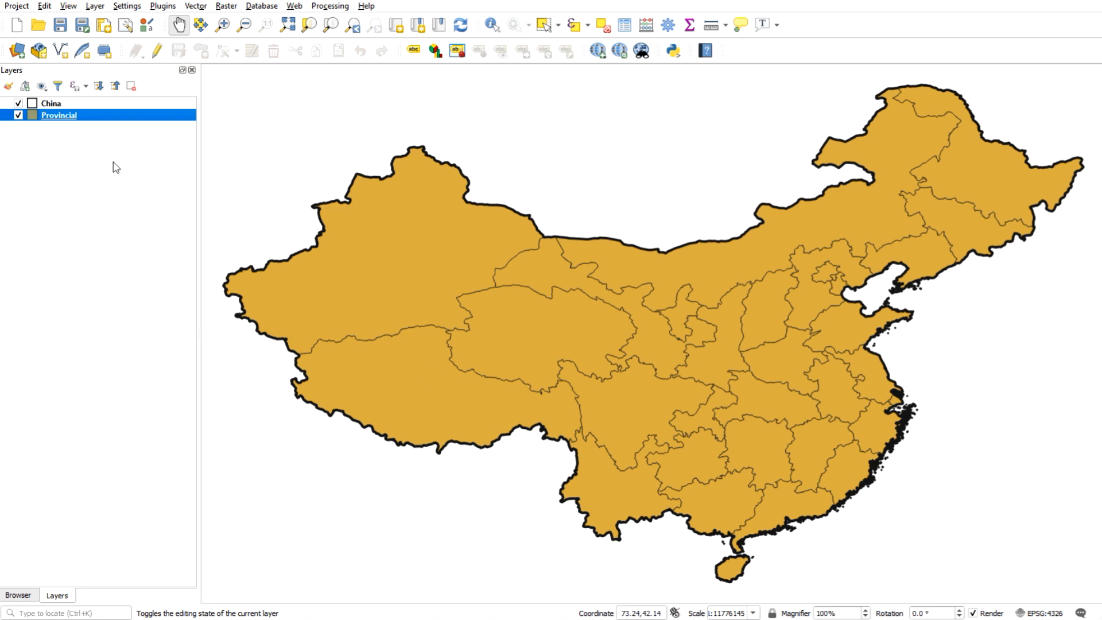
Step: Save the project as "Corona Map" in the Desktop\Corona Virus Map\Project folder
click(61, 25)
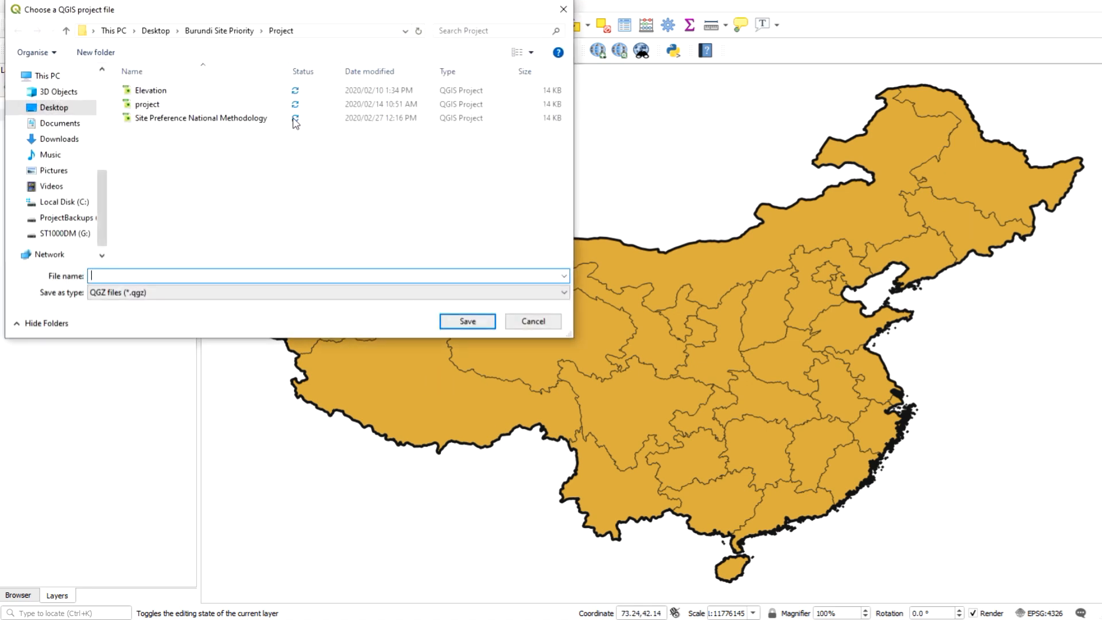
click(54, 108)
double_click(214, 118)
double_click(182, 109)
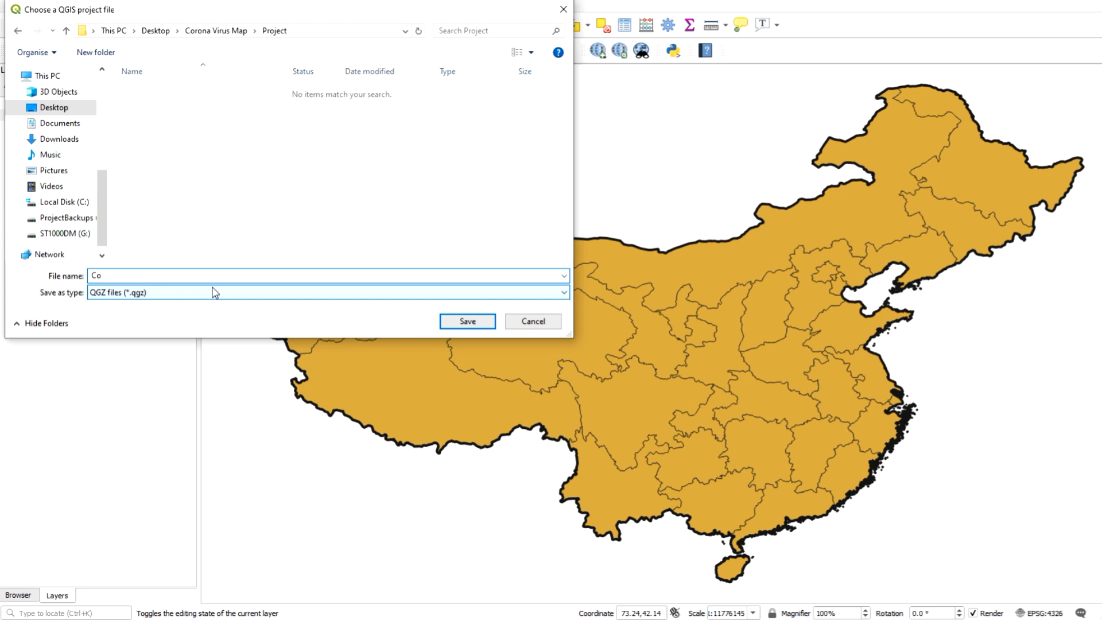
text(Corona Map)
click(459, 321)
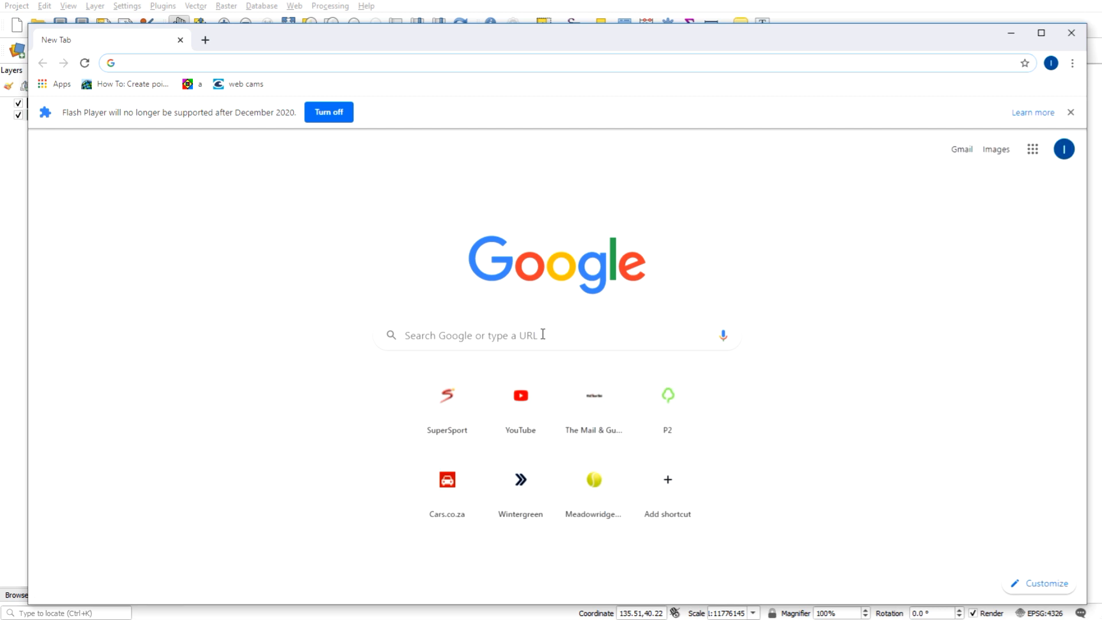
Step: In the Chrome browser, go to who.int and open the COVID-19 page through the emergencies listed by disease
text(who.)
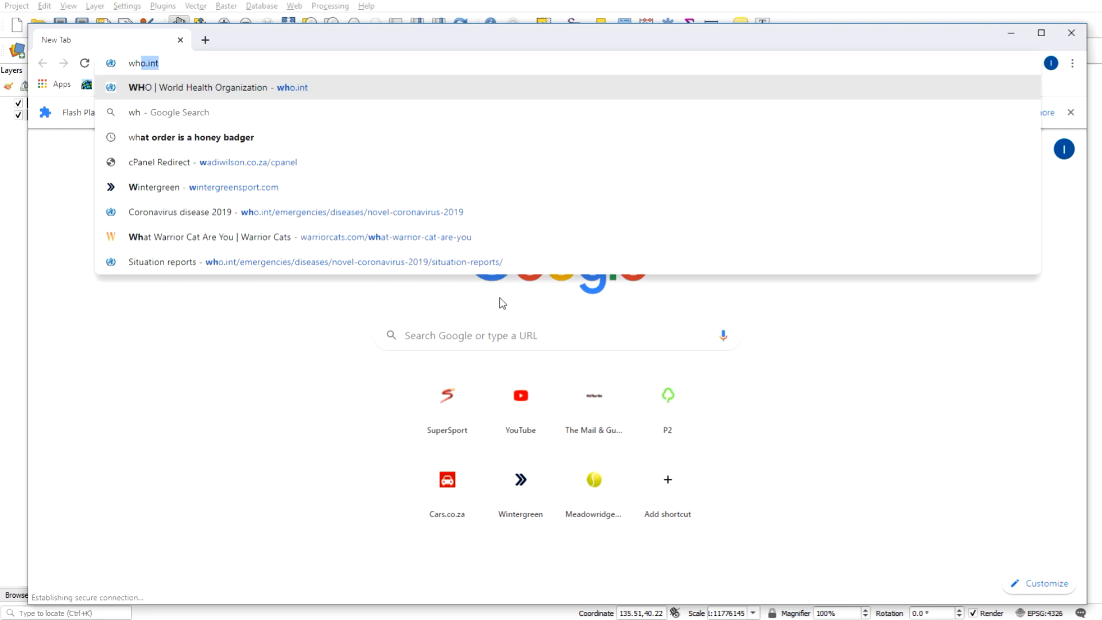
text(int)
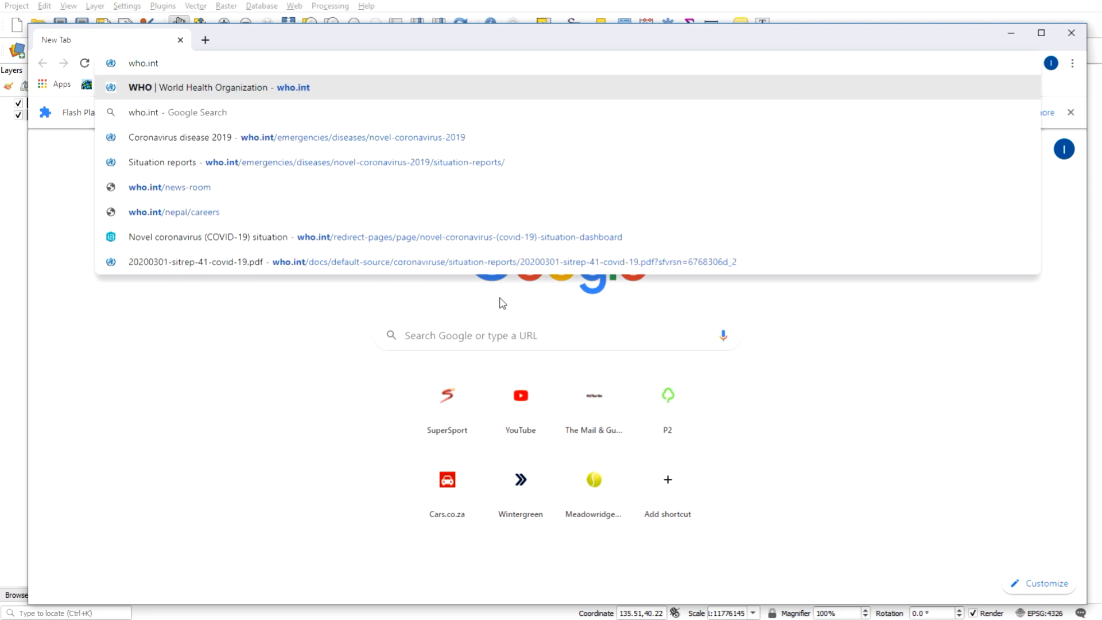
key(Return)
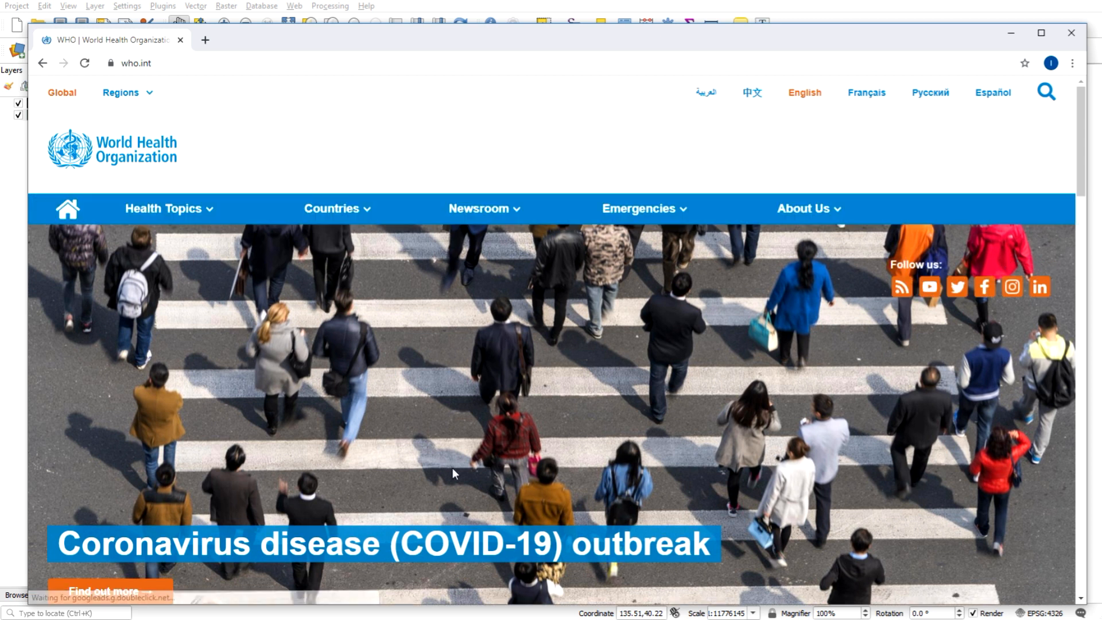
mouse_move(642, 210)
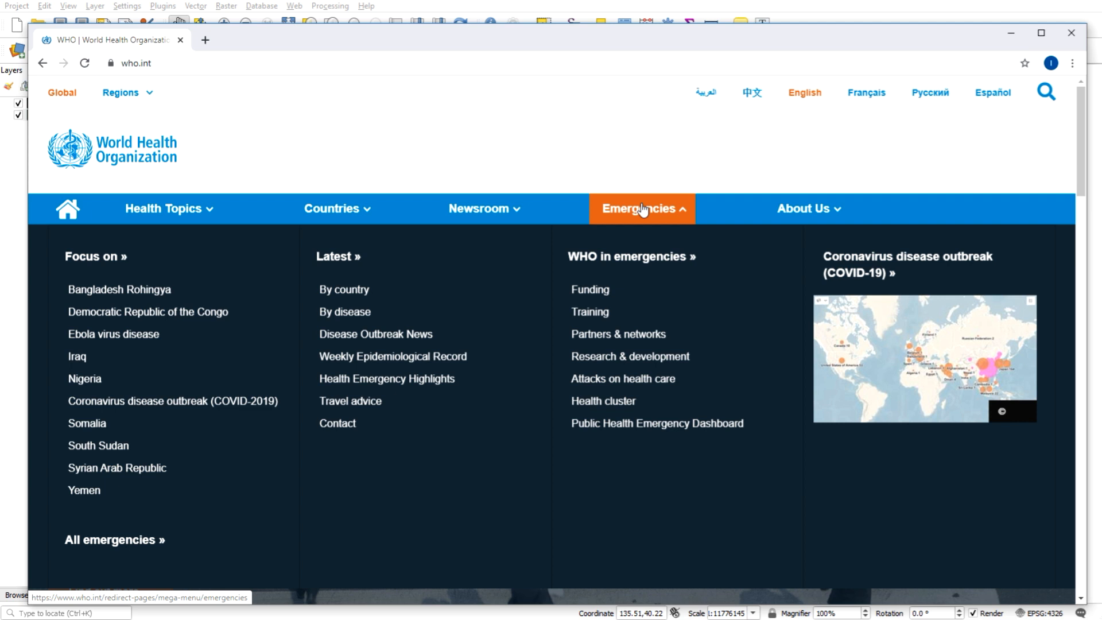
click(346, 312)
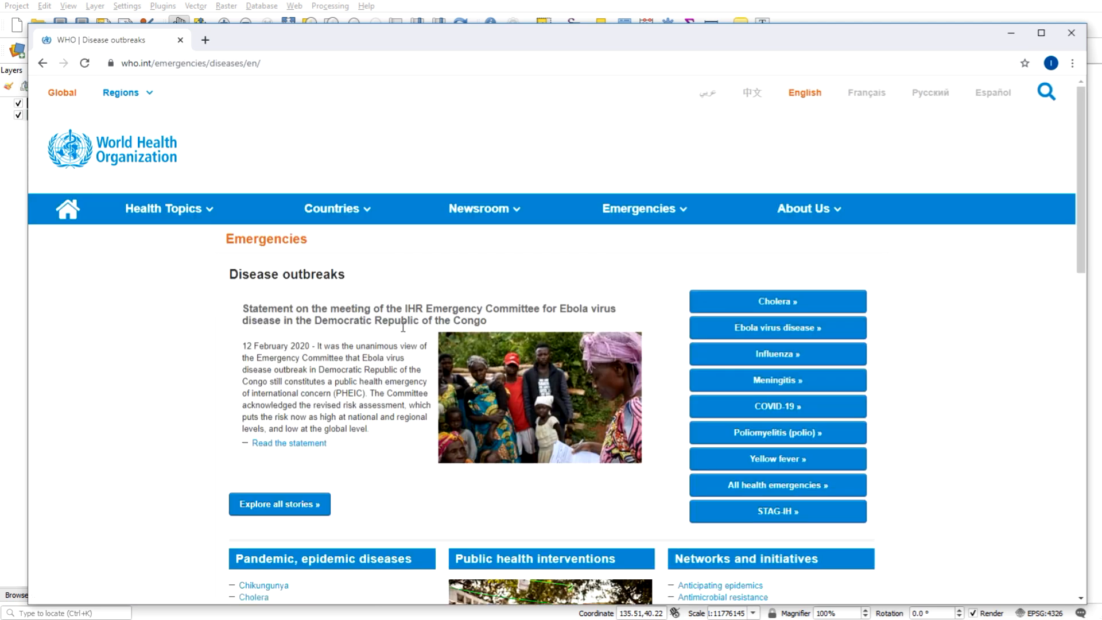
click(735, 412)
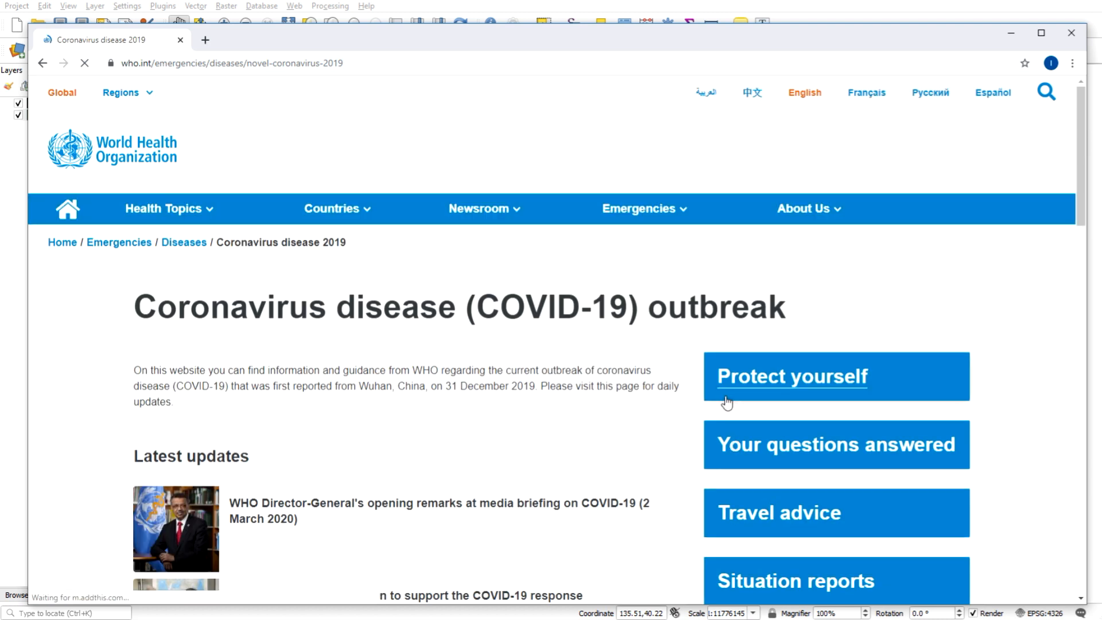
Step: Open the COVID-19 situation reports page and look through the list down to the earliest reports
scroll(726, 403, down, 1)
scroll(746, 399, down, 3)
click(778, 364)
scroll(586, 347, down, 3)
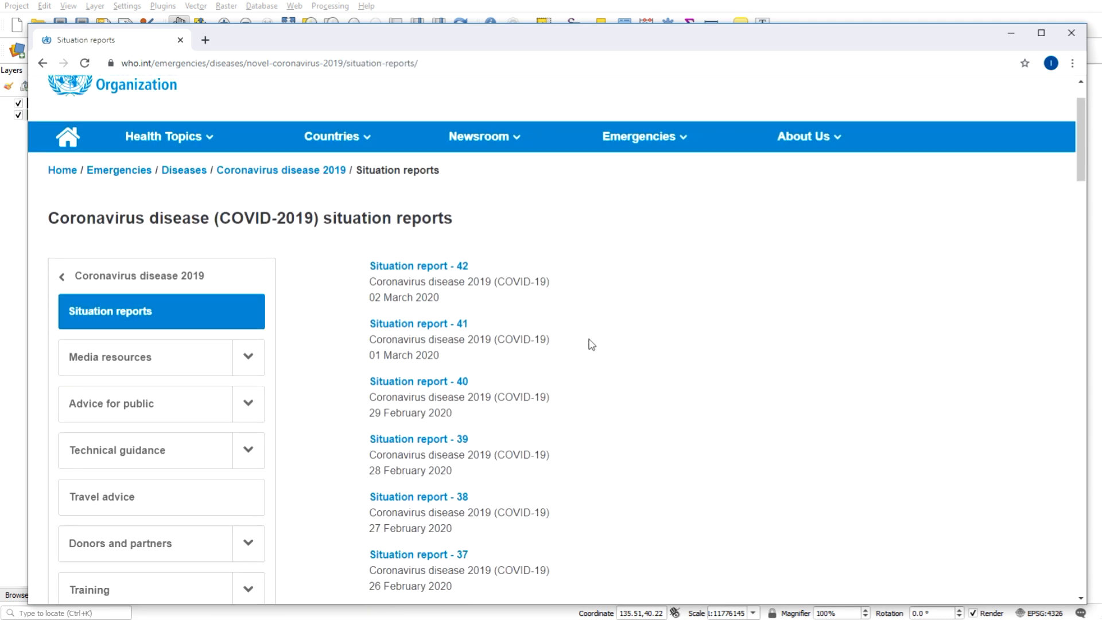
scroll(591, 343, up, 2)
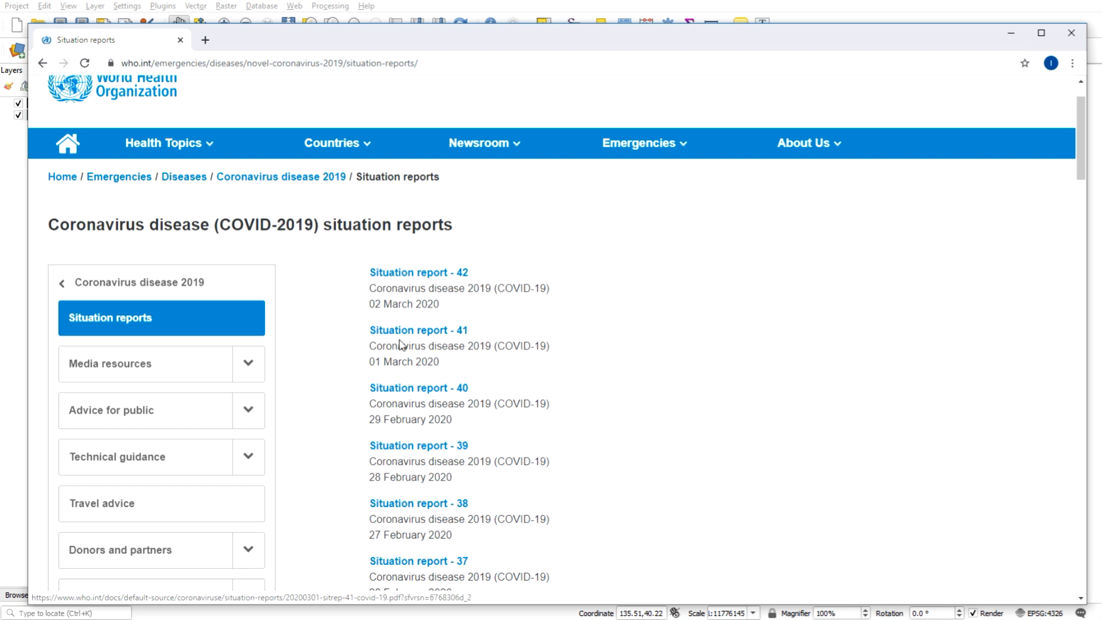
scroll(516, 408, down, 20)
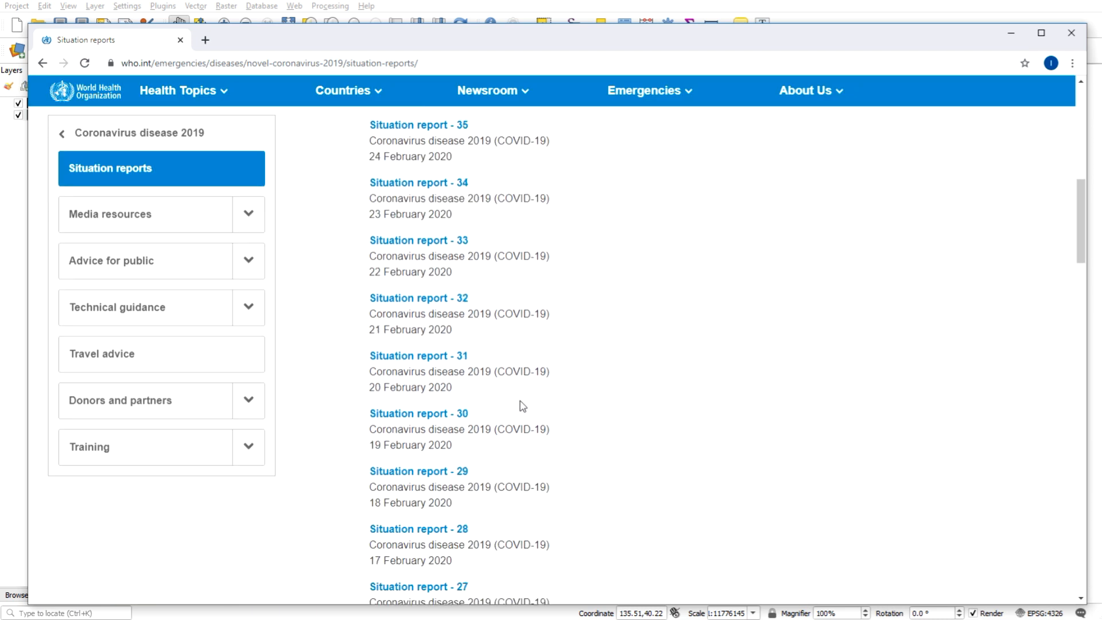
scroll(518, 419, down, 12)
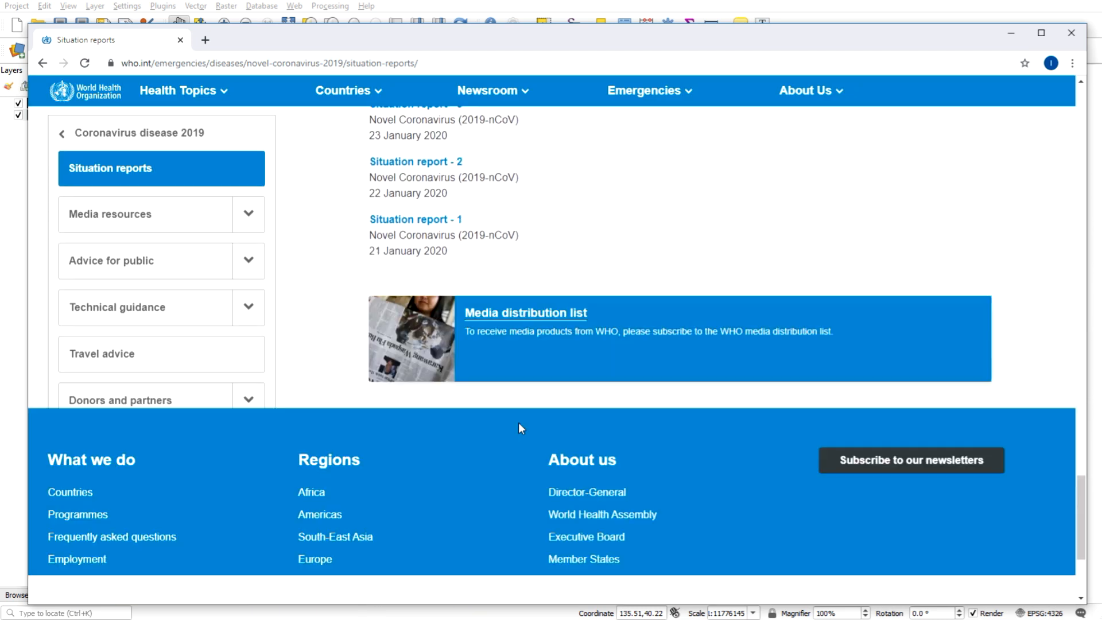
scroll(507, 419, up, 4)
scroll(508, 419, up, 3)
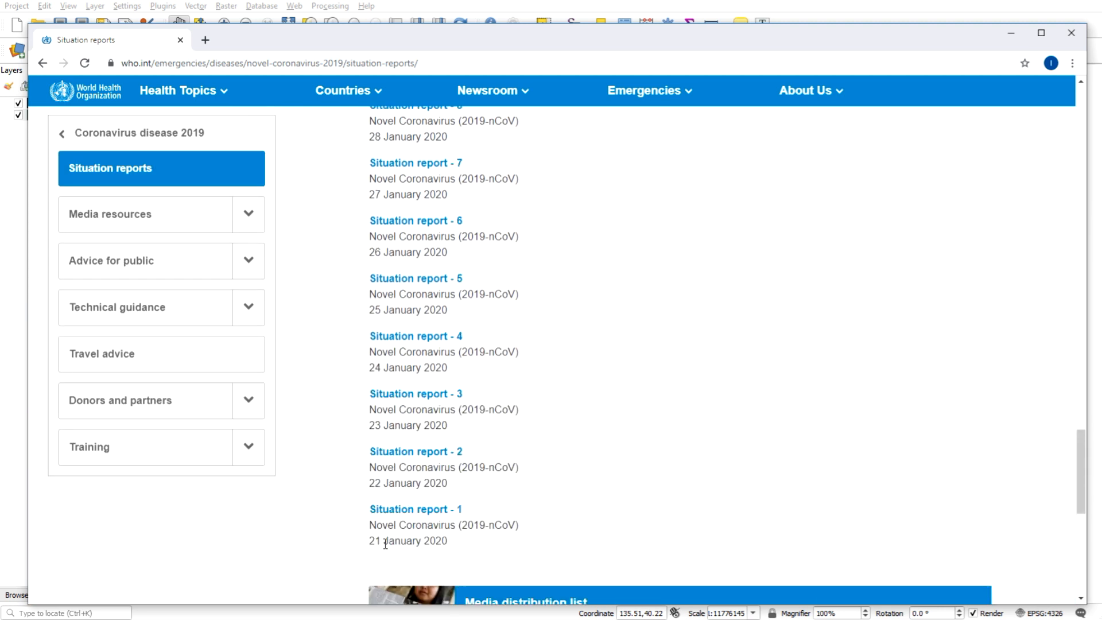
Step: Open Situation report - 1 of 21 January 2020 and review its summary and situation update
click(403, 511)
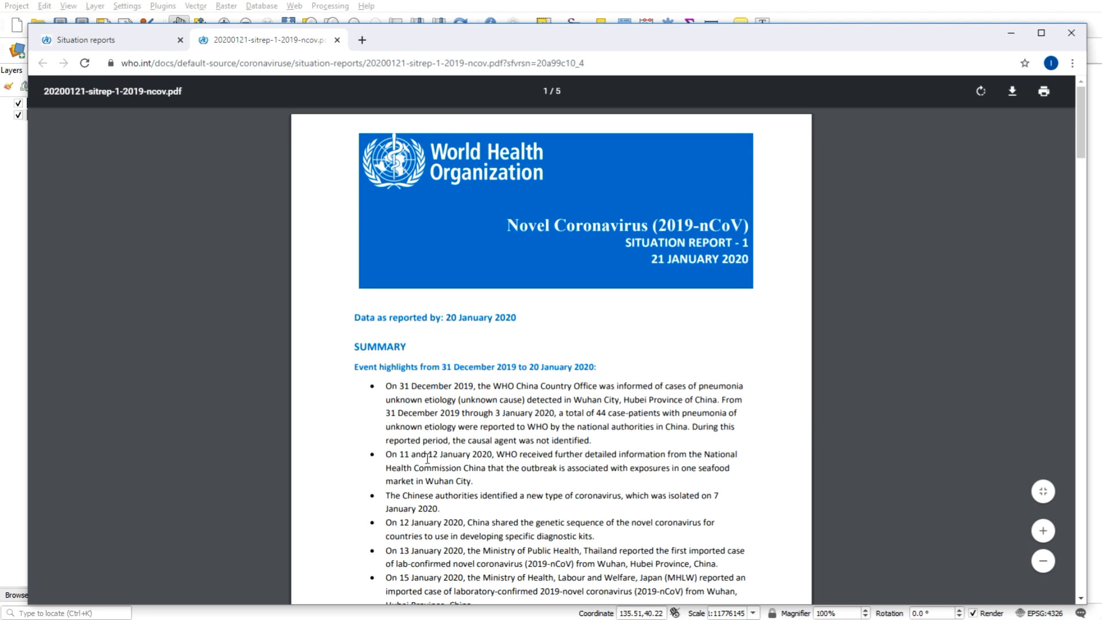
scroll(529, 419, down, 5)
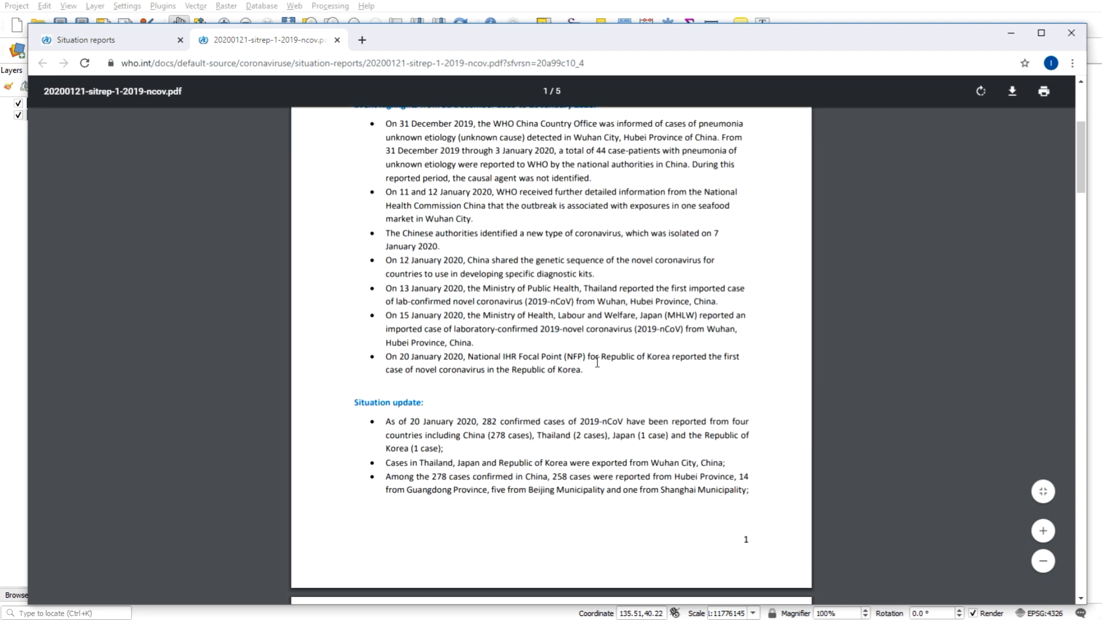
scroll(597, 357, up, 5)
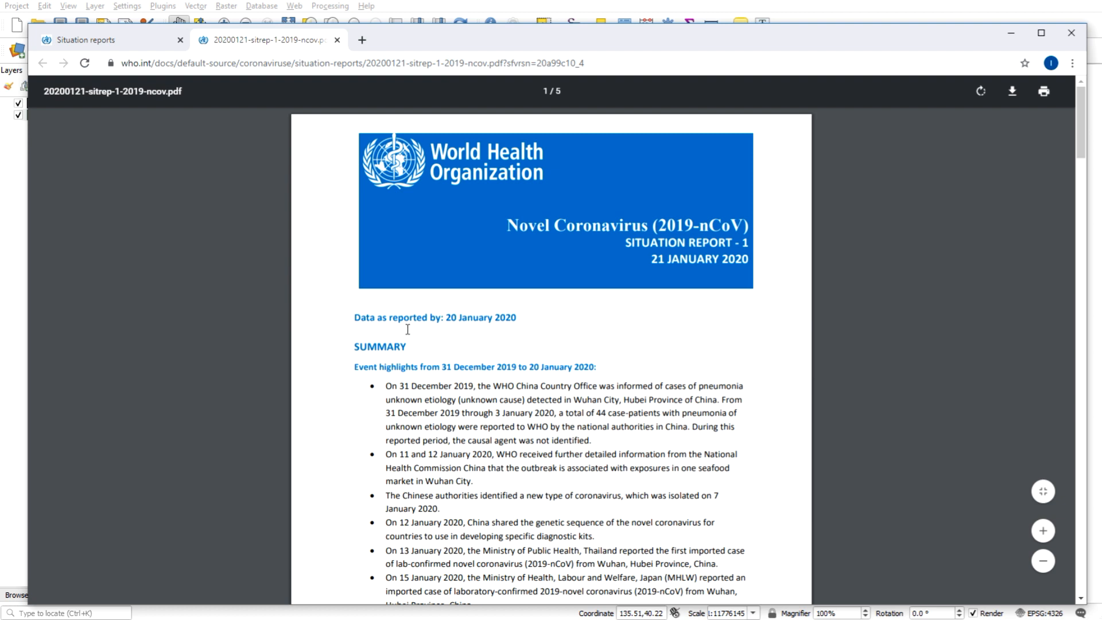
Step: Review Table 1 of confirmed cases by country and area in Situation report - 1, finishing back on the first page
scroll(553, 371, down, 10)
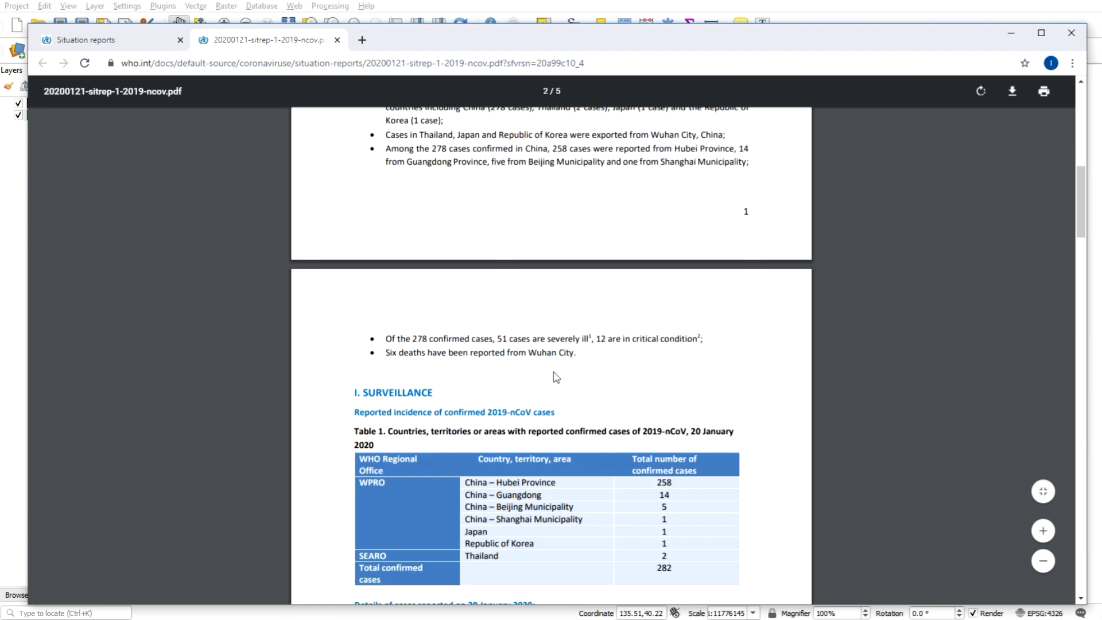
scroll(554, 377, down, 2)
scroll(544, 442, down, 4)
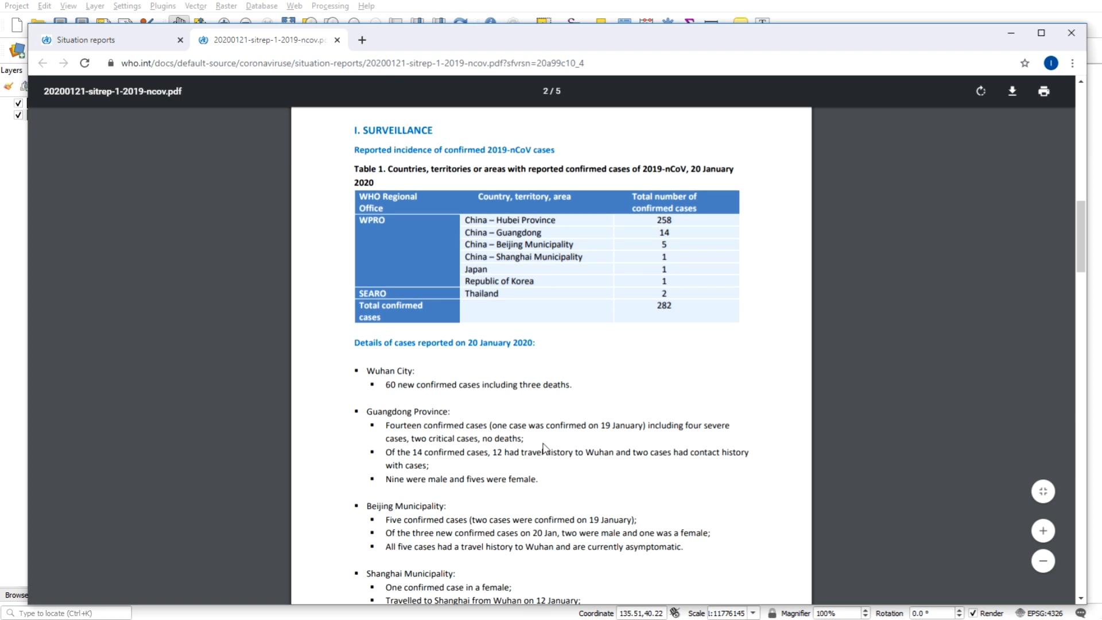
scroll(544, 442, up, 2)
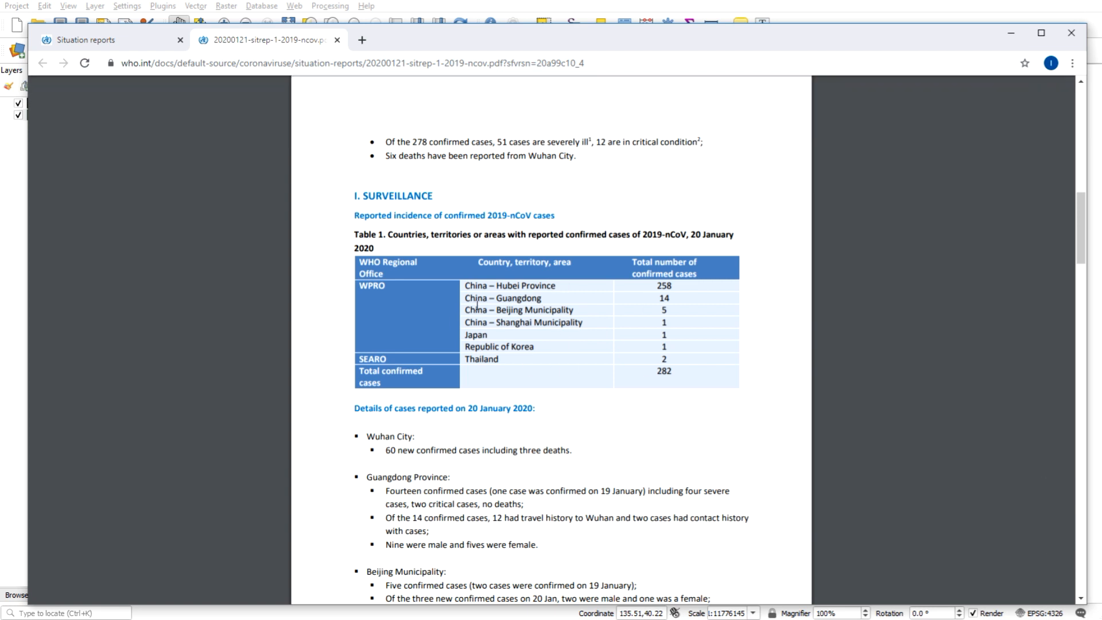
scroll(519, 293, up, 4)
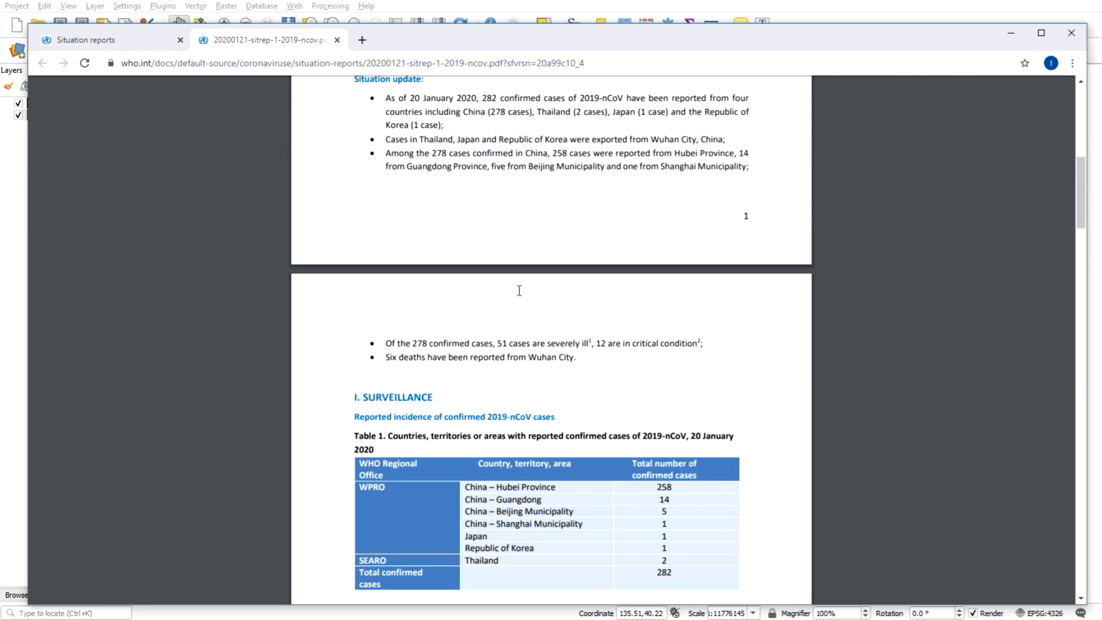
scroll(522, 299, down, 3)
scroll(524, 292, up, 11)
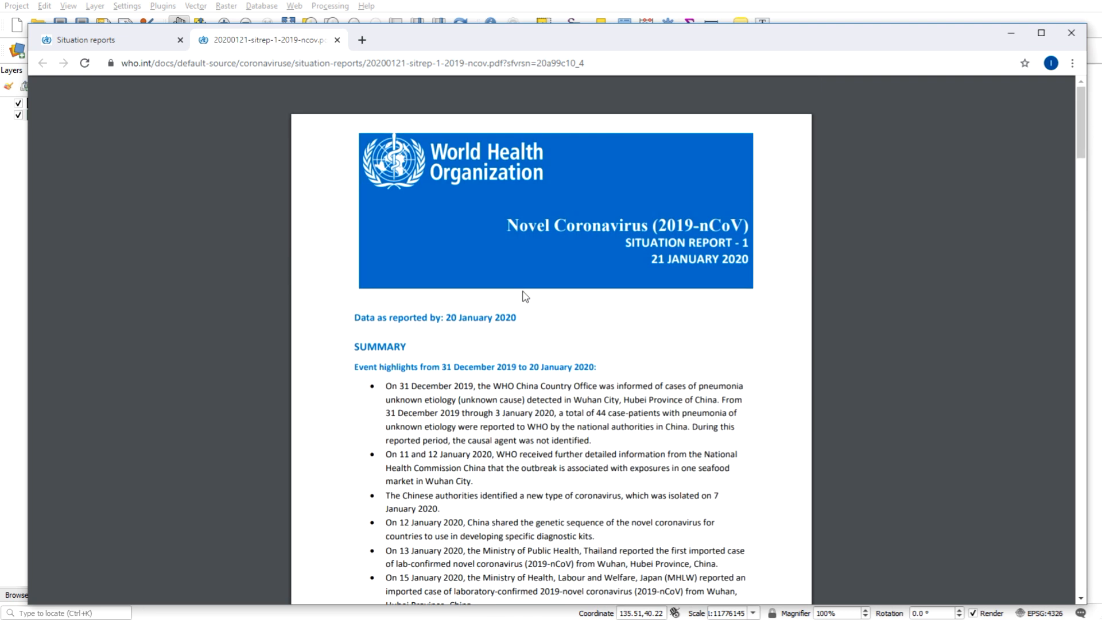
scroll(523, 290, down, 6)
scroll(522, 286, up, 6)
Step: Close Situation report - 1, open Situation report - 42 of 02 March 2020, and view its highlights and case distribution map
click(337, 40)
scroll(511, 364, up, 10)
scroll(511, 364, up, 20)
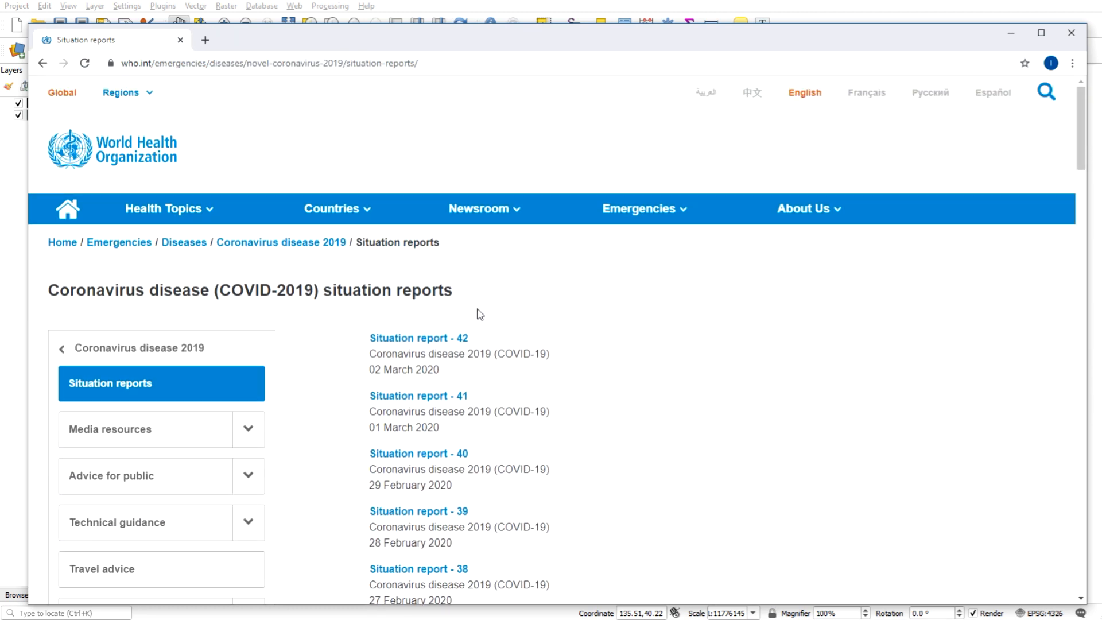
click(406, 342)
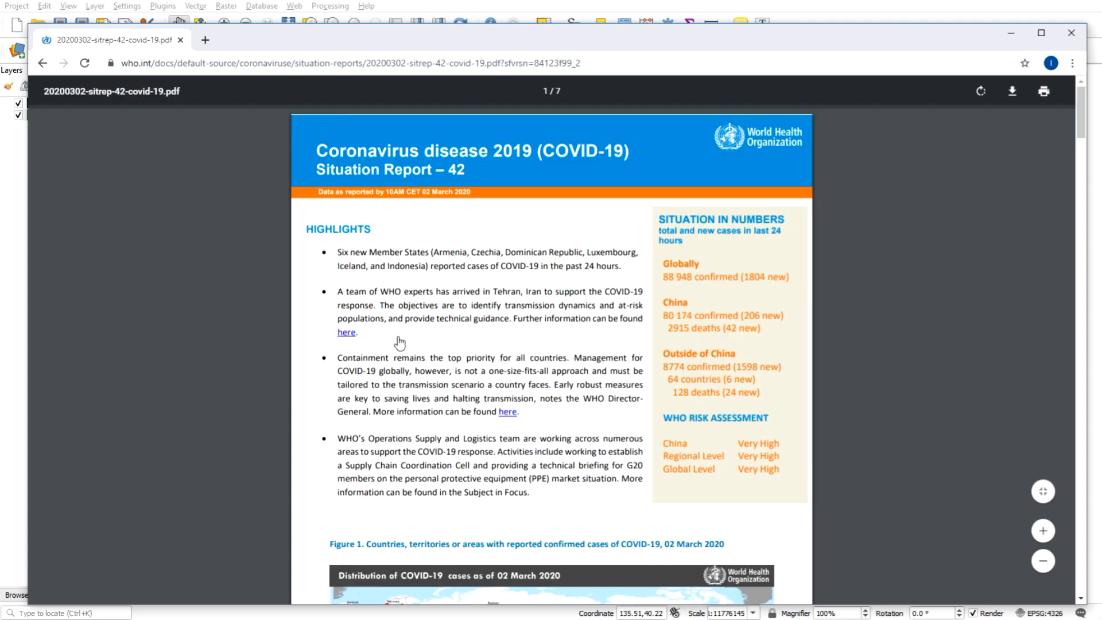
scroll(458, 289, down, 8)
scroll(458, 289, up, 8)
scroll(459, 290, down, 7)
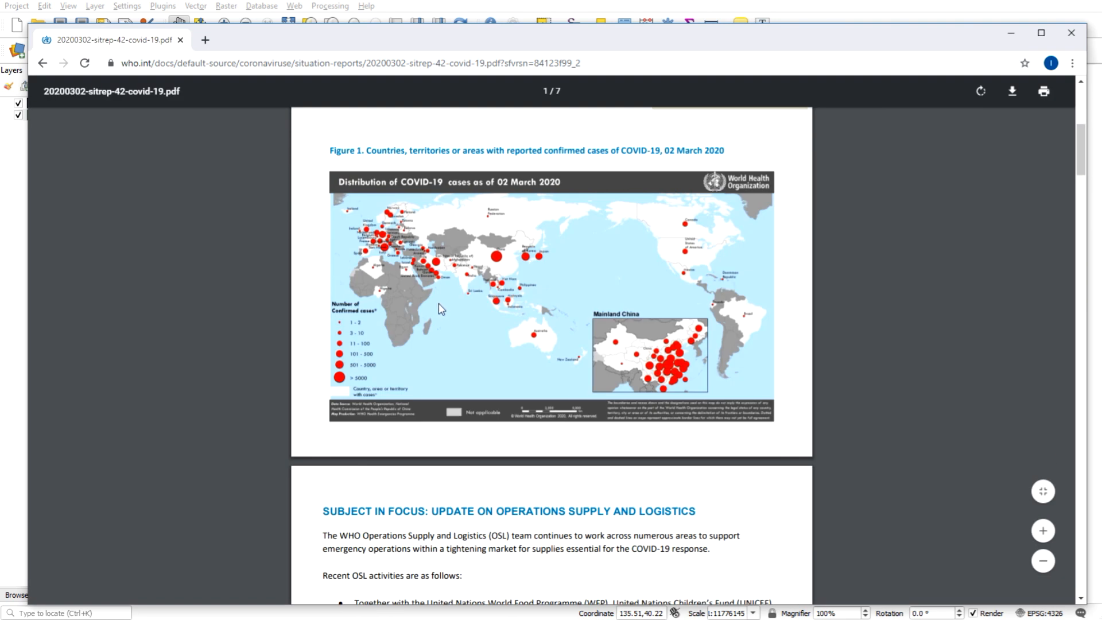
Step: Examine the surveillance tables in Situation report - 42, covering cases by Chinese province and by country outside China
scroll(441, 307, down, 15)
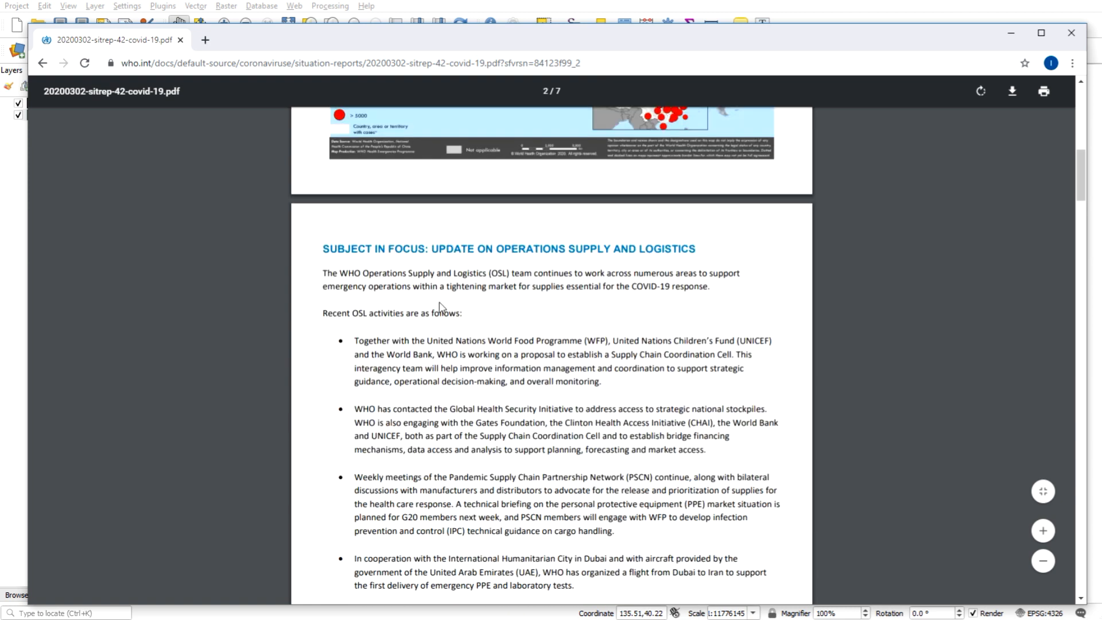
scroll(440, 307, down, 3)
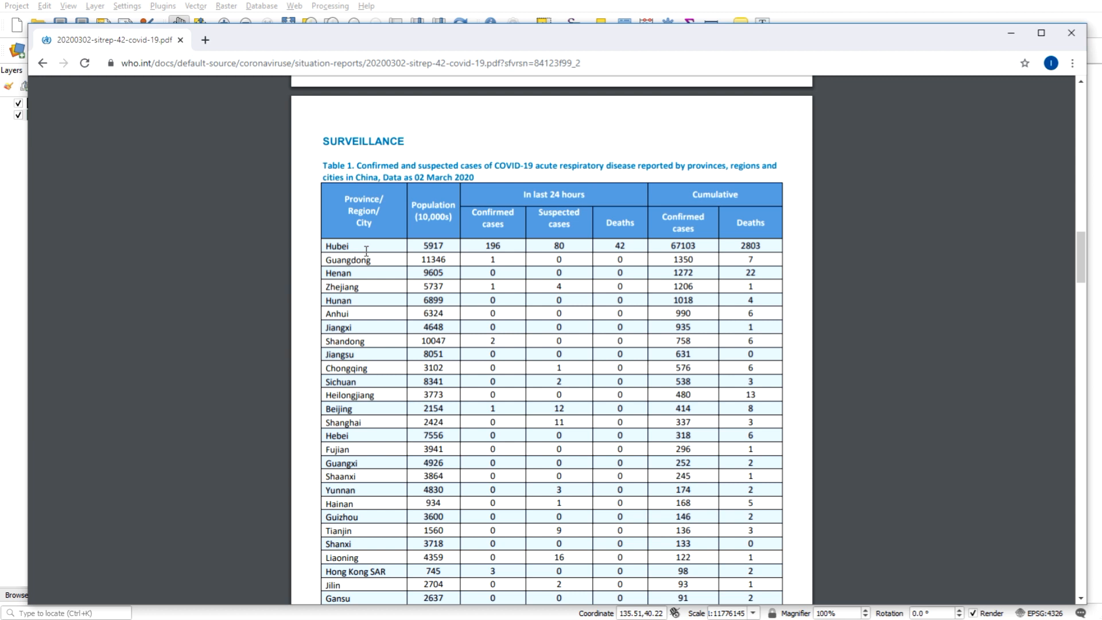
scroll(368, 251, down, 5)
scroll(369, 258, up, 3)
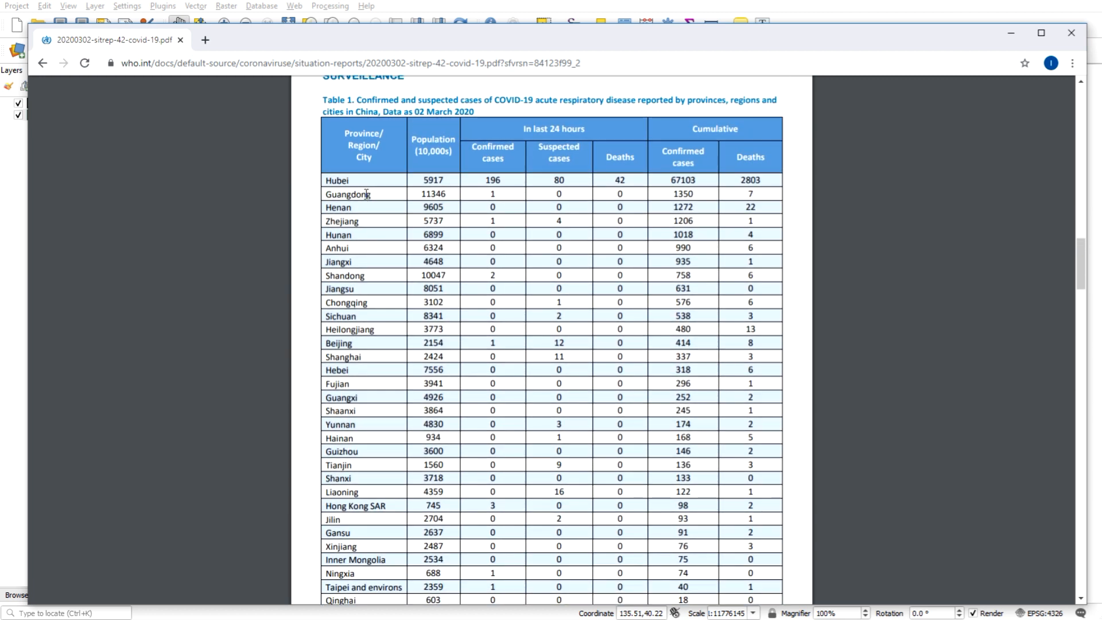
scroll(366, 195, down, 15)
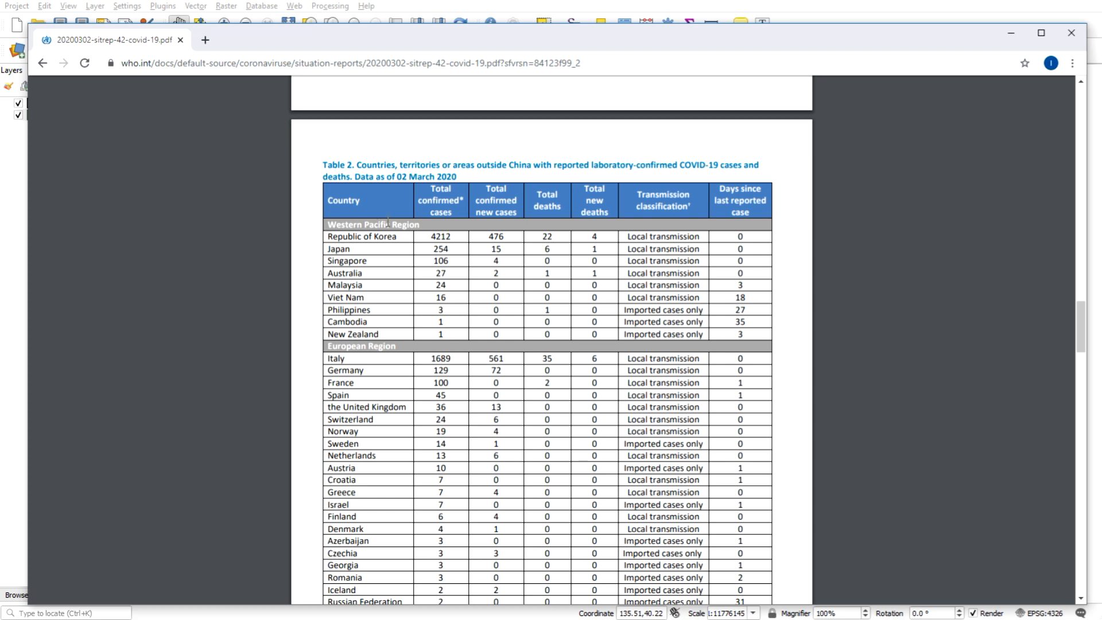
scroll(413, 296, down, 20)
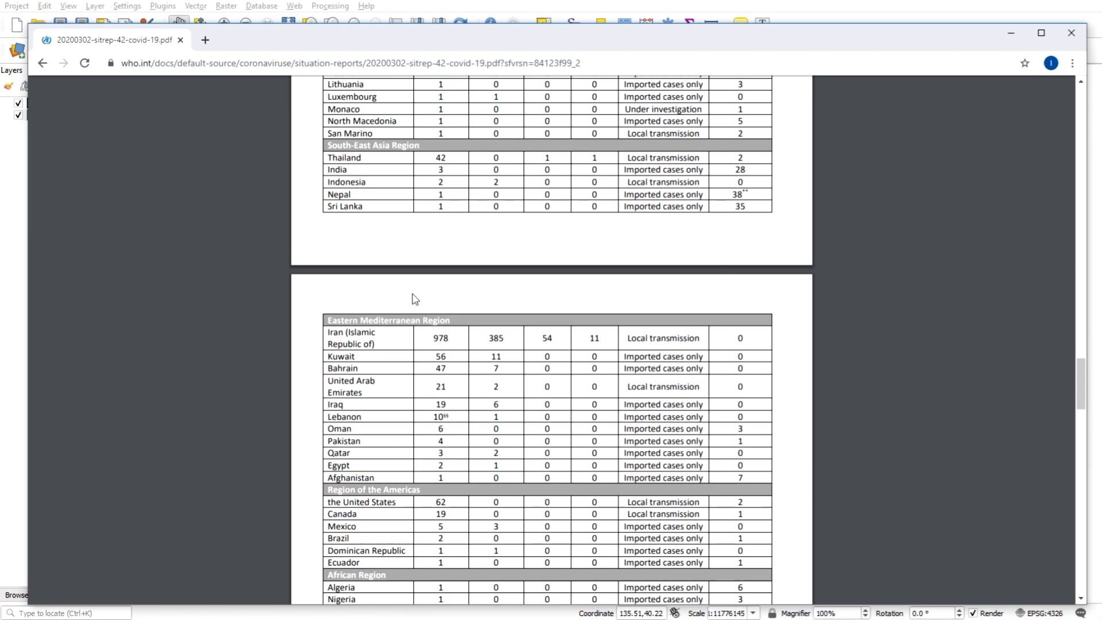
scroll(416, 299, up, 10)
scroll(422, 295, up, 15)
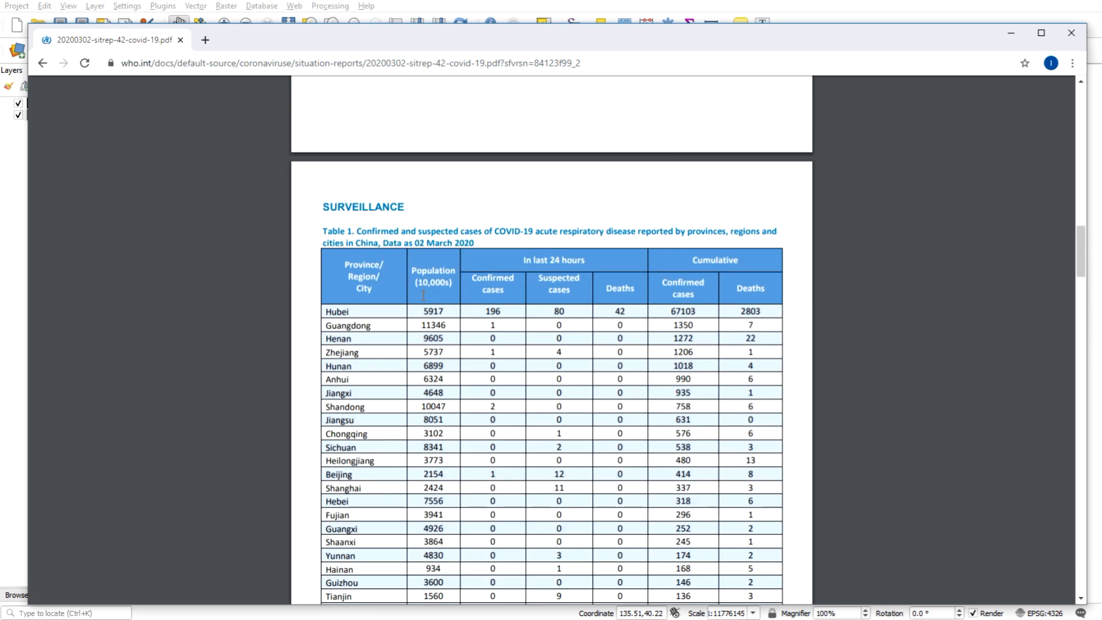
scroll(631, 488, down, 1)
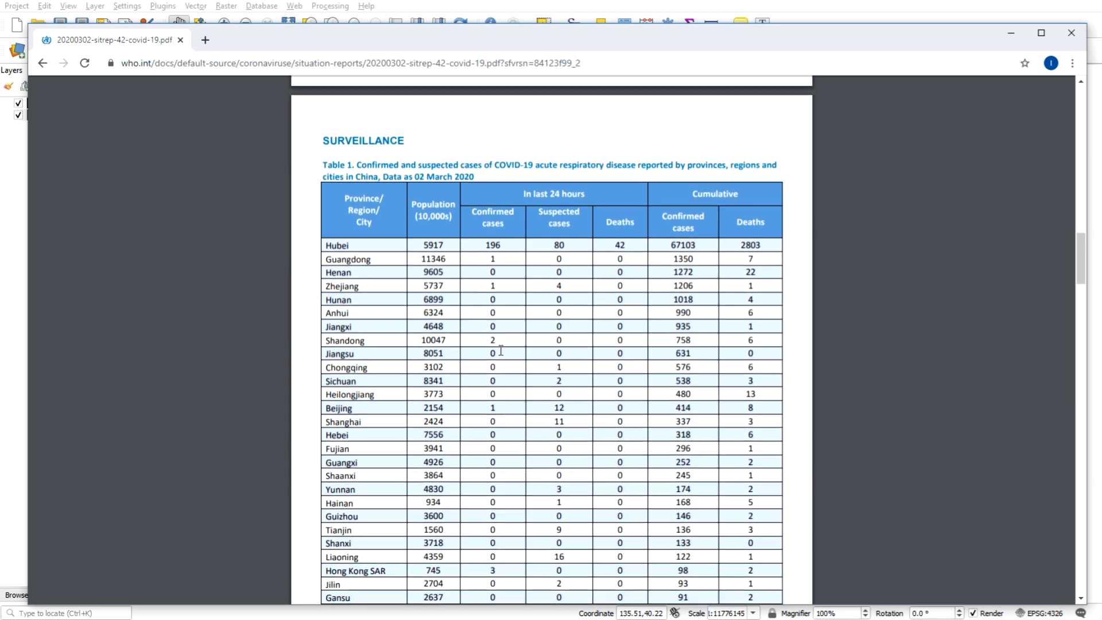
scroll(532, 457, down, 1)
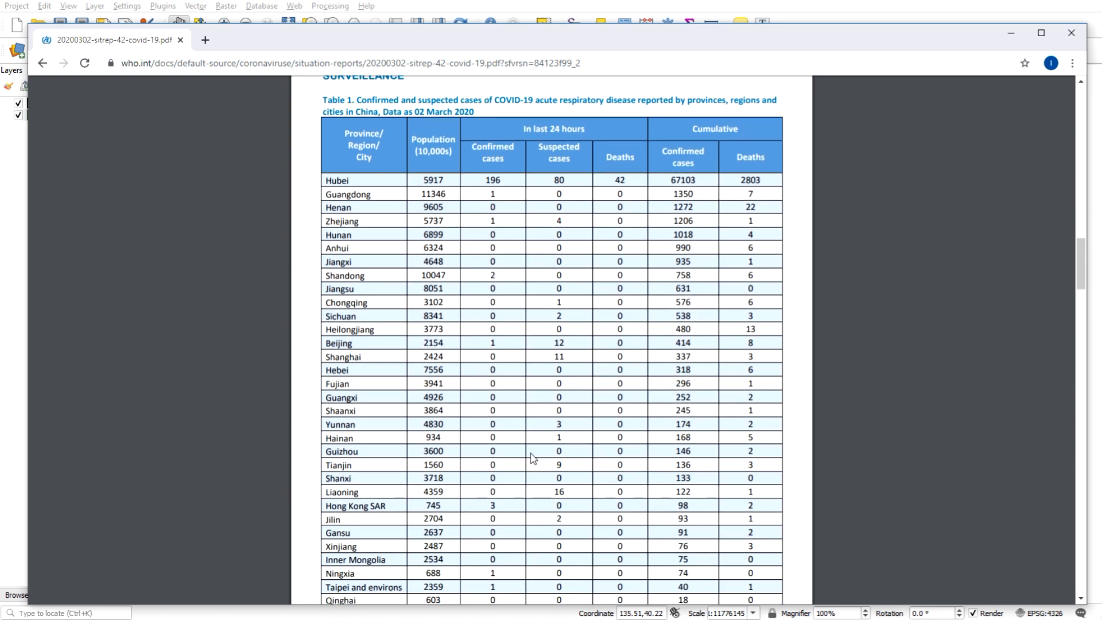
mouse_move(304, 619)
scroll(507, 363, down, 1)
scroll(507, 364, down, 1)
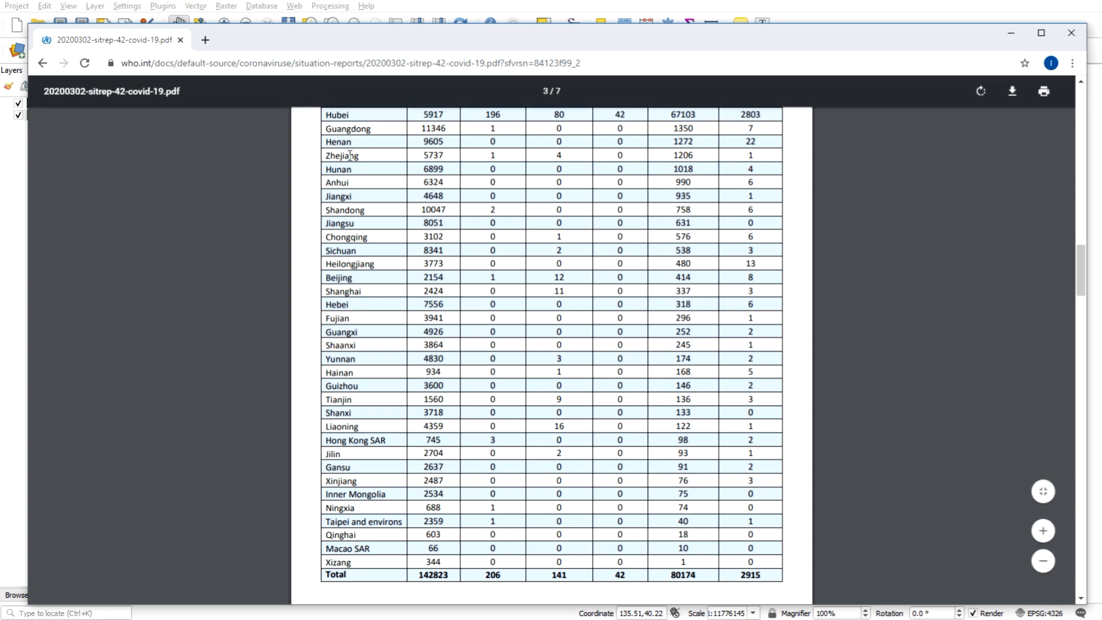
Step: Switch to QGIS, check the province names in the Provincial layer's attribute table, and close the table
key(alt+Tab)
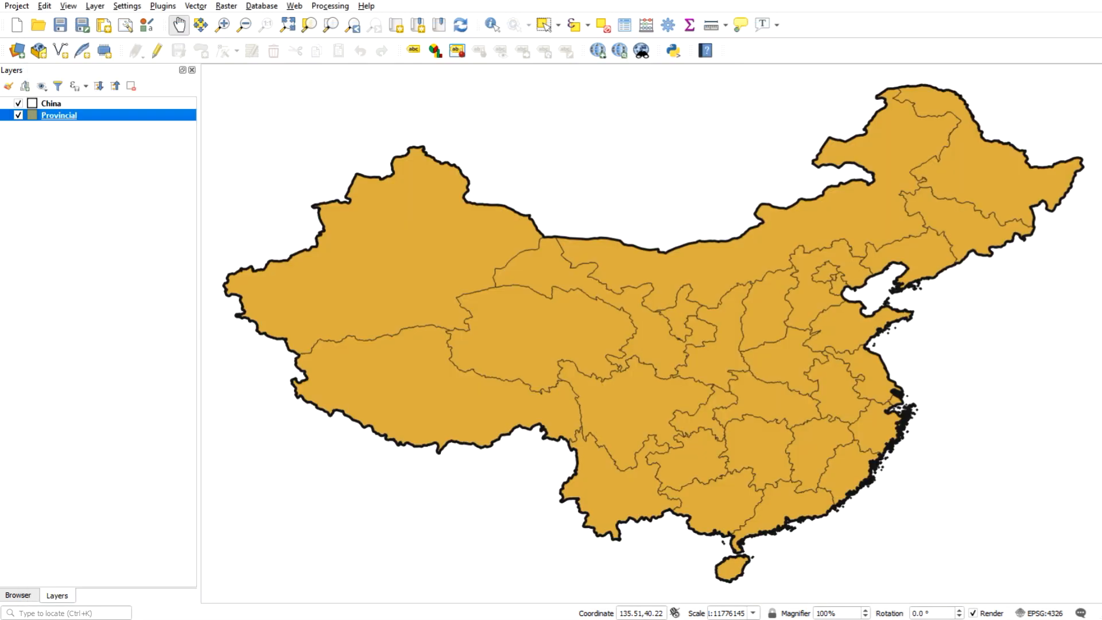
right_click(93, 119)
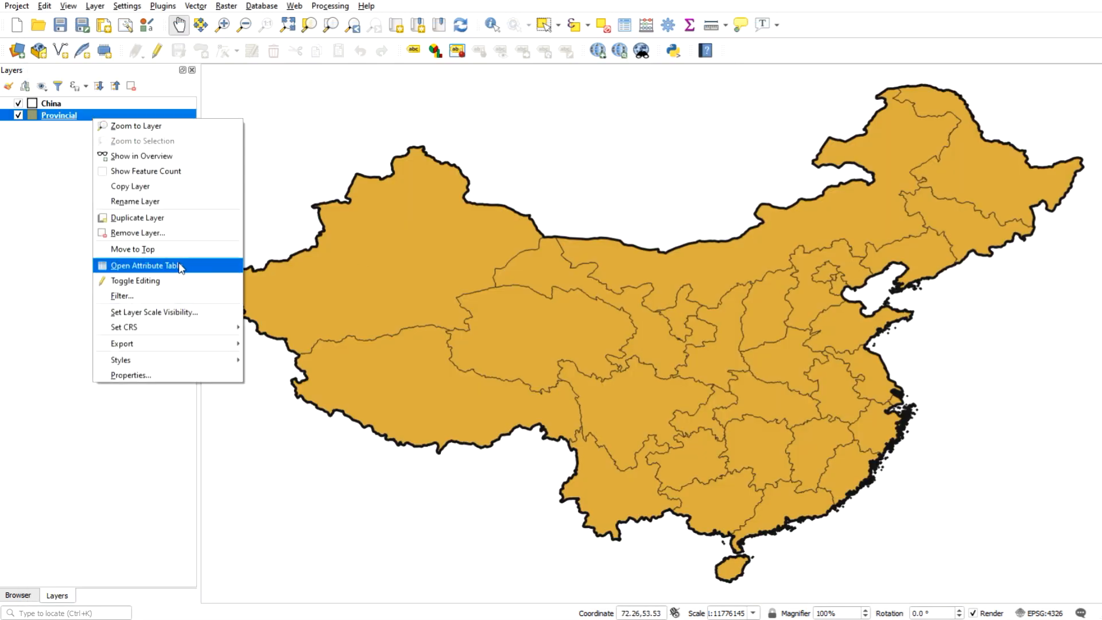
click(146, 265)
drag(353, 40, 408, 31)
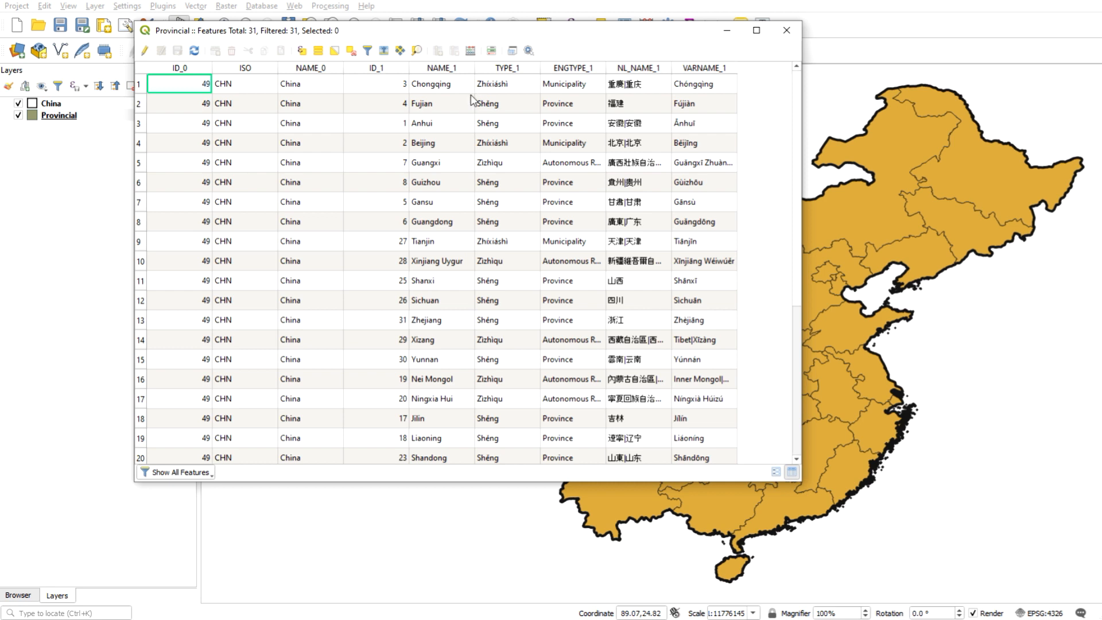
click(786, 35)
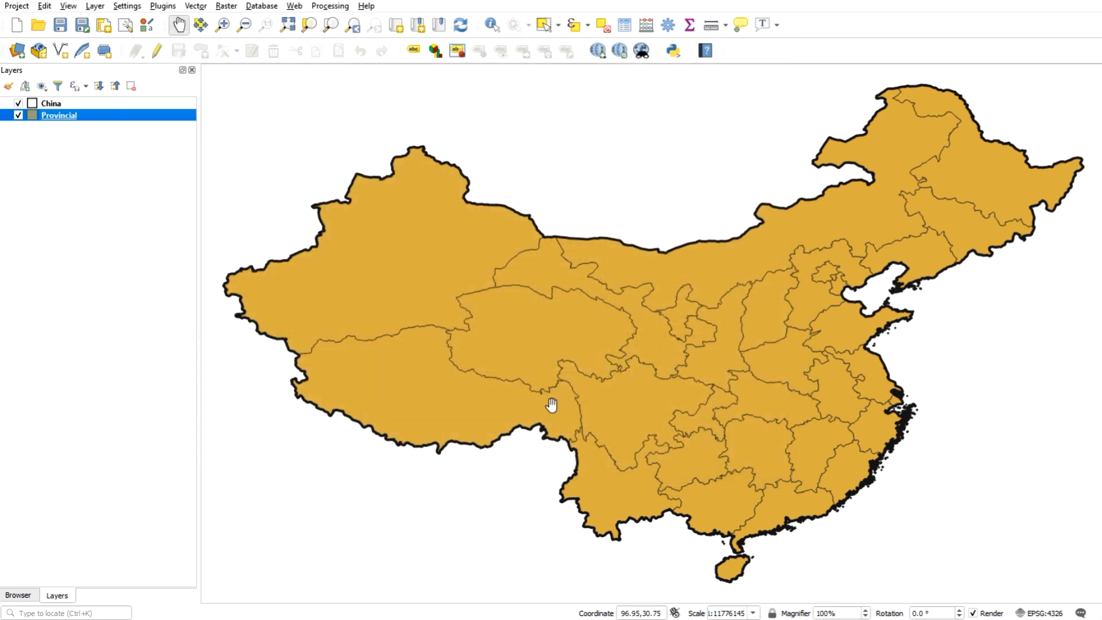
Step: Switch back to the report in Chrome and copy the Table 1 rows from Hubei through Xizang, excluding the total
key(alt+Tab)
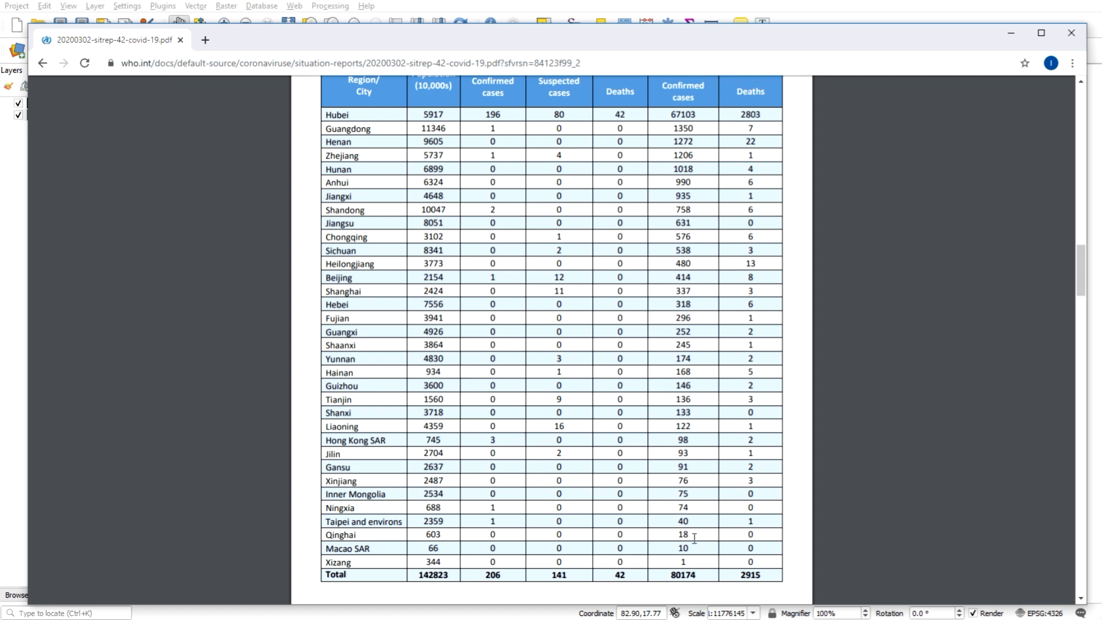
drag(659, 543, 327, 110)
key(ctrl+c)
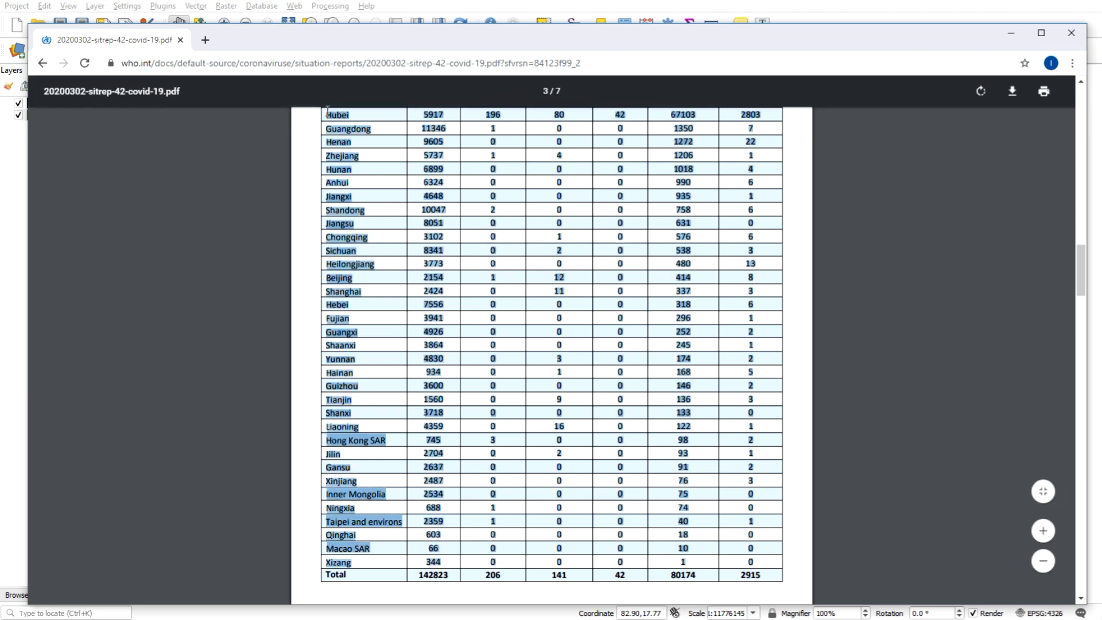
scroll(352, 225, up, 1)
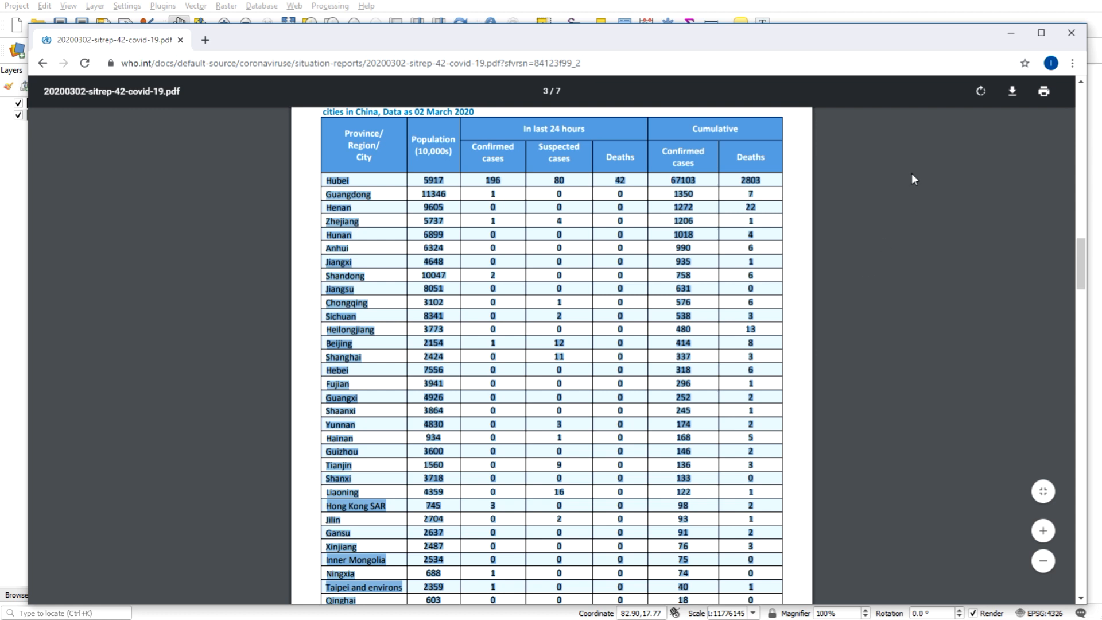
right_click(358, 208)
click(419, 222)
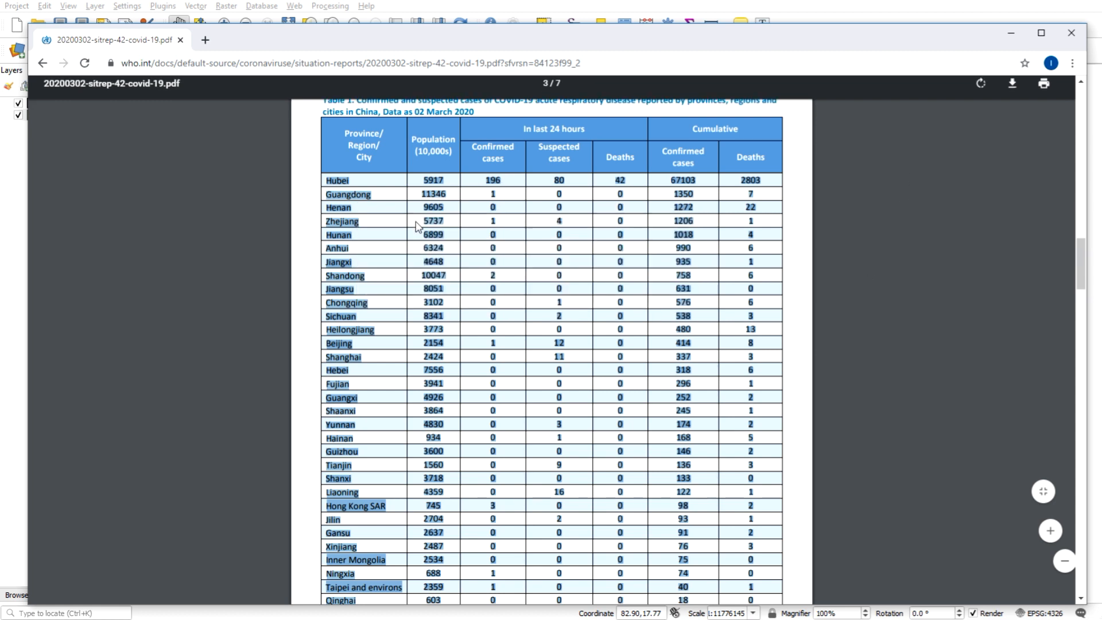
Step: Switch to the blank Word document, paste the copied table, and put the Hubei, Guangdong and Henan records on separate lines
key(alt+Tab)
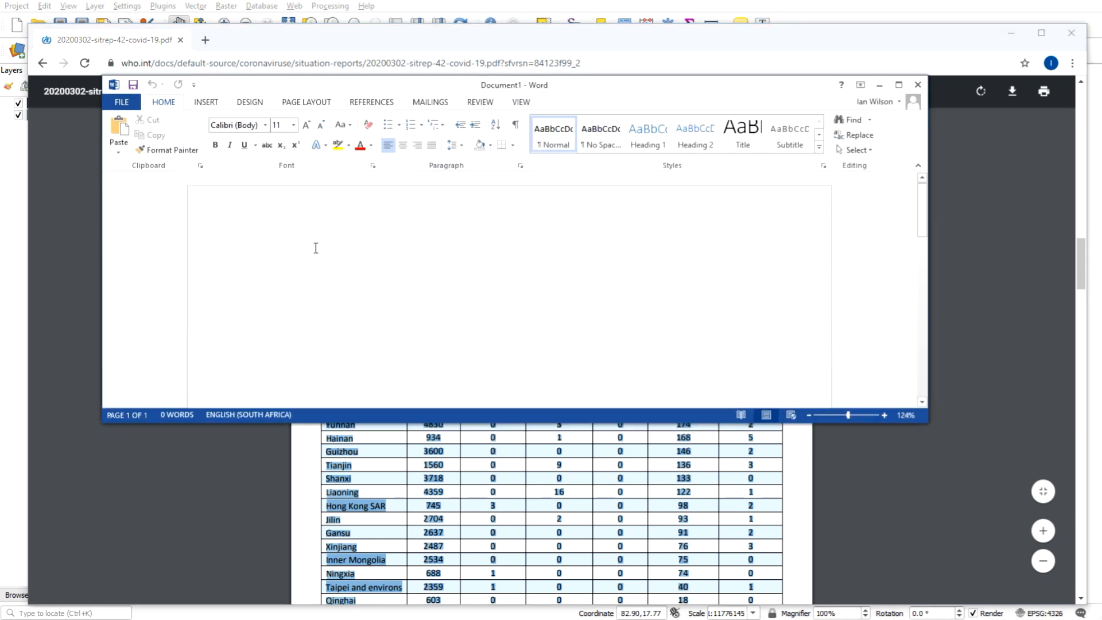
key(ctrl+v)
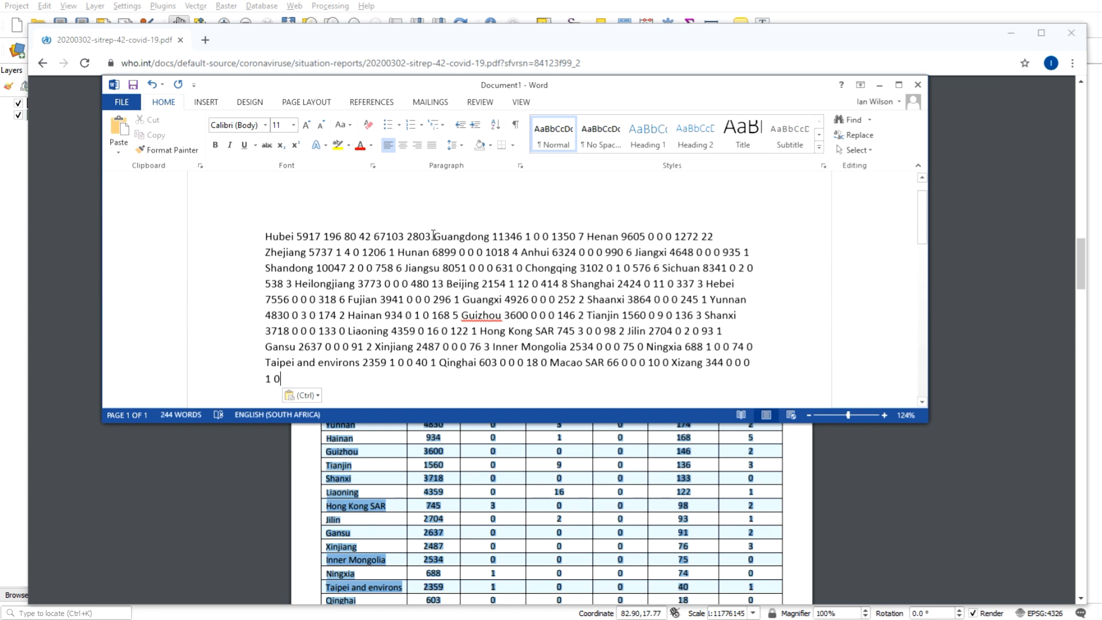
key(Return)
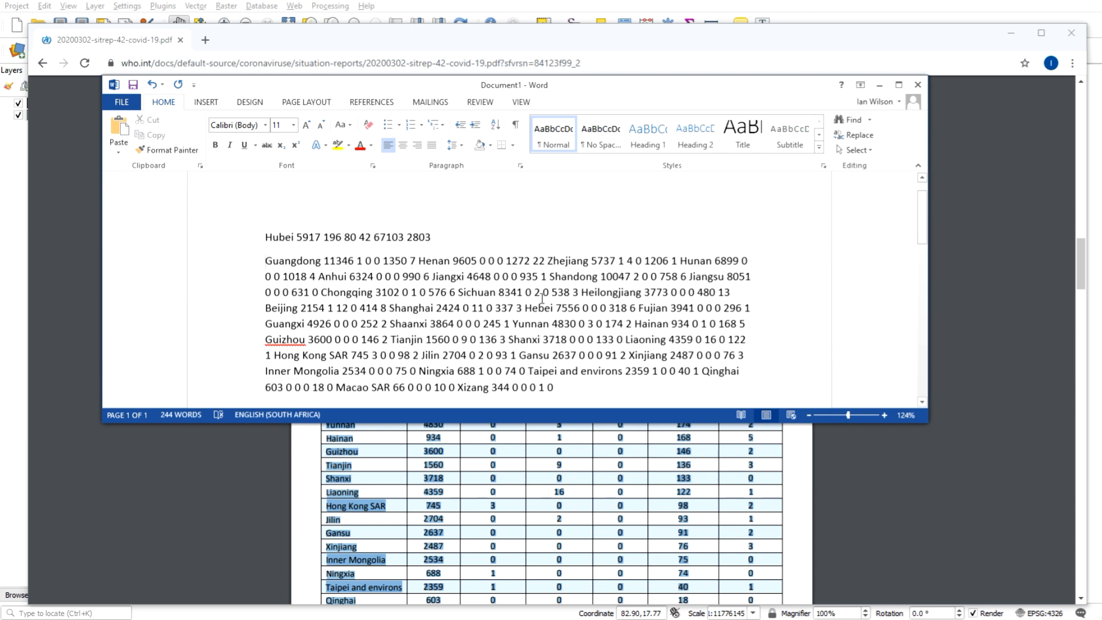
click(412, 262)
key(Return)
click(393, 285)
key(Return)
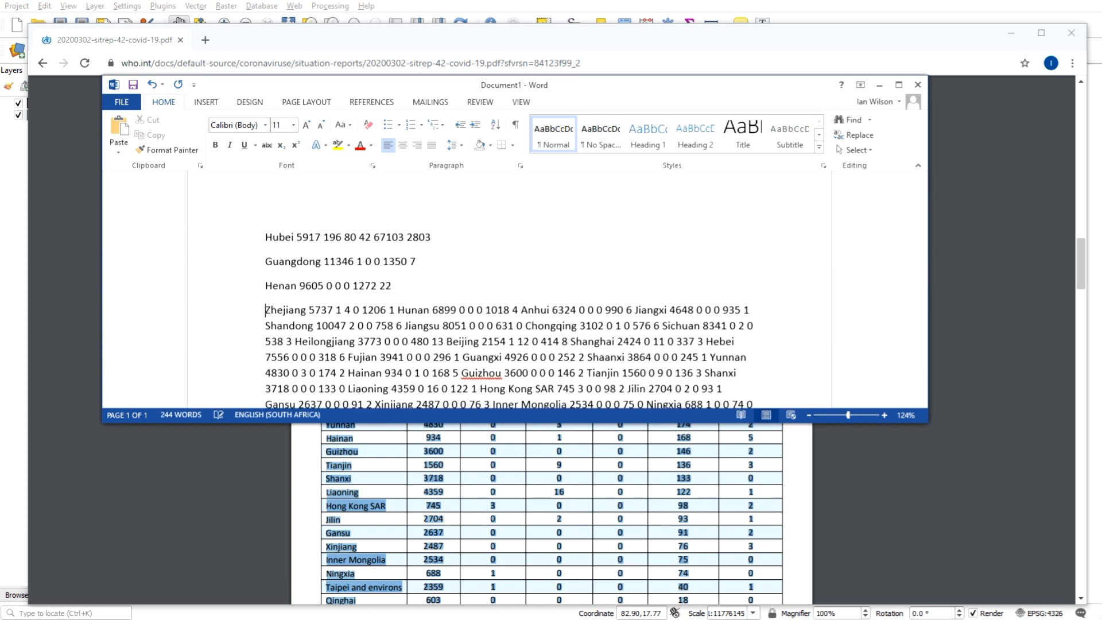
Step: Split the Zhejiang, Hunan and Anhui records onto separate lines, removing the extra spaces between them
key(Delete)
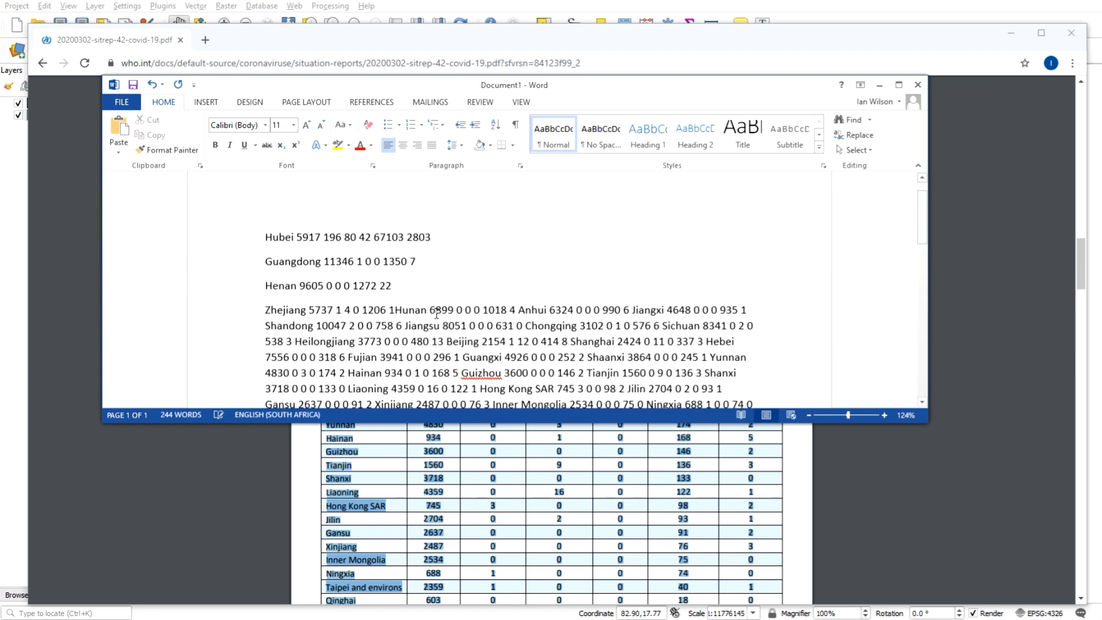
key(Return)
click(384, 336)
key(Delete)
key(Return)
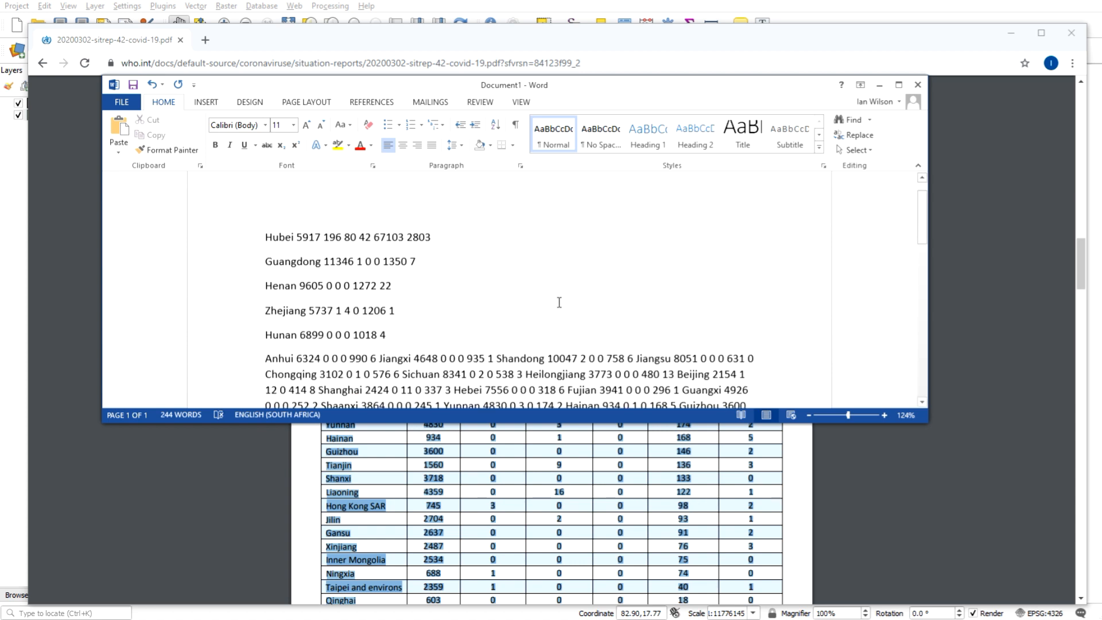
click(377, 360)
key(BackSpace)
key(Return)
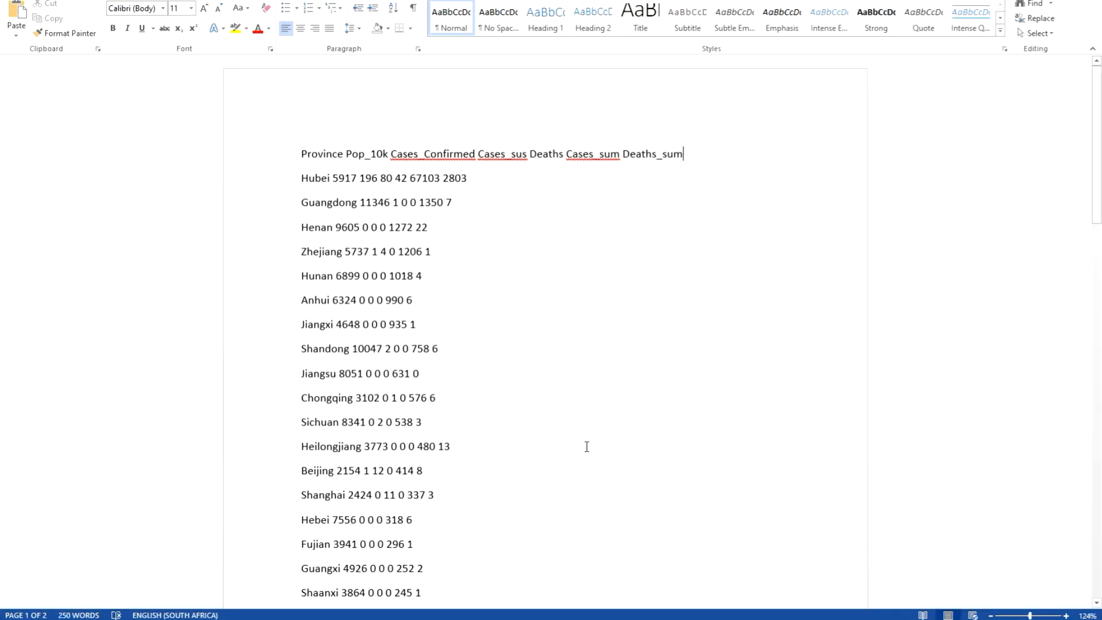
Step: Check the list of province records through Xizang and shorten the Cases_Confirmed column heading to Cases_Conf
scroll(579, 436, down, 3)
scroll(567, 418, down, 10)
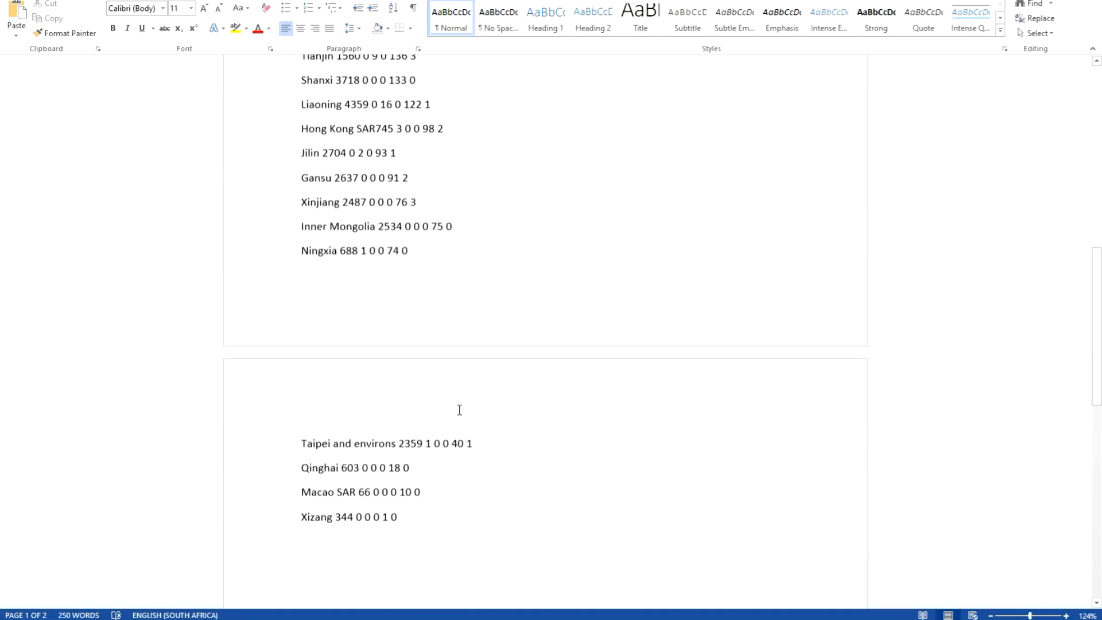
scroll(399, 425, up, 13)
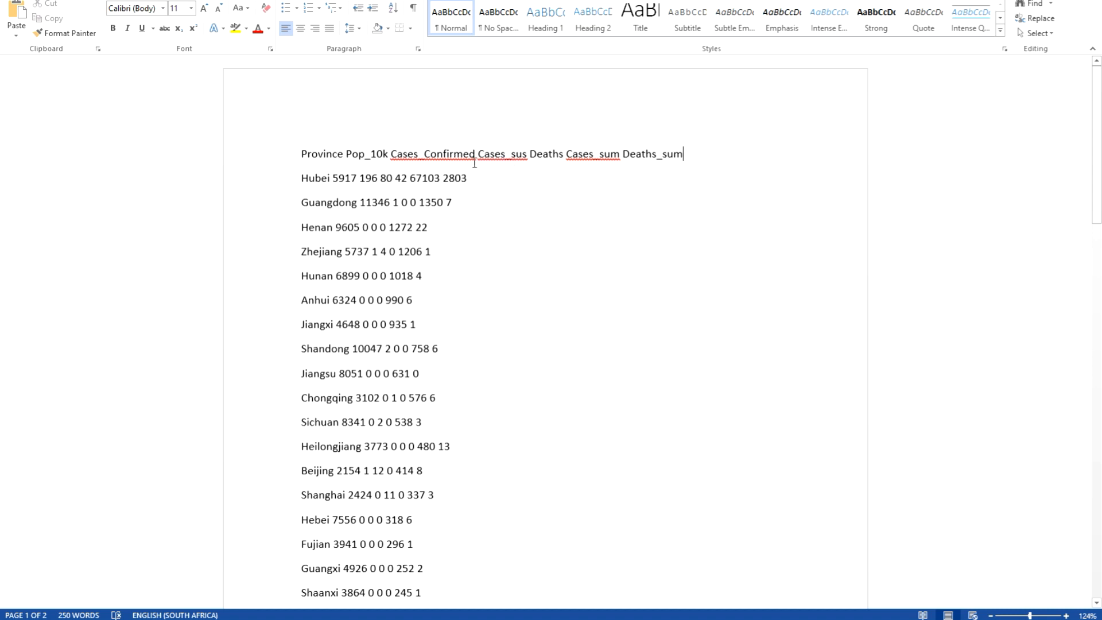
key(Delete)
key(Delete)
key(Delete)
key(Delete)
key(Delete)
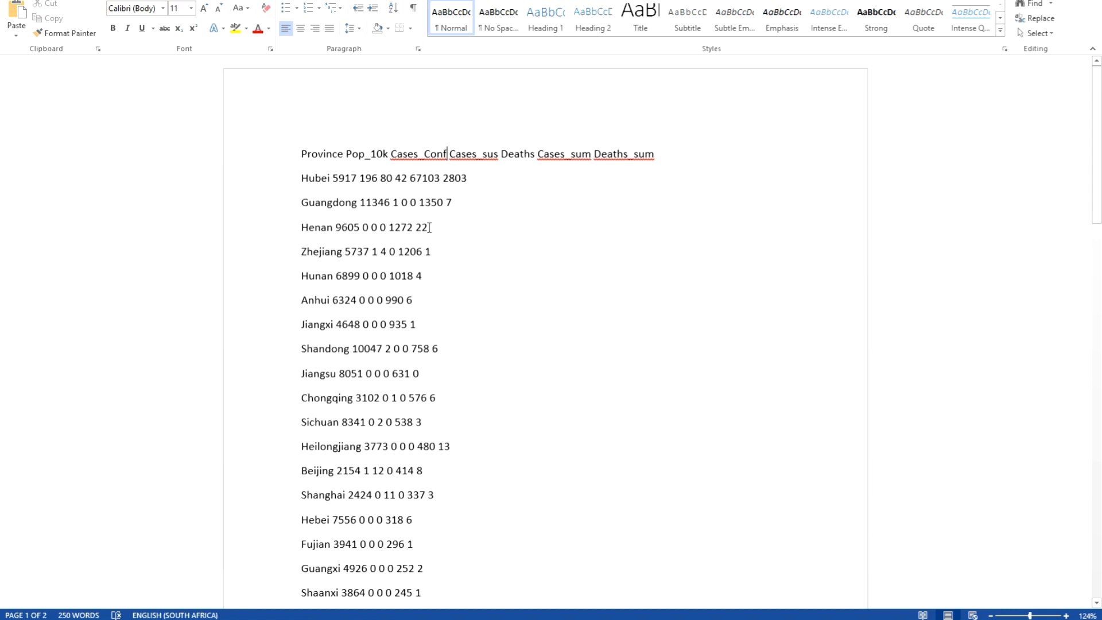
Step: Select the whole provincial list in the Word document, including the heading line, and copy it
scroll(429, 228, down, 10)
scroll(403, 365, up, 10)
key(ctrl+a)
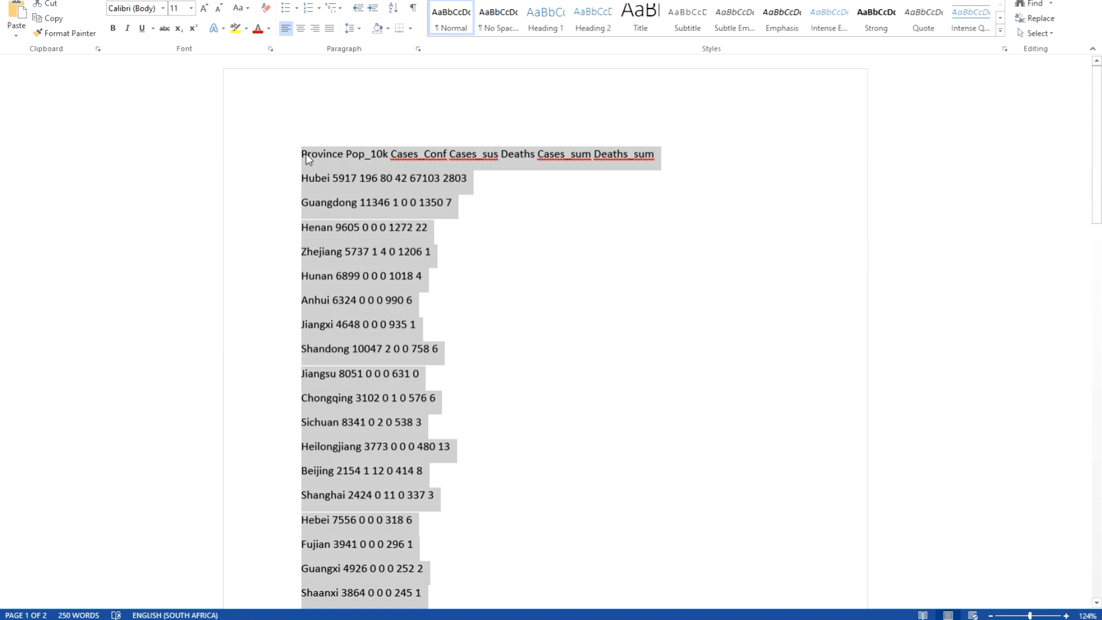
right_click(343, 168)
click(376, 175)
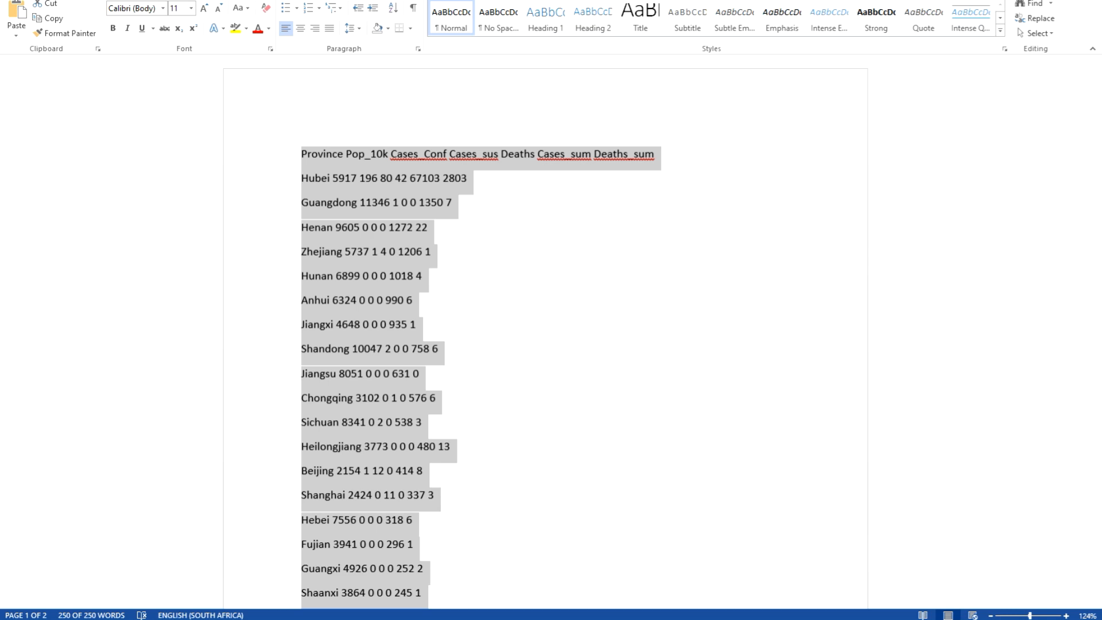
Step: Switch to File Explorer and open the Tables folder under Desktop > Corona Virus Map > Data
click(191, 585)
key(super+e)
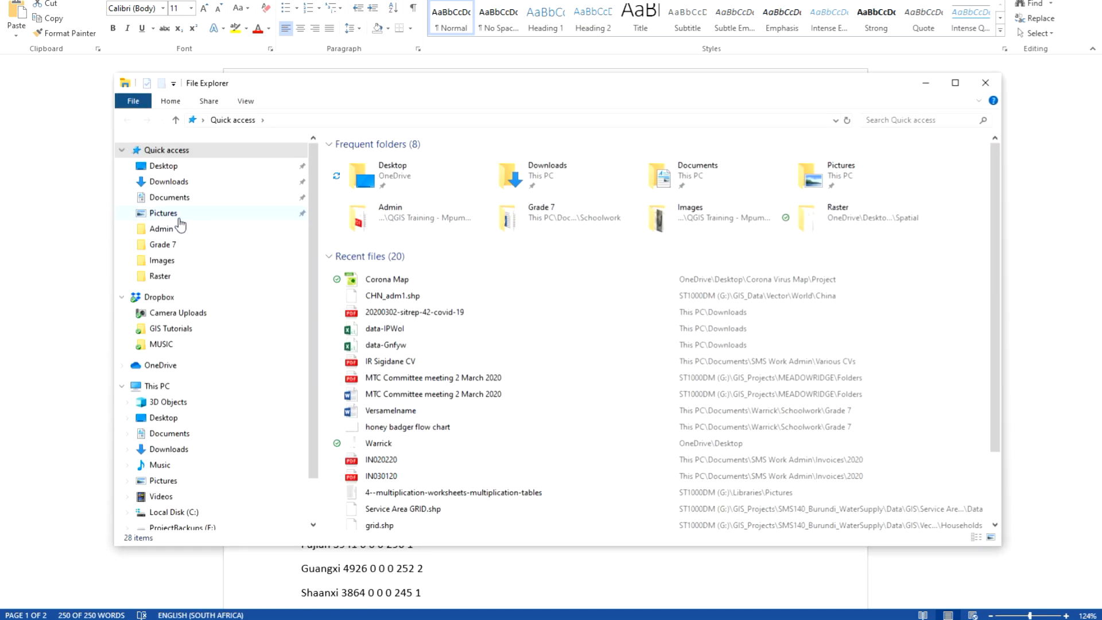
click(175, 167)
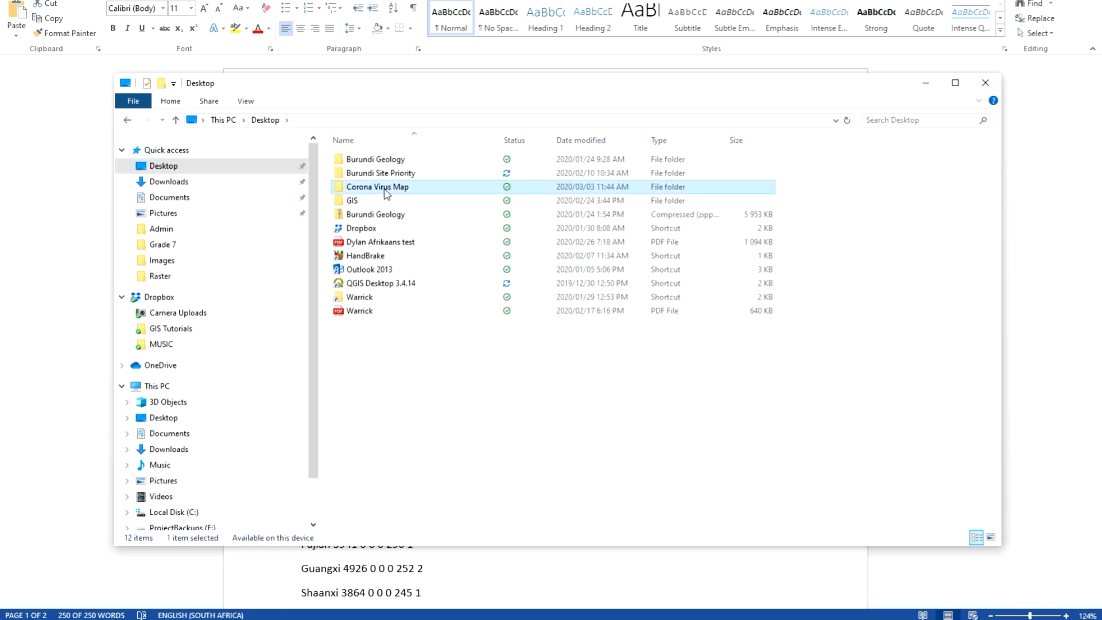
double_click(379, 187)
click(366, 160)
double_click(366, 160)
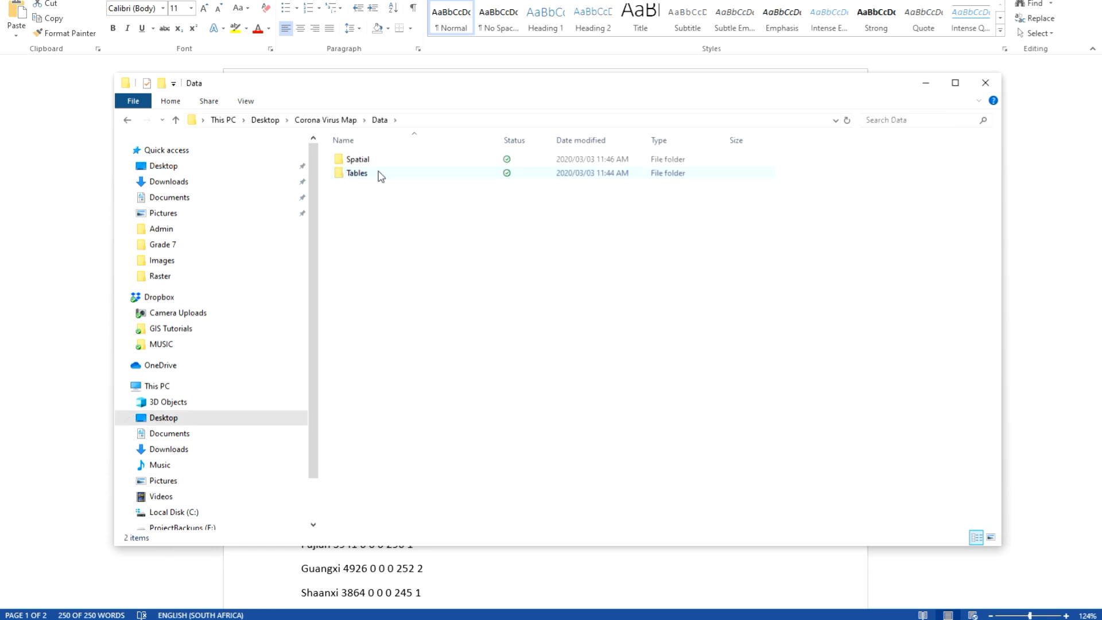
double_click(381, 174)
Step: Create a new Microsoft Excel worksheet in the Tables folder and name it 2MarchCases
right_click(427, 244)
mouse_move(535, 287)
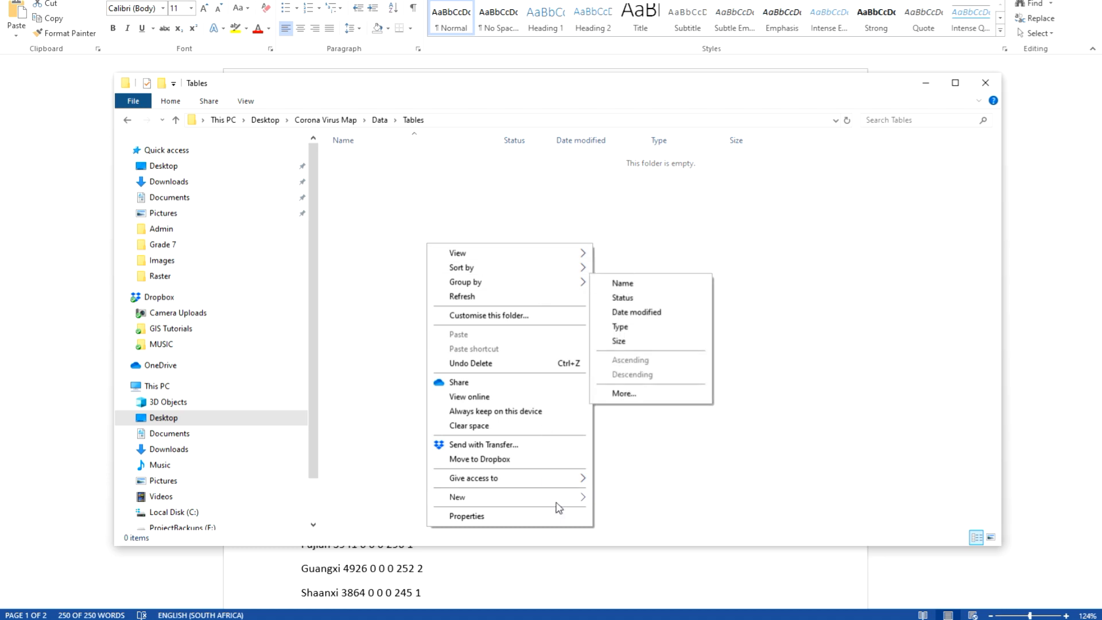
mouse_move(555, 500)
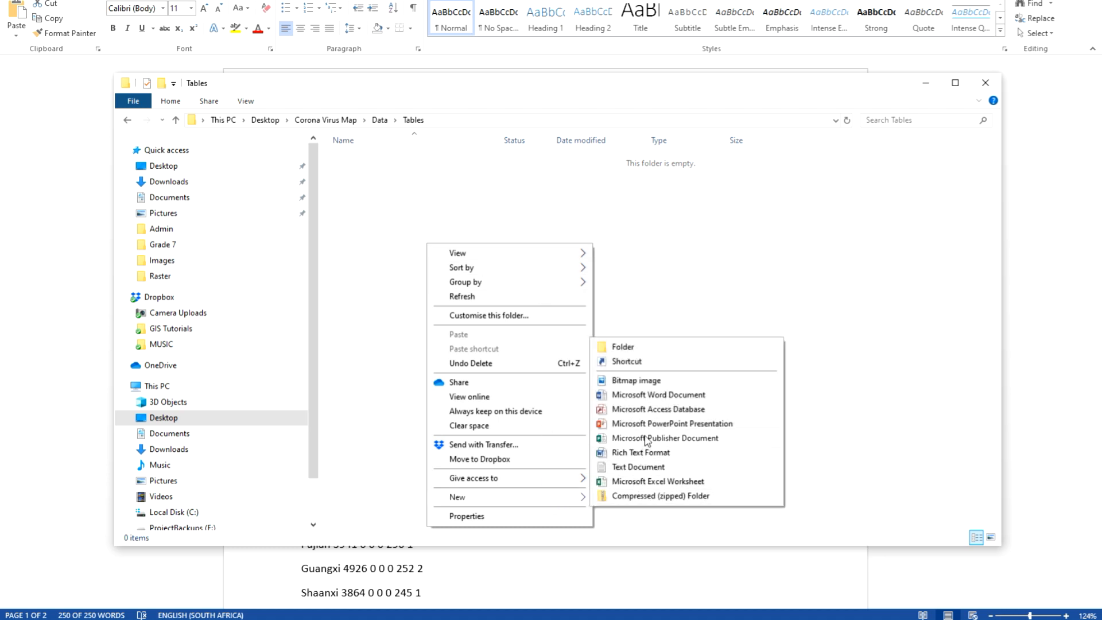
click(642, 484)
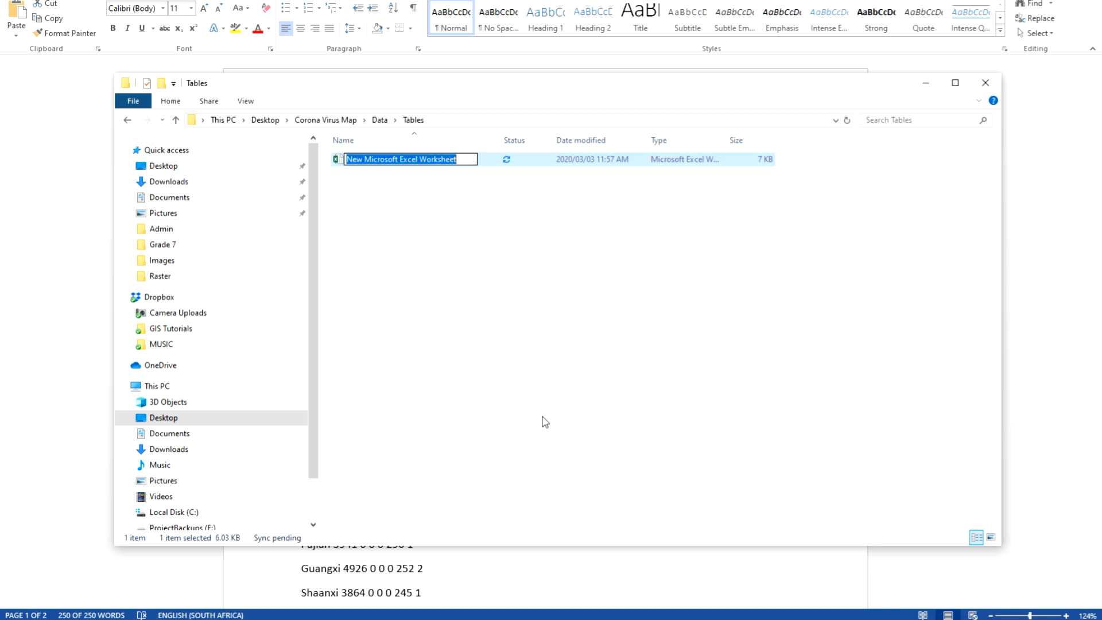
text(Cases)
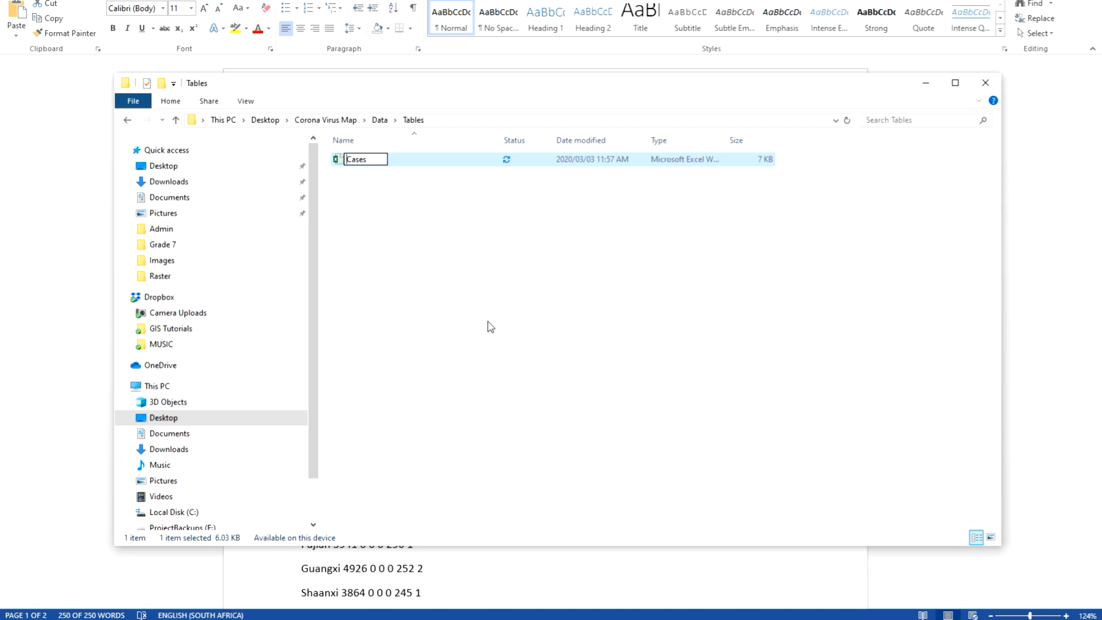
key(Home)
text(2March)
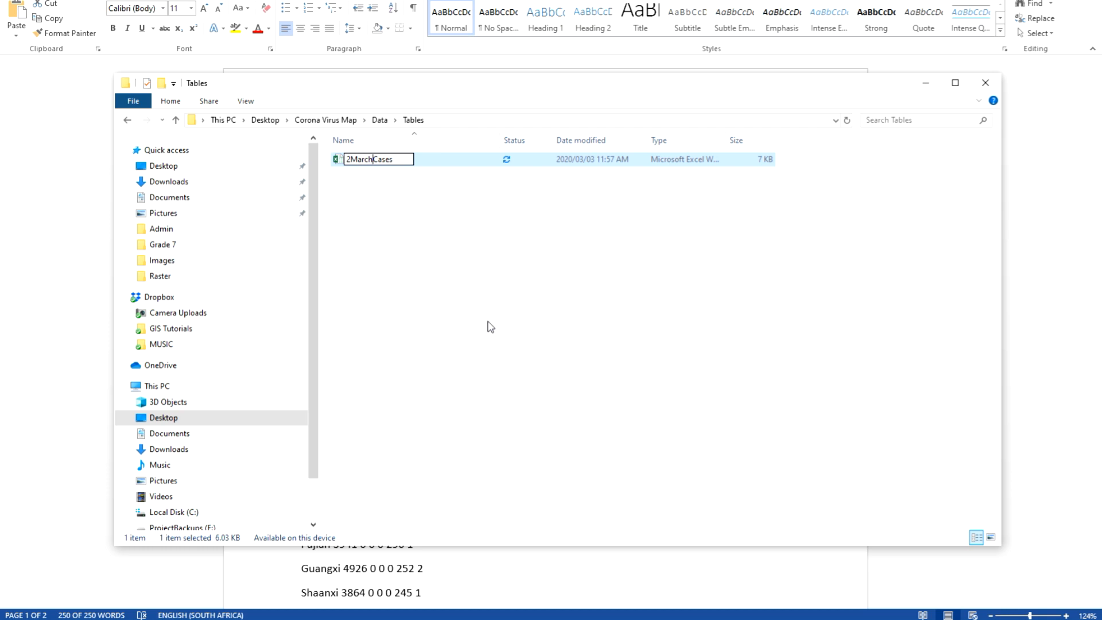
key(Return)
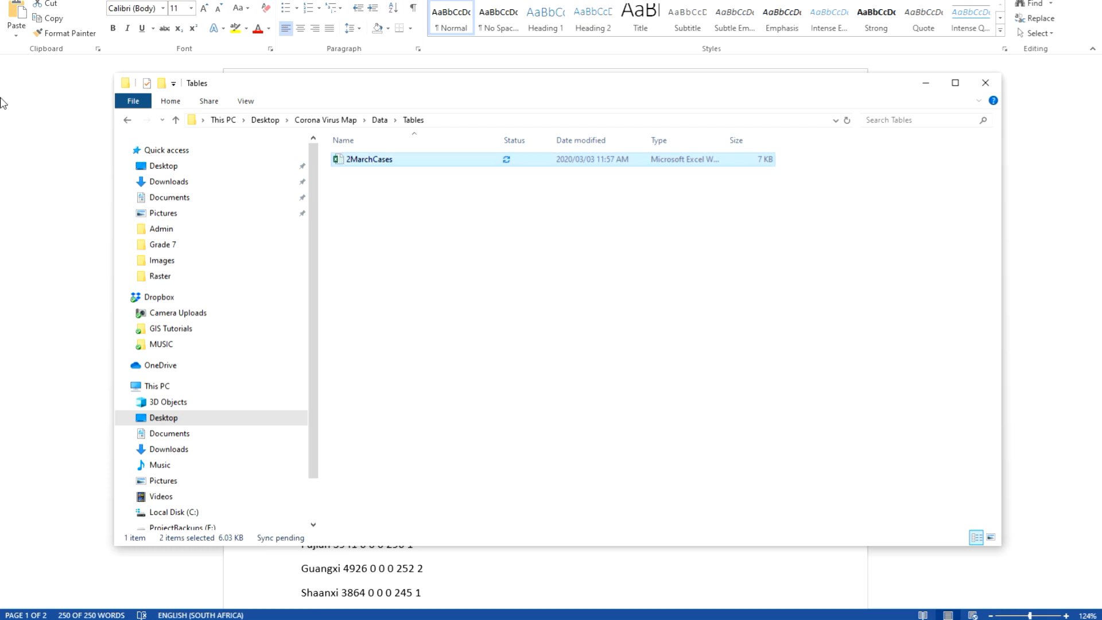
Step: Open 2MarchCases in Excel, paste the copied provincial list starting at cell A1, and fit column A to its contents
double_click(380, 159)
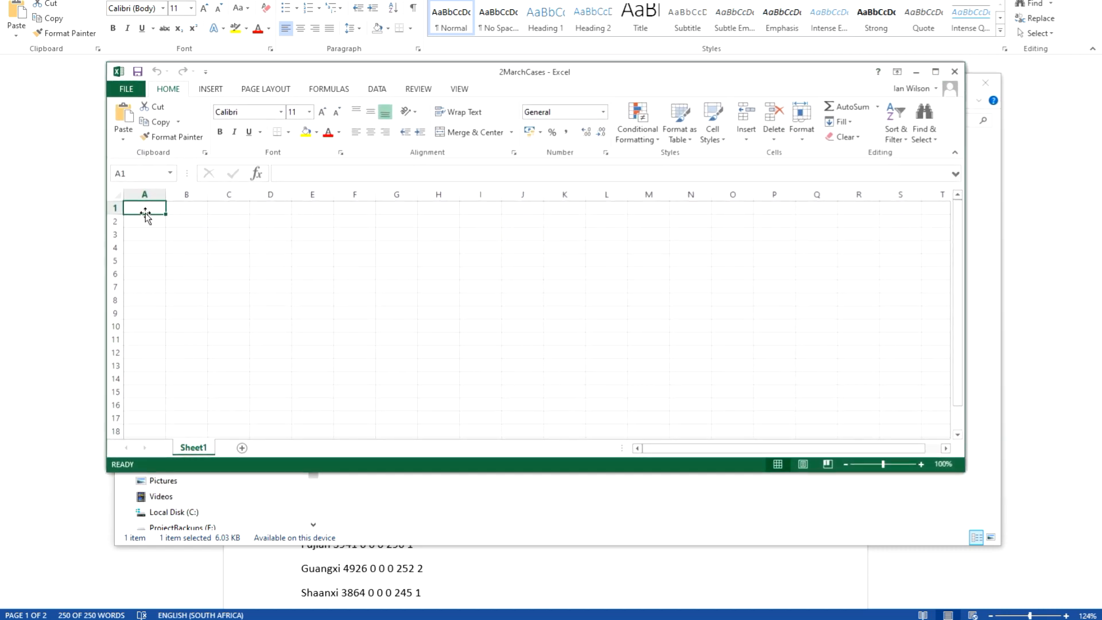
right_click(144, 207)
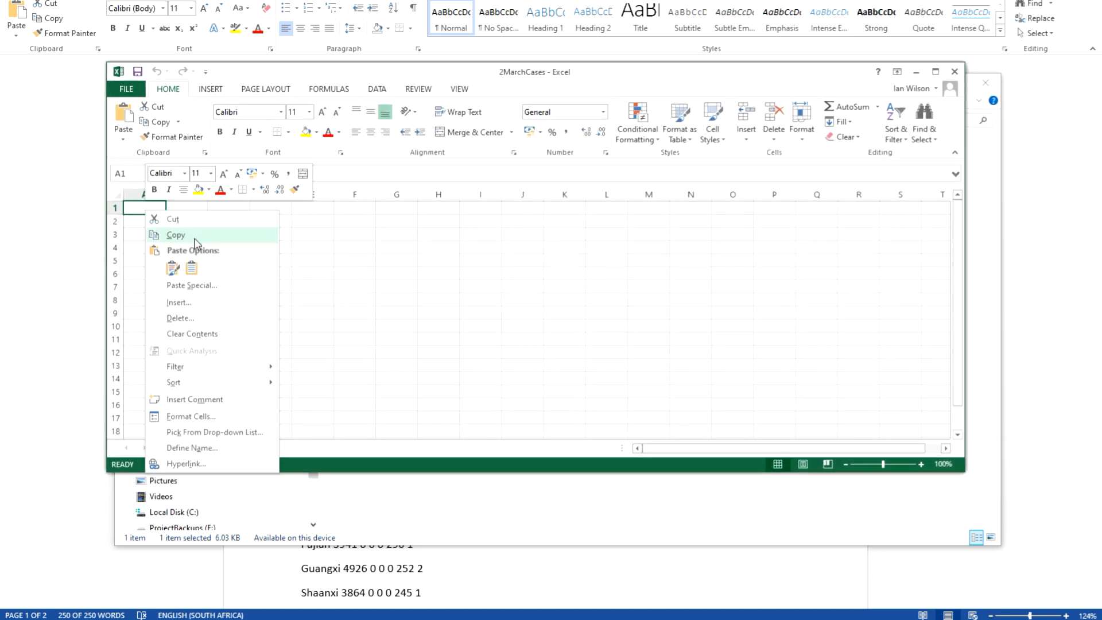
click(172, 268)
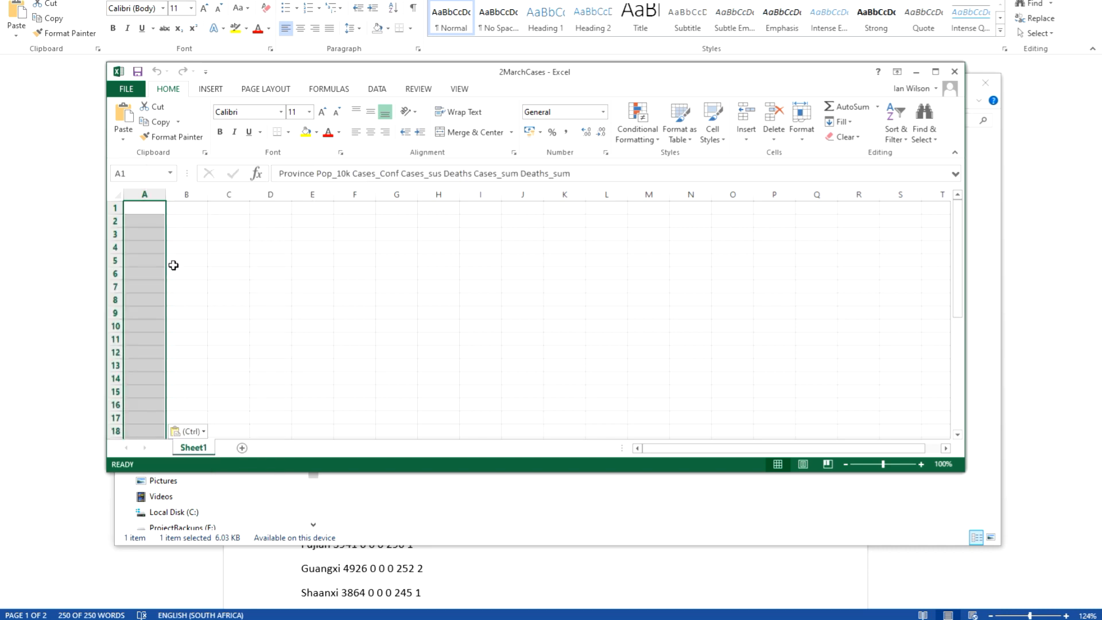
double_click(166, 195)
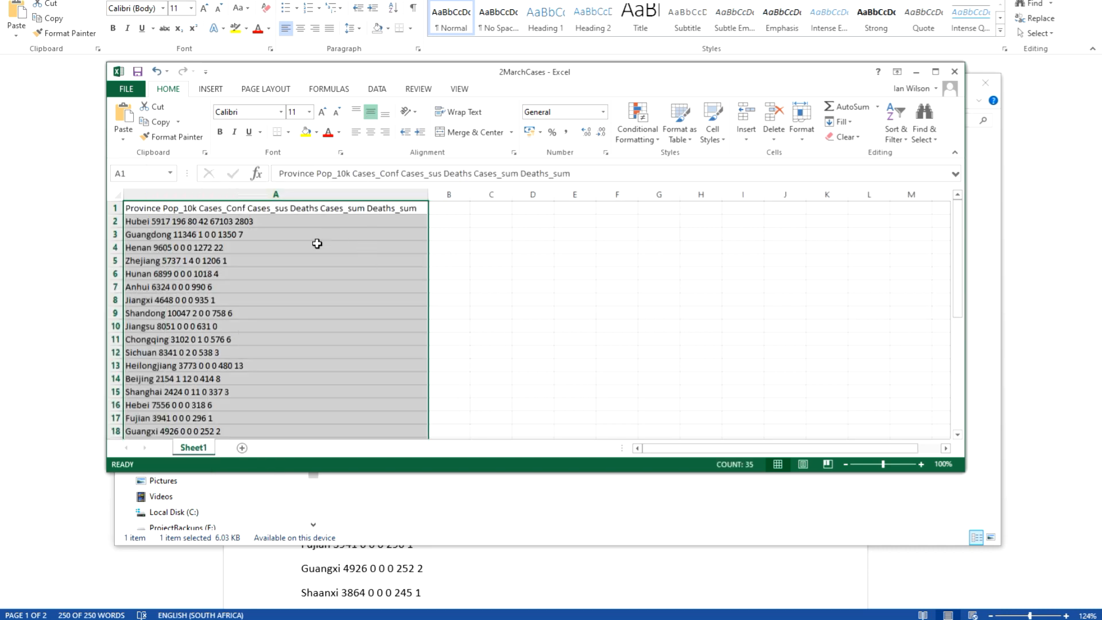
click(234, 190)
Step: Start saving the workbook as a new file and browse to Desktop > Corona Virus Map > Data > Tables
click(127, 90)
click(150, 222)
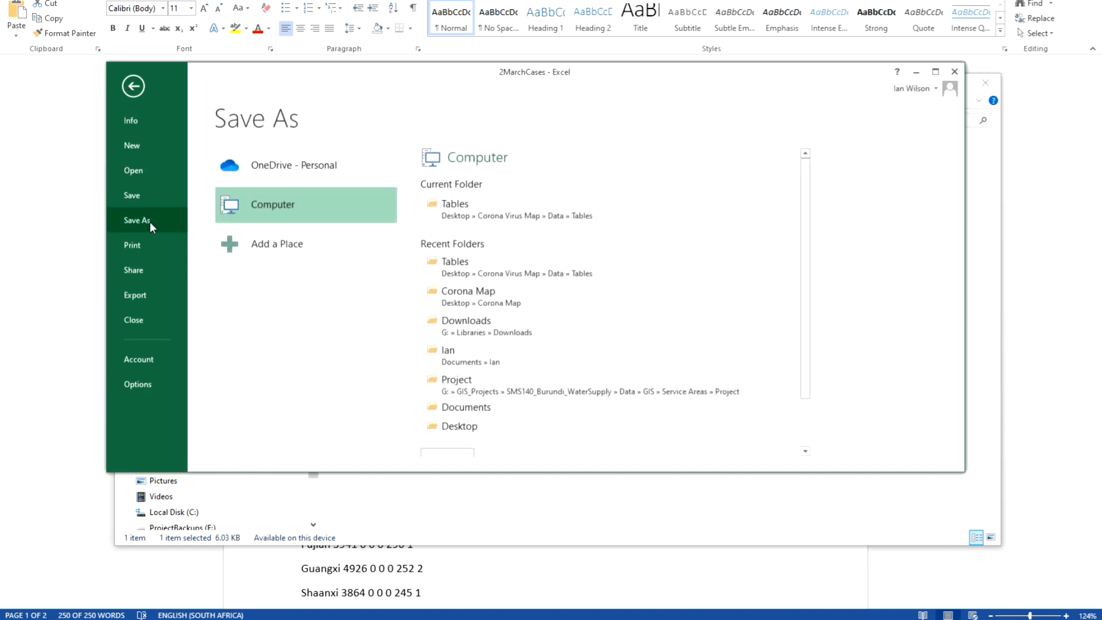
drag(531, 472, 533, 535)
click(448, 475)
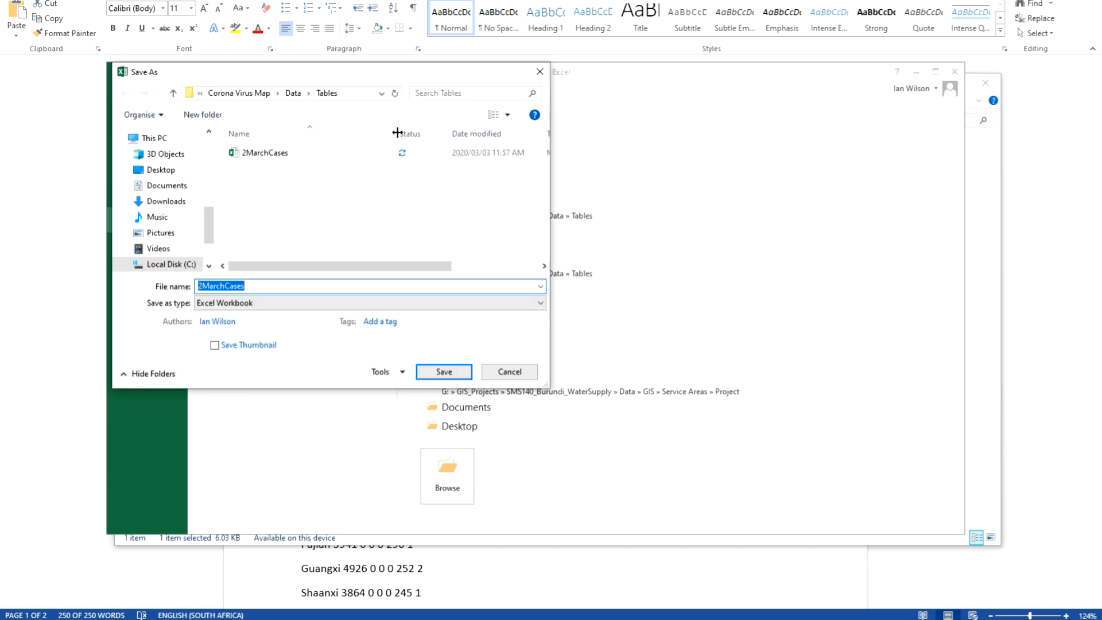
click(164, 170)
double_click(269, 181)
click(259, 154)
double_click(259, 154)
click(279, 170)
double_click(279, 170)
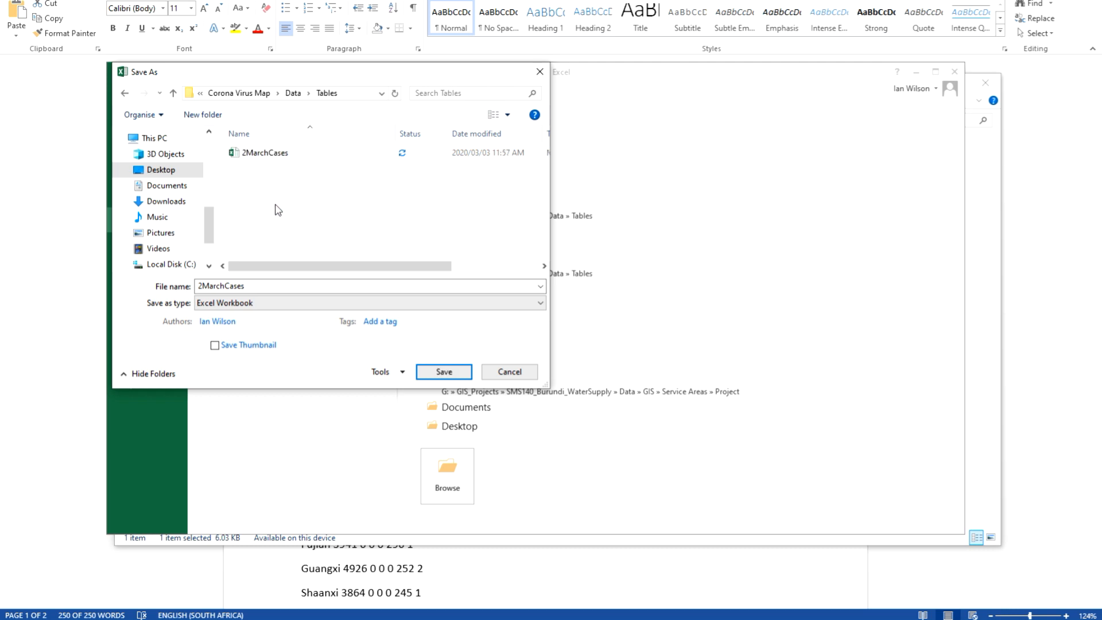
Step: Save the sheet as CSV (Comma delimited) under the name 2MarchCases1, keeping the existing workbook and the CSV format
click(265, 153)
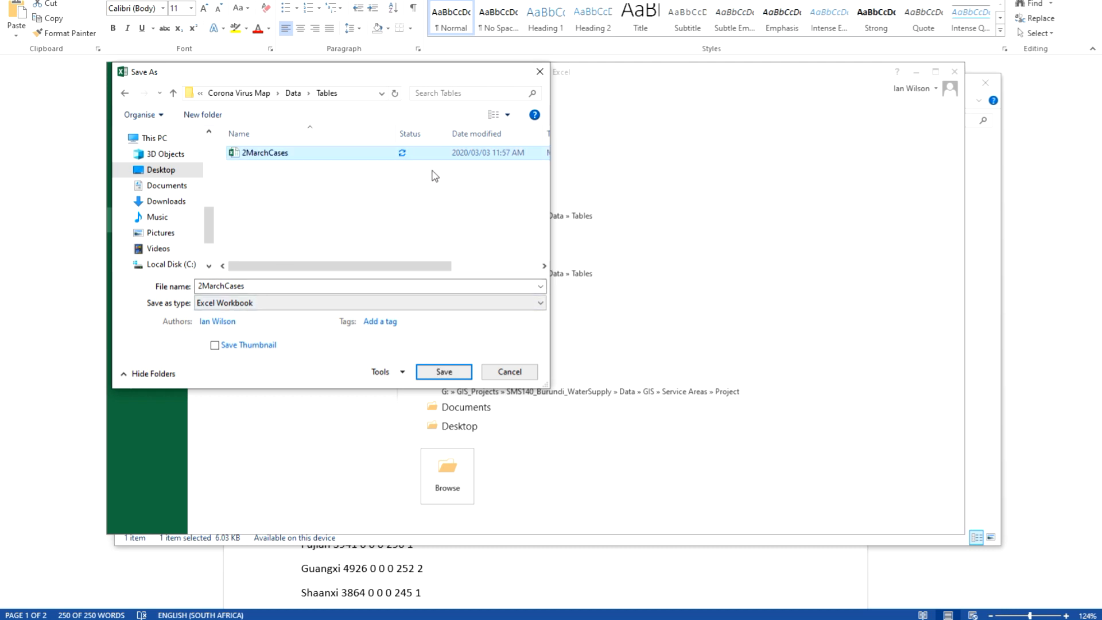
click(308, 304)
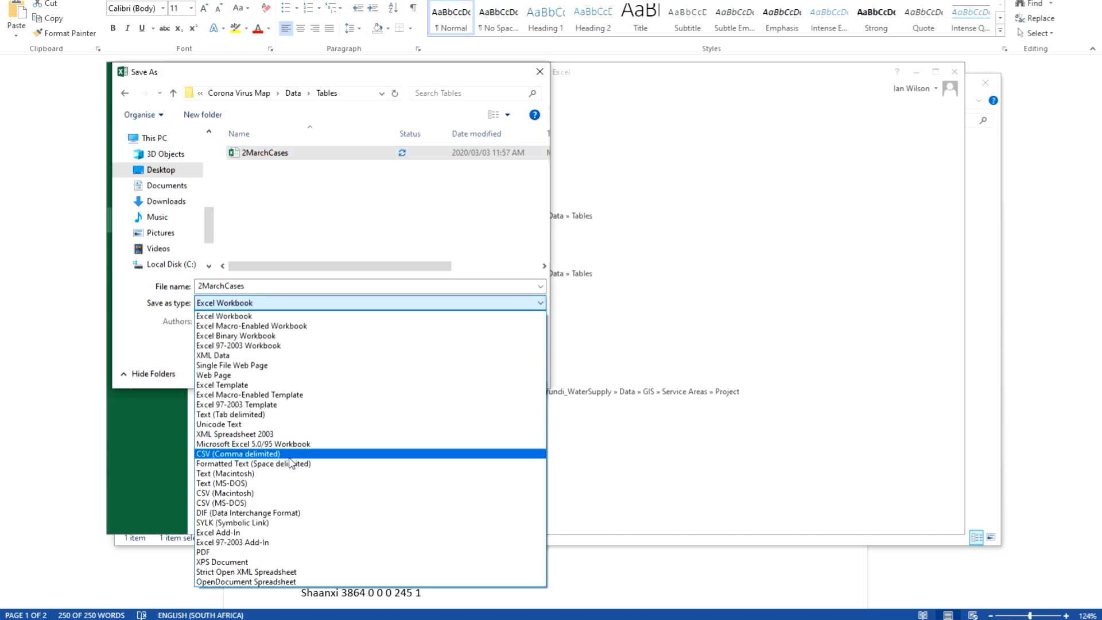
click(293, 453)
click(452, 356)
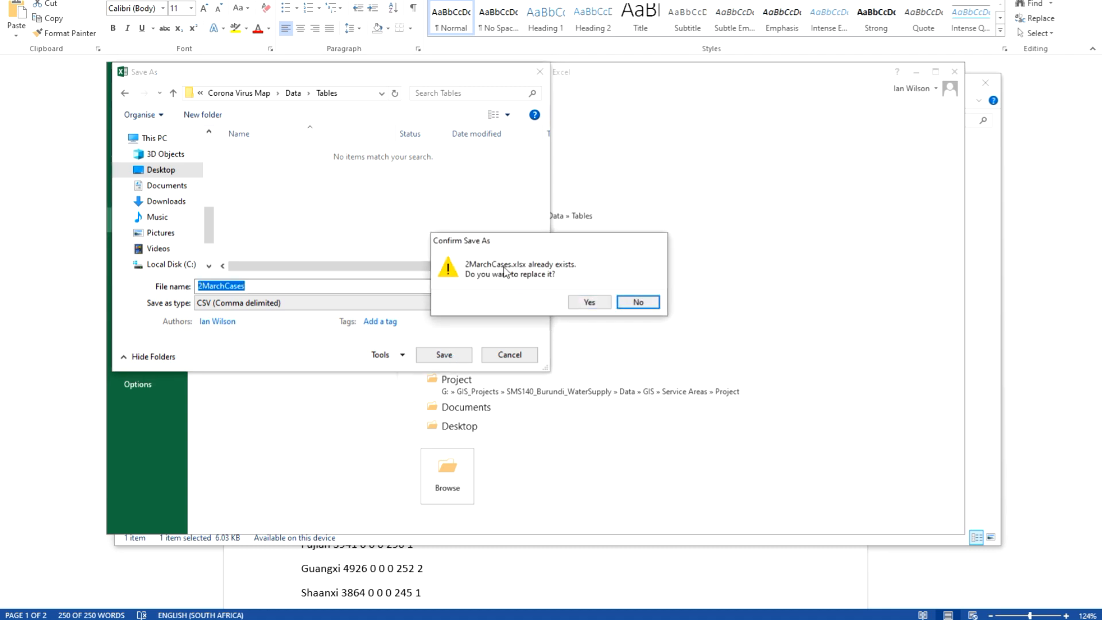
click(636, 303)
click(264, 286)
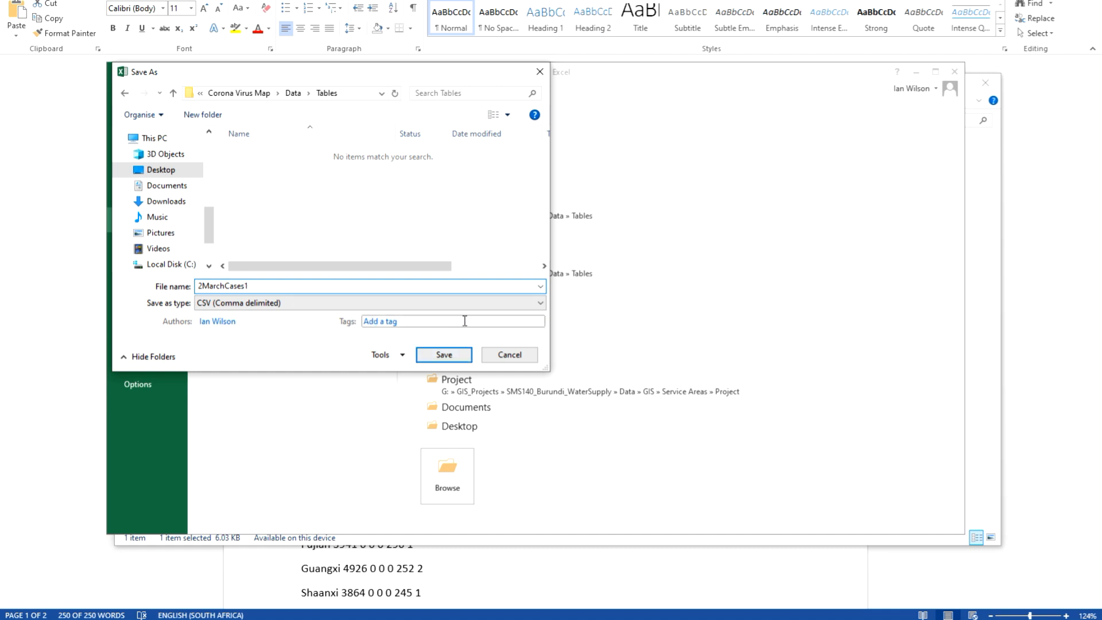
text(1)
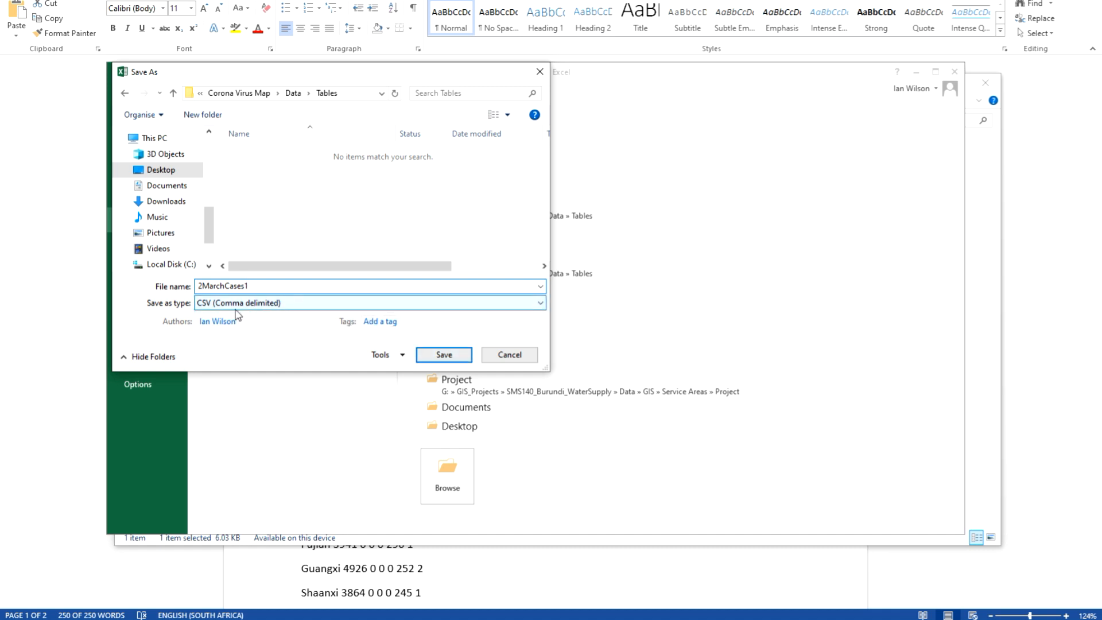
click(443, 356)
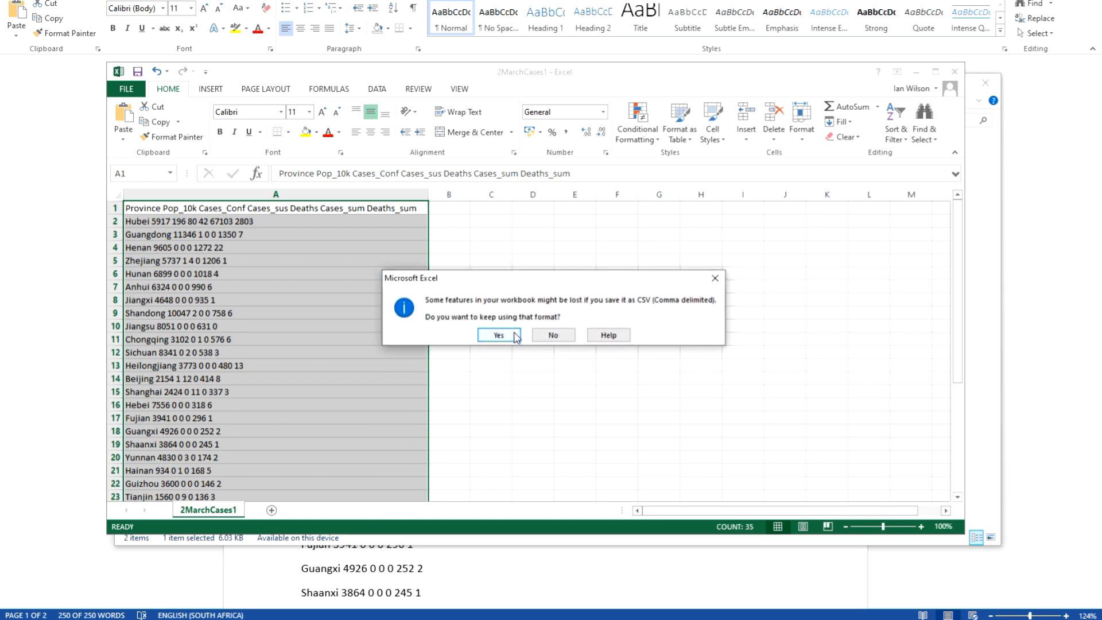
click(514, 334)
Step: Close the CSV workbook without saving again, close the folder window, and switch to QGIS
click(955, 72)
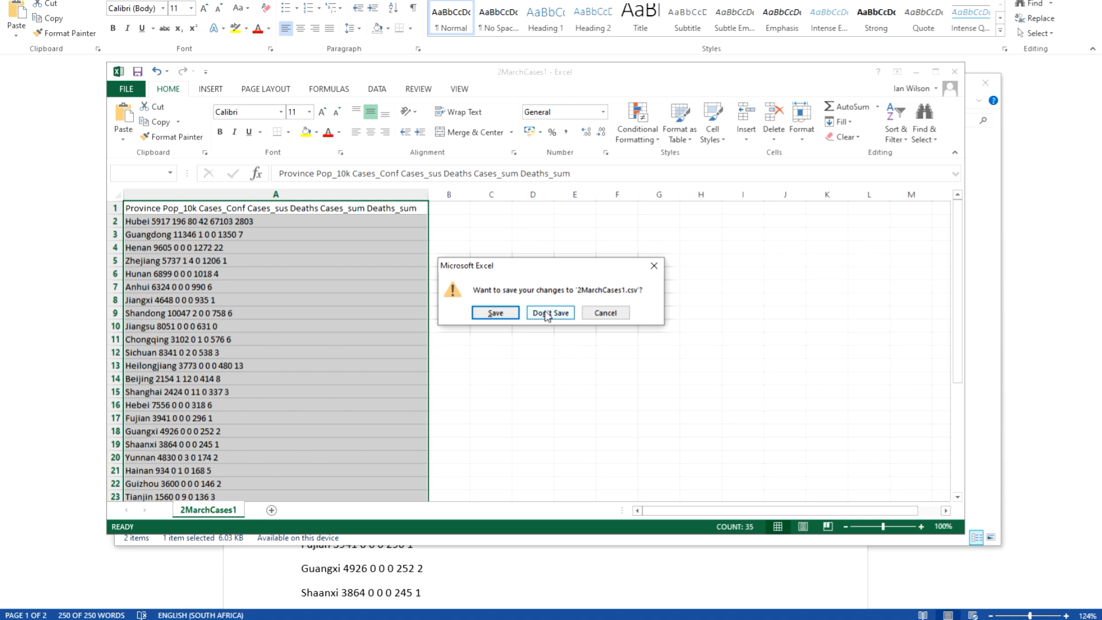
click(545, 314)
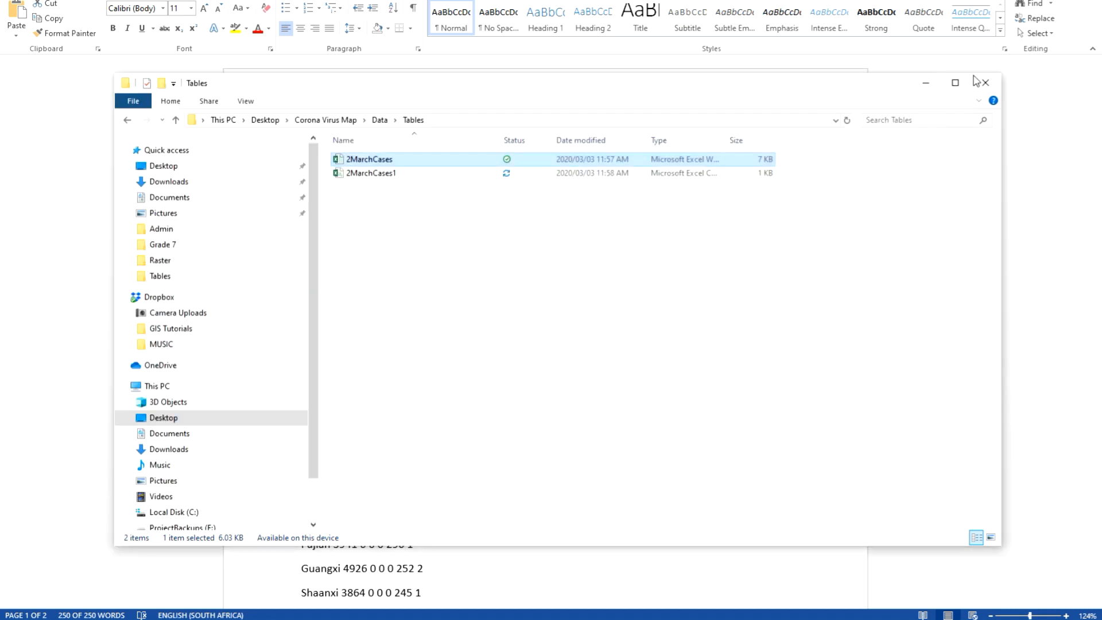
click(985, 84)
key(ctrl+a)
click(310, 619)
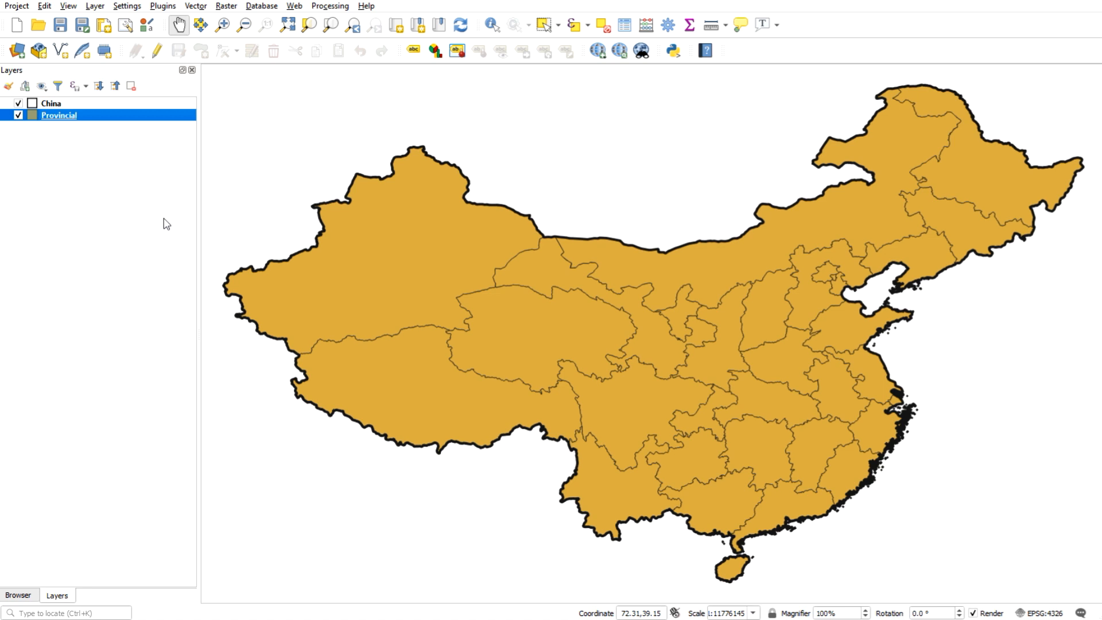
Step: Open the Data Source Manager and choose Delimited Text as the source to add
click(18, 50)
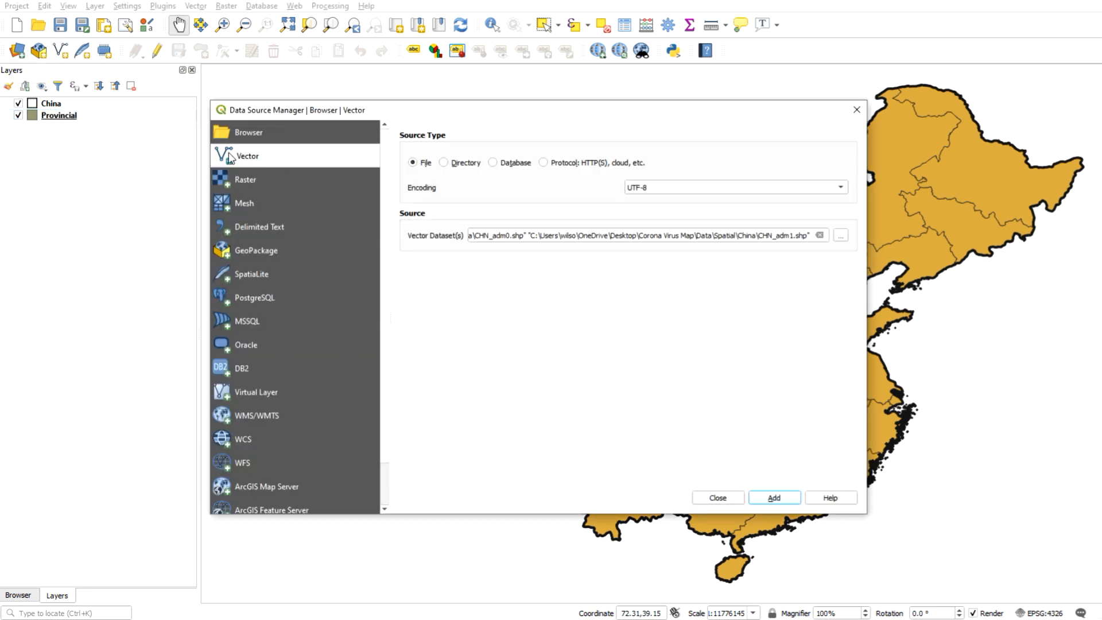
click(841, 235)
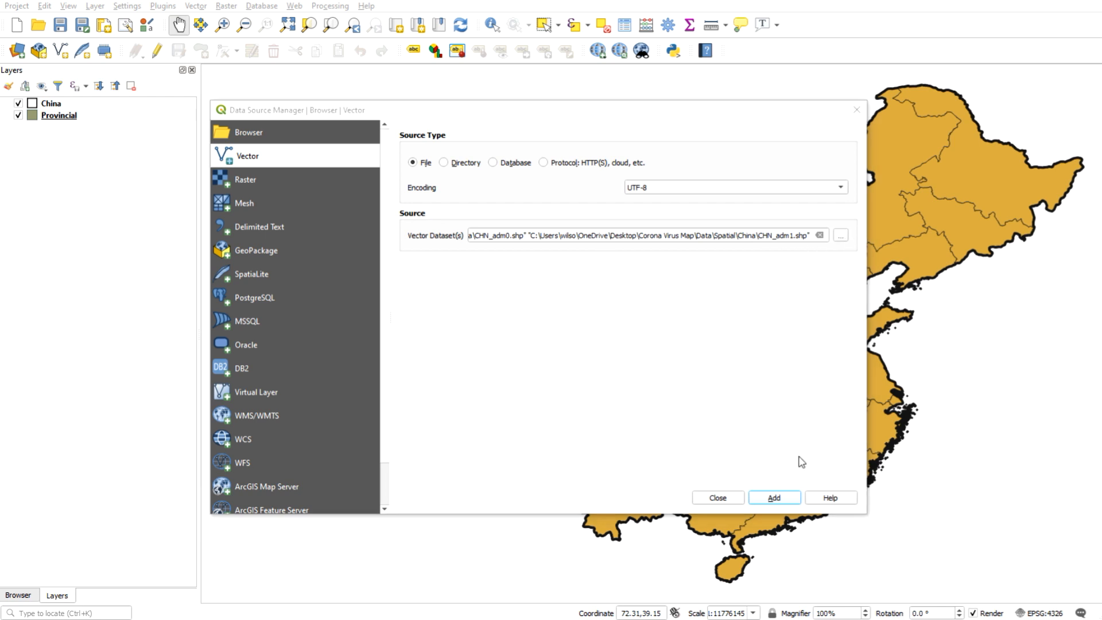
click(746, 445)
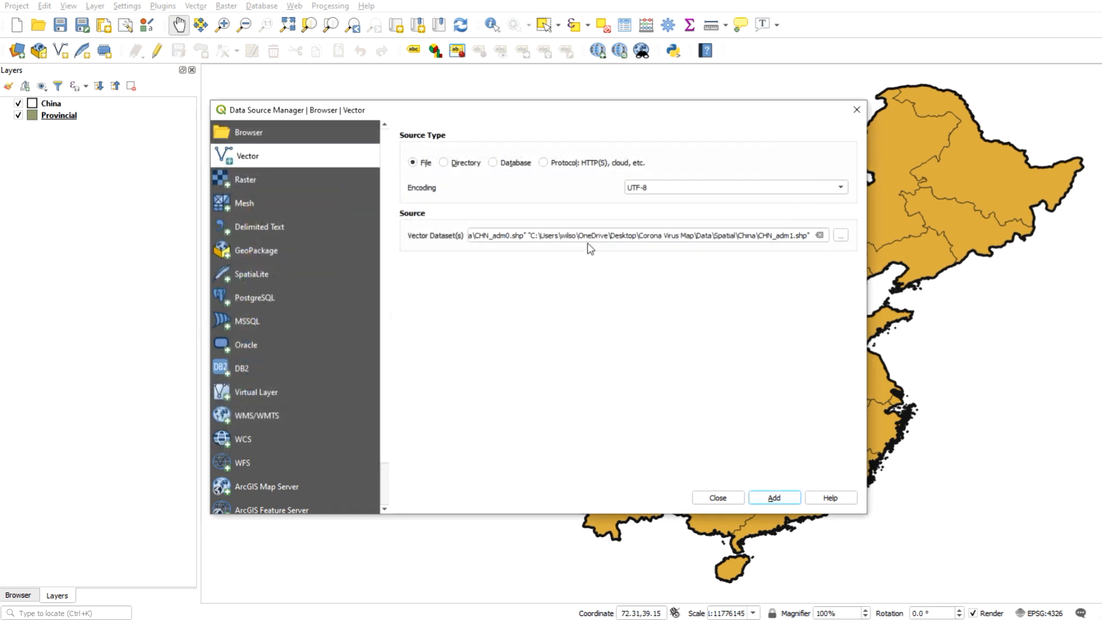
click(264, 228)
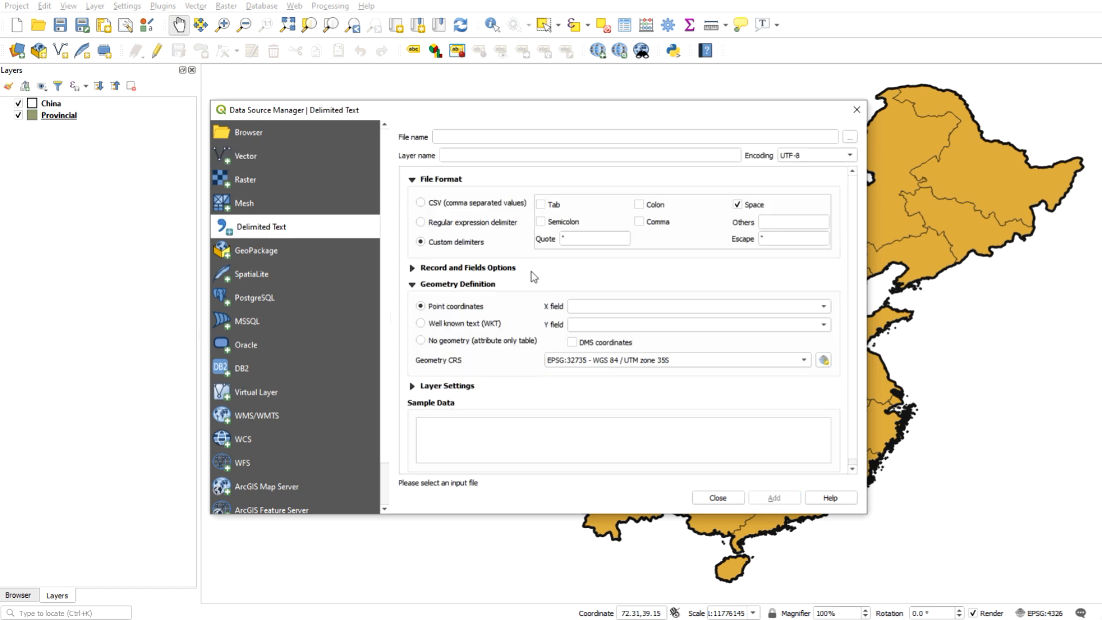
Step: Select the 2MarchCases1 CSV file from Desktop > Corona Virus Map > Data > Tables as the delimited text input
click(850, 138)
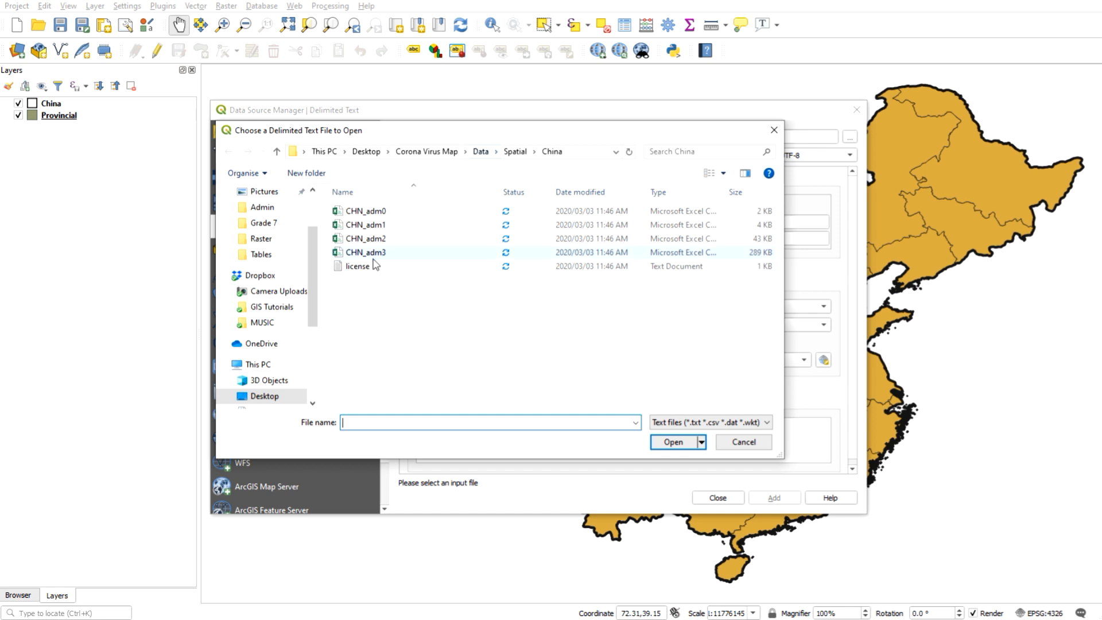
drag(310, 275, 306, 207)
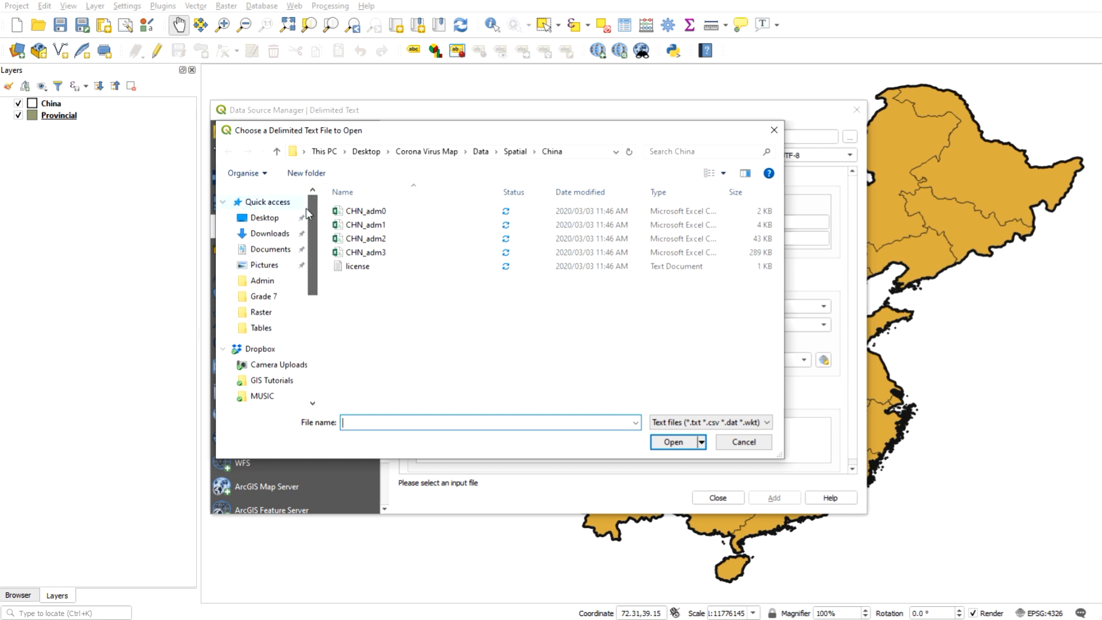
click(264, 218)
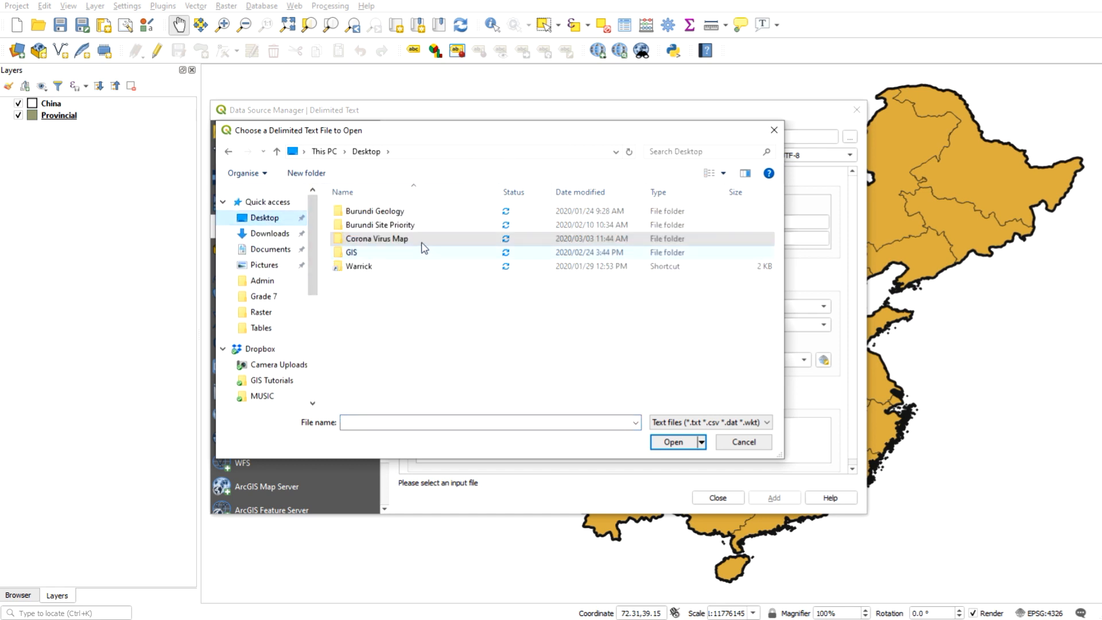
double_click(405, 240)
double_click(370, 214)
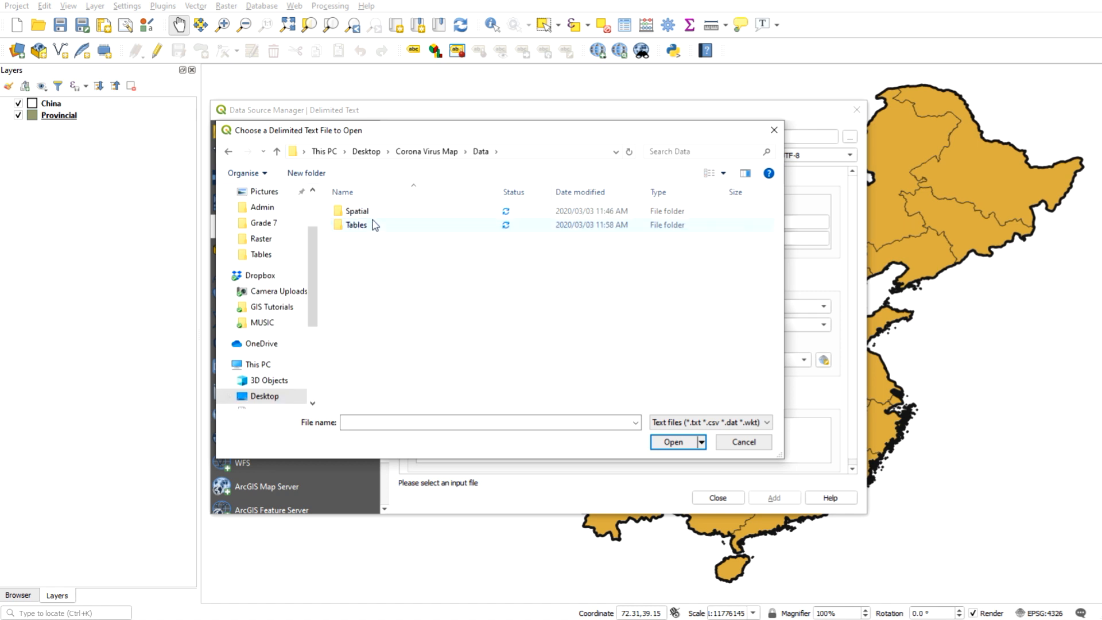
double_click(356, 224)
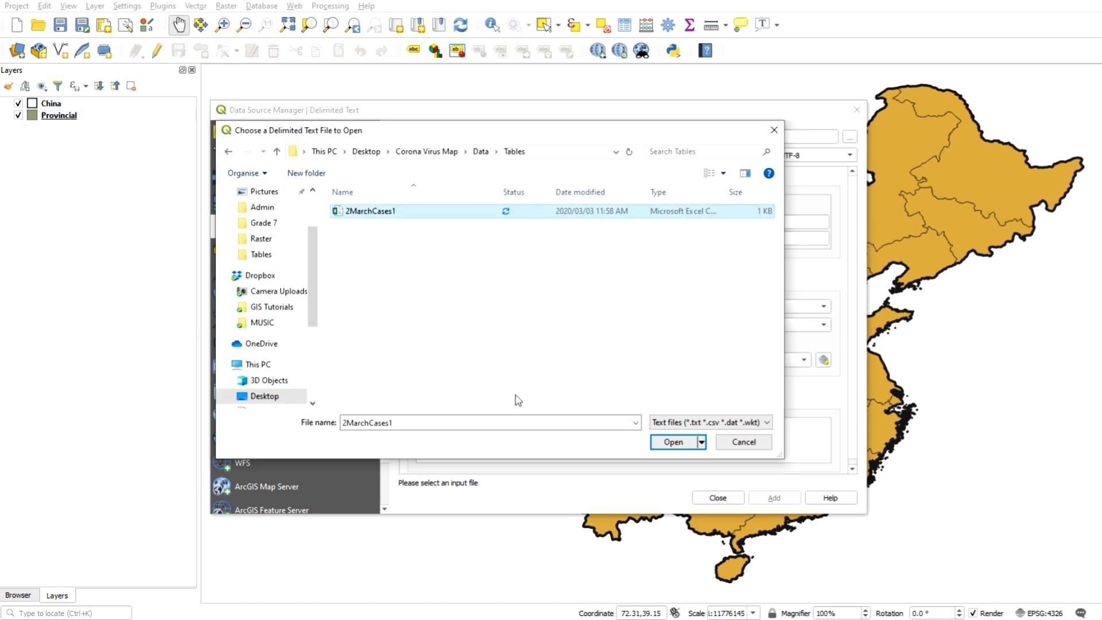
click(666, 443)
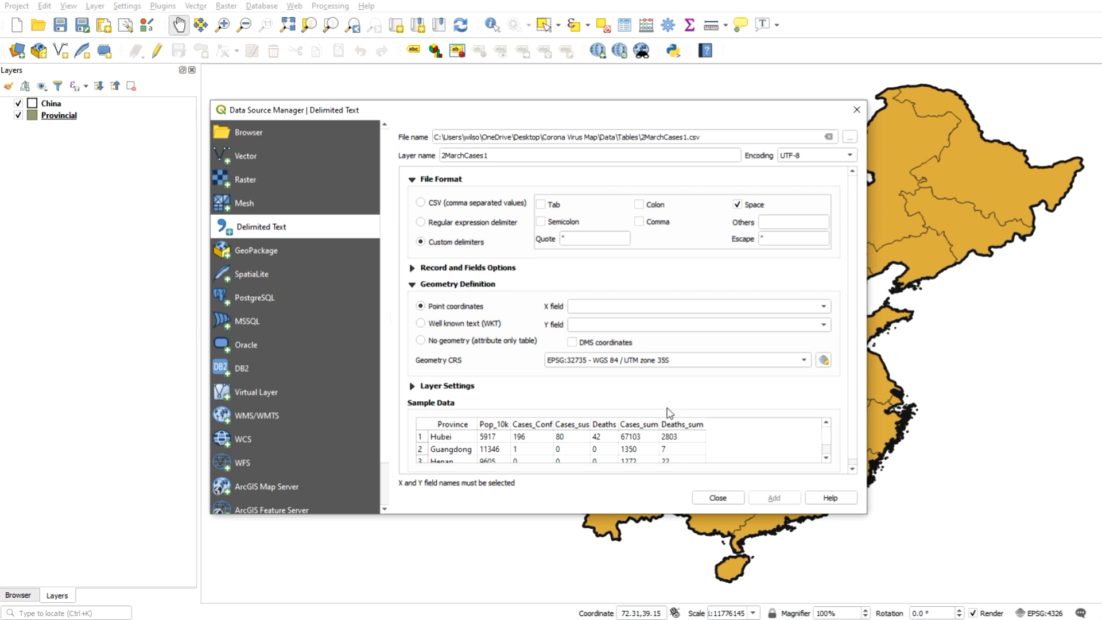
Step: Enlarge the dialog and compare the sample data parsed as CSV with the custom Space delimiter, leaving the custom Space delimiter set
drag(525, 110, 498, 16)
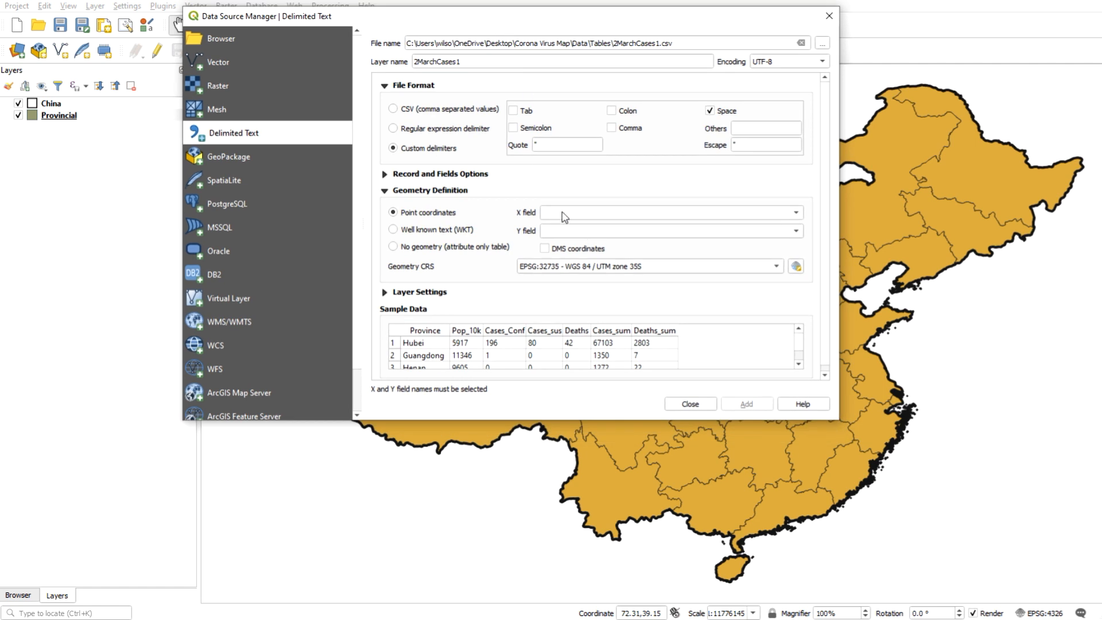
drag(582, 422, 581, 566)
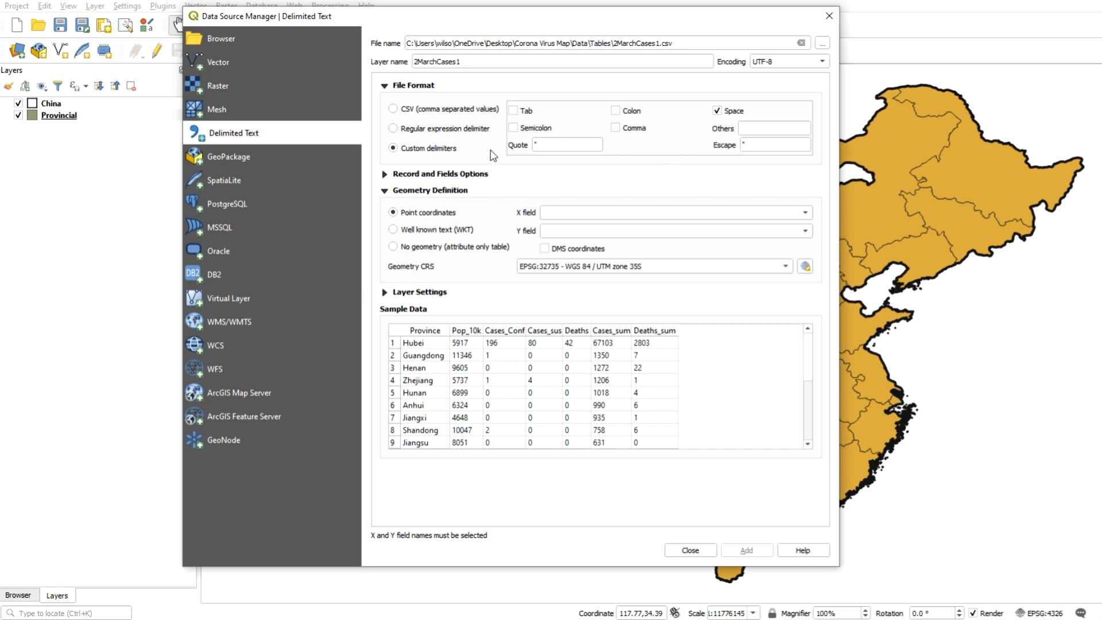
click(717, 112)
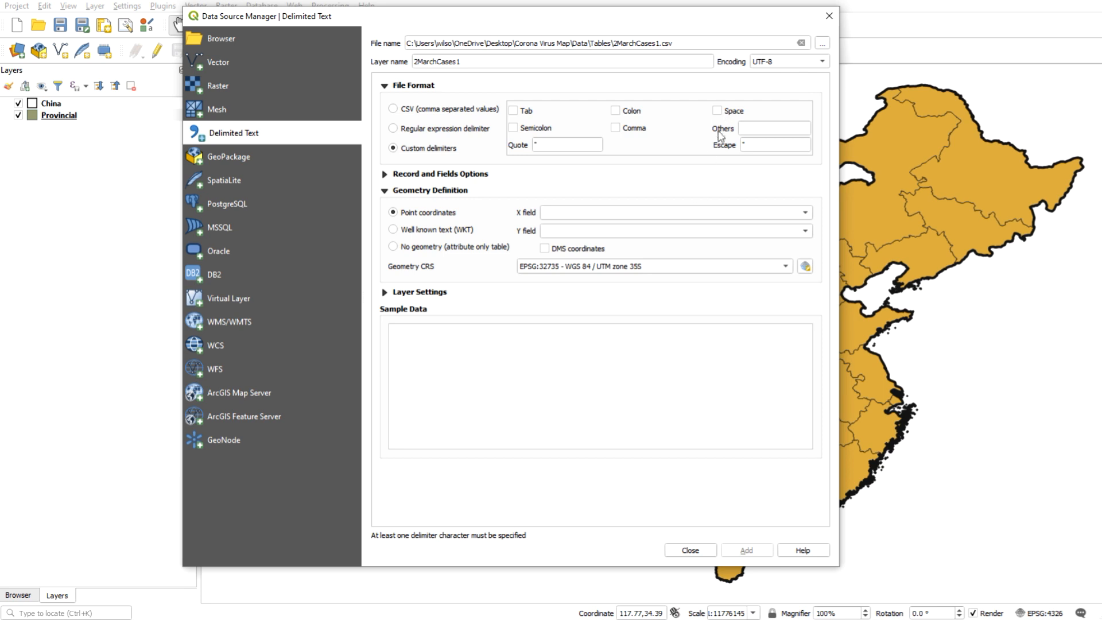
click(394, 109)
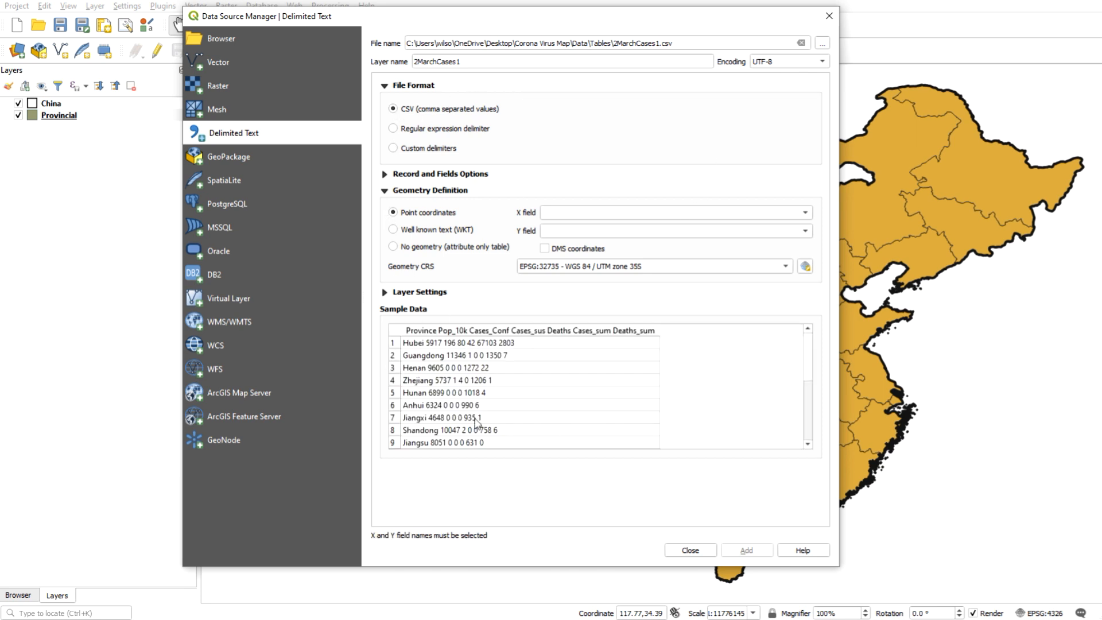
click(394, 149)
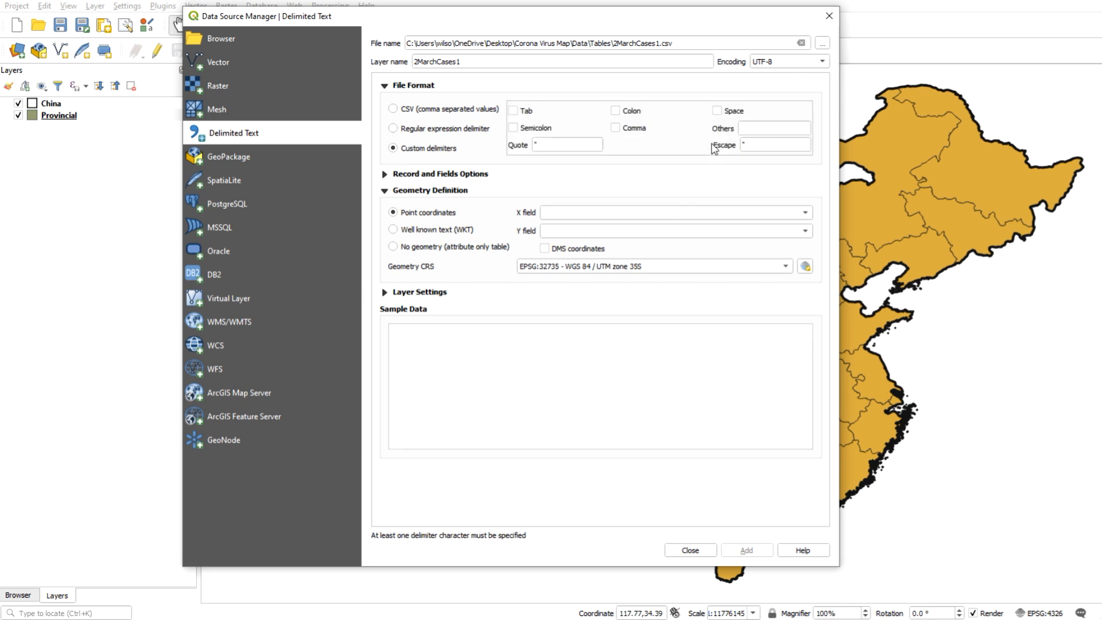
click(718, 111)
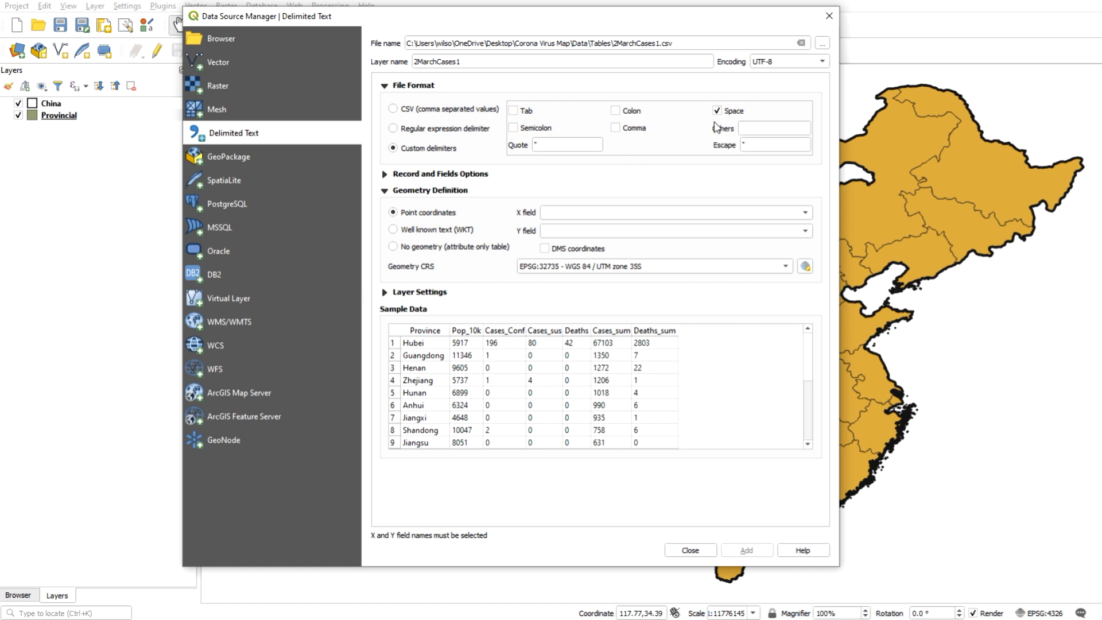
click(666, 509)
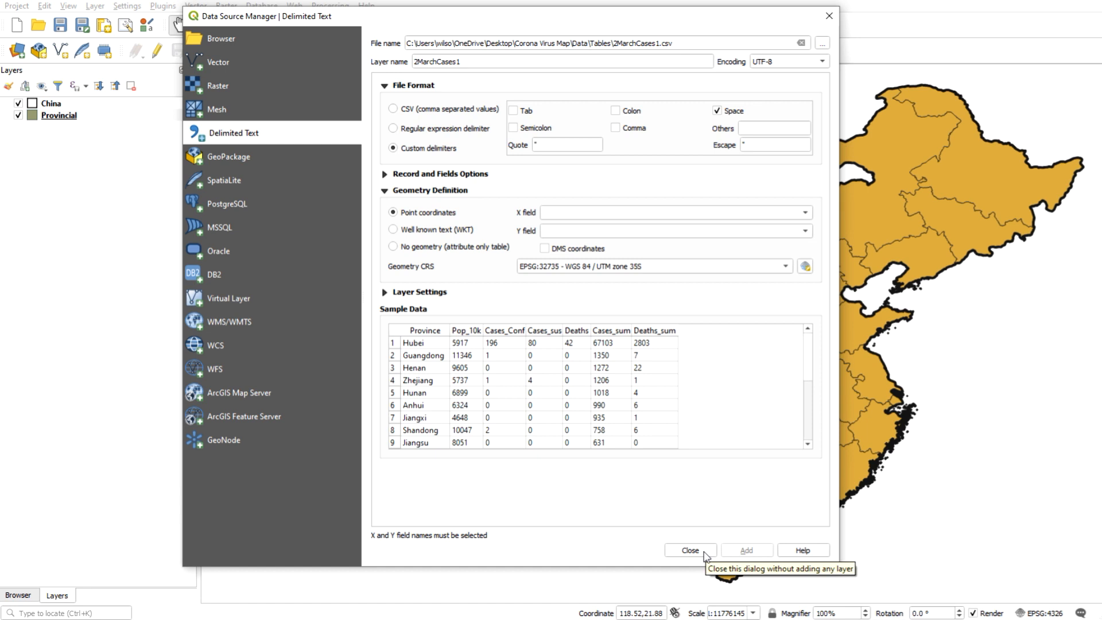
Step: Set the X field to Pop_10k and the Y field to Cases_Conf, add the layer, and close the Data Source Manager
click(619, 214)
click(600, 229)
click(616, 234)
click(591, 245)
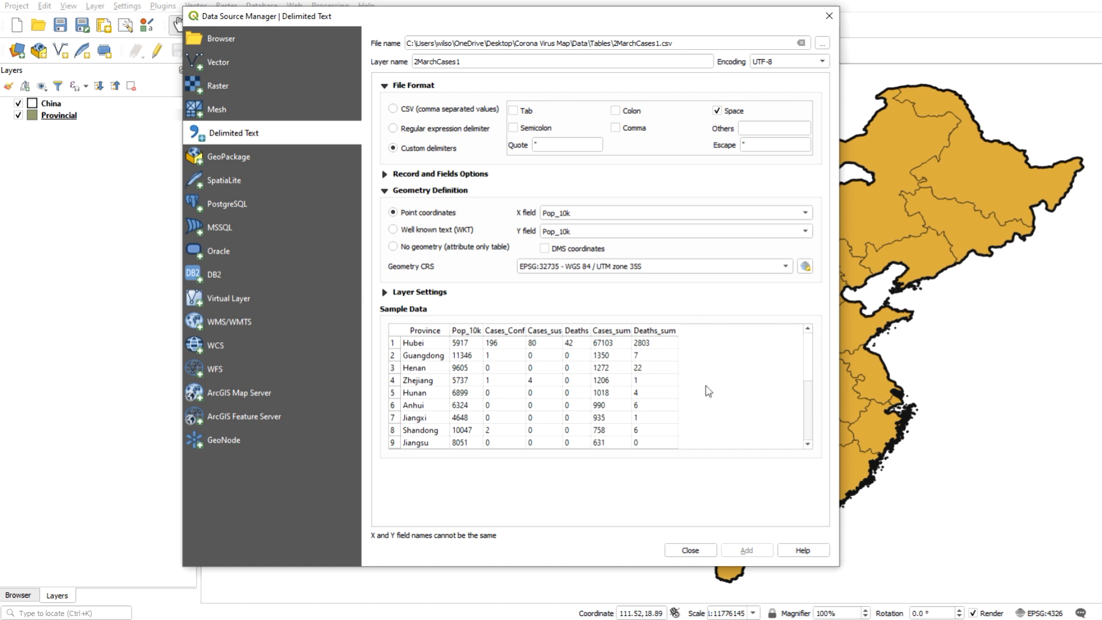
click(604, 215)
click(590, 246)
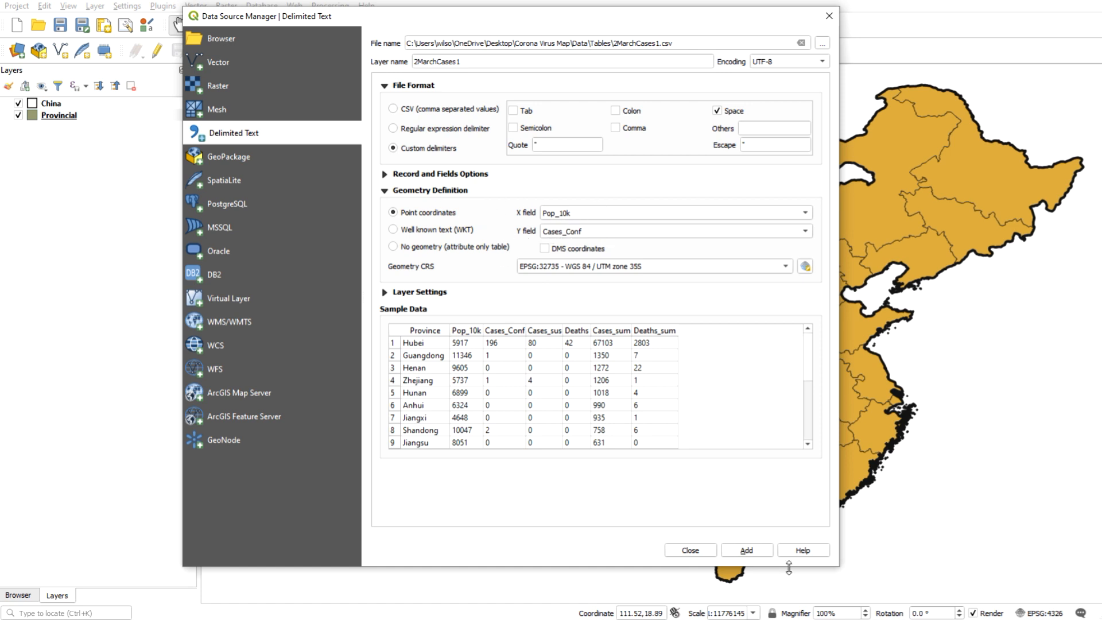
click(746, 551)
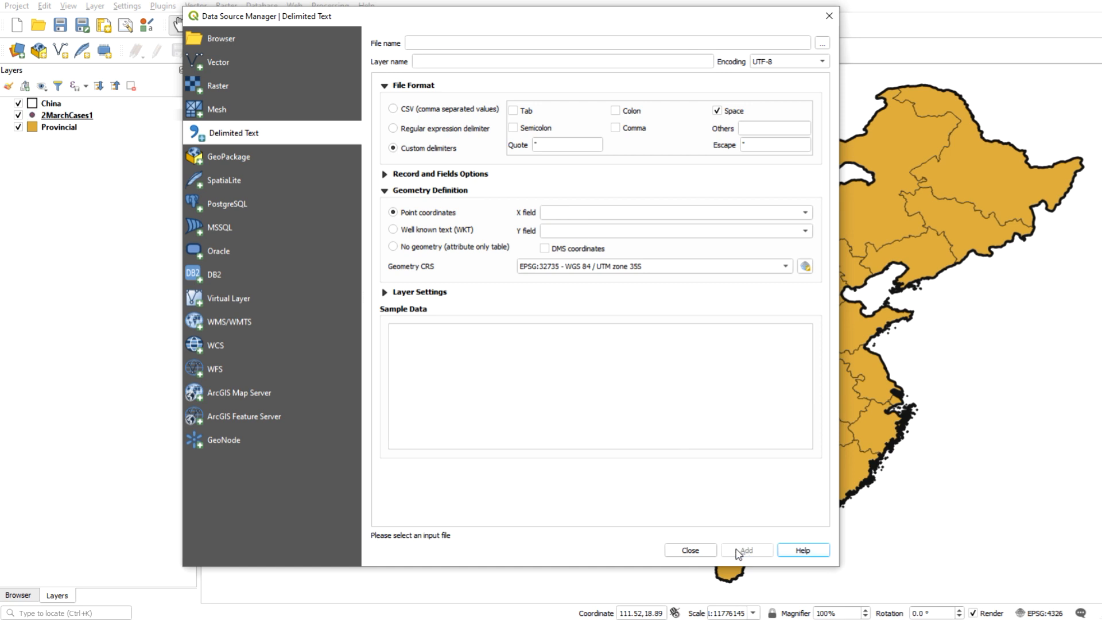
click(695, 553)
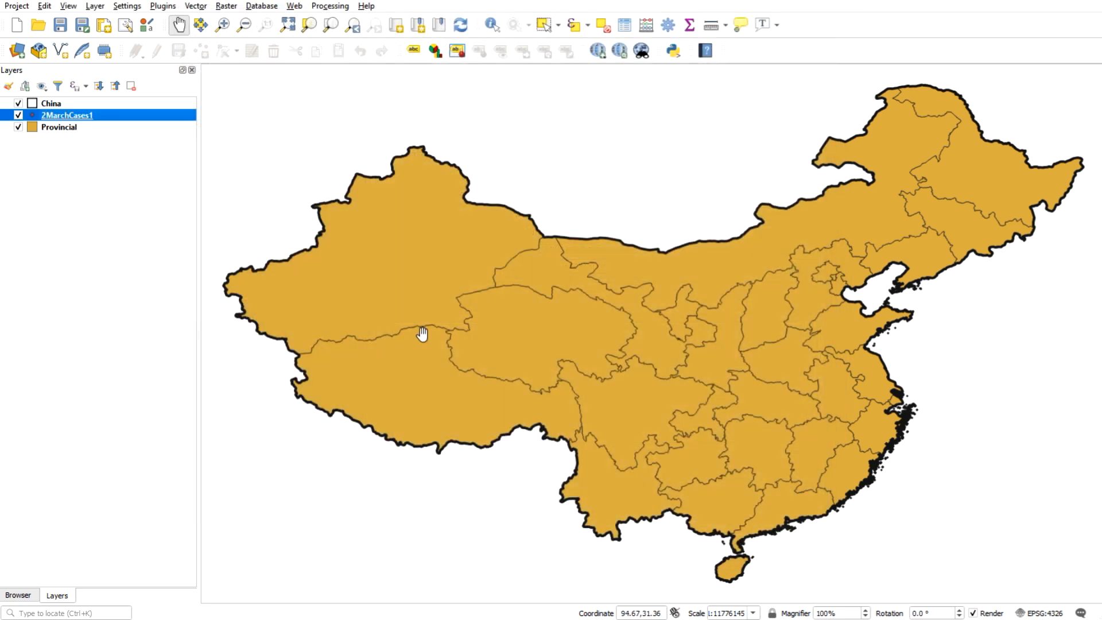
Step: Examine the 2MarchCases1 attribute table for misaligned columns and check the source text in the Word document
right_click(66, 117)
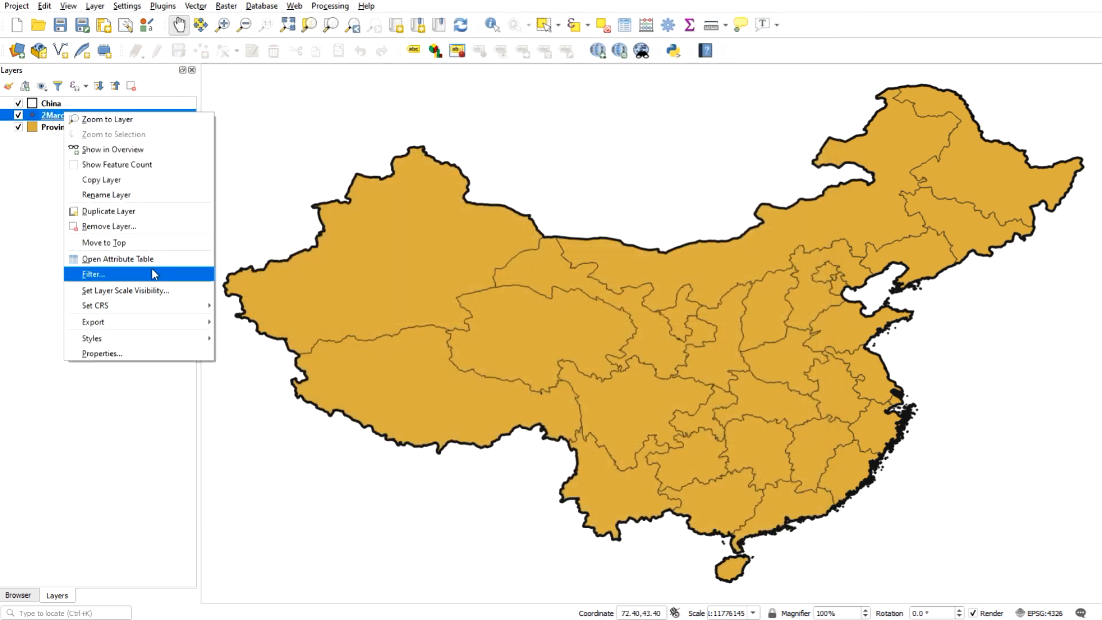
click(140, 258)
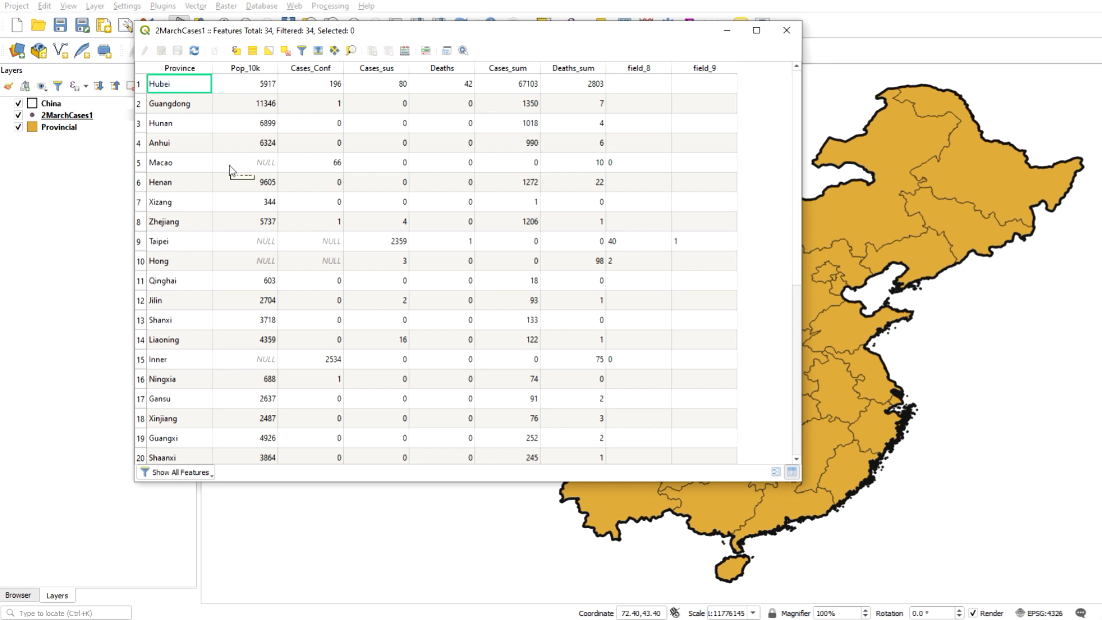
click(786, 30)
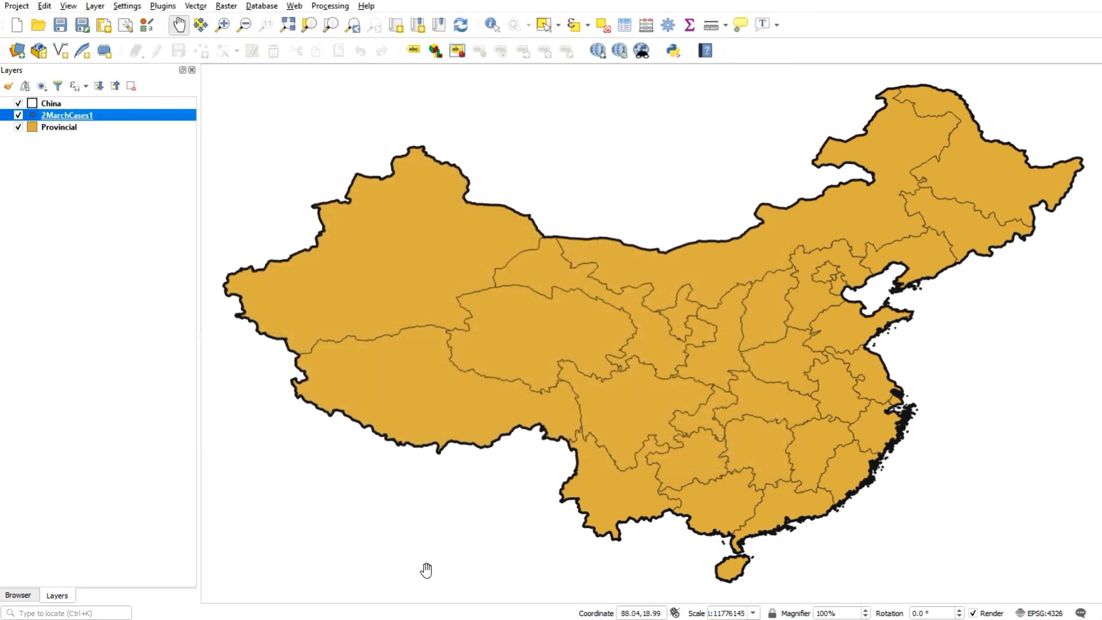
click(399, 619)
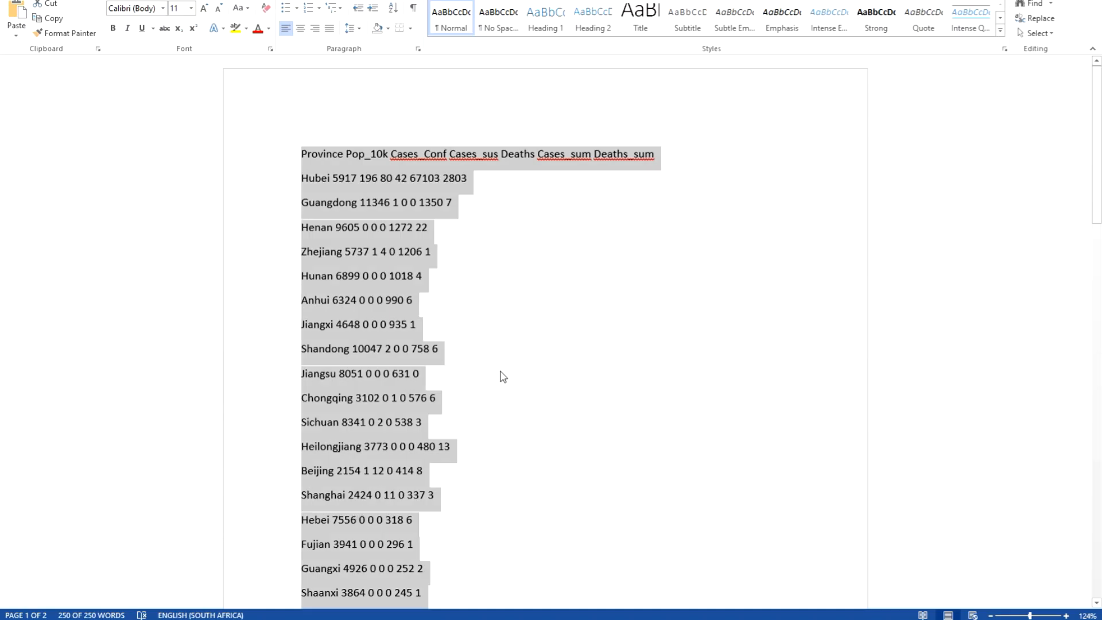
click(378, 300)
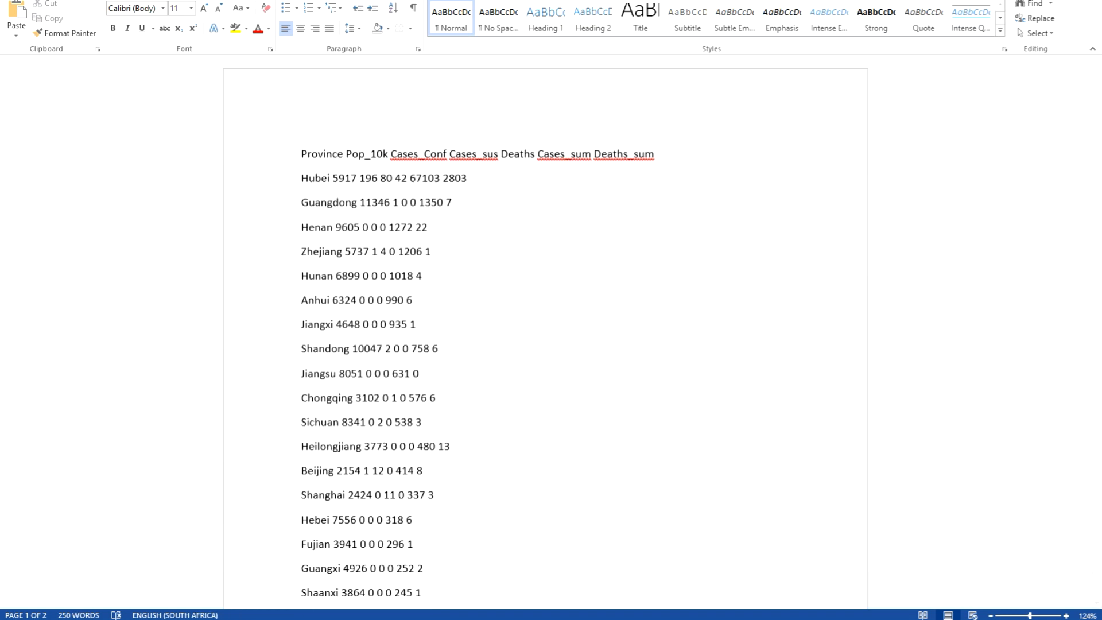
key(alt+Tab)
Step: Reopen the 2MarchCases1 attribute table and sort it by field_9 and field_8 to examine the rows with extra fields
right_click(66, 115)
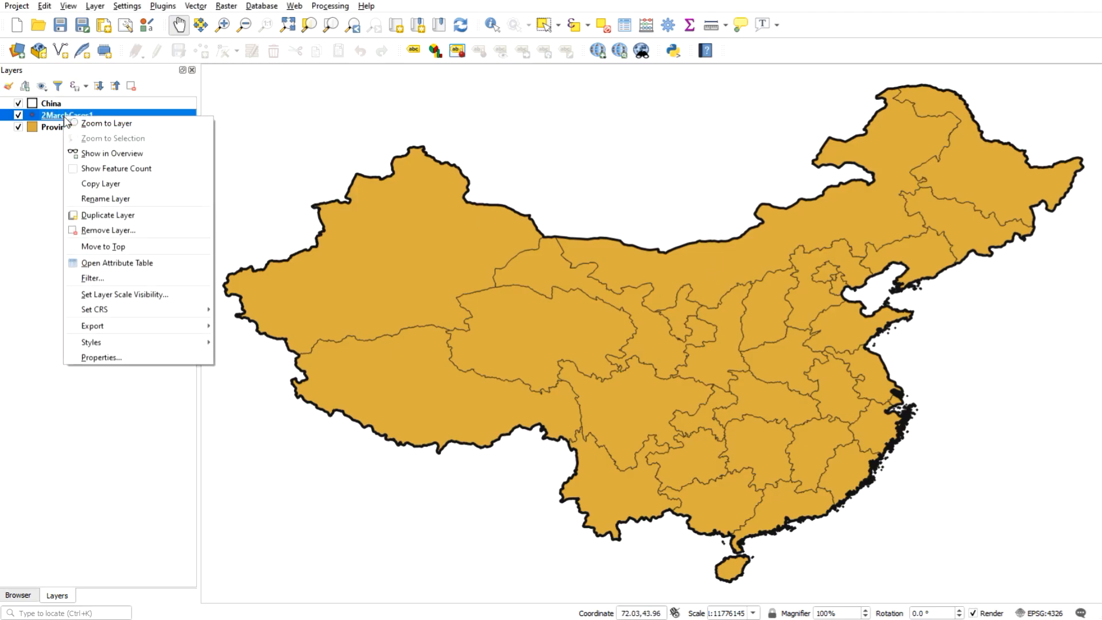
click(128, 263)
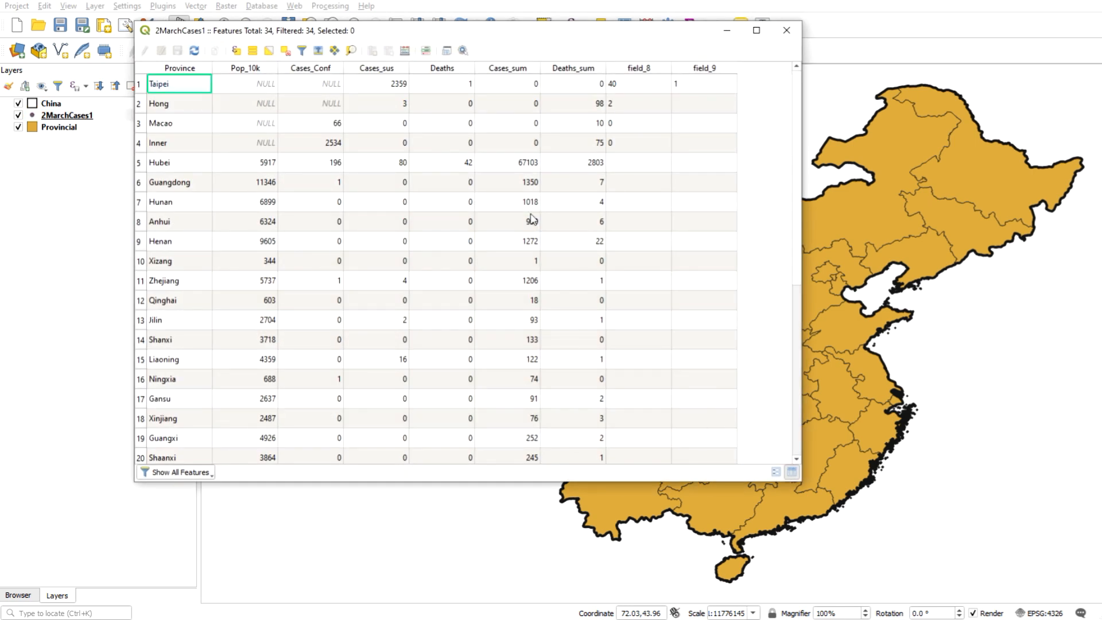
click(643, 70)
click(641, 70)
click(696, 72)
click(698, 71)
click(637, 70)
click(637, 70)
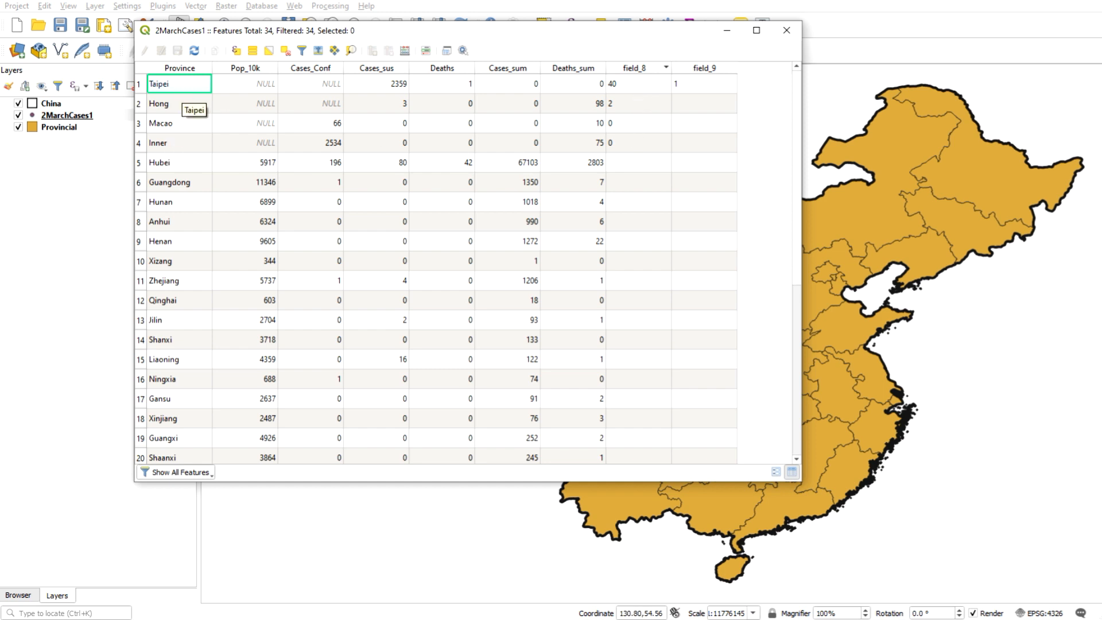
Step: Close the Word document and open the recent 2MarchCases1 file from File Explorer in Excel
drag(1101, 40, 577, 105)
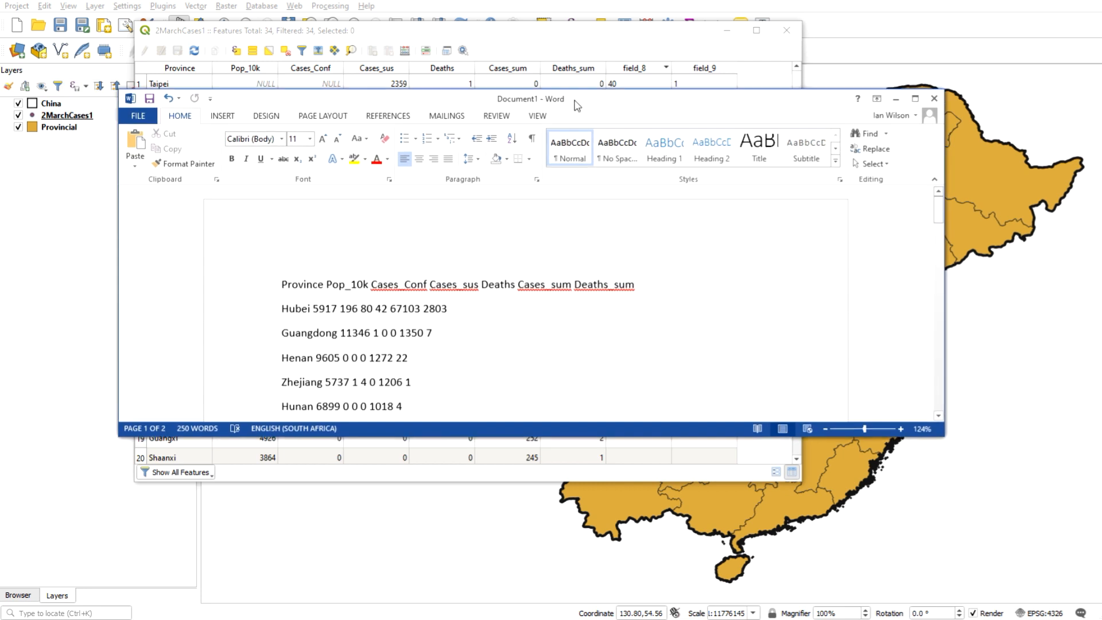
click(934, 98)
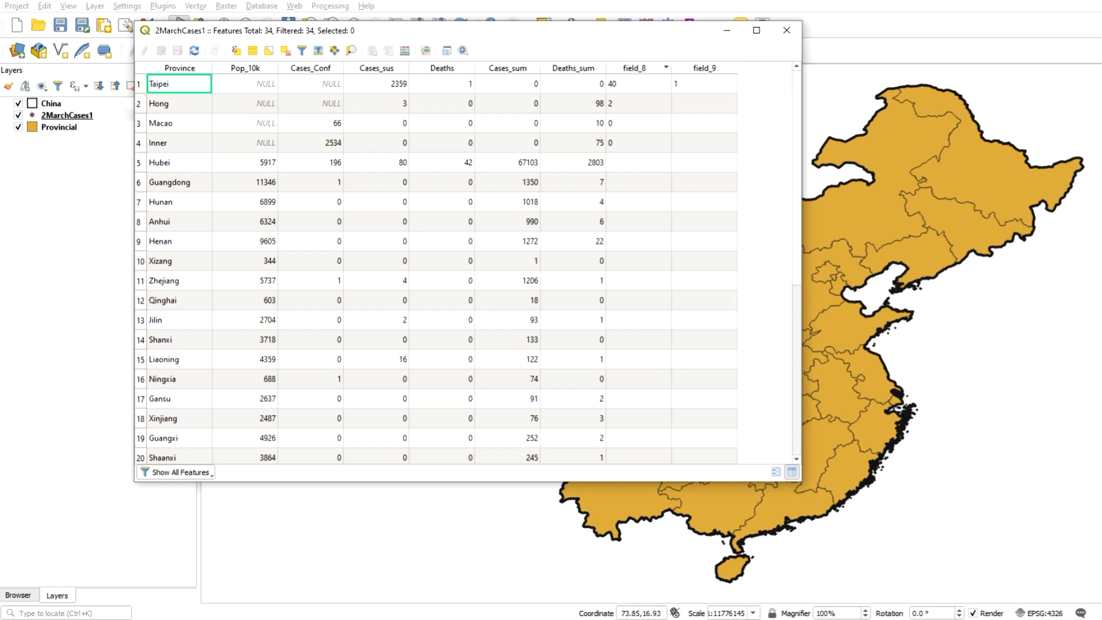
key(super+e)
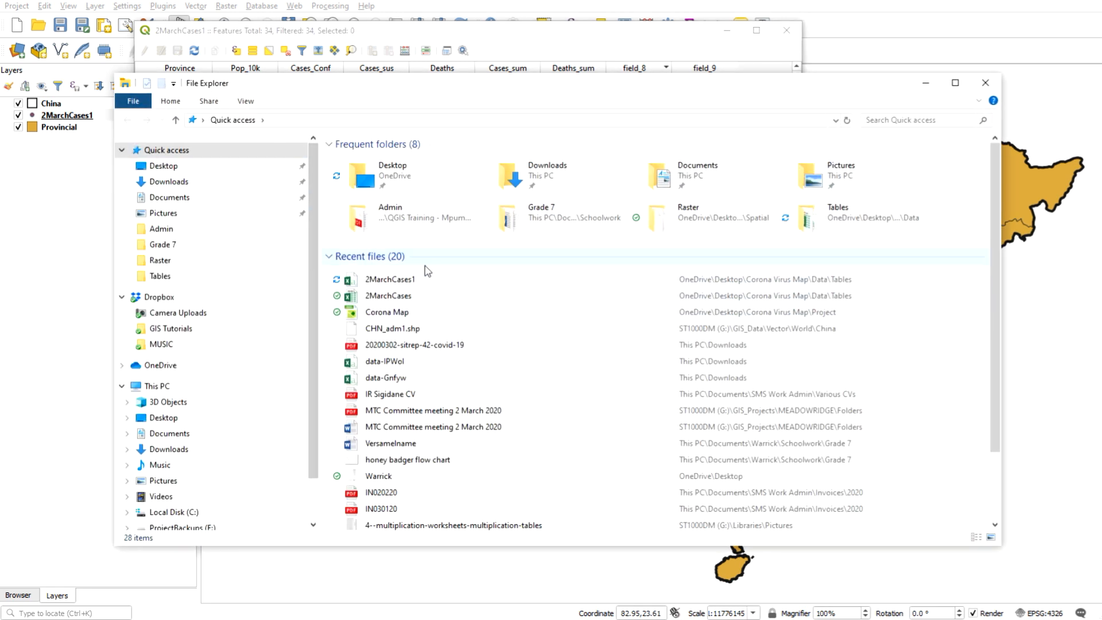
click(407, 282)
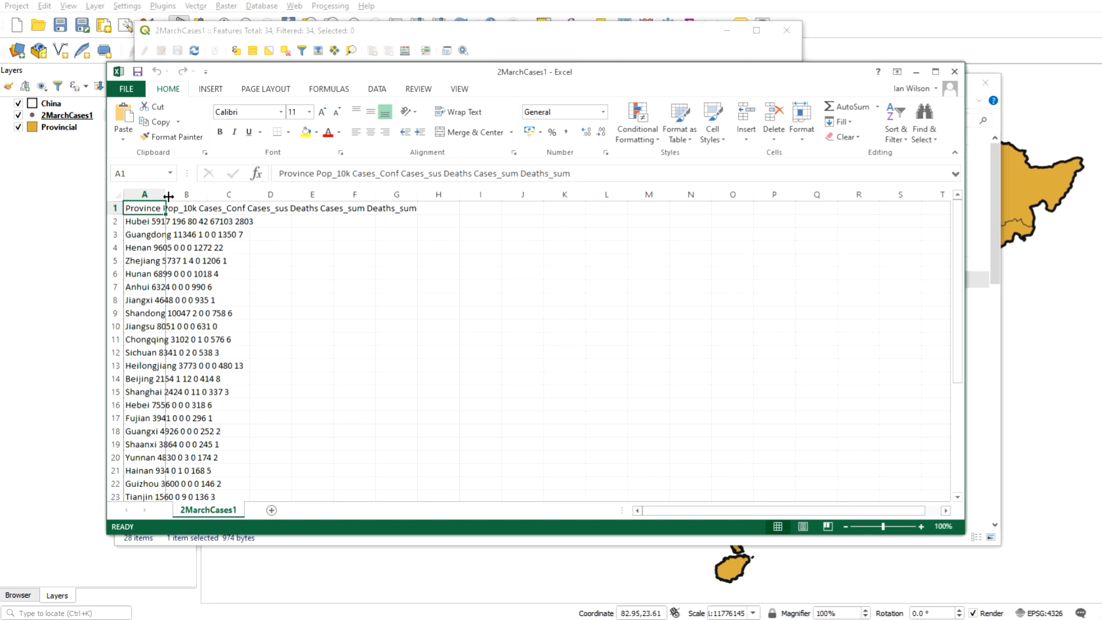
Step: Fit column A to its contents and remove "and environs" from the Taipei entry in cell A32
double_click(168, 197)
scroll(319, 393, down, 5)
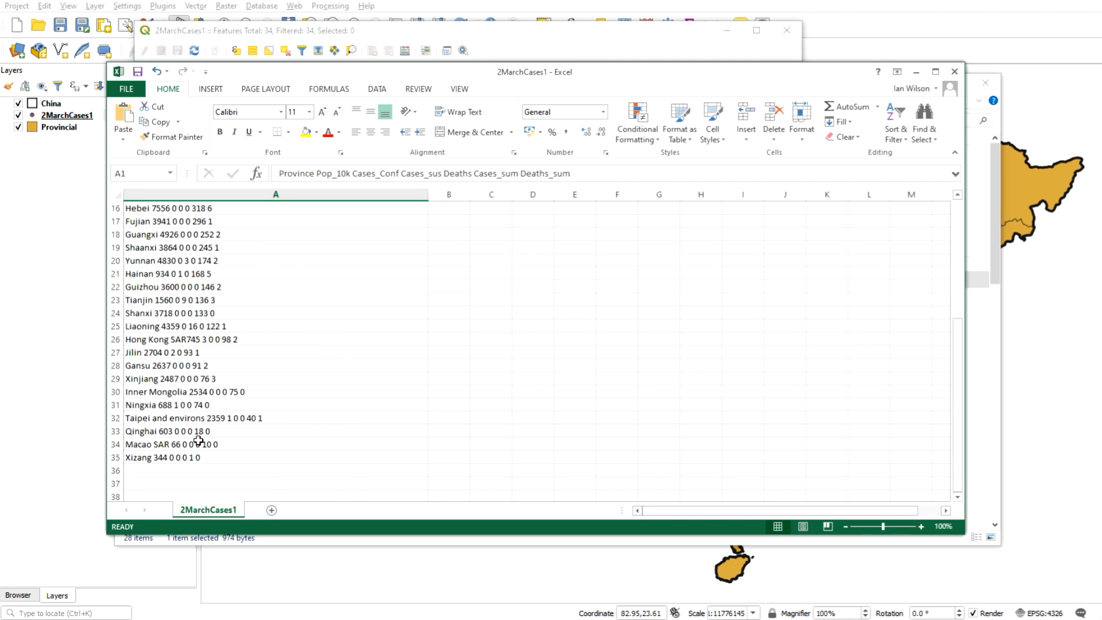
click(180, 417)
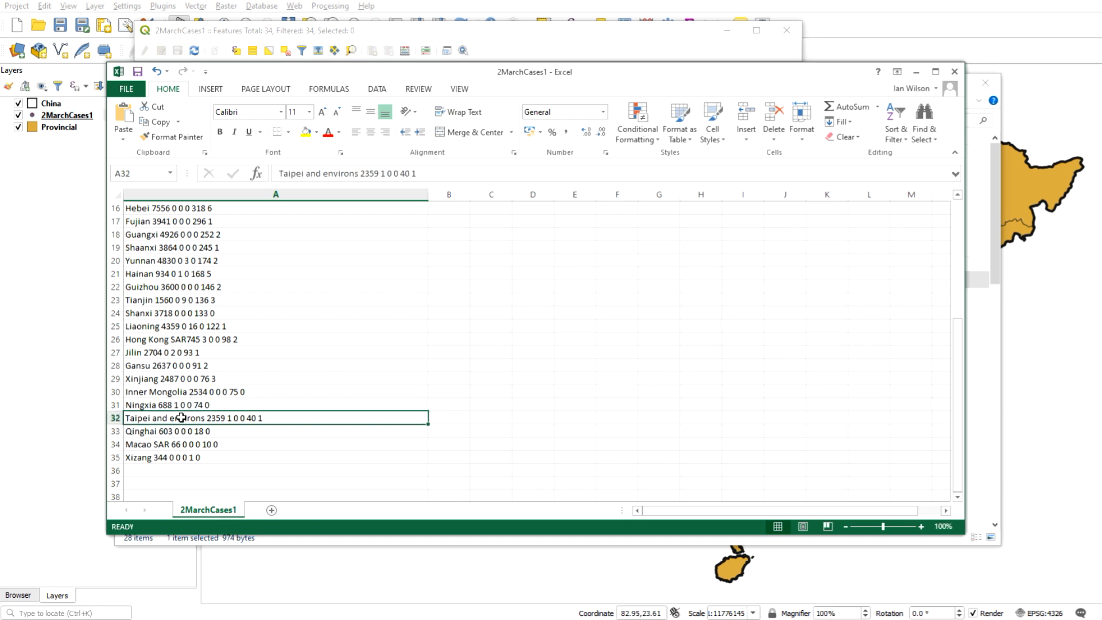
drag(362, 173, 308, 175)
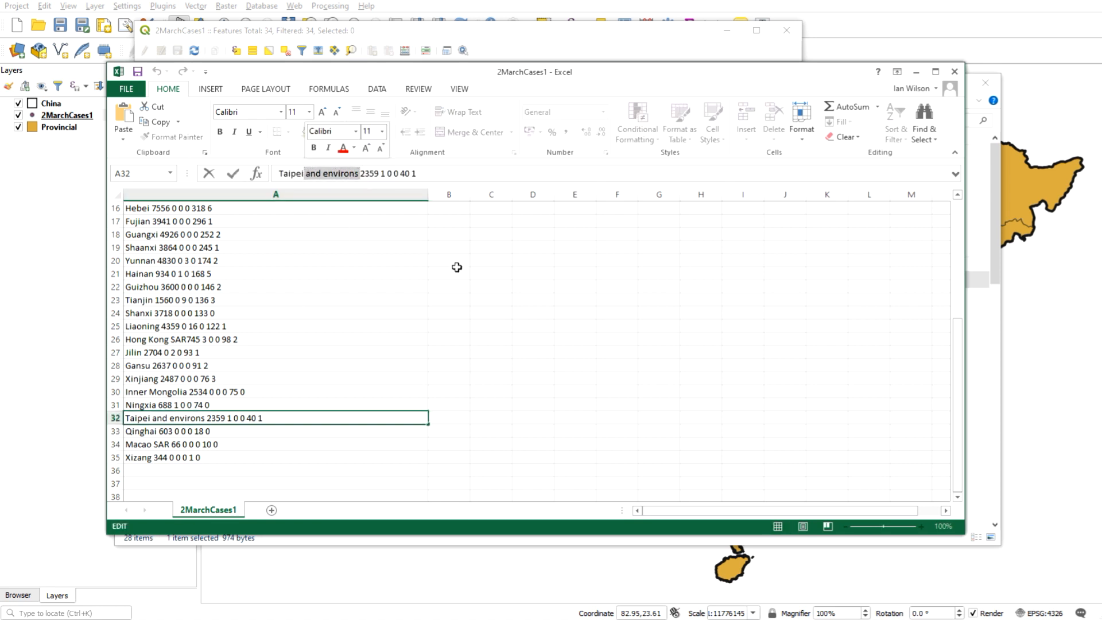
key(BackSpace)
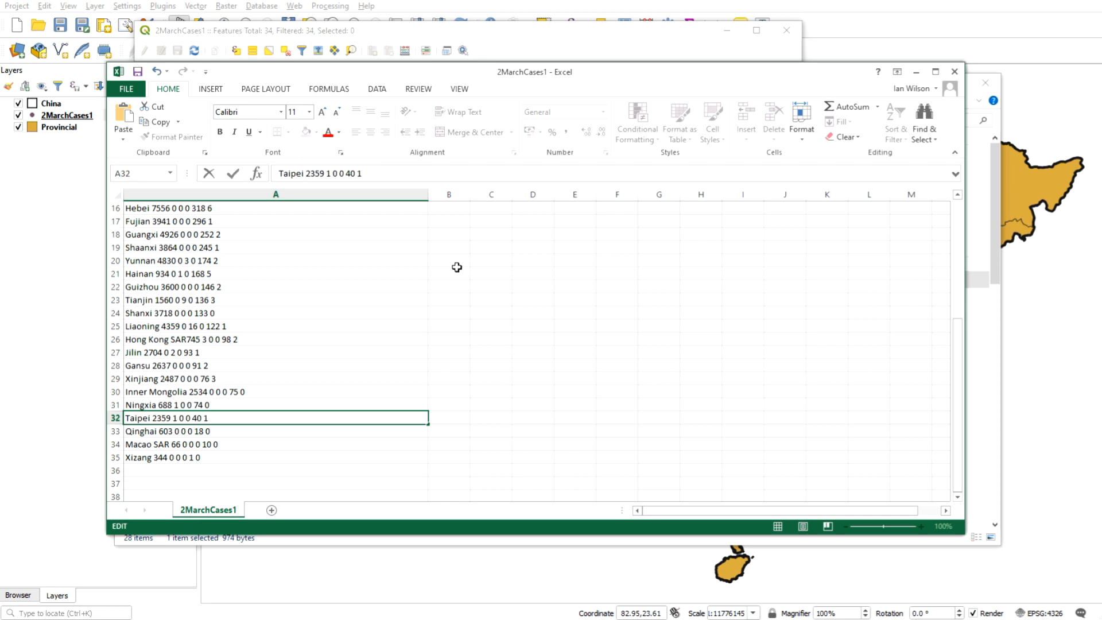
key(Return)
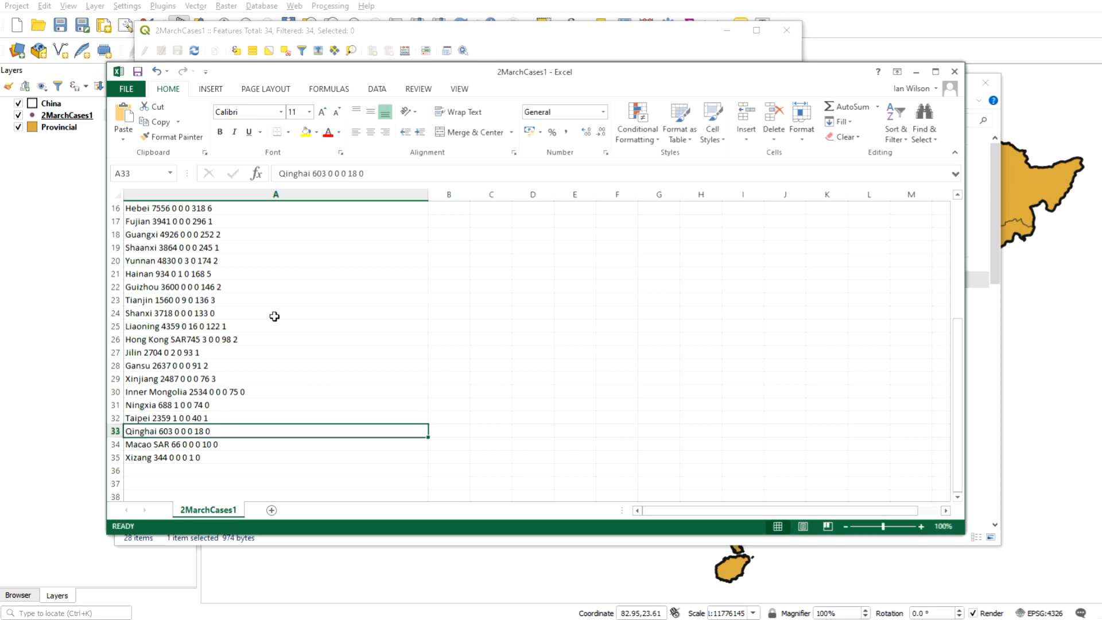
Step: Remove "Mongolia" from the Inner Mongolia entry in cell A30, leaving "Inner" as the province name
click(163, 394)
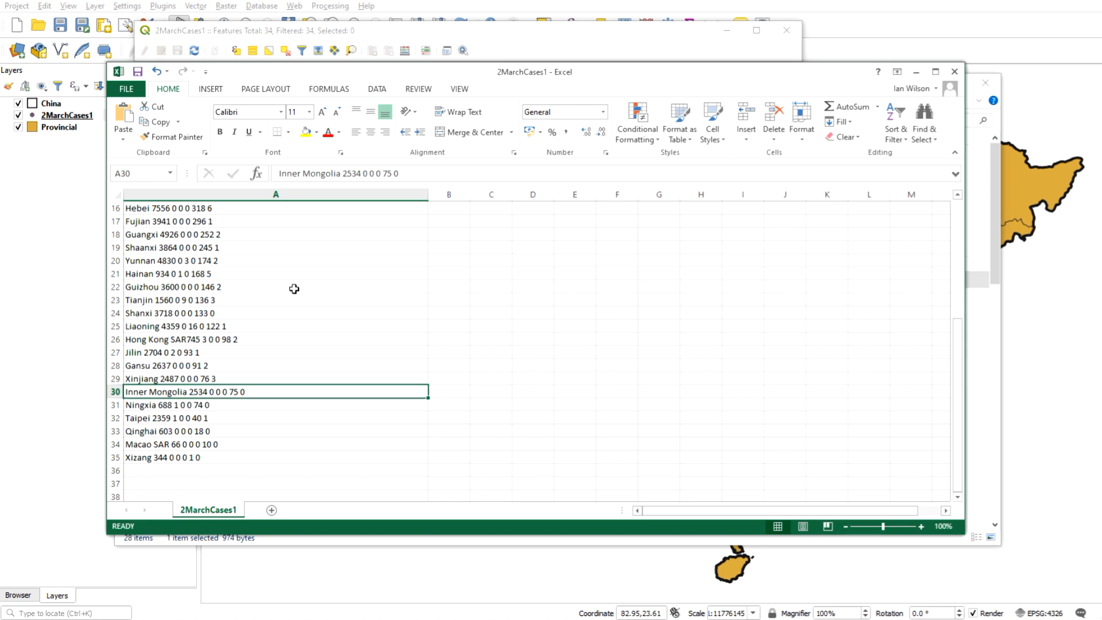
drag(341, 173, 303, 175)
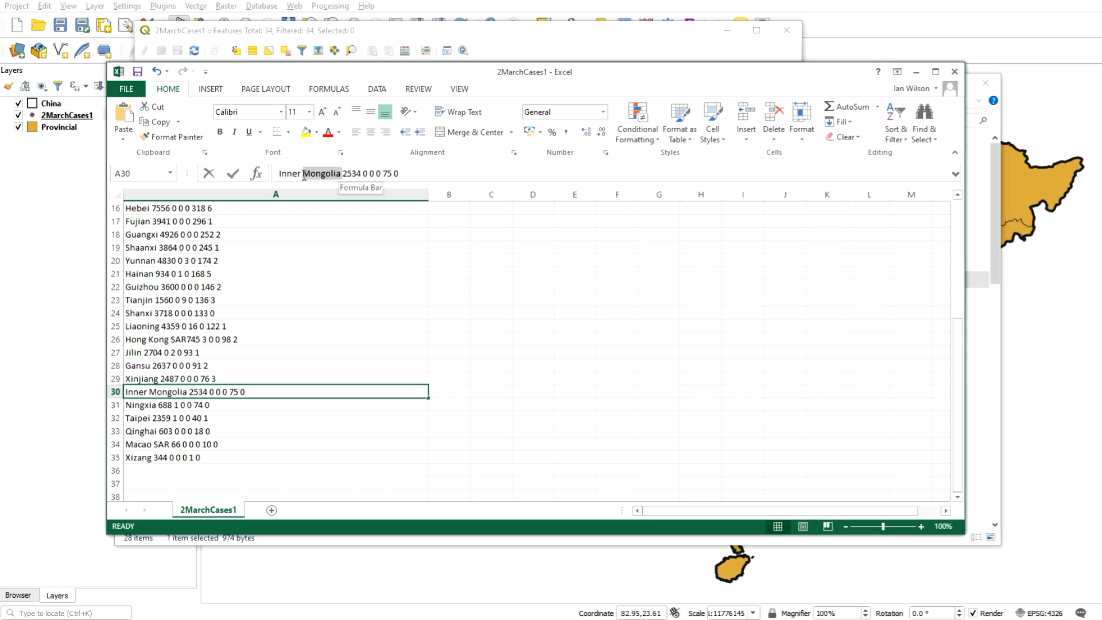
key(BackSpace)
key(BackSpace)
key(Return)
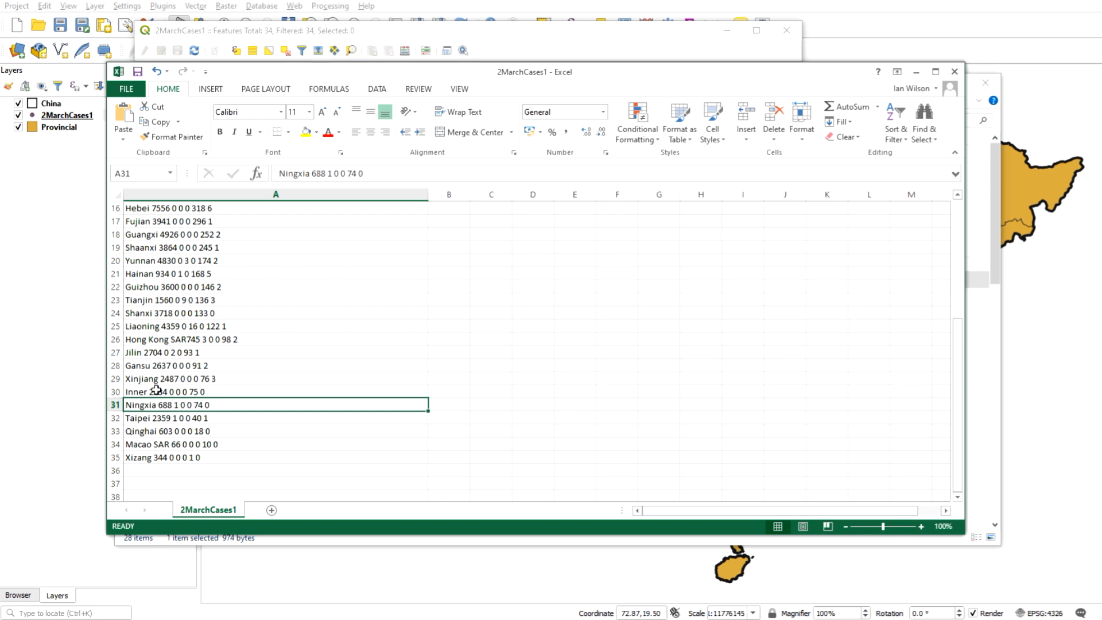
Step: Remove "SAR" from the Macao entry in cell A34, leaving a single-word province name before the figures
click(150, 444)
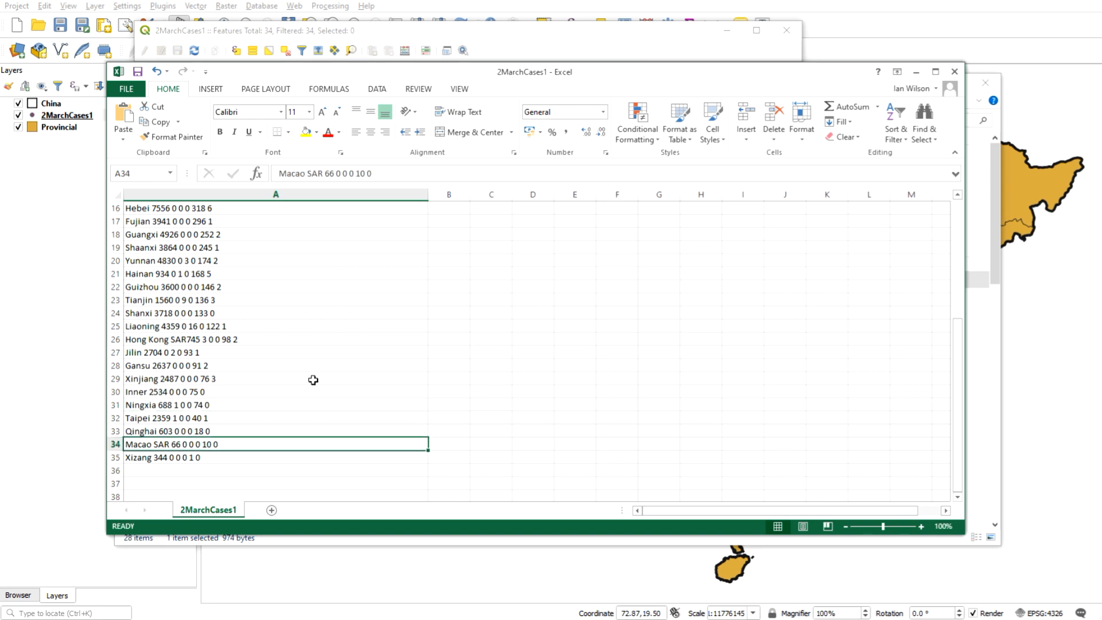
click(326, 173)
key(BackSpace)
key(BackSpace)
key(BackSpace)
key(BackSpace)
key(BackSpace)
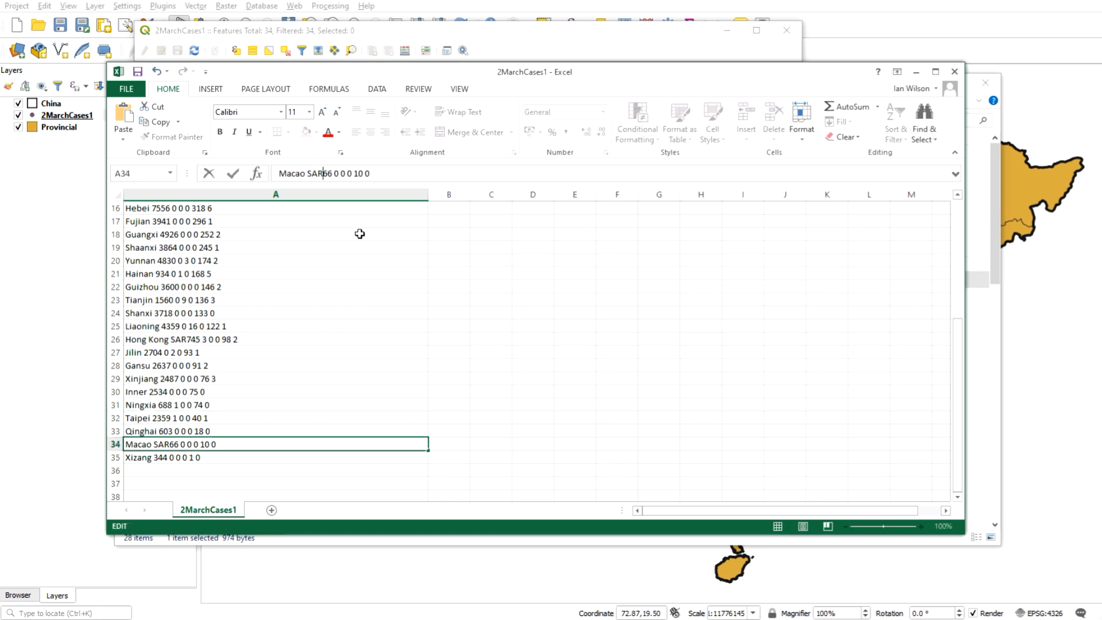
key(alt)
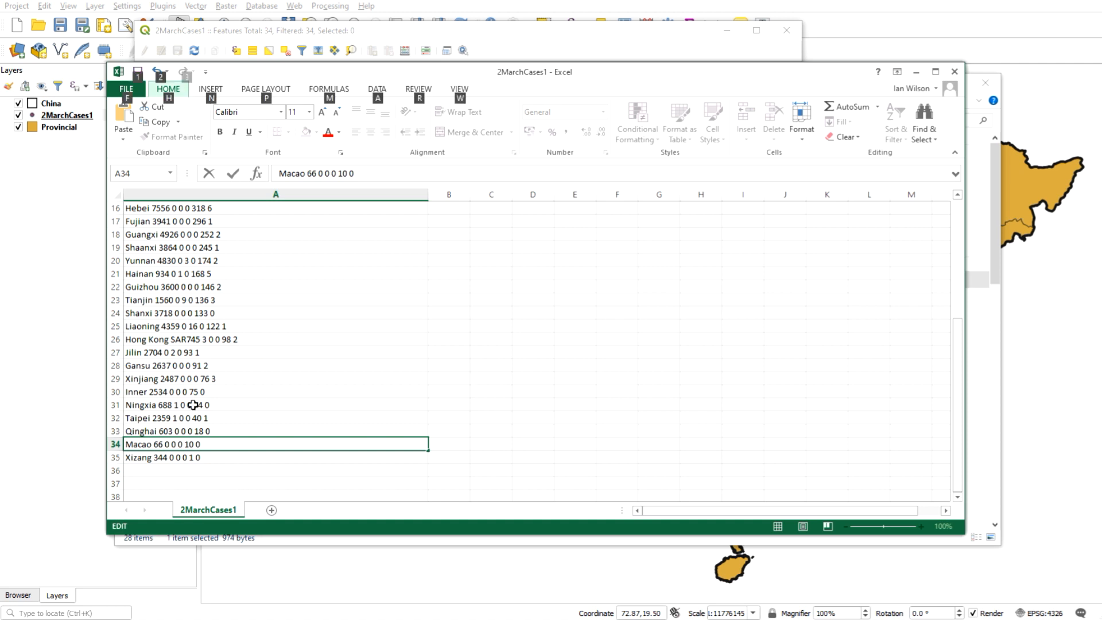
click(152, 396)
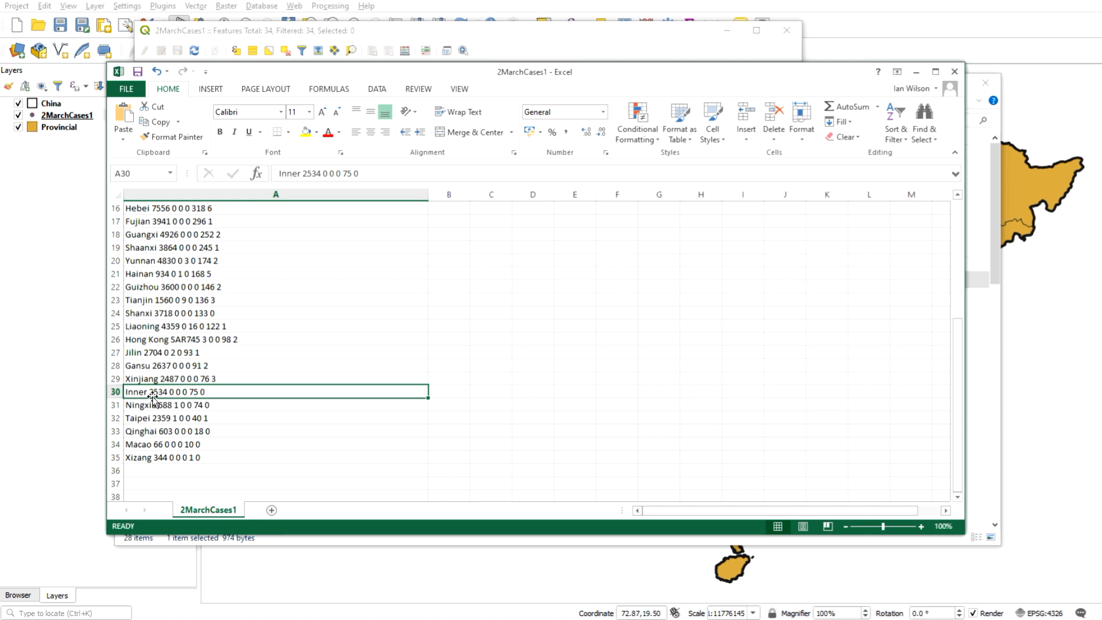
Step: Remove "Kong SAR" from the Hong Kong entry in cell A26, leaving "Hong" before the value 745
click(198, 340)
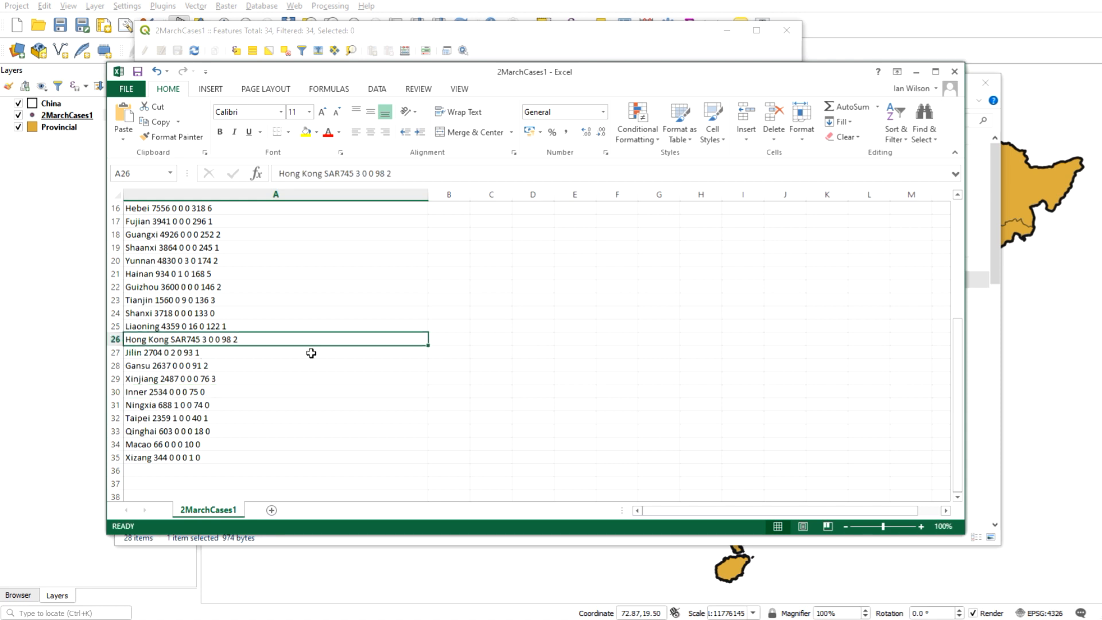
click(340, 174)
key(BackSpace)
key(BackSpace)
key(BackSpace)
key(BackSpace)
key(BackSpace)
key(BackSpace)
key(BackSpace)
key(BackSpace)
key(BackSpace)
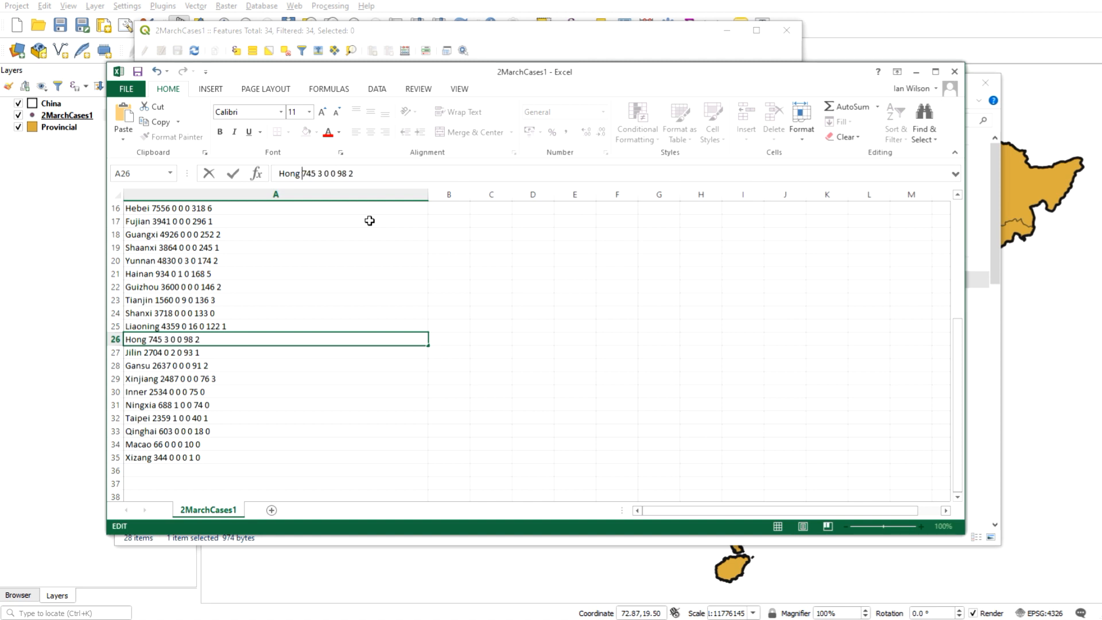
click(294, 389)
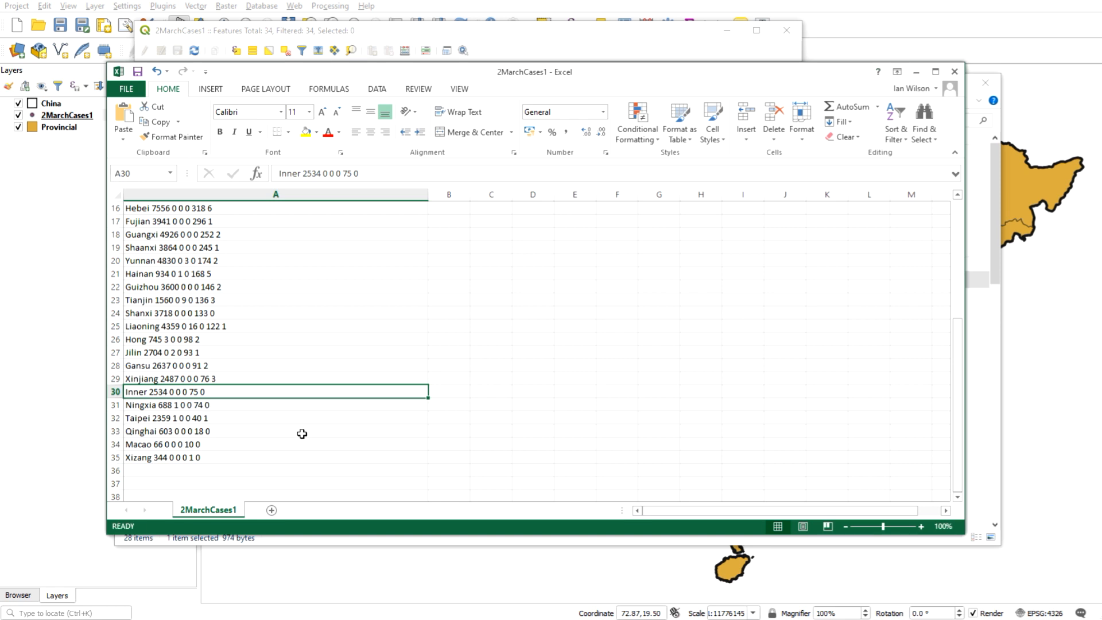
Step: Return to QGIS, open the Provincial layer's attribute table and sort it by NAME_1
click(555, 40)
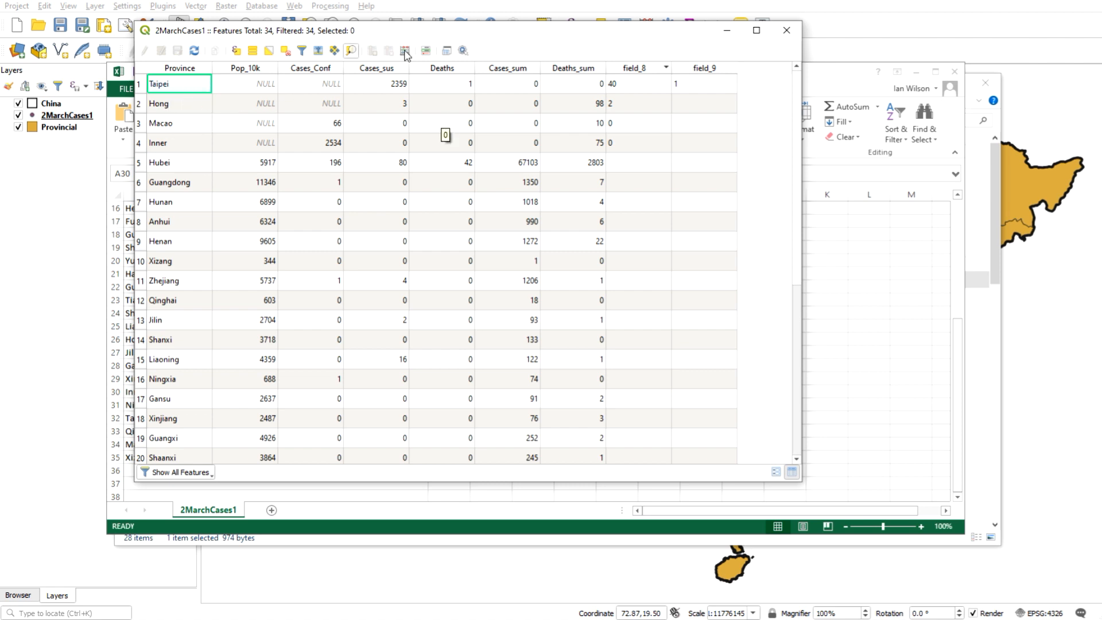
drag(550, 43, 545, 65)
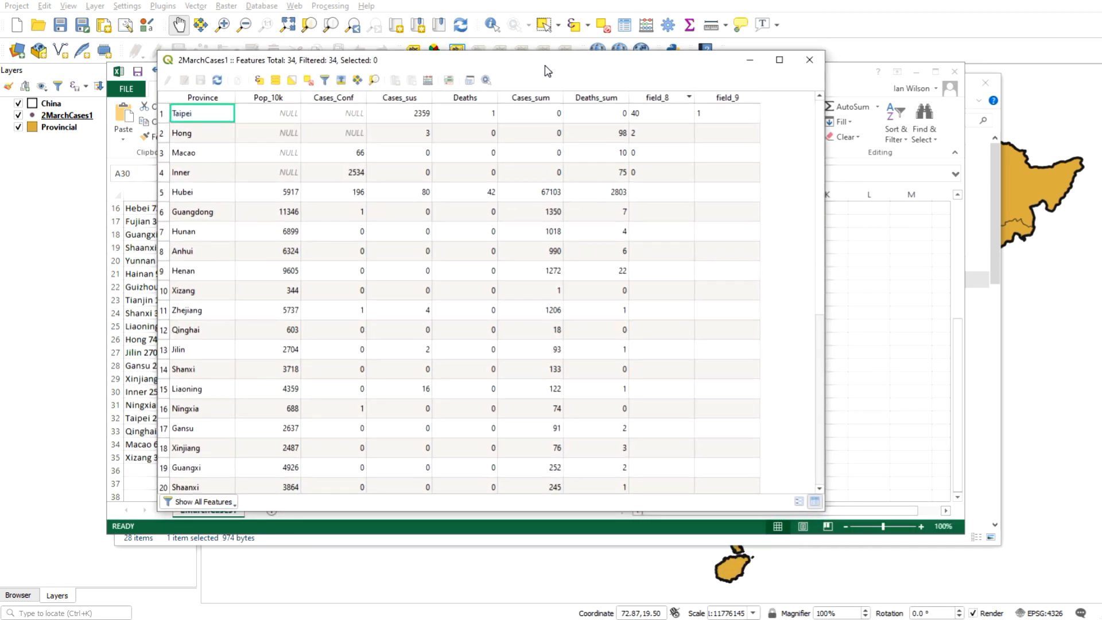
click(75, 128)
right_click(76, 129)
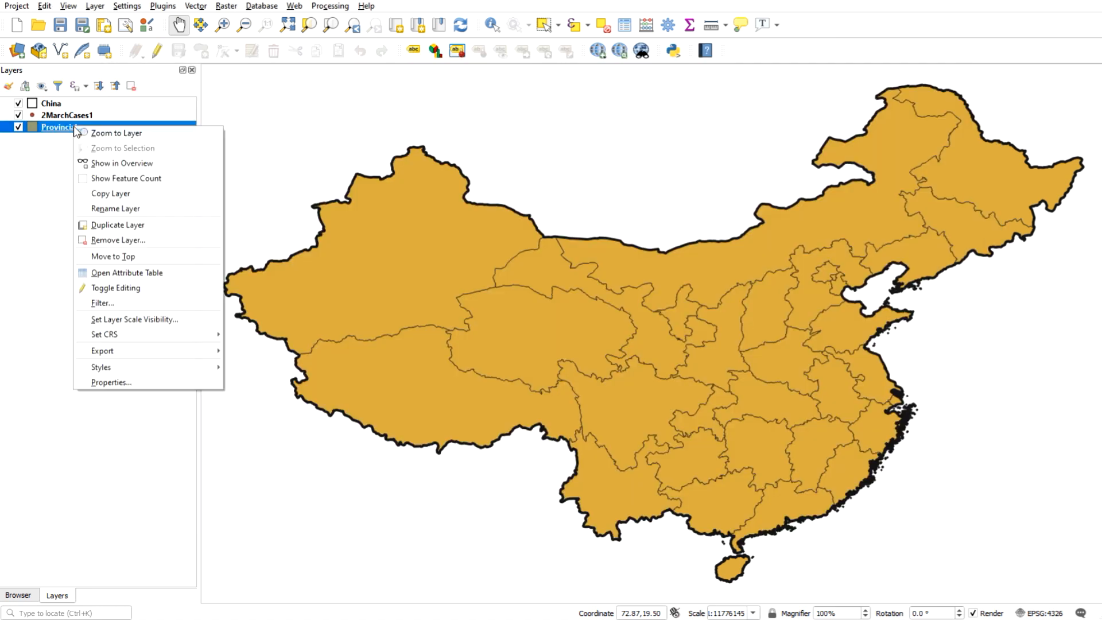
click(194, 274)
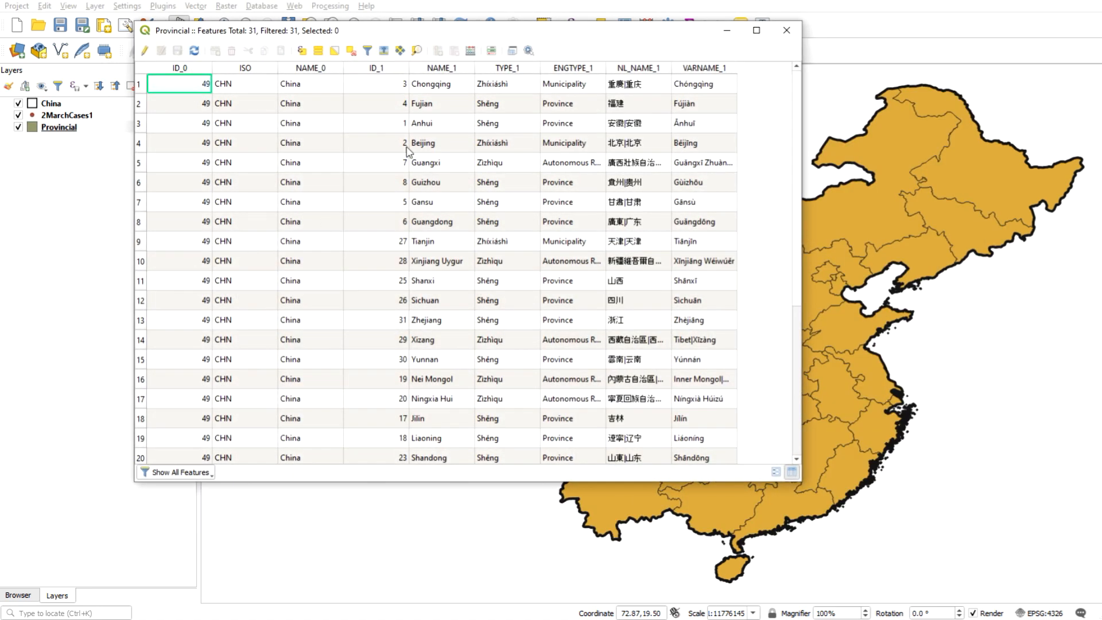
click(438, 70)
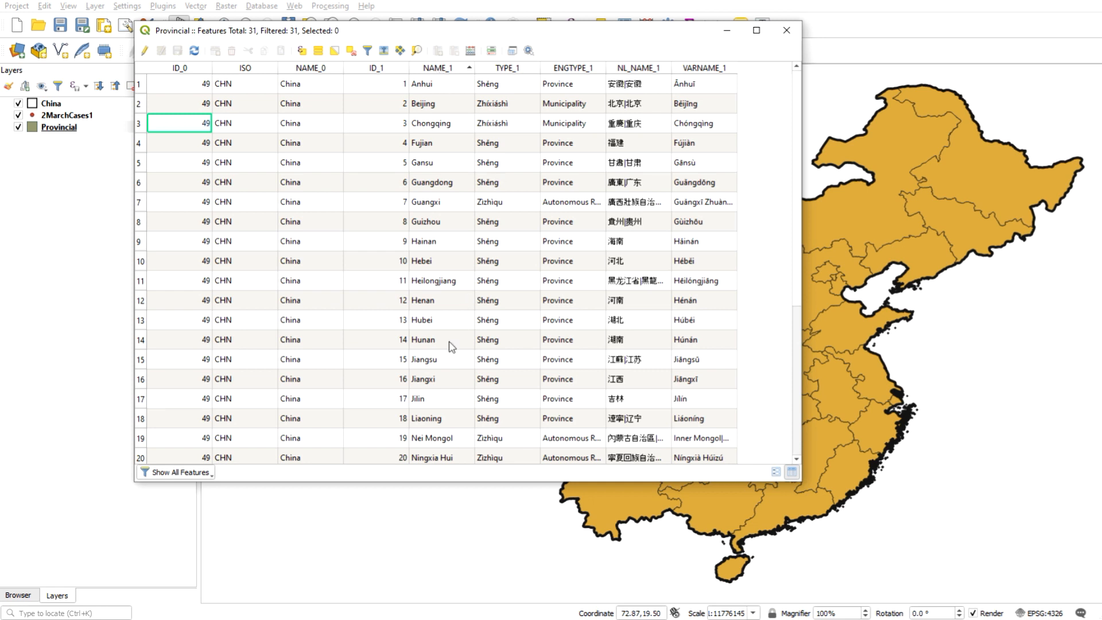
Step: Examine the province names in the Provincial table's NAME_1 column in both sort orders, and close the table
scroll(451, 346, down, 3)
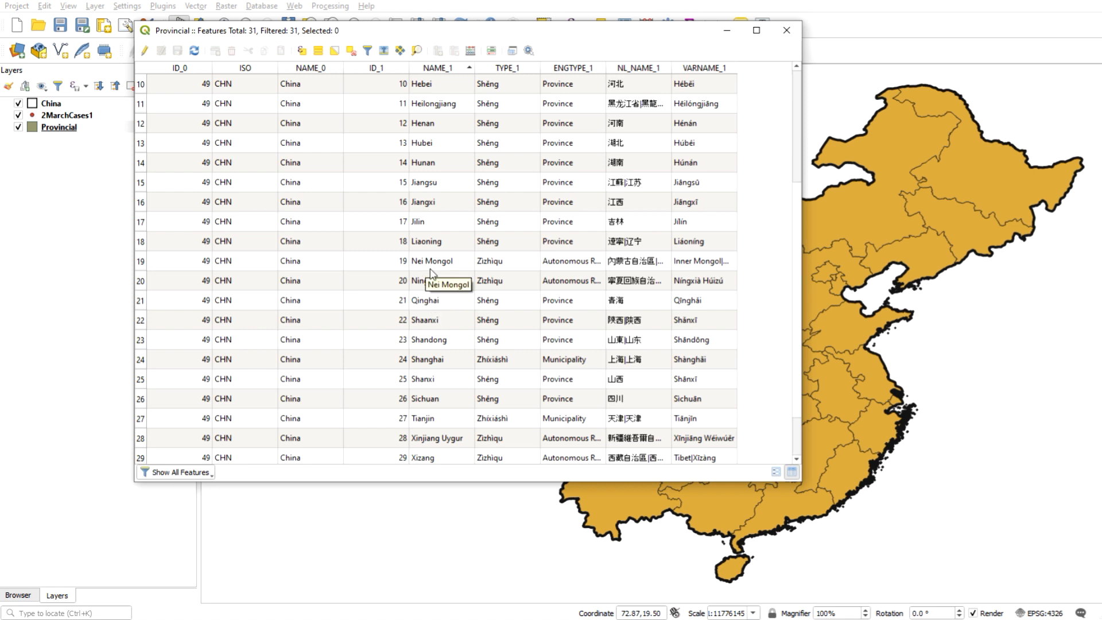
scroll(444, 314, down, 1)
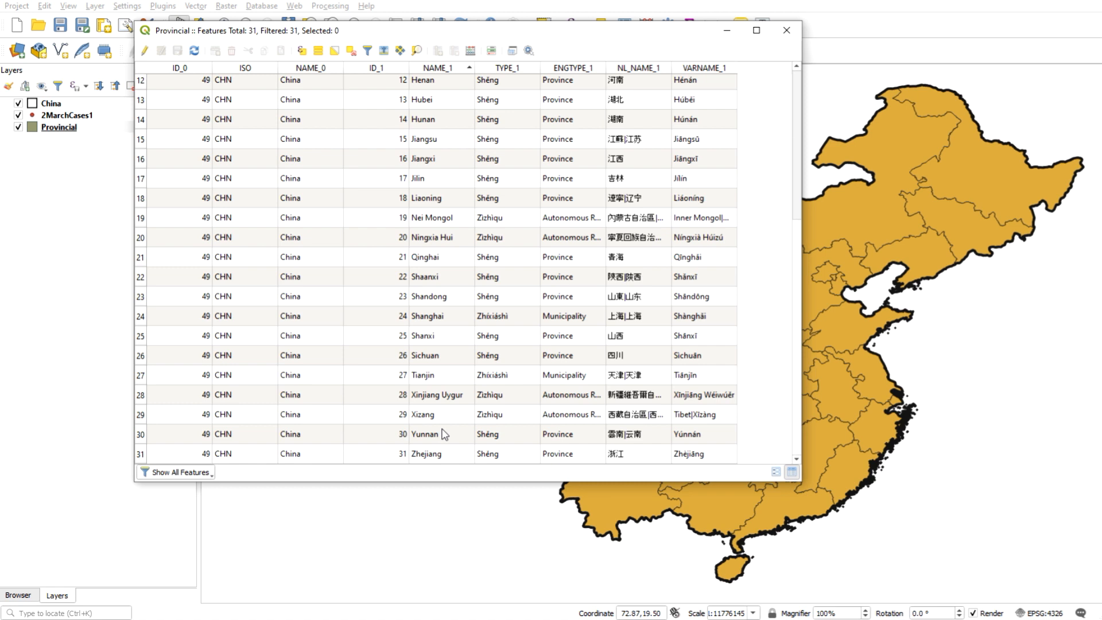
scroll(452, 392, up, 3)
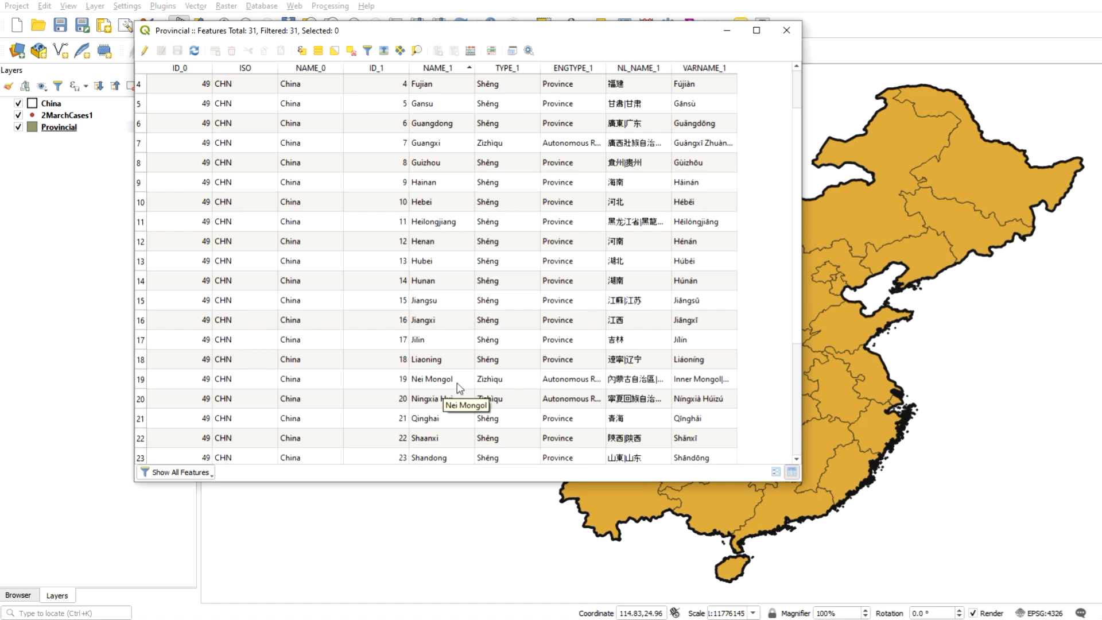
click(439, 69)
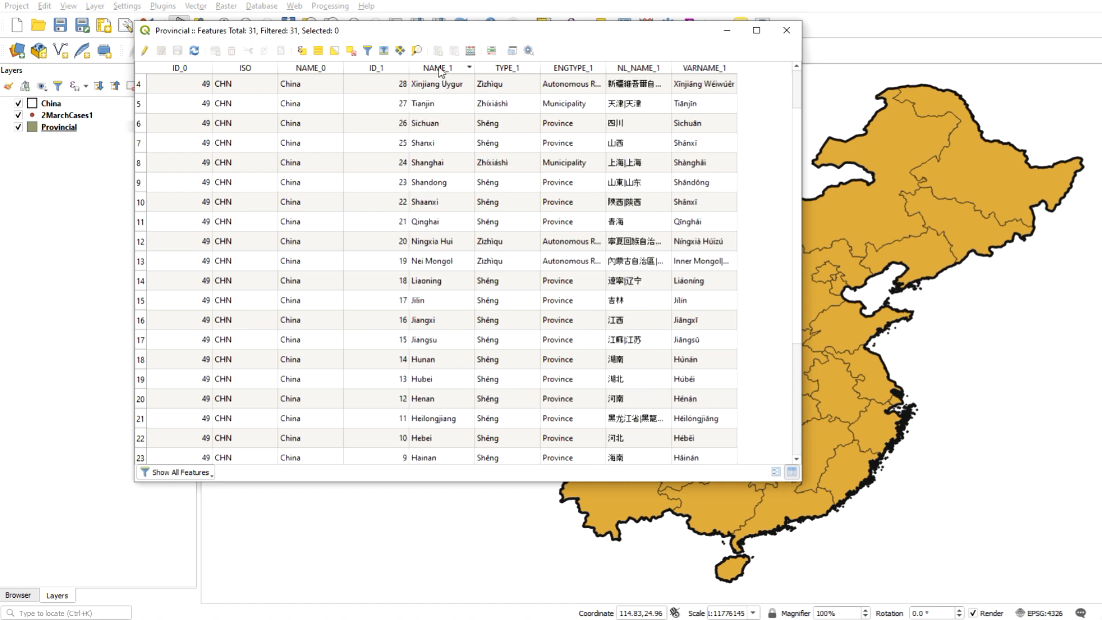
click(439, 69)
scroll(412, 269, up, 1)
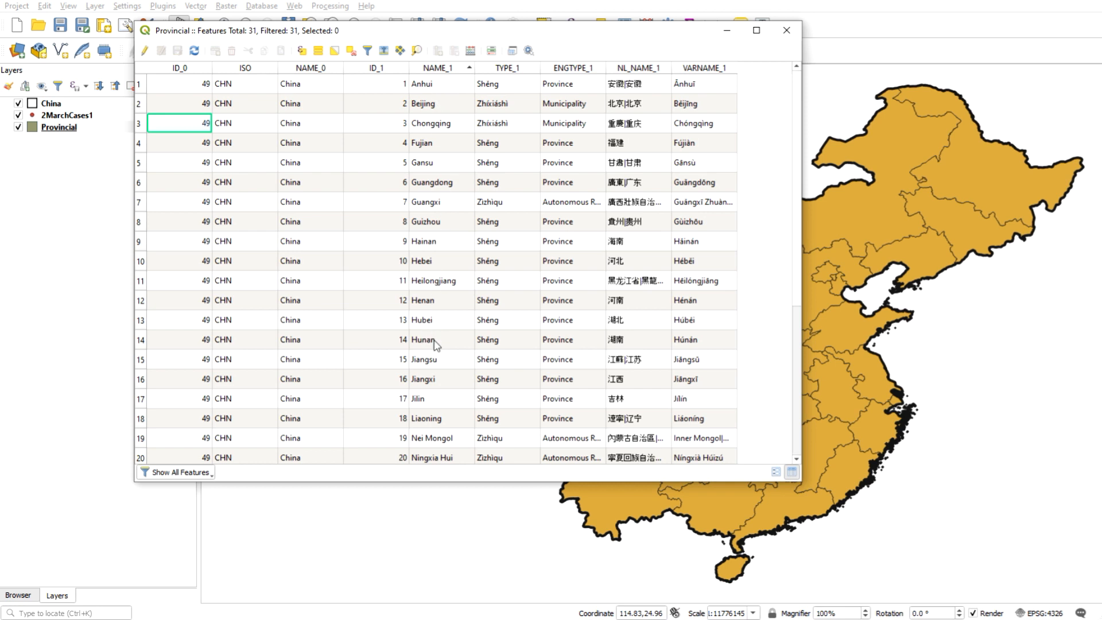
scroll(439, 300, down, 2)
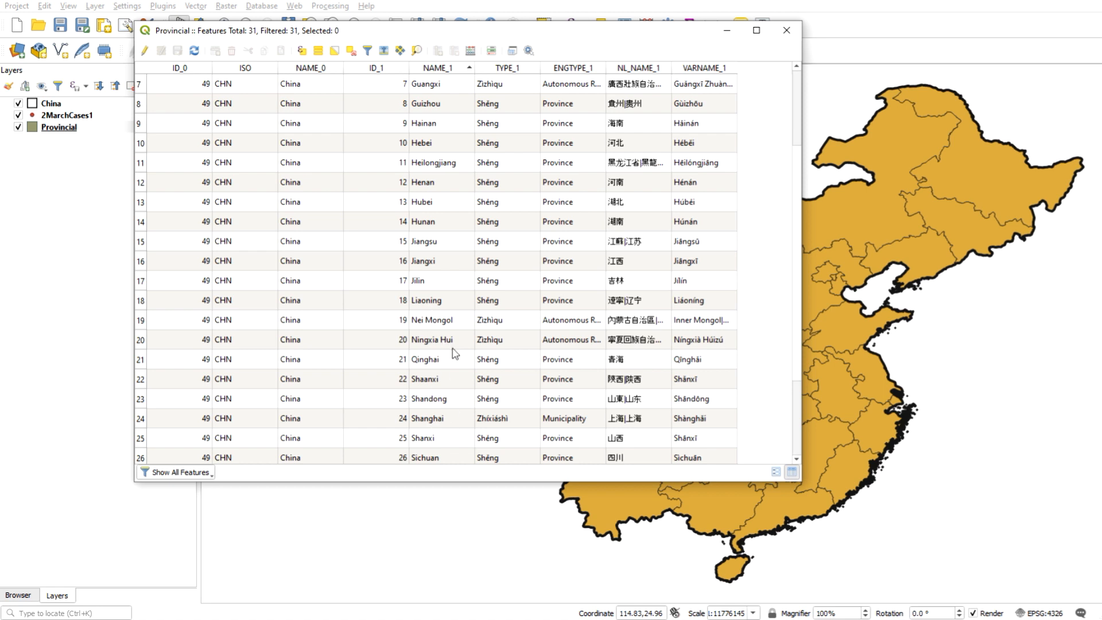
scroll(446, 350, down, 2)
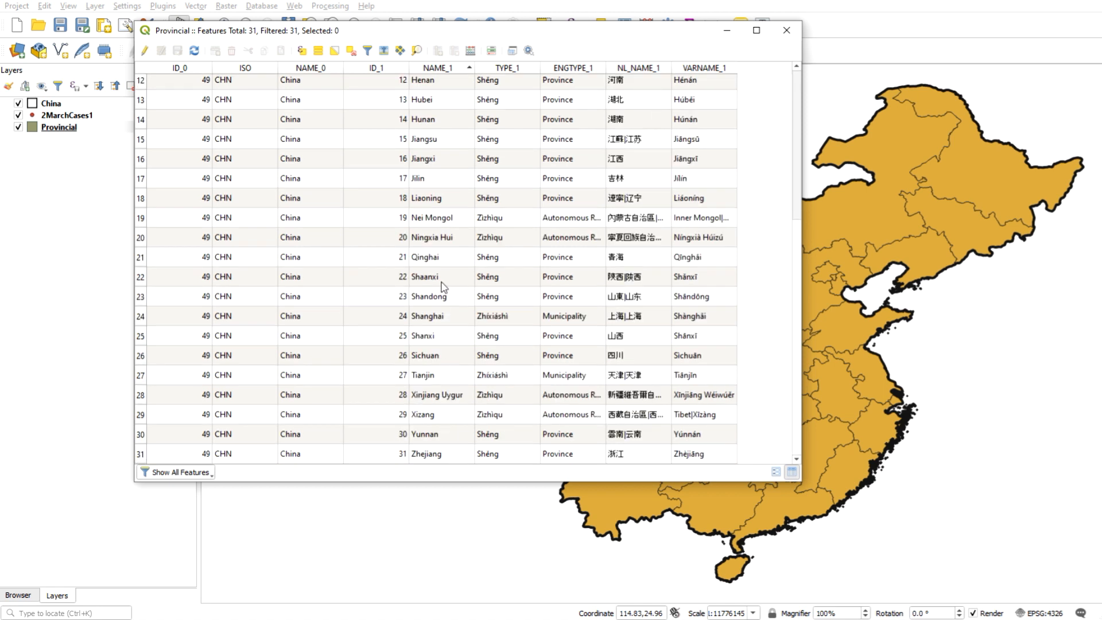
scroll(441, 213, up, 4)
scroll(442, 236, down, 4)
click(789, 28)
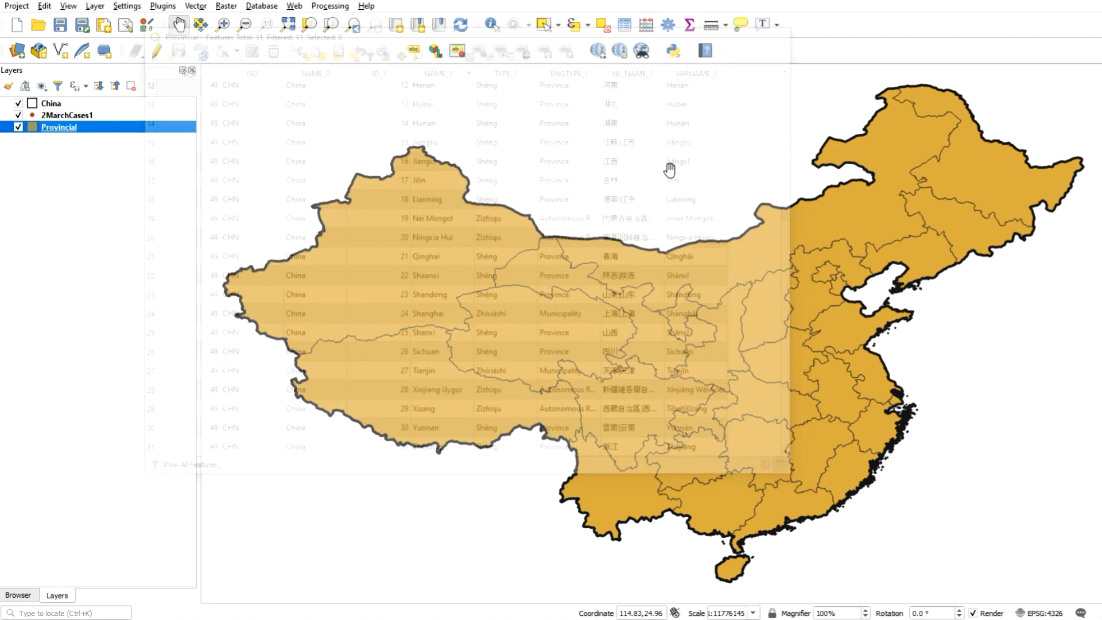
Step: Switch to Excel, save the edited 2MarchCases1 file in CSV (Comma delimited) format, and close it
key(alt+Tab)
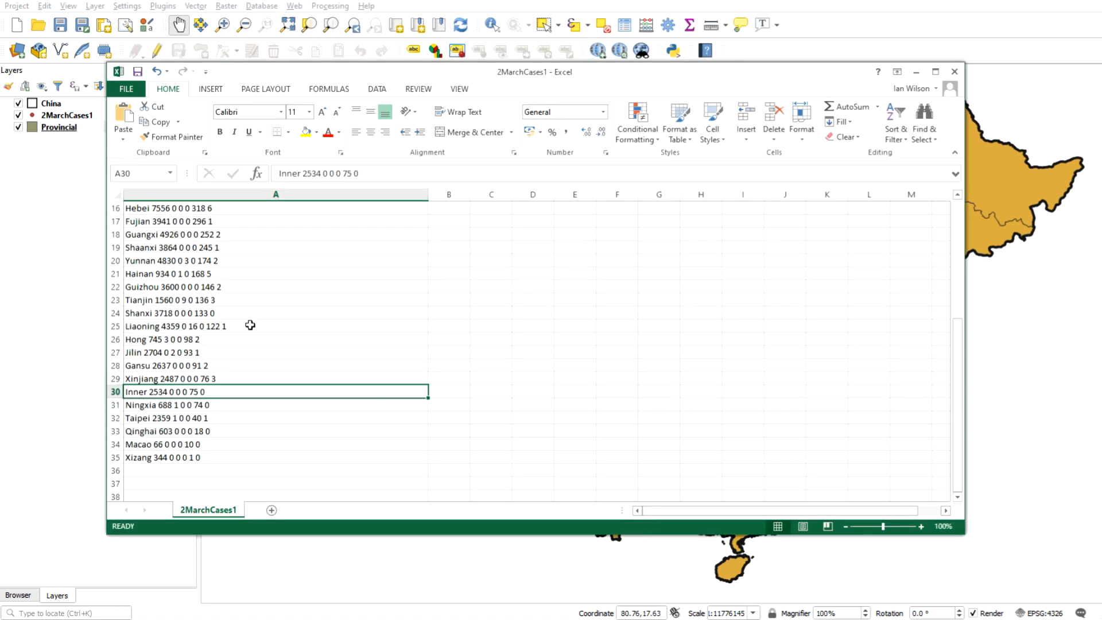
click(137, 71)
click(512, 338)
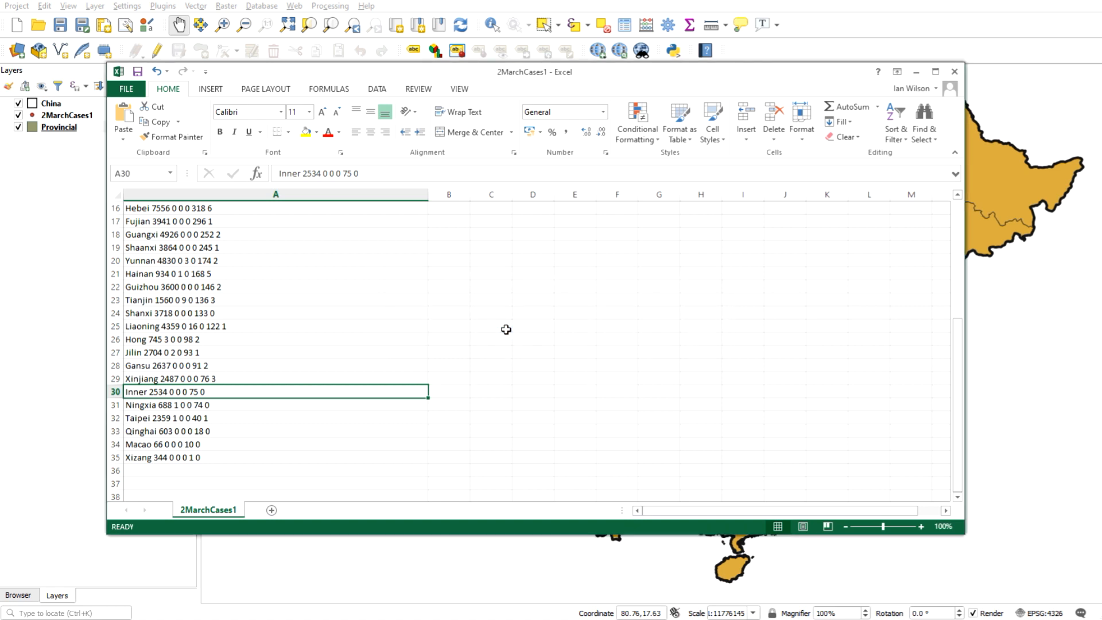
click(953, 73)
click(500, 314)
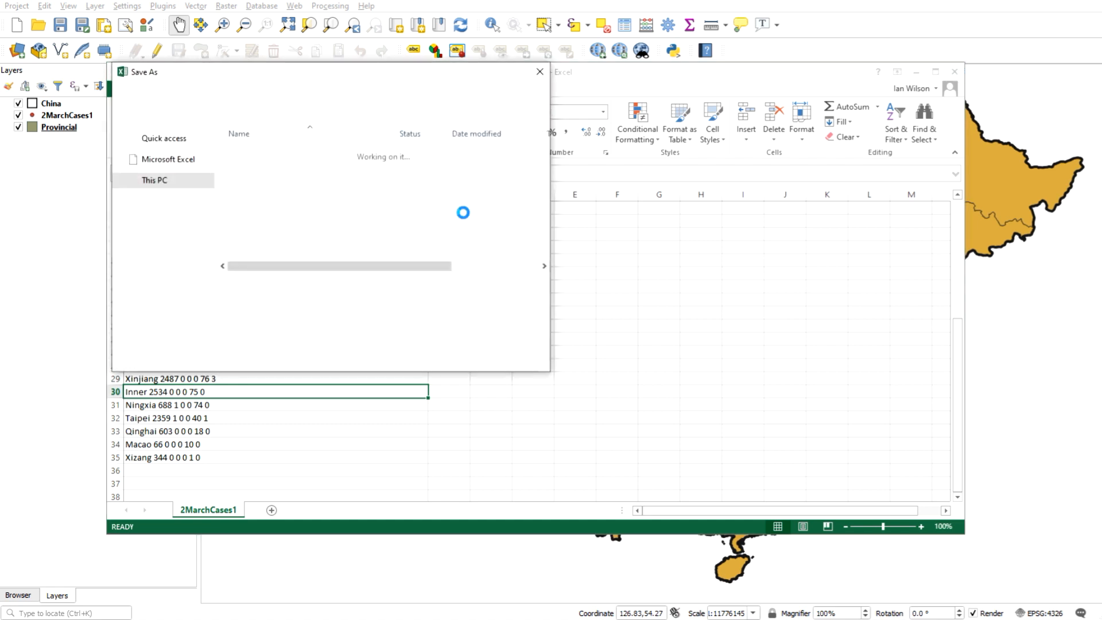
click(458, 359)
click(584, 304)
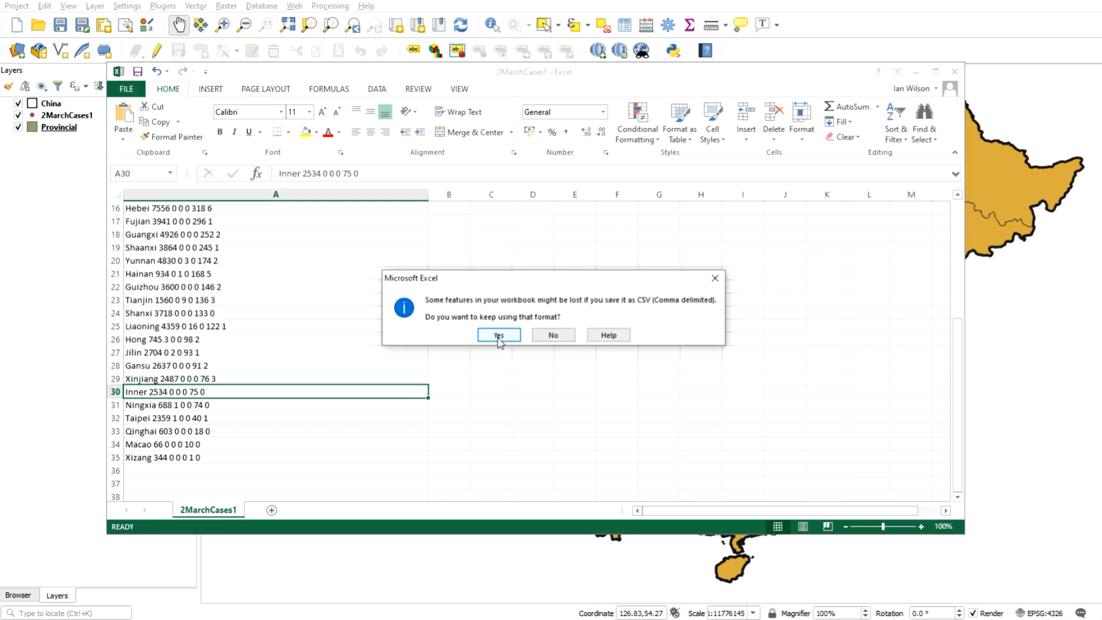
click(498, 335)
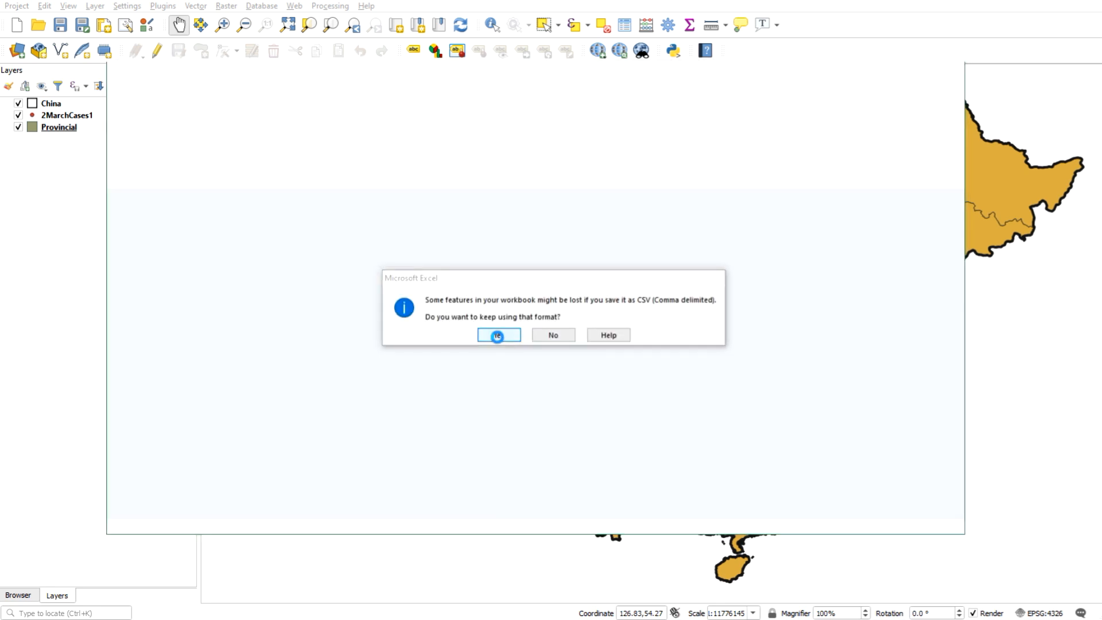
click(364, 209)
Step: Check the corrected rows in the 2MarchCases1 attribute table, close it and remove the 2MarchCases1 layer from the project
click(67, 115)
right_click(101, 117)
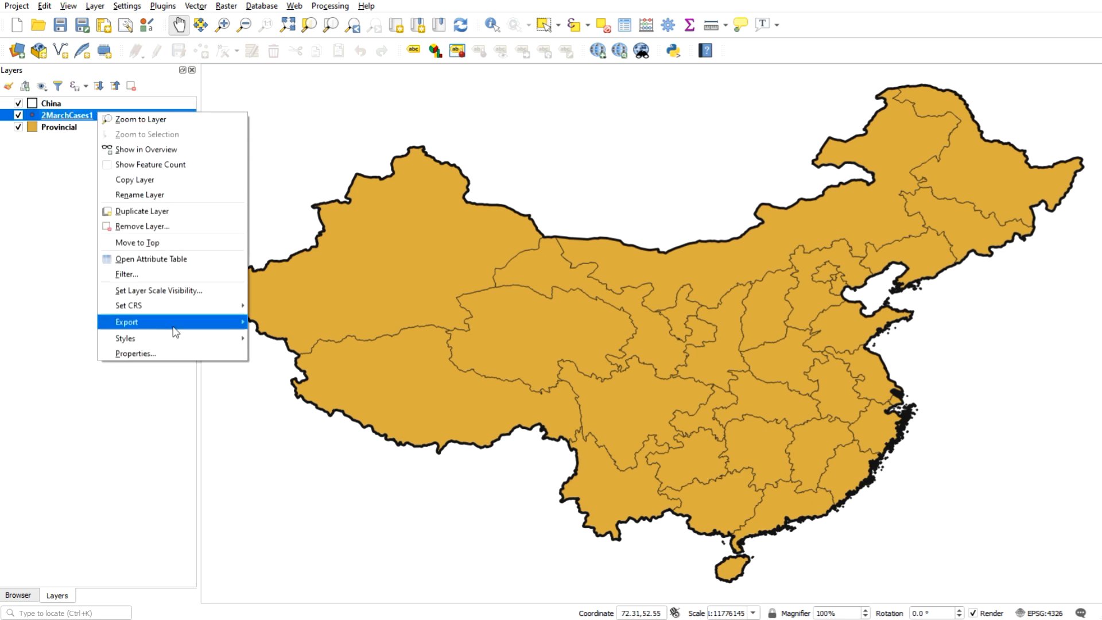
click(167, 265)
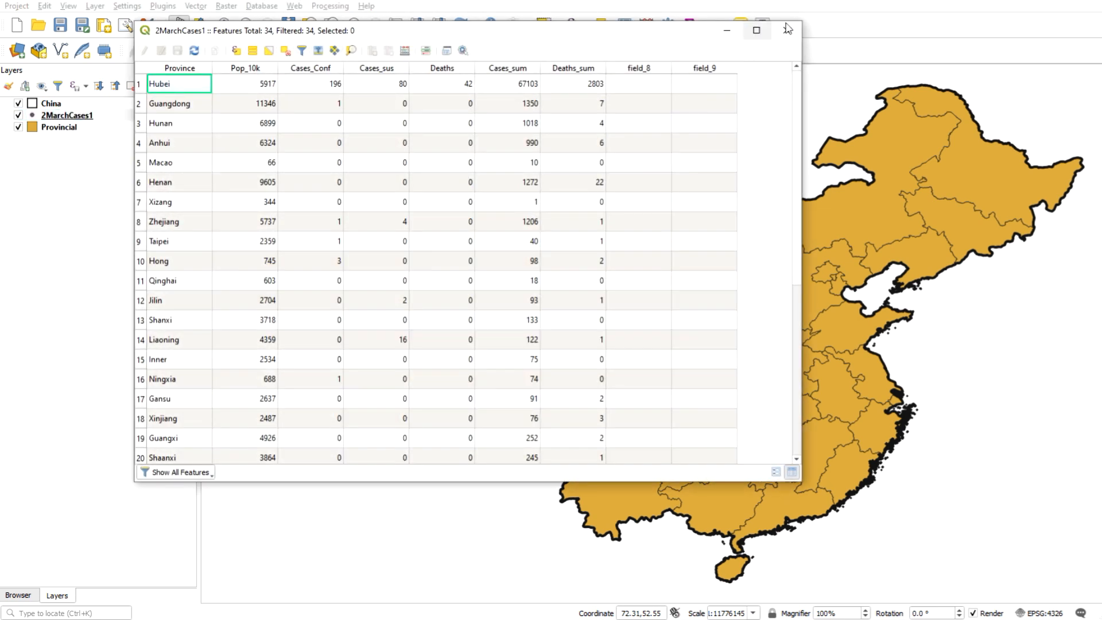
click(787, 29)
key(ctrl+d)
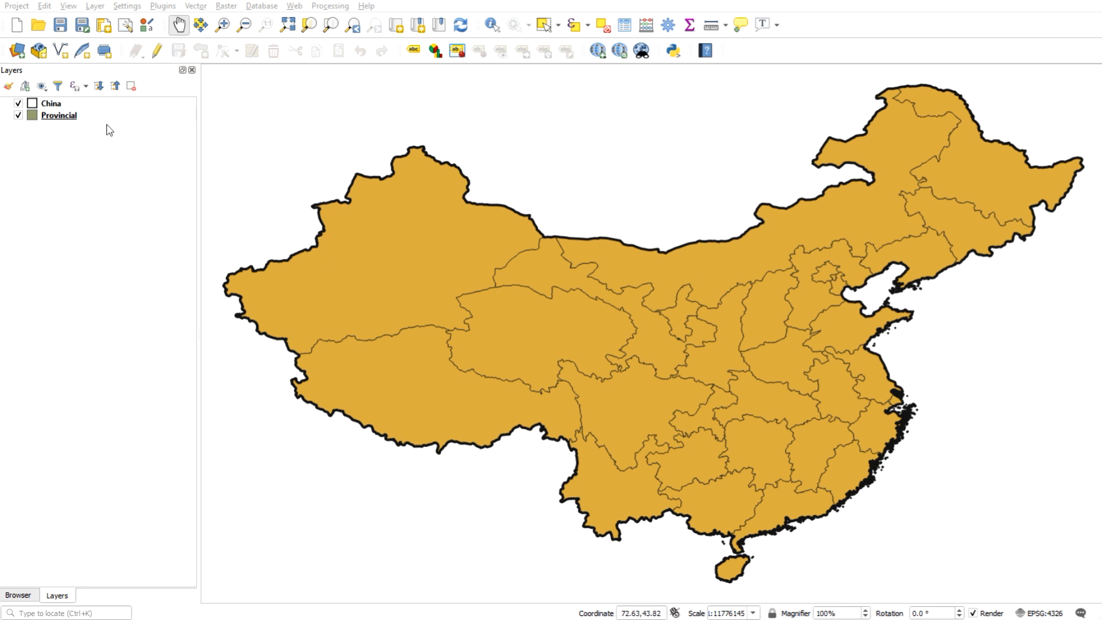
Step: Open the Provincial attribute table again, sort it by NAME_1 and move its window fully into view
right_click(86, 115)
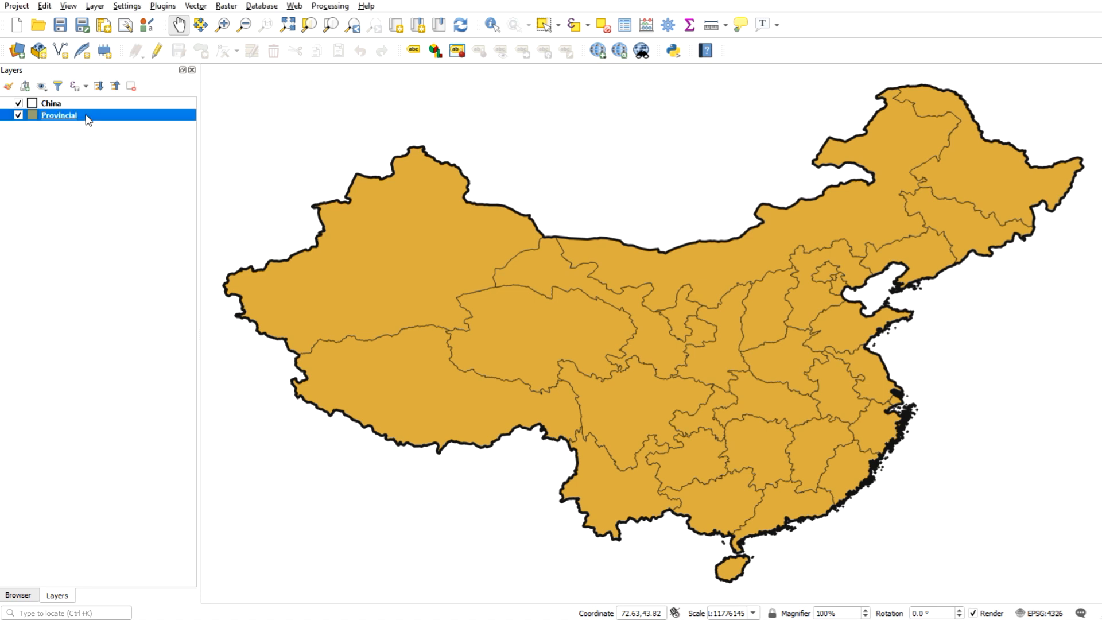
click(199, 264)
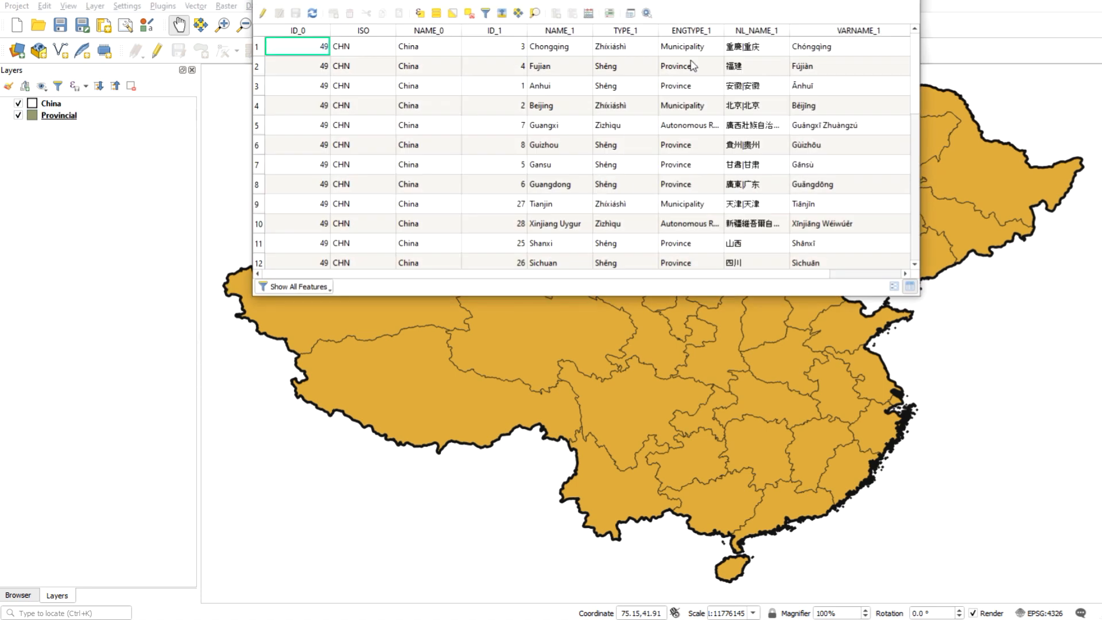
click(571, 32)
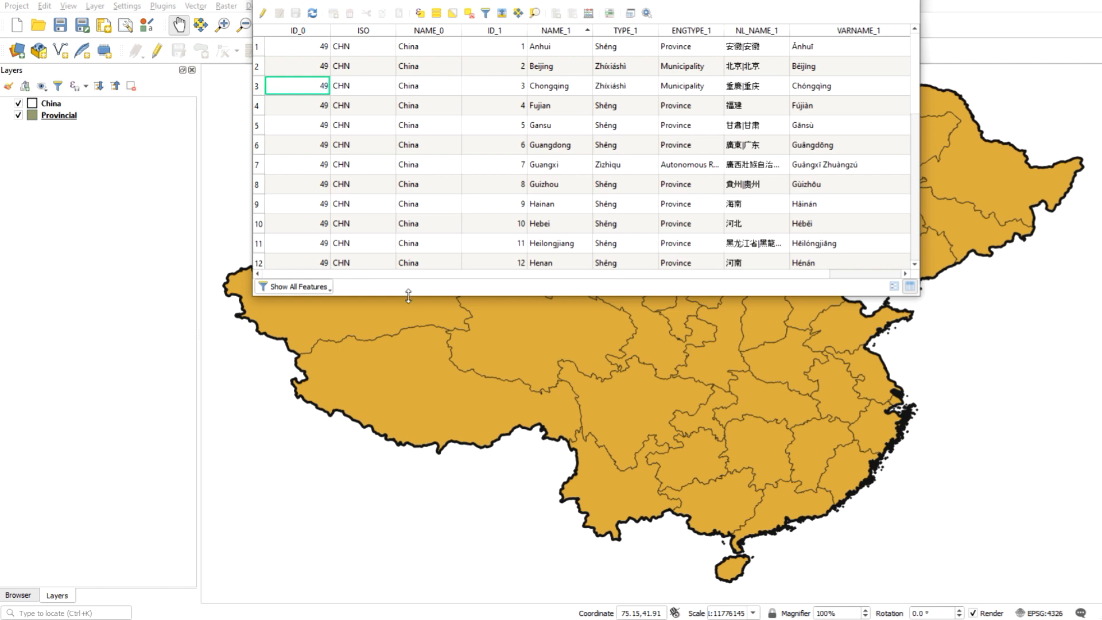
drag(489, 1, 420, 87)
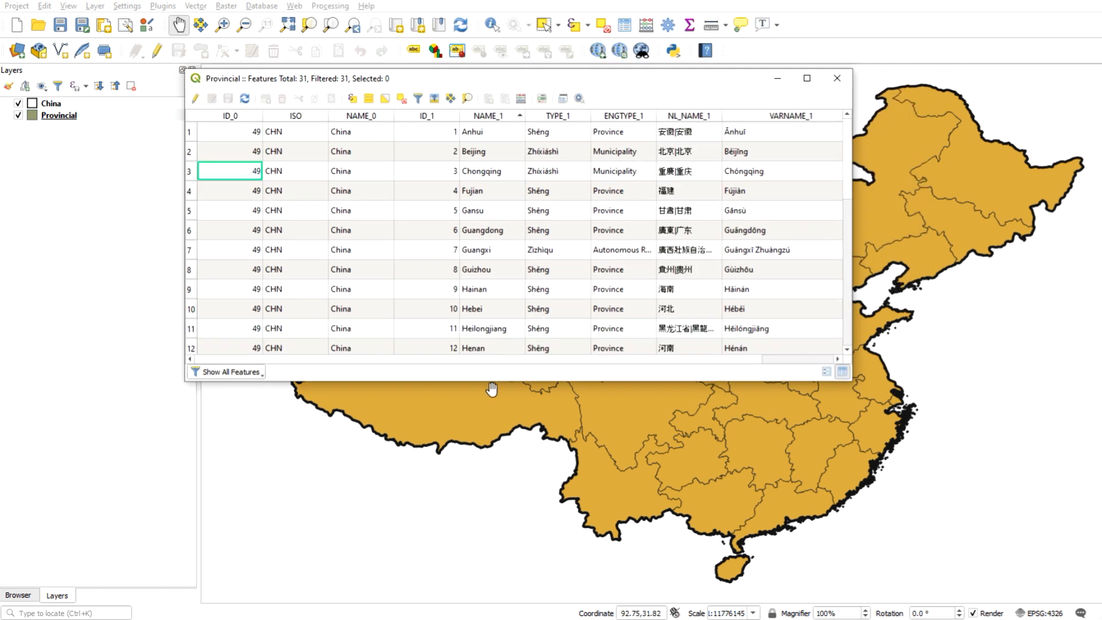
Step: Enlarge the Provincial attribute table window and examine all province names in NAME_1 against their variant names
drag(490, 384, 510, 532)
scroll(488, 253, down, 4)
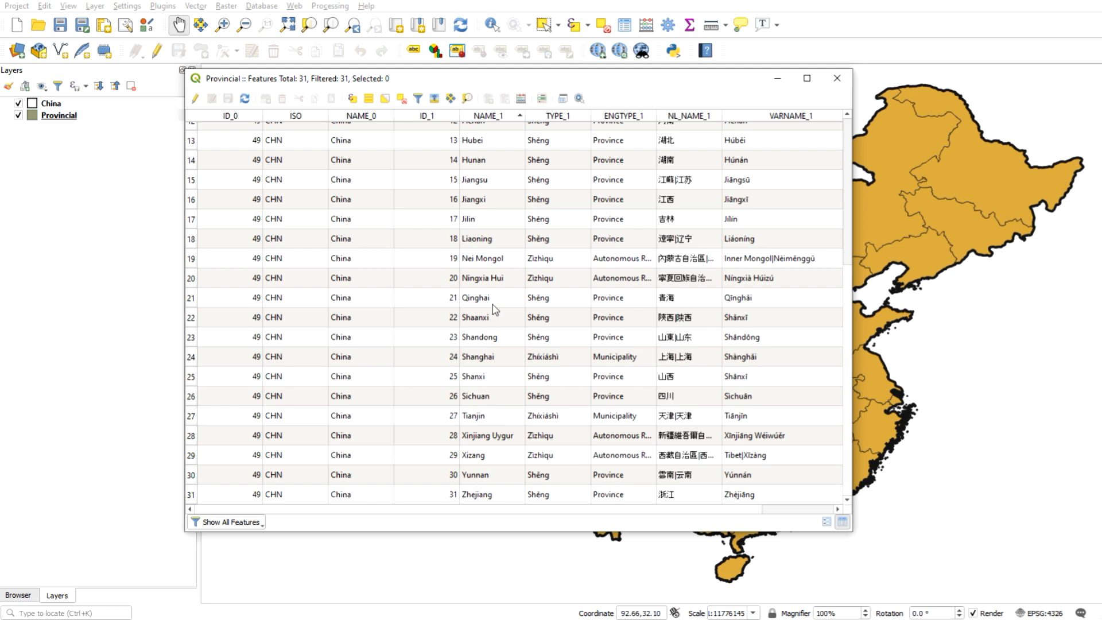
scroll(495, 287, up, 4)
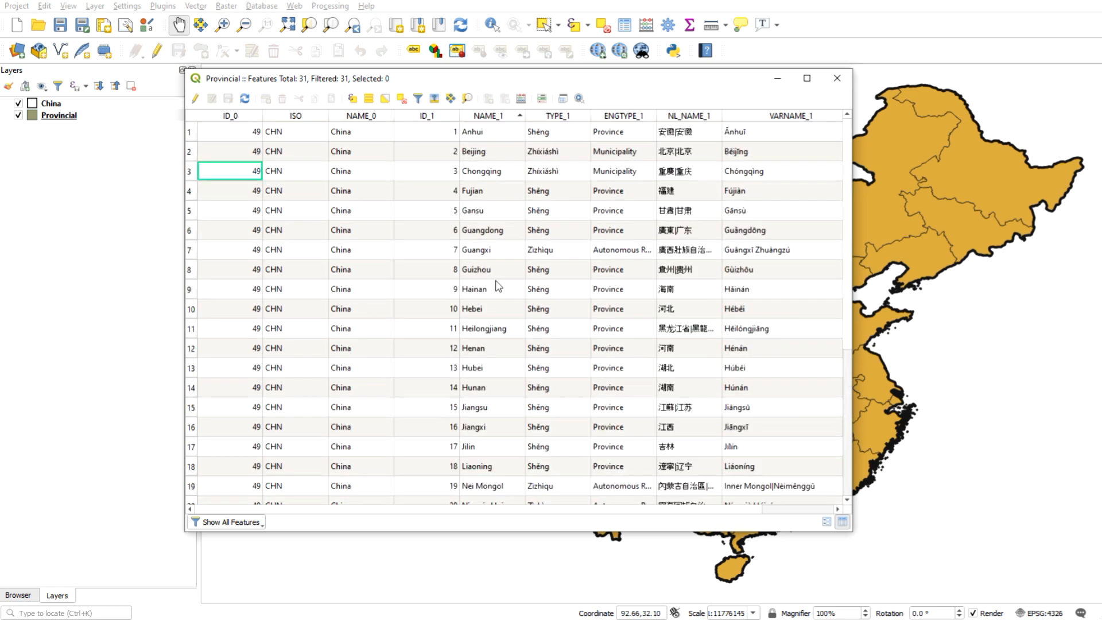
scroll(498, 297, down, 4)
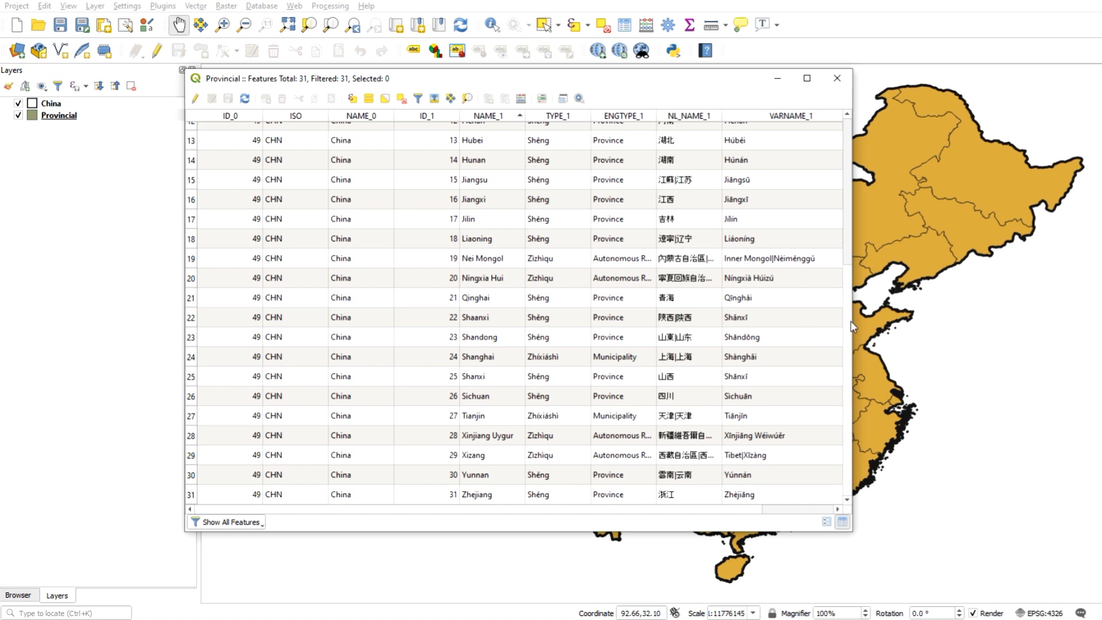
drag(852, 321, 985, 322)
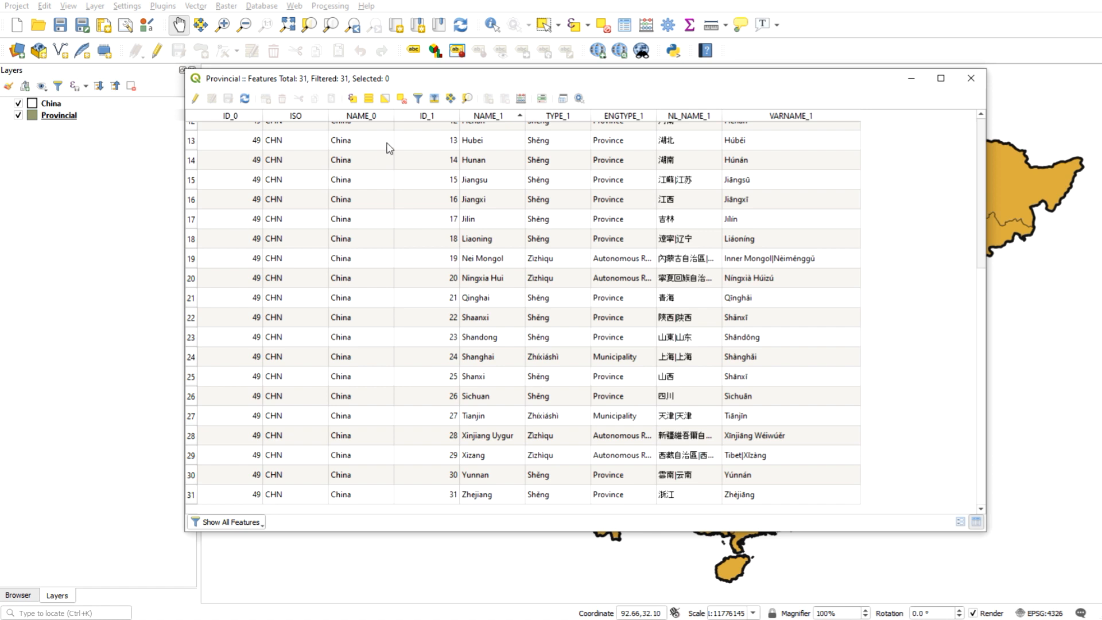
scroll(386, 189, up, 4)
scroll(479, 287, down, 3)
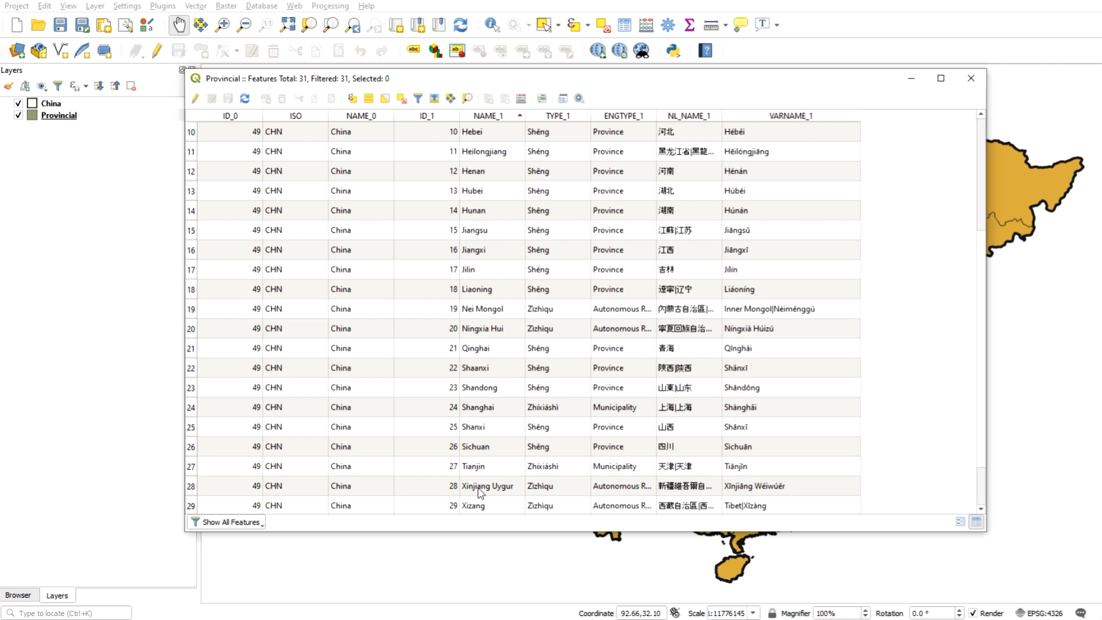
scroll(514, 439, up, 3)
scroll(492, 321, down, 4)
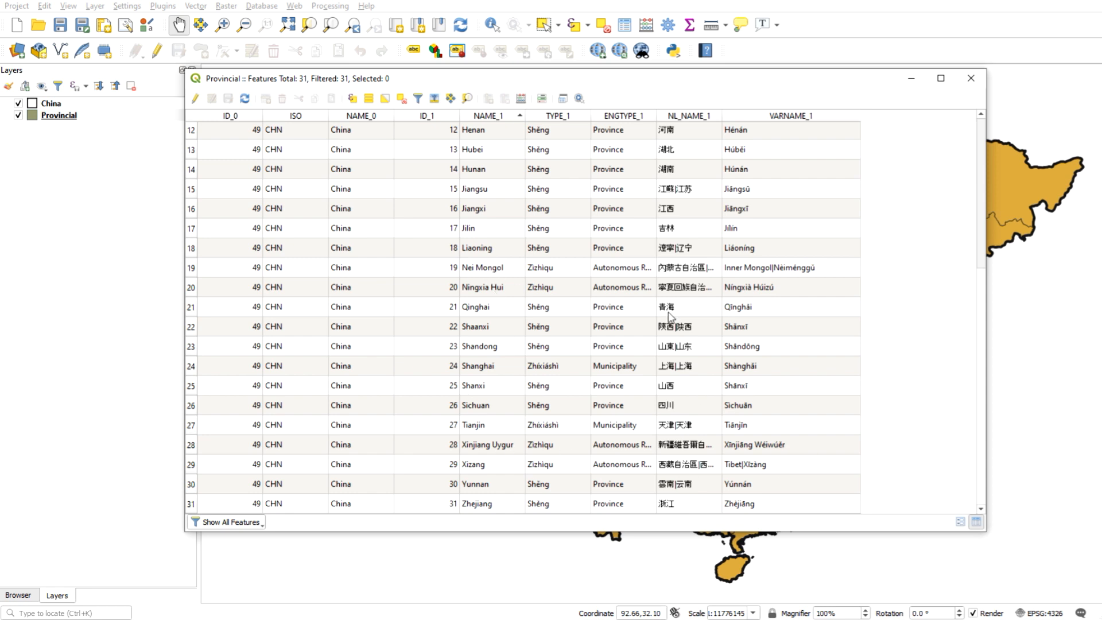
Step: Start editing the Provincial layer and add a Text (string) field named LINK
click(196, 99)
click(488, 99)
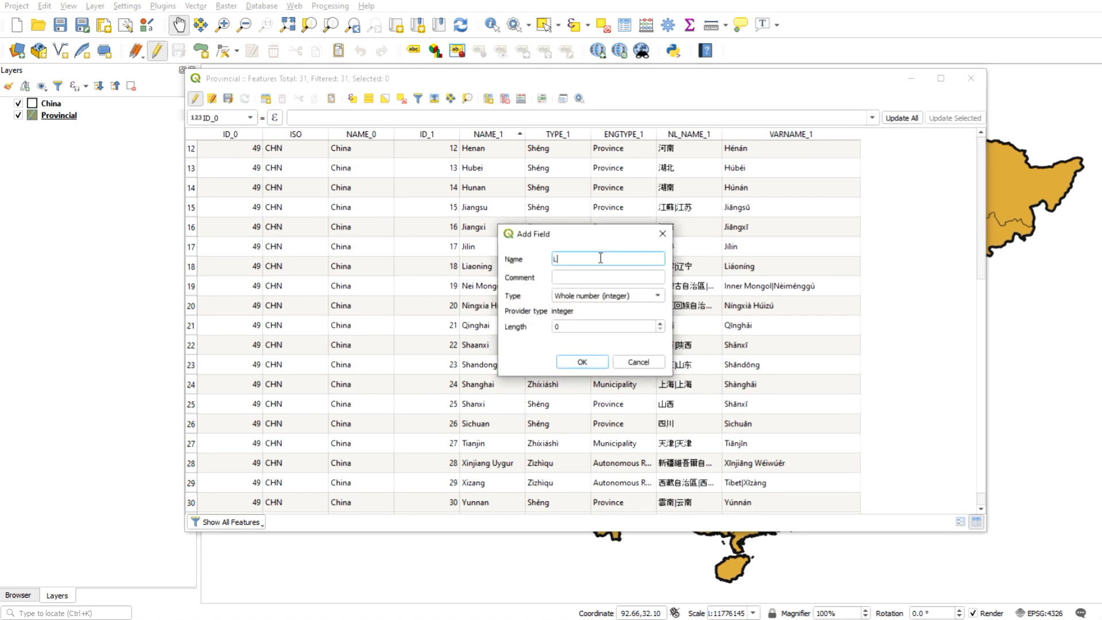
click(635, 296)
click(597, 341)
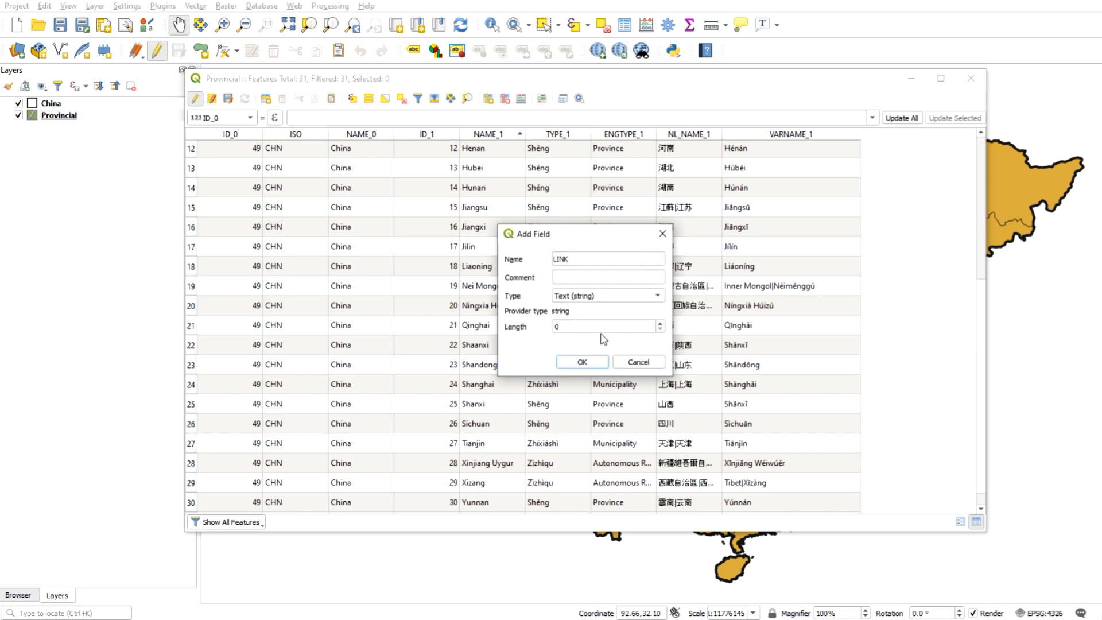
double_click(564, 327)
click(582, 362)
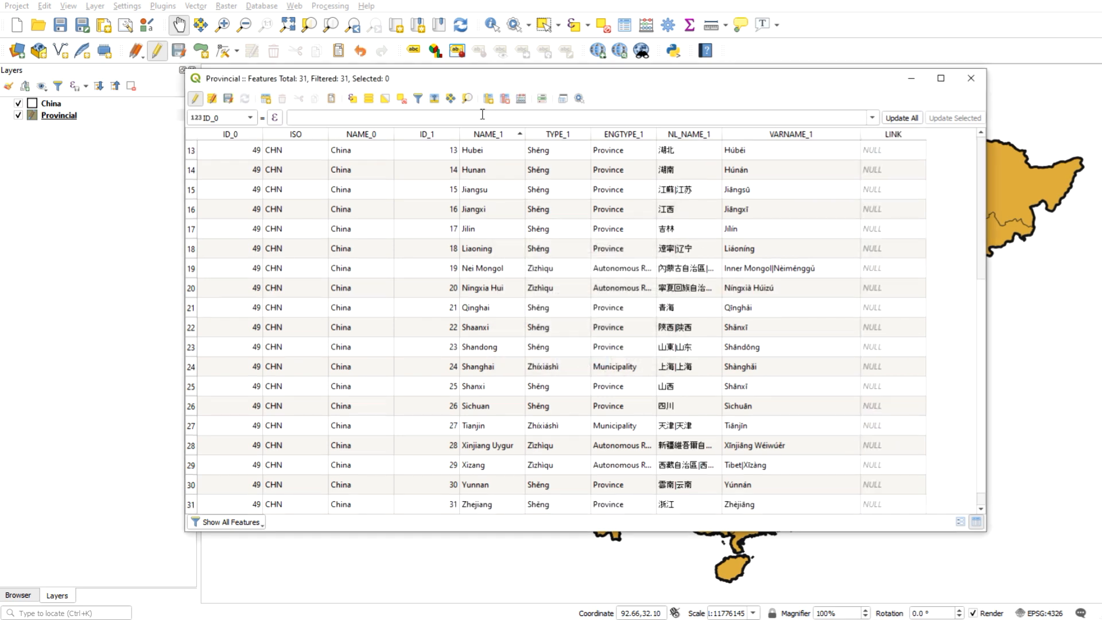
Step: Update the existing LINK field with the NAME_1 values using the Field Calculator
click(522, 100)
click(330, 94)
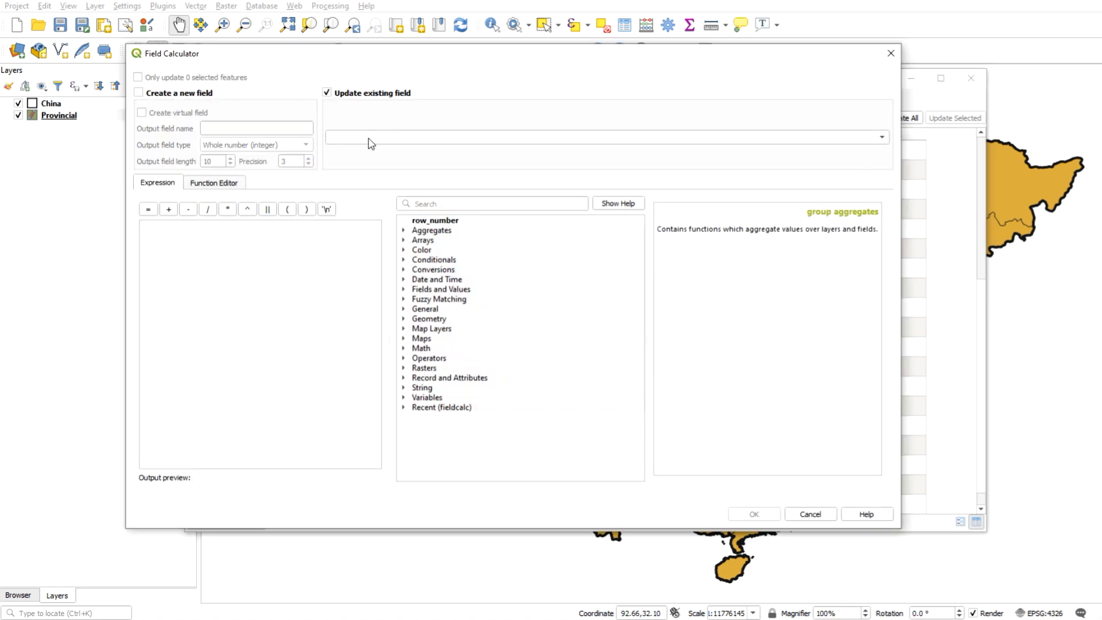
click(369, 138)
click(380, 262)
click(403, 290)
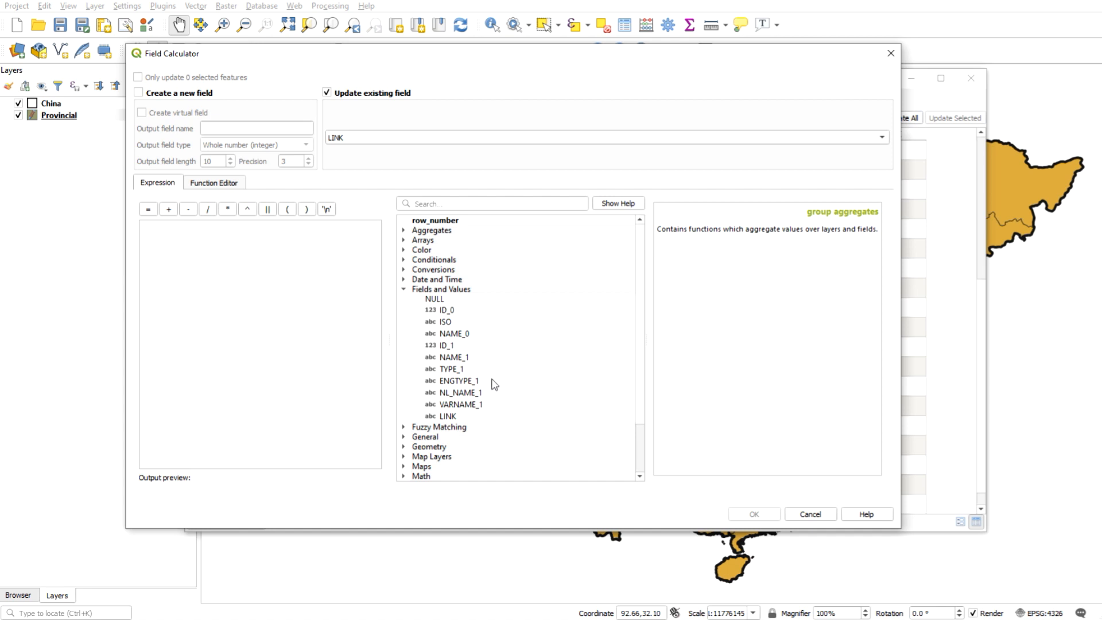
double_click(459, 357)
click(754, 514)
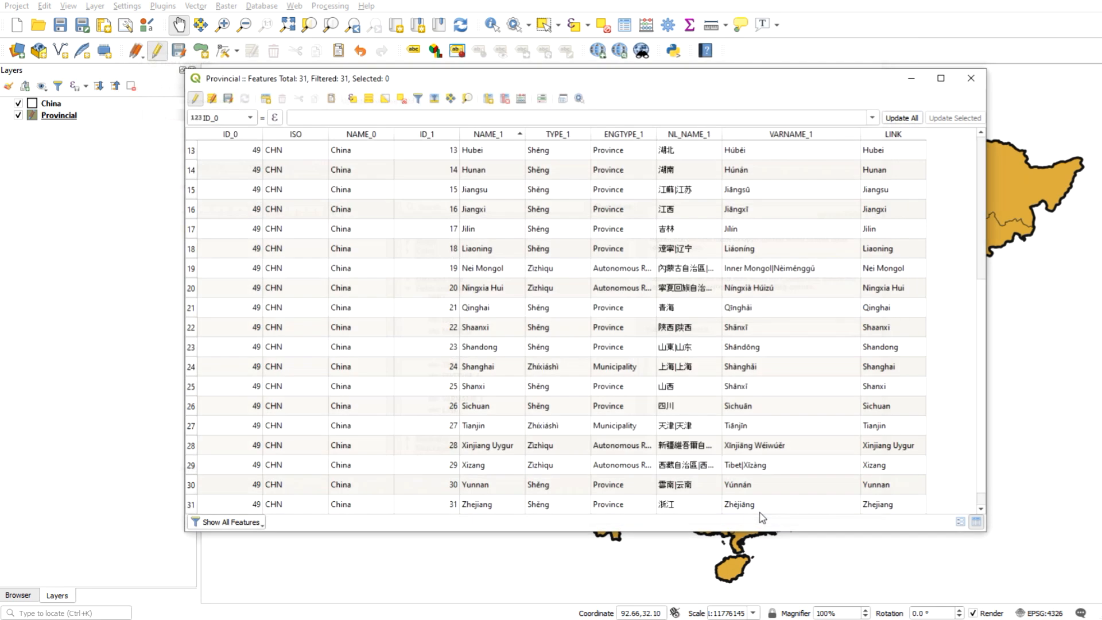
Step: Shorten the LINK values of Nei Mongol to Inner, Ningxia Hui to Ningxia and Xinjiang Uygur to Xinjiang
double_click(903, 269)
double_click(869, 268)
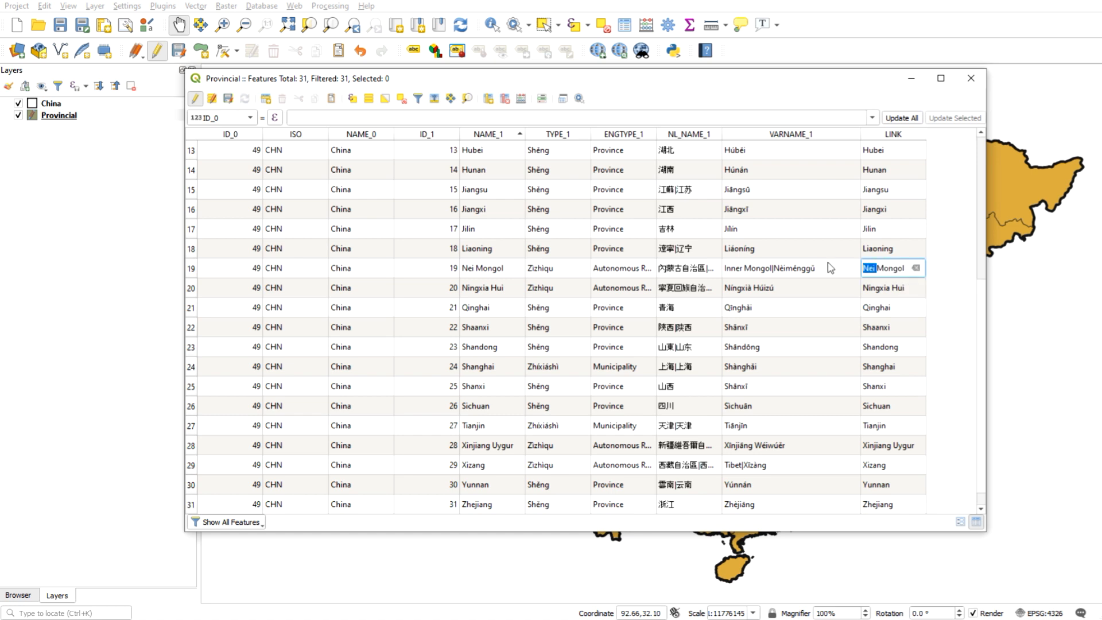
key(Delete)
key(Delete)
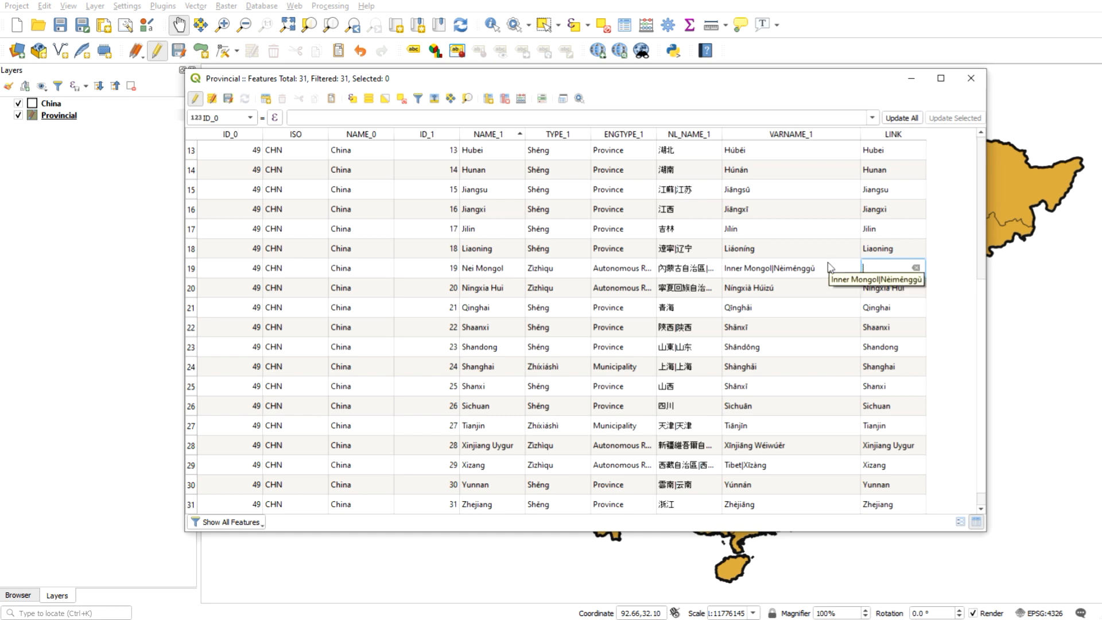
double_click(896, 290)
key(BackSpace)
key(BackSpace)
key(BackSpace)
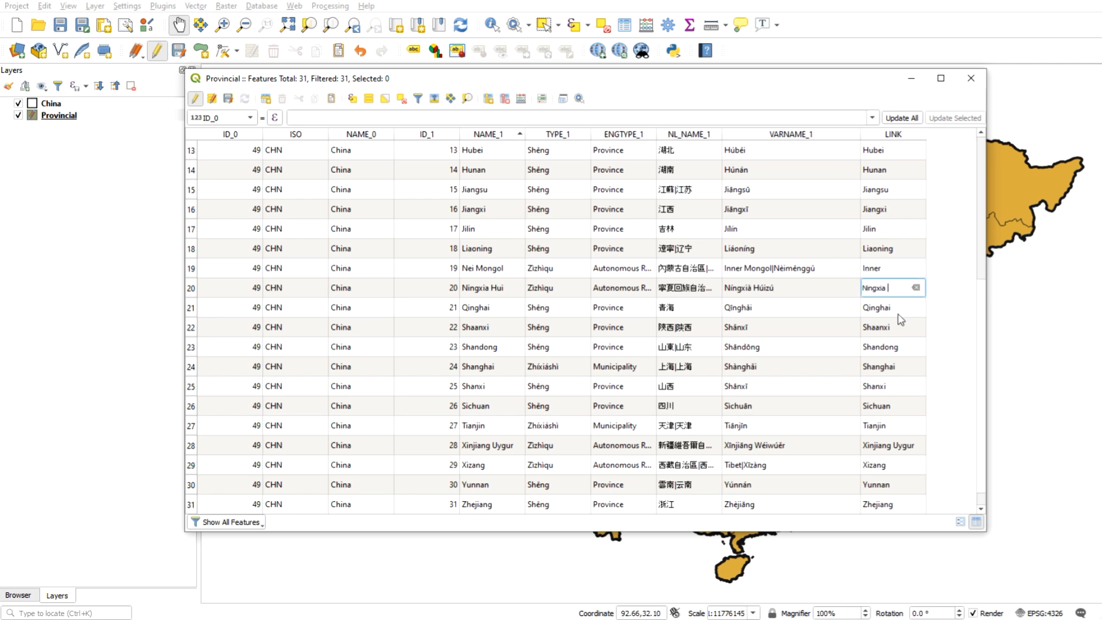
key(Return)
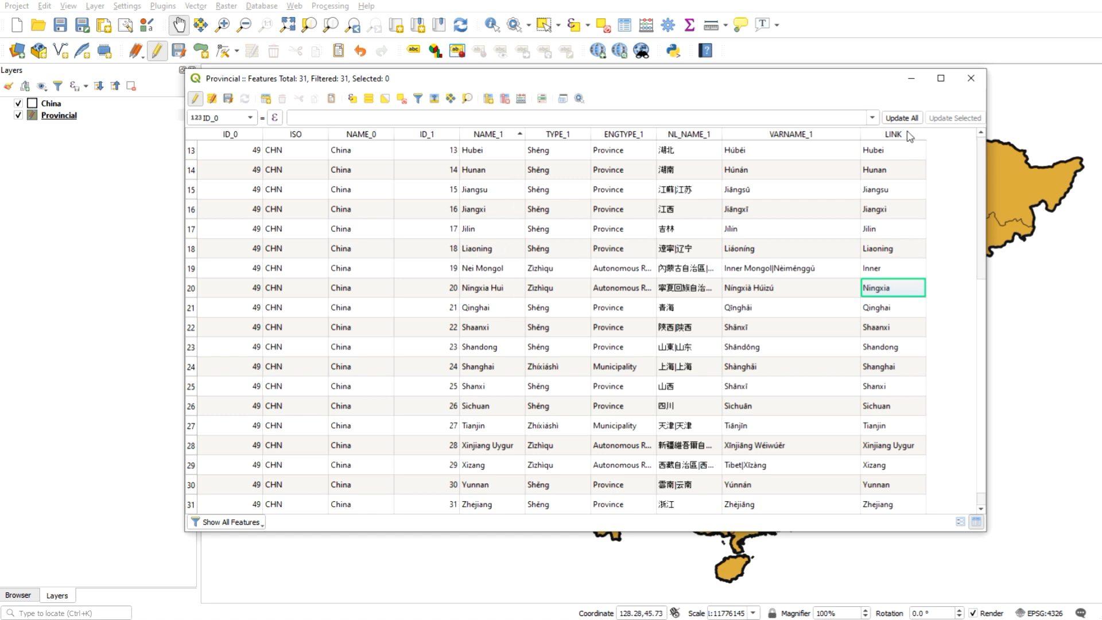
double_click(891, 452)
double_click(891, 452)
key(BackSpace)
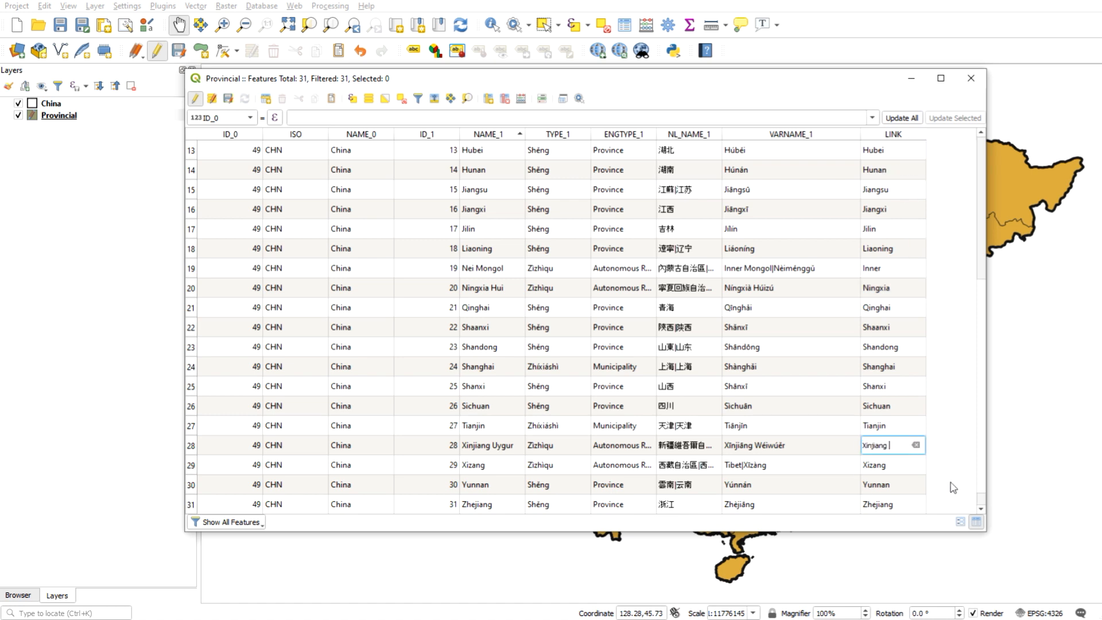
key(Return)
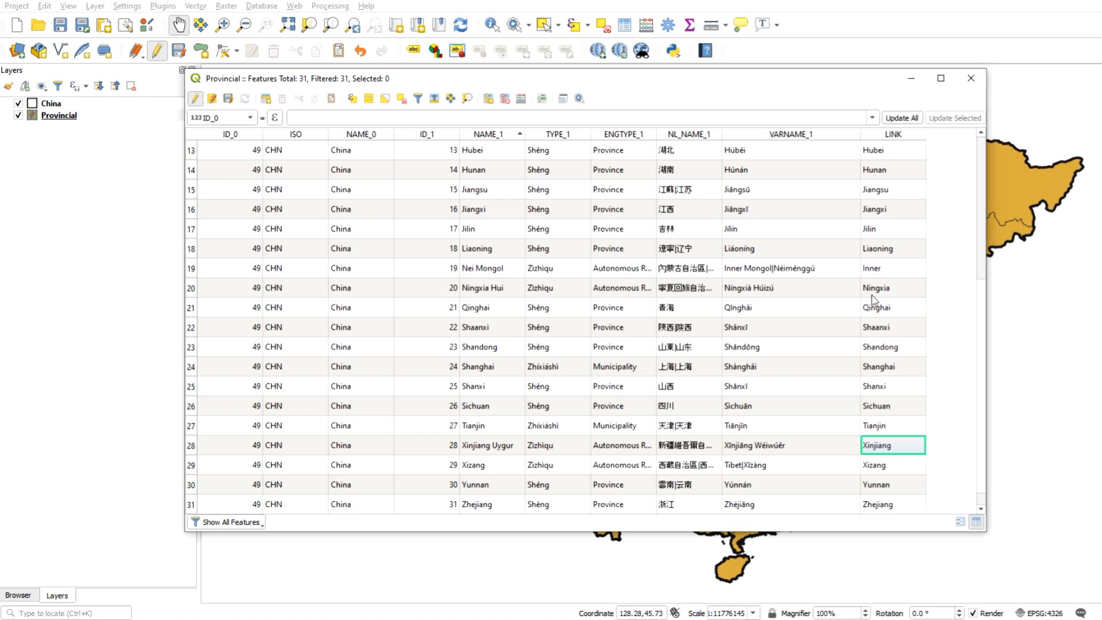
Step: Stop editing the Provincial layer with its changes saved, and close the attribute table
click(197, 102)
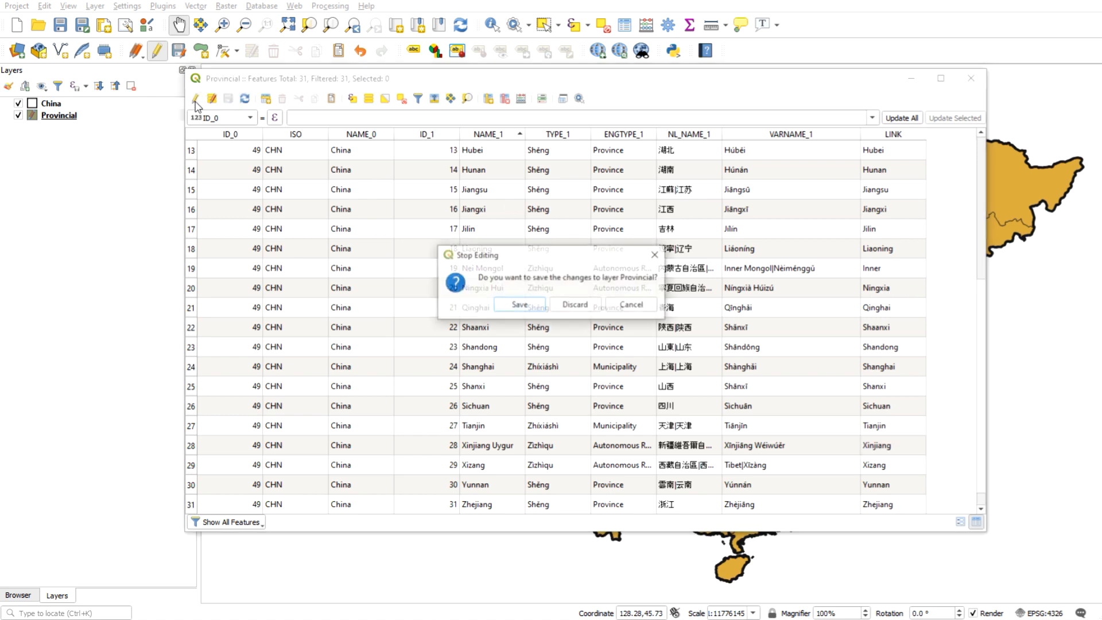
click(522, 305)
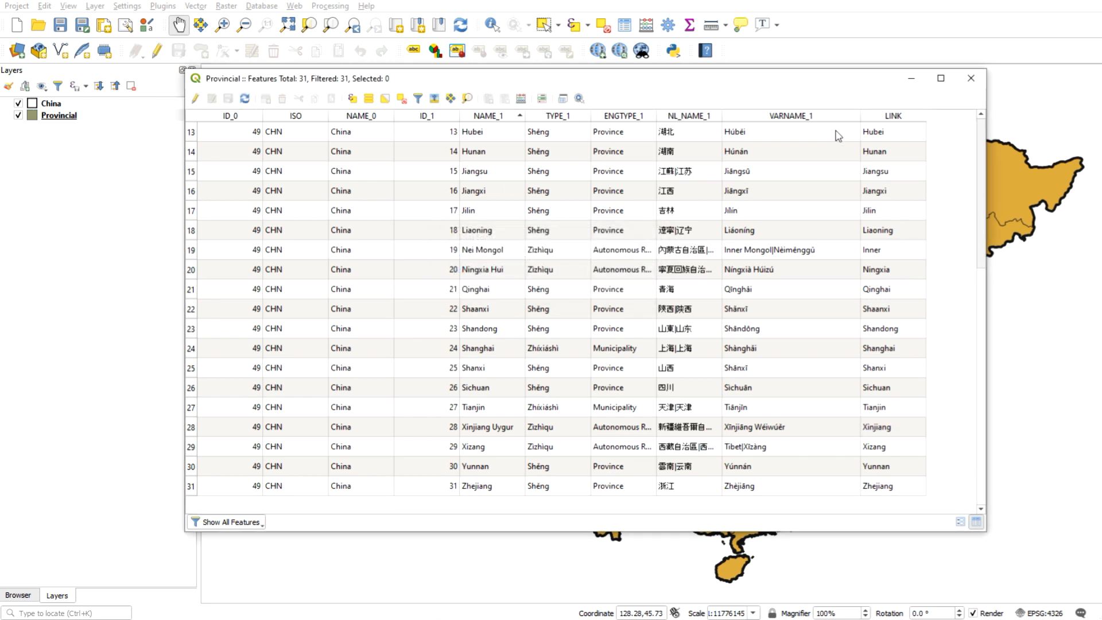
click(970, 78)
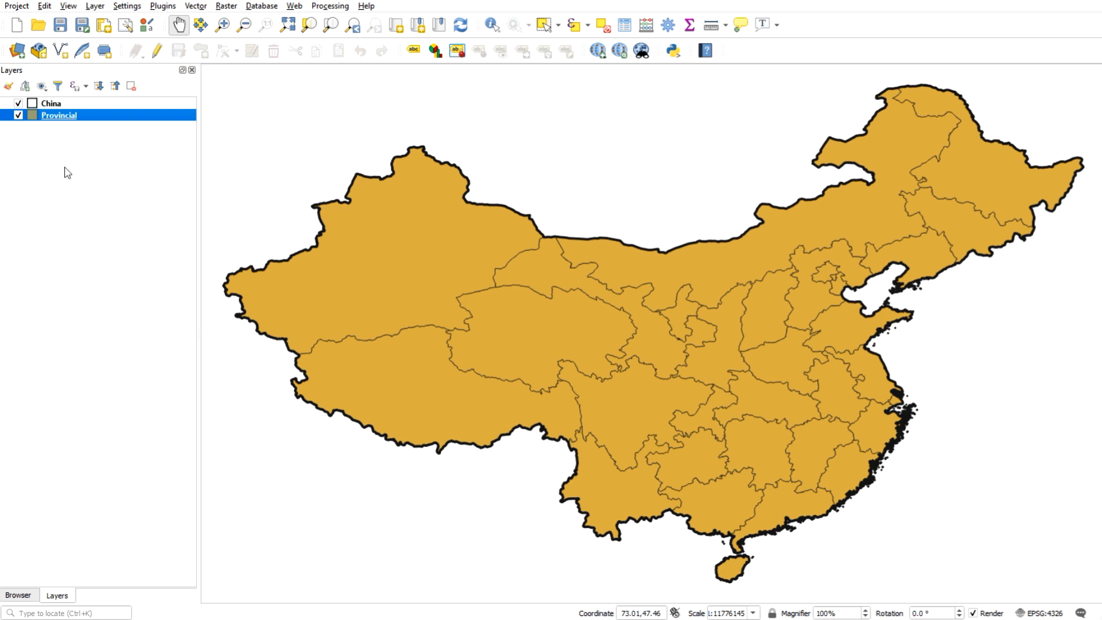
Step: Choose 2MarchCases1.csv from the Tables folder as the source for a new delimited text layer
click(17, 51)
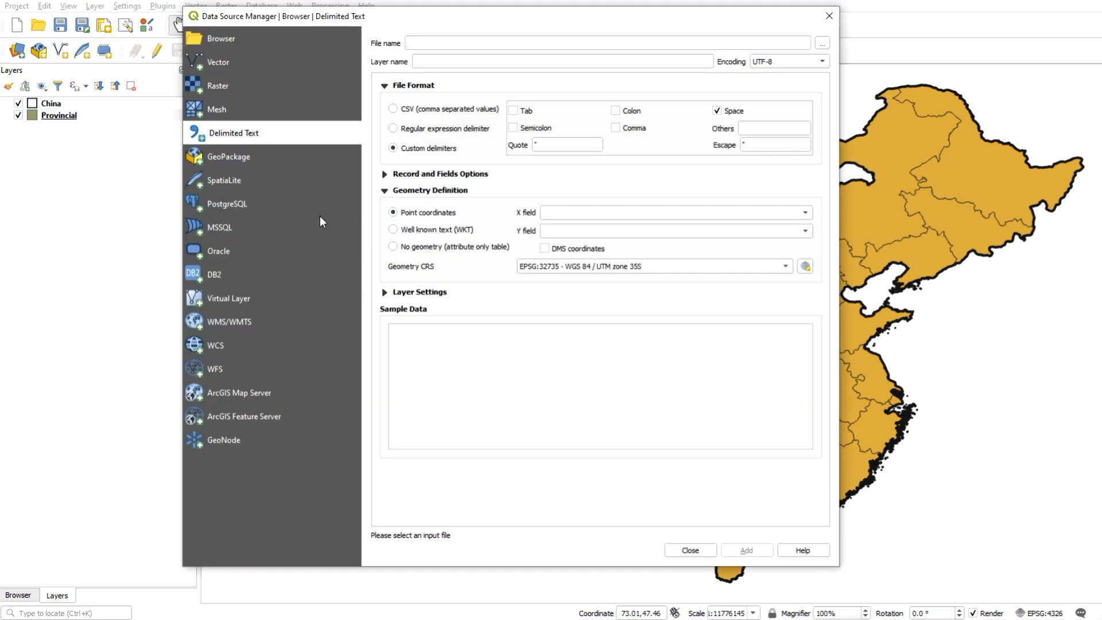
click(823, 44)
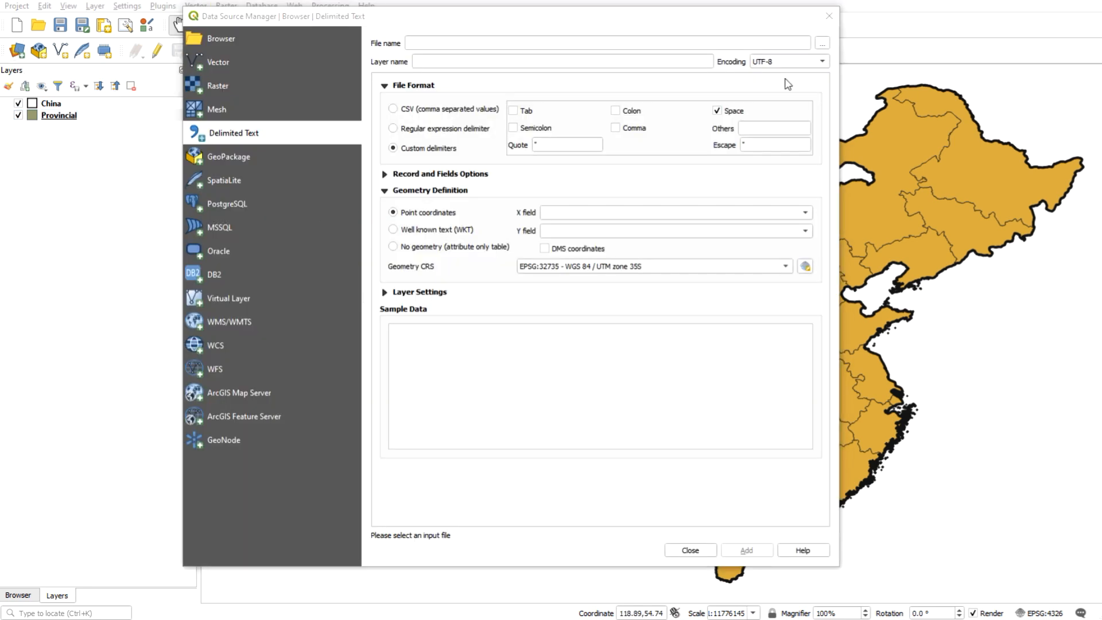
click(344, 118)
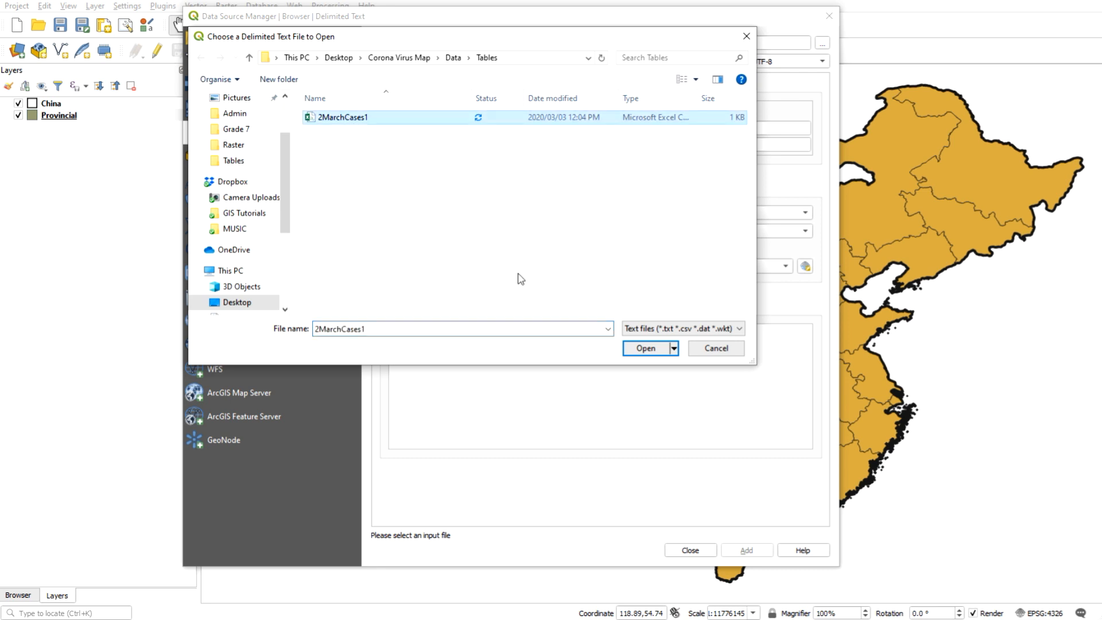
click(644, 348)
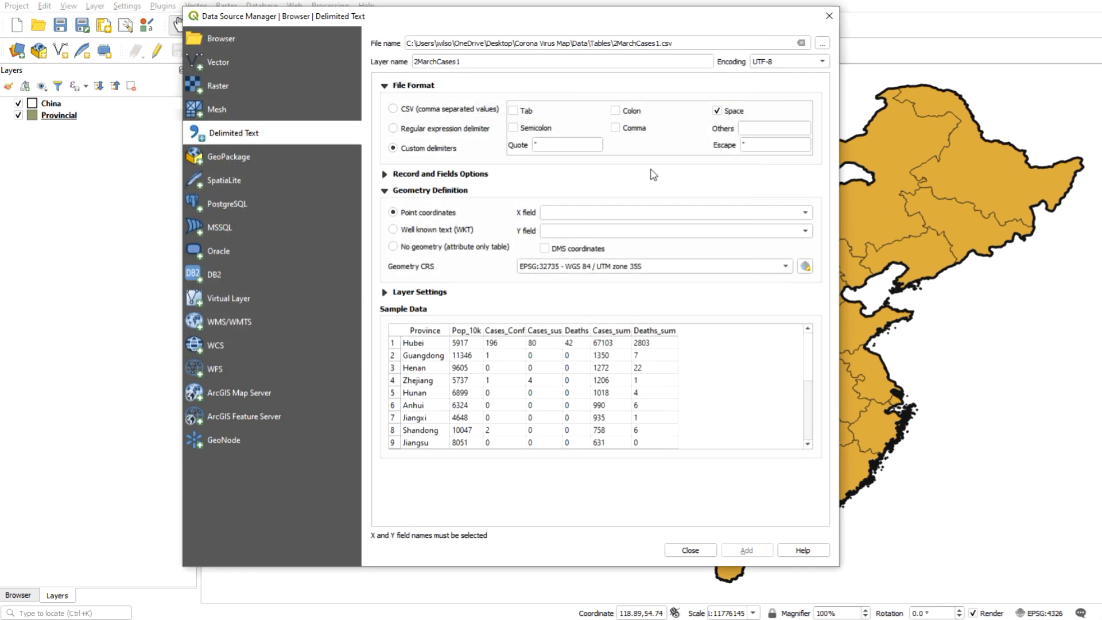
Step: Set the X field to Deaths and the Y field to Cases_sum, and add the 2MarchCases1 layer to the project
click(606, 213)
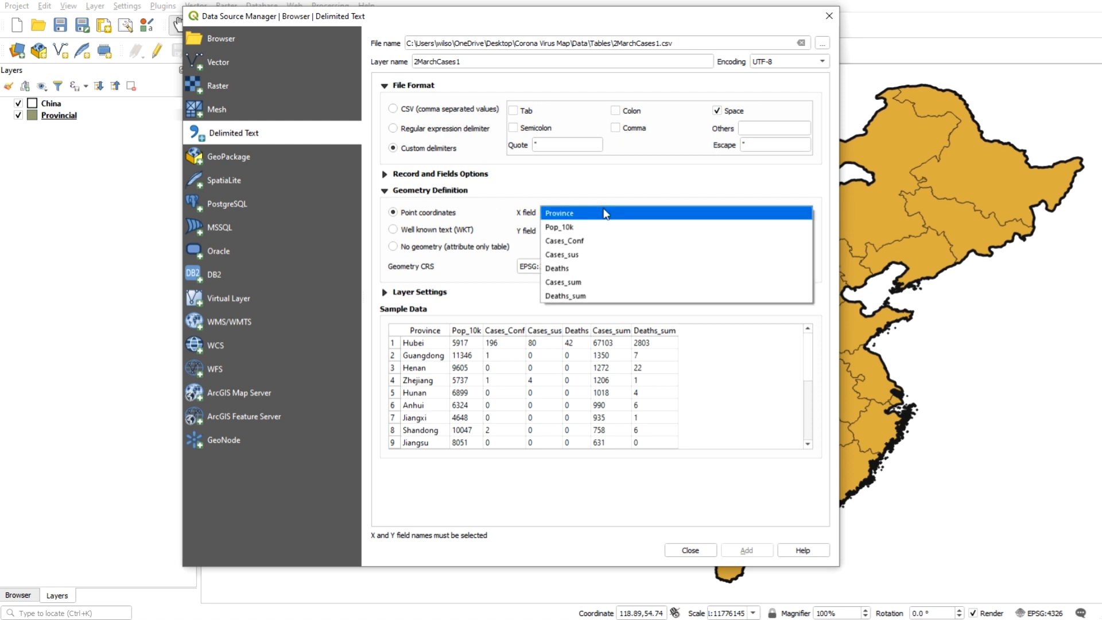
click(602, 268)
click(595, 235)
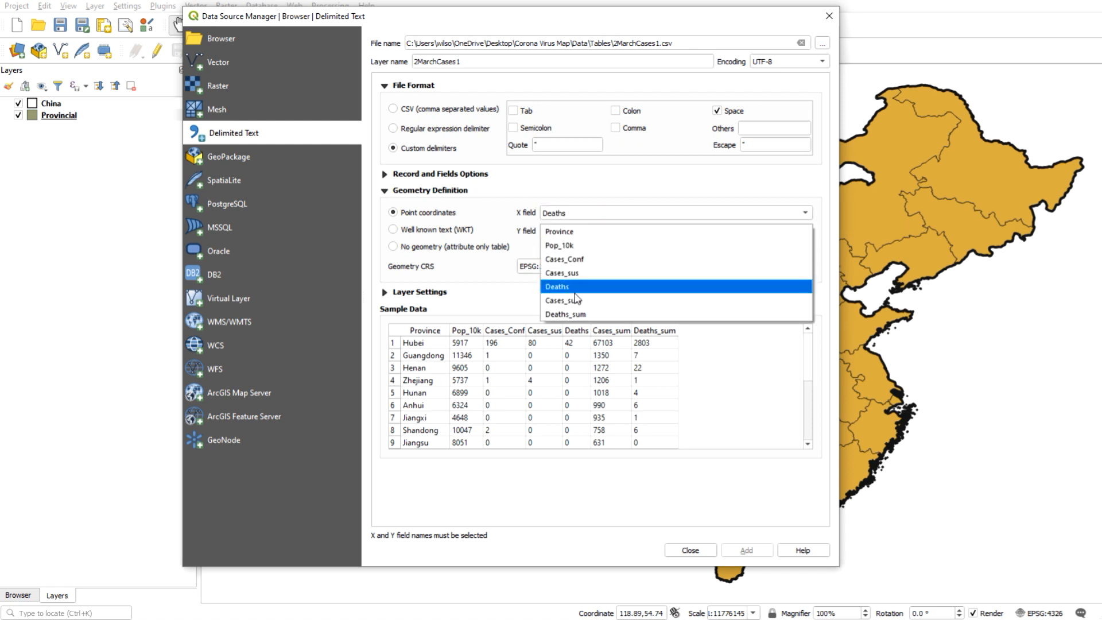
click(572, 300)
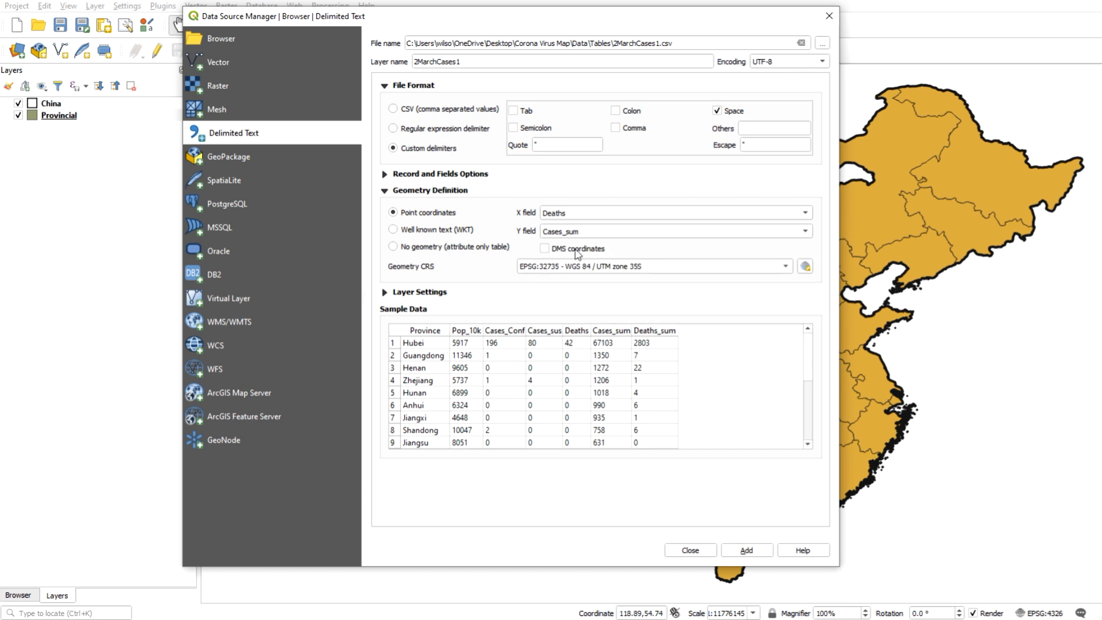
click(746, 551)
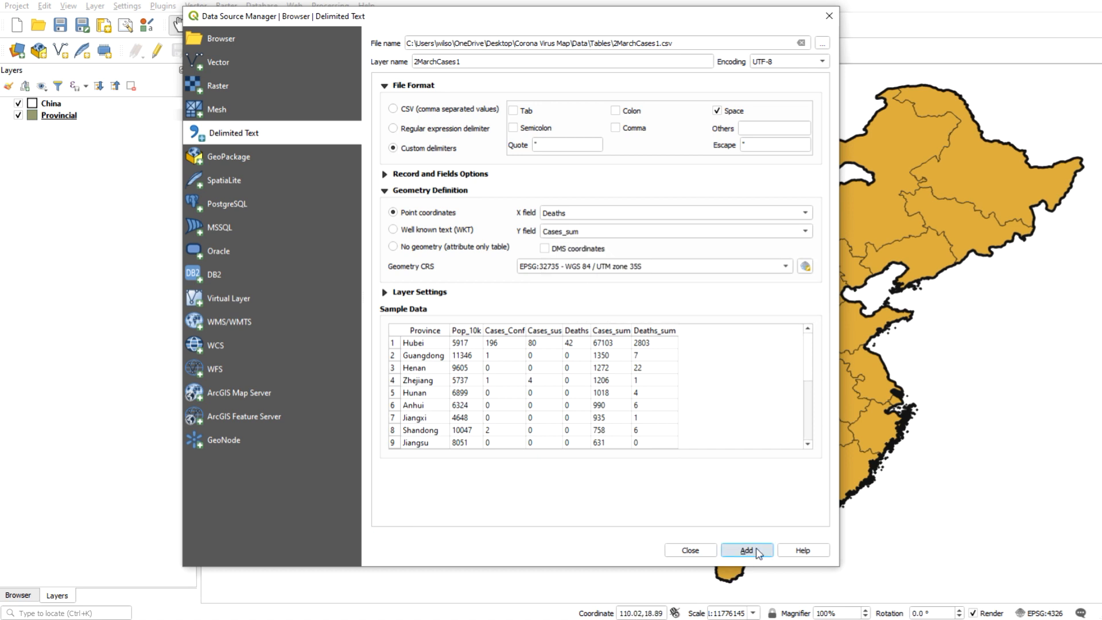
click(690, 551)
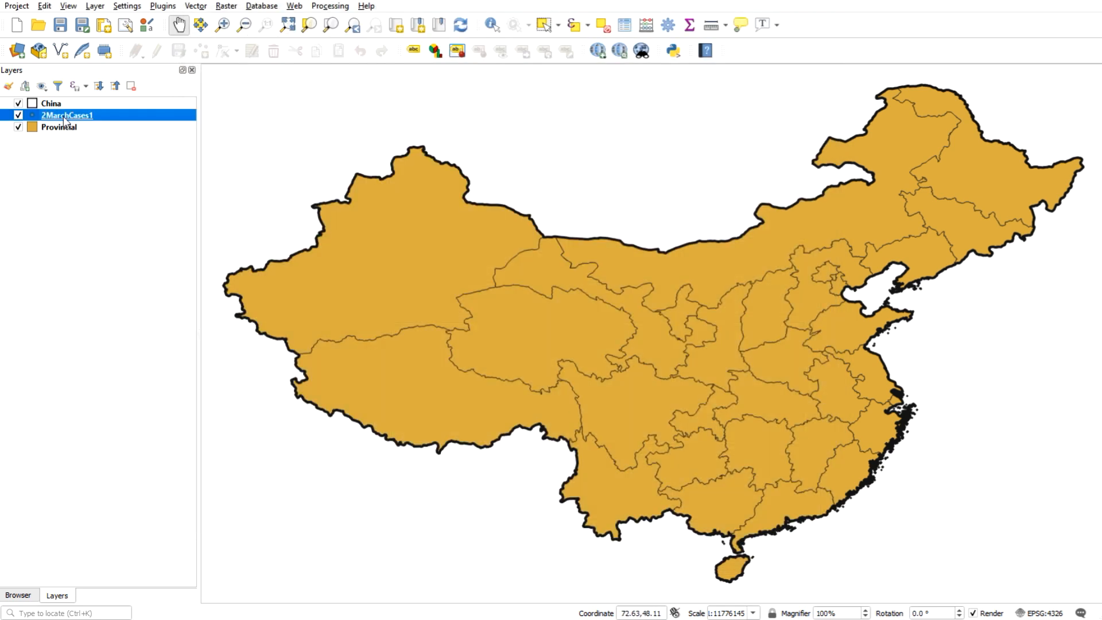
Step: Check the province names in the 2MarchCases1 attribute table and close it
right_click(63, 115)
click(166, 264)
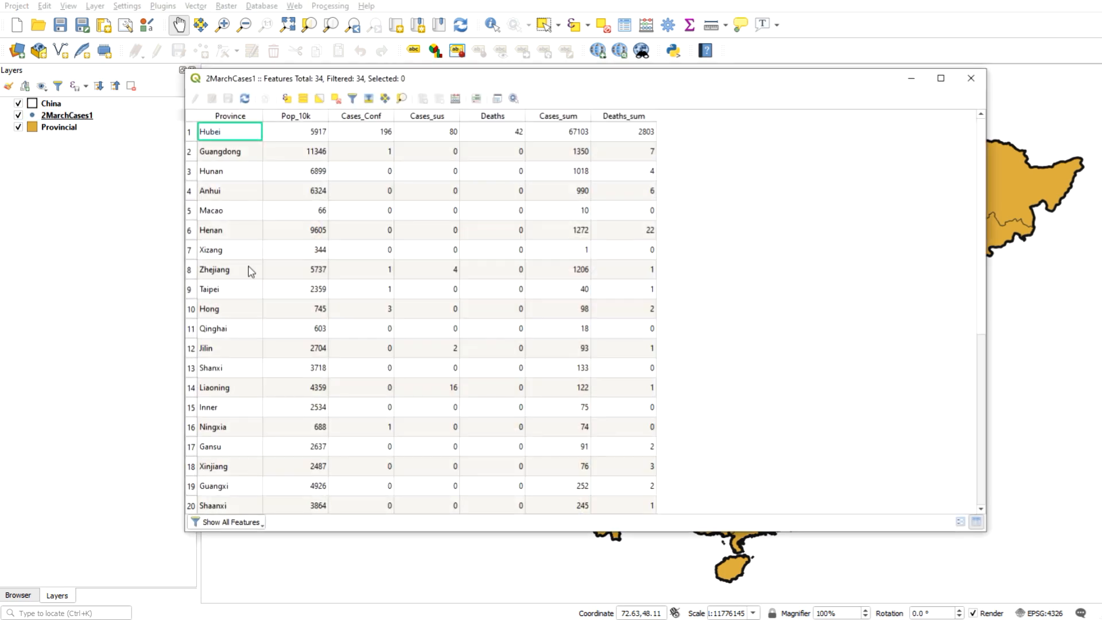
drag(976, 281, 976, 174)
click(969, 78)
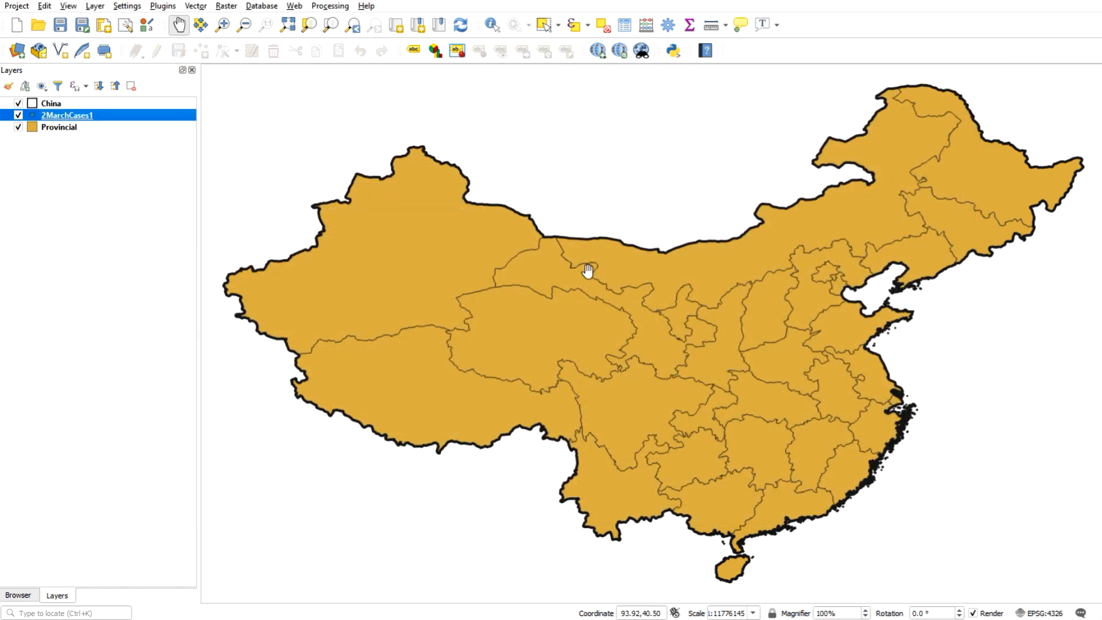
Step: Join the 2MarchCases1 table to the Provincial layer, matching its Province field to the target field LINK
click(74, 126)
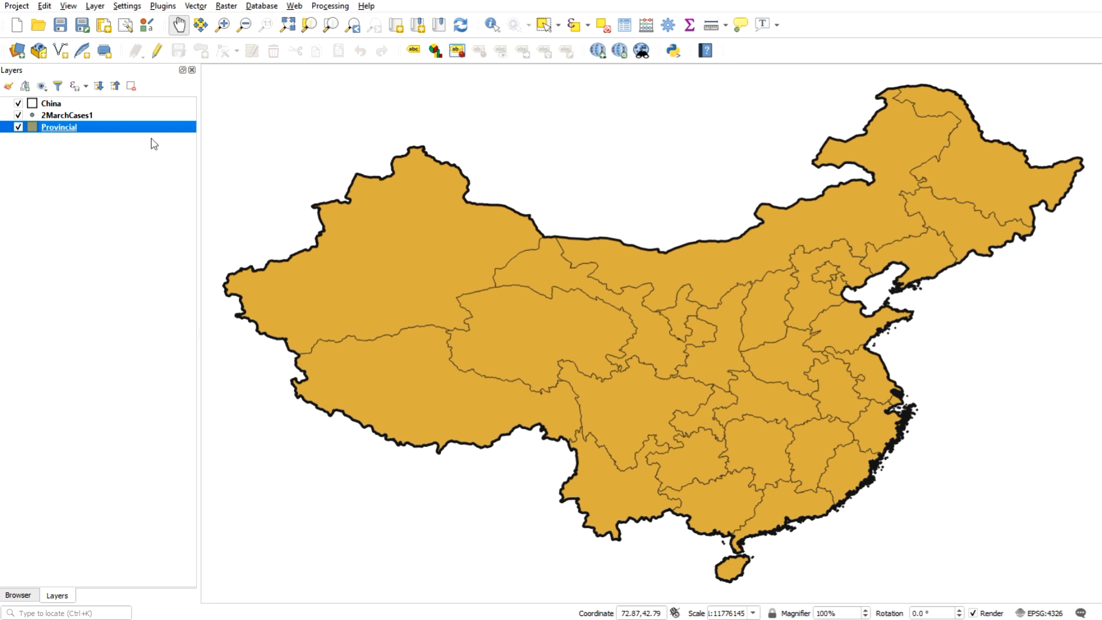
right_click(83, 131)
click(162, 381)
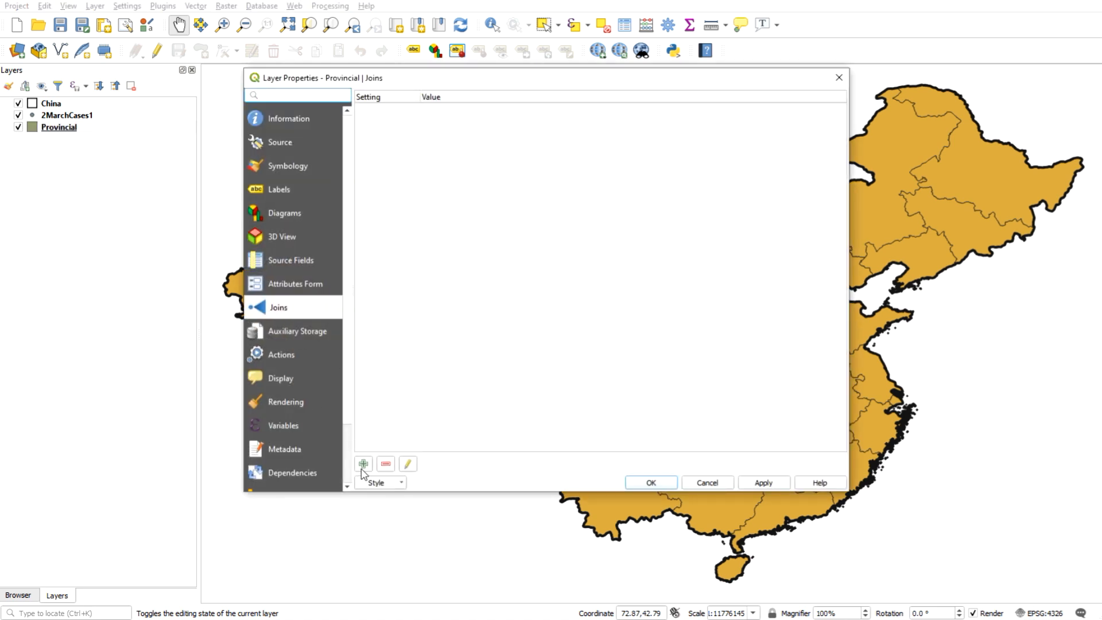
click(279, 289)
click(273, 309)
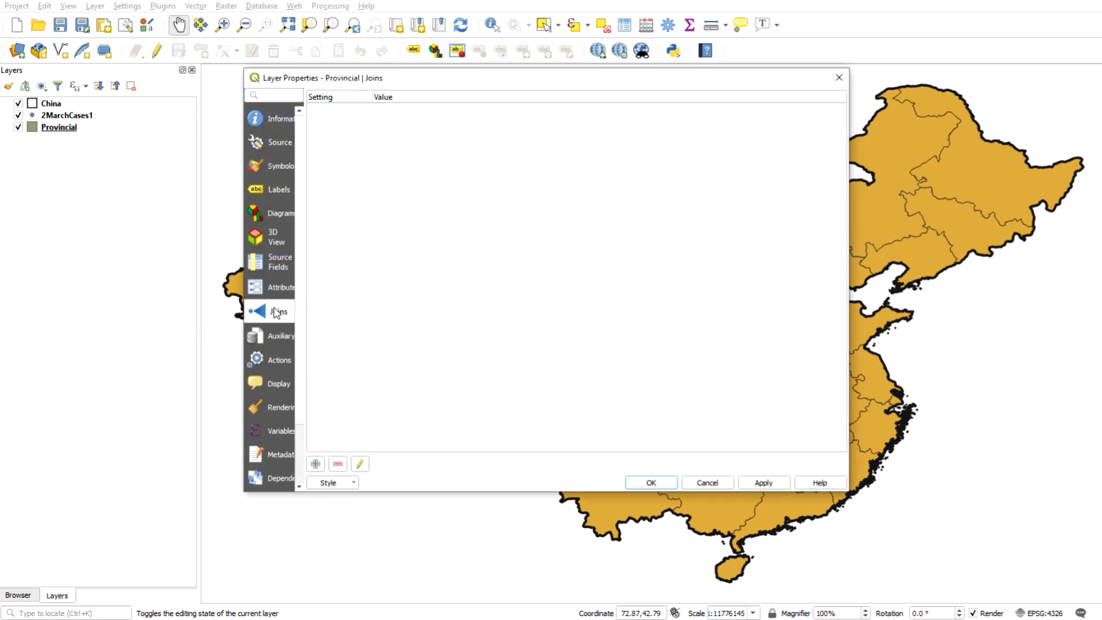
click(315, 464)
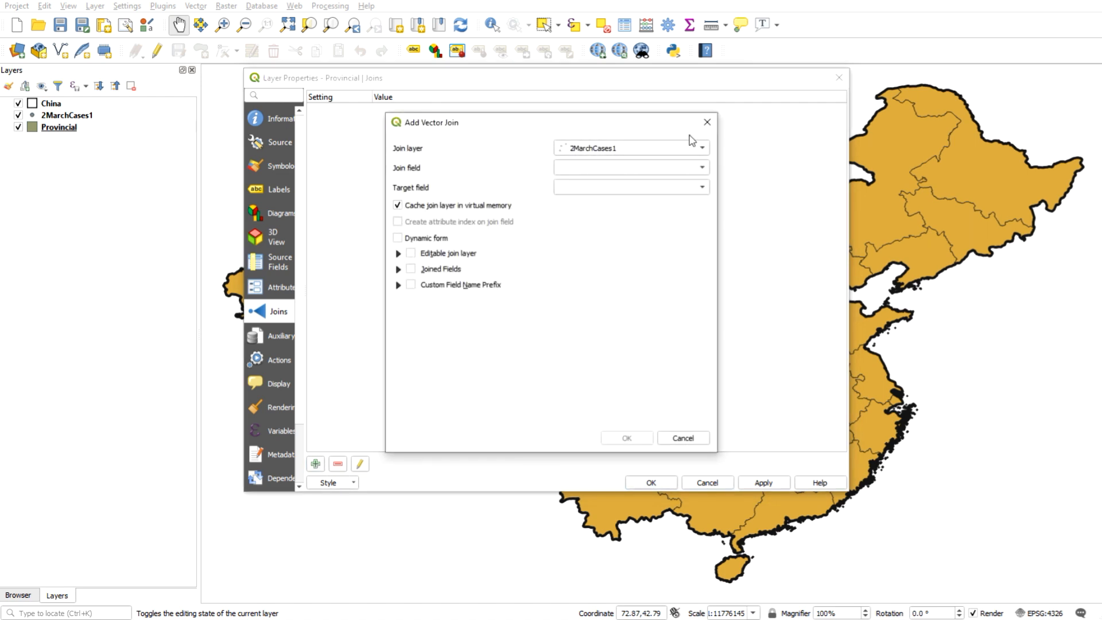
click(695, 167)
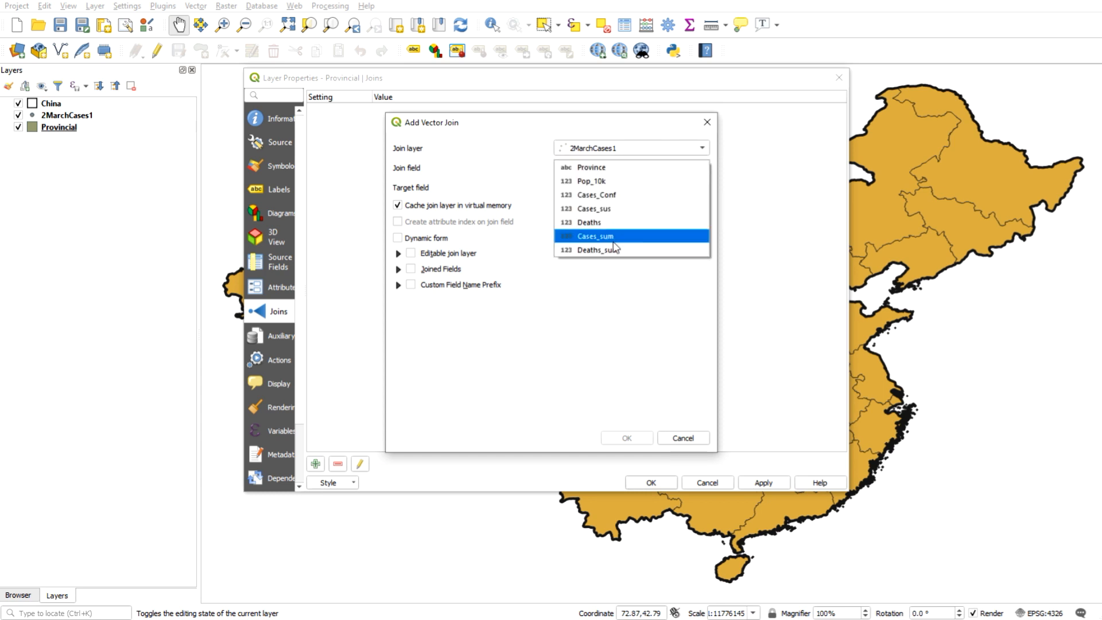
click(623, 167)
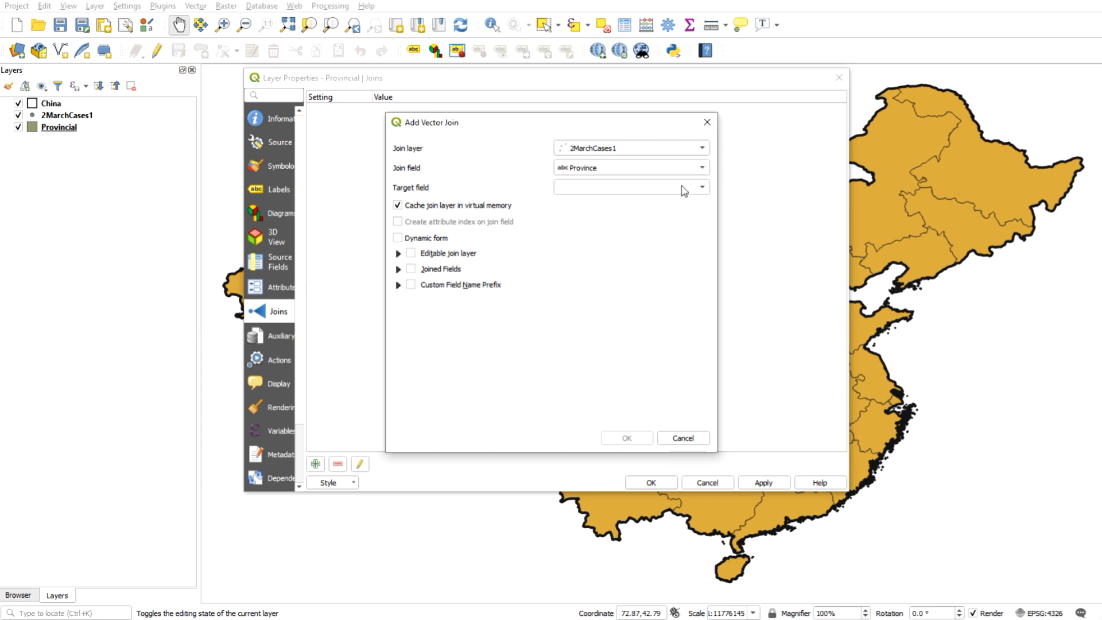
click(684, 191)
click(635, 314)
click(630, 439)
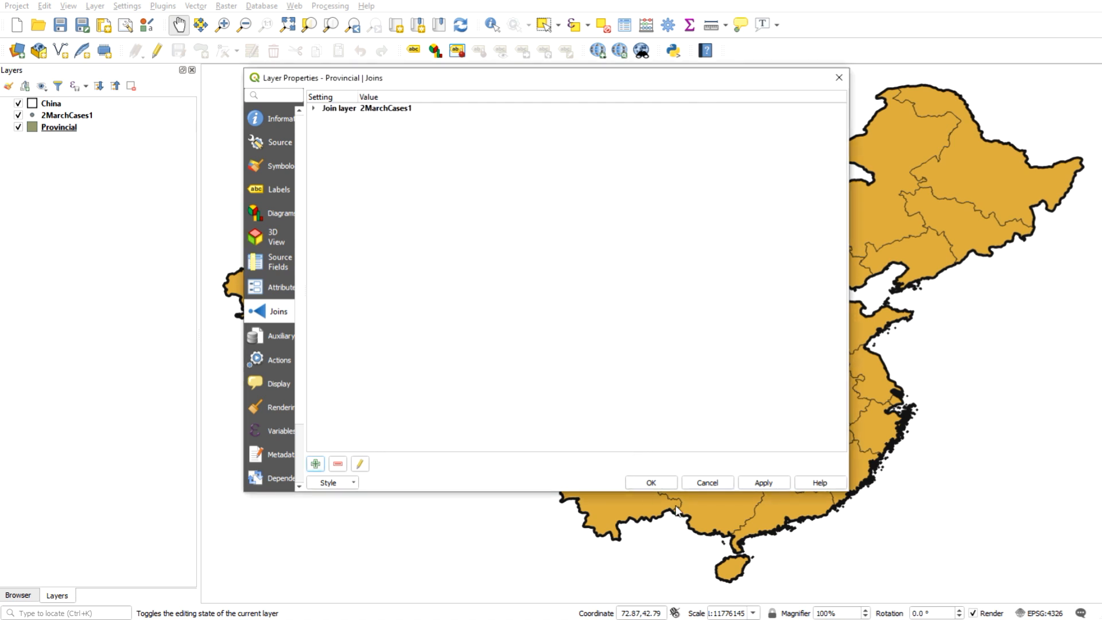
click(652, 482)
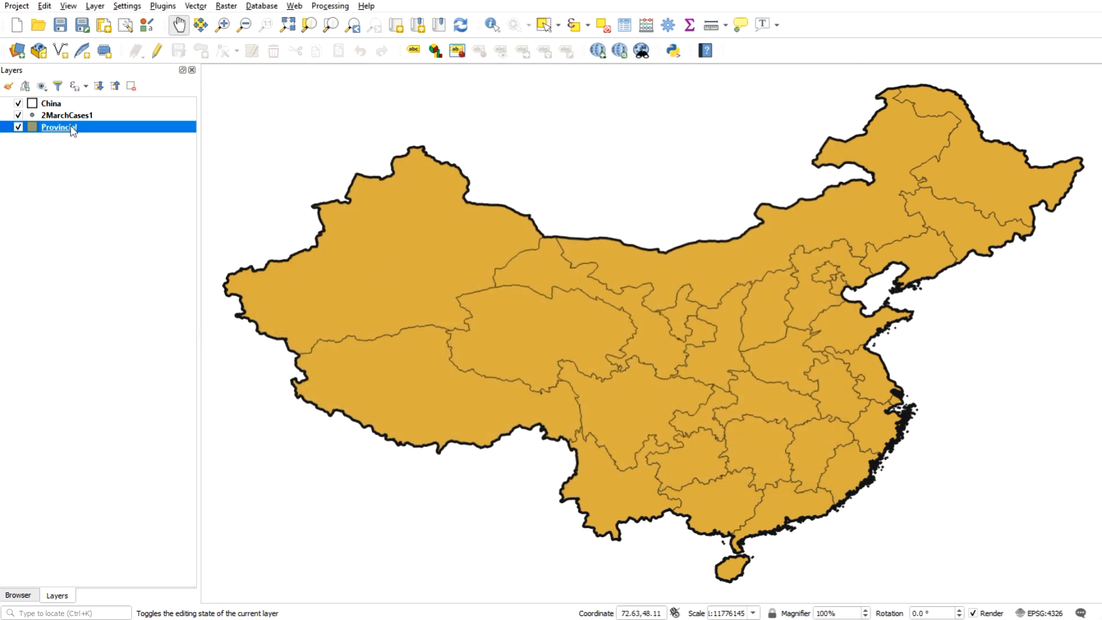
Step: Open the Provincial layer's attribute table, bring the joined 2MarchCases1 columns into view and enlarge the table window
right_click(73, 129)
click(123, 272)
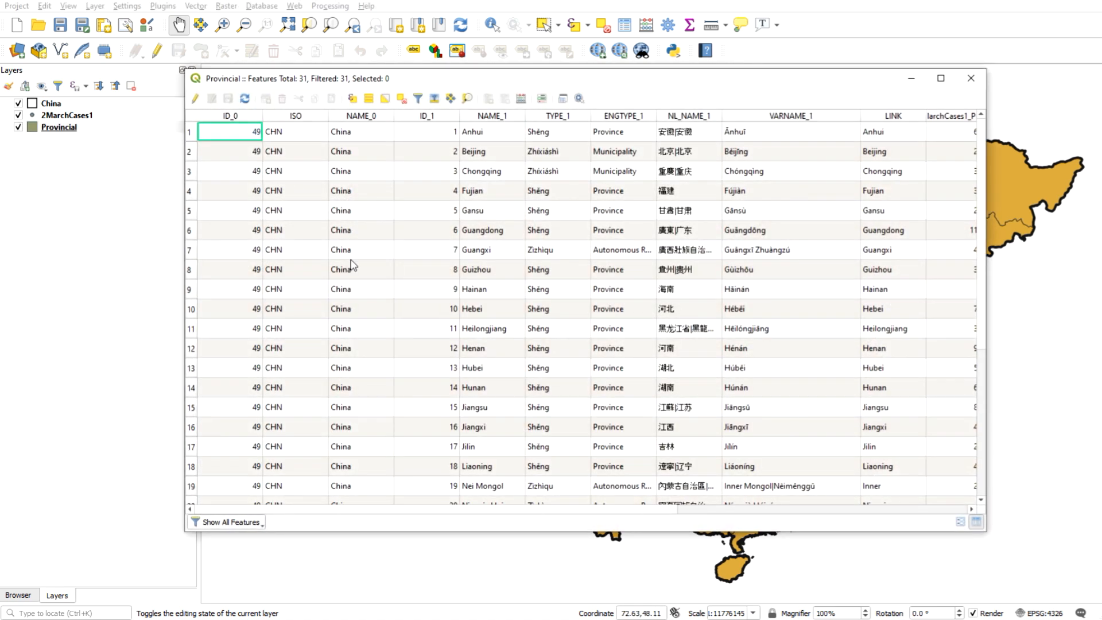
drag(443, 509, 740, 513)
drag(635, 83, 526, 27)
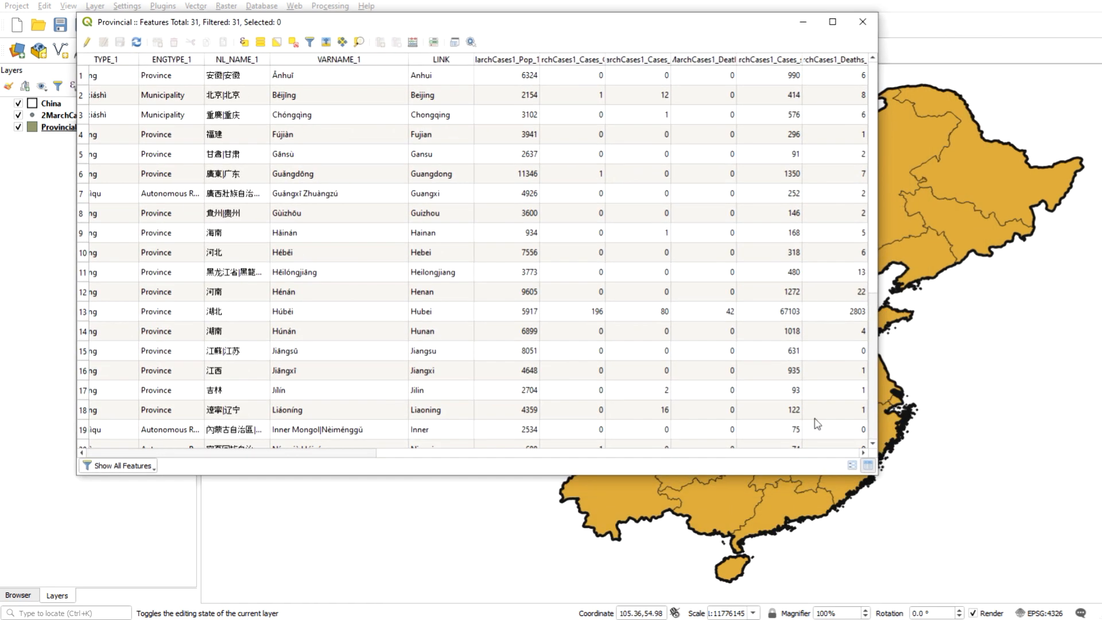
drag(884, 477, 948, 573)
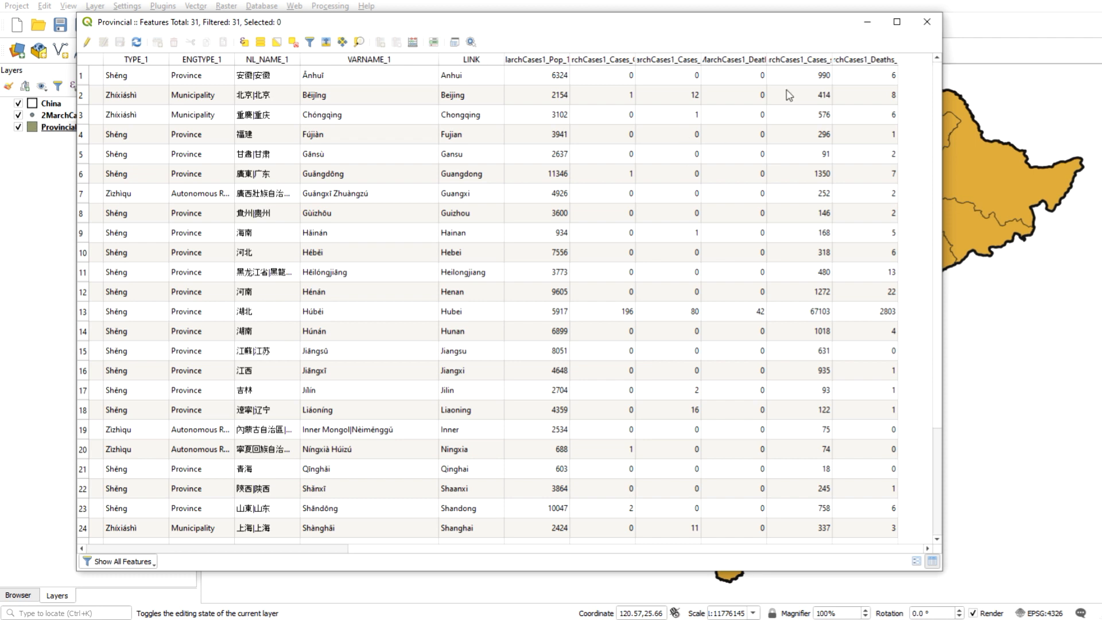
Step: Widen the joined Cases_Conf, Pop_10k and Cases_sum columns to check their names and values, and close the attribute table
drag(635, 61, 693, 61)
right_click(633, 60)
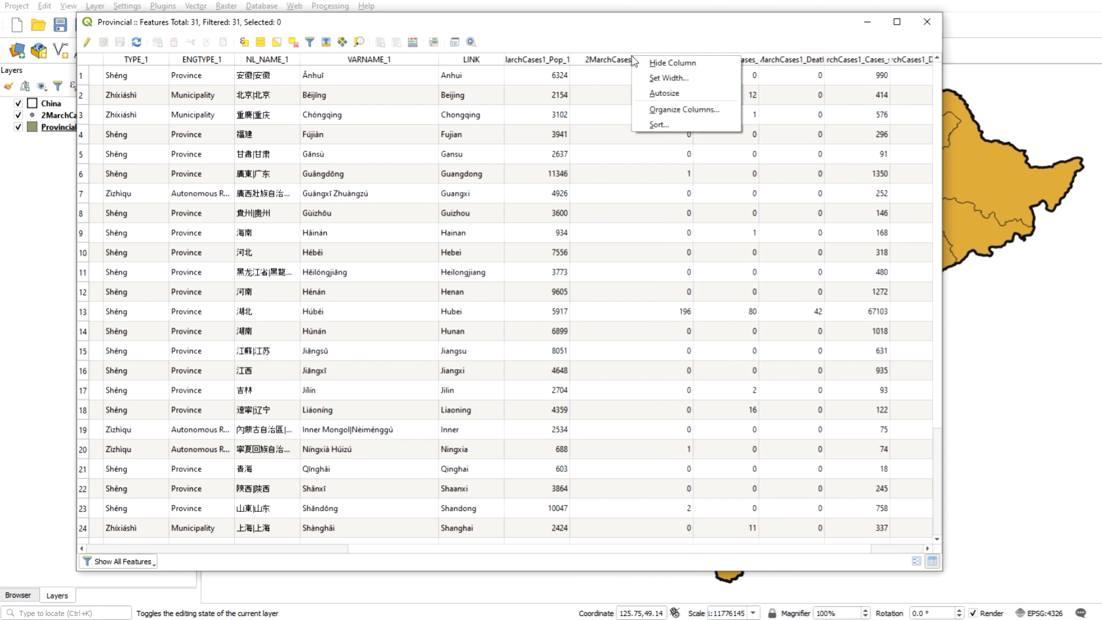
click(607, 120)
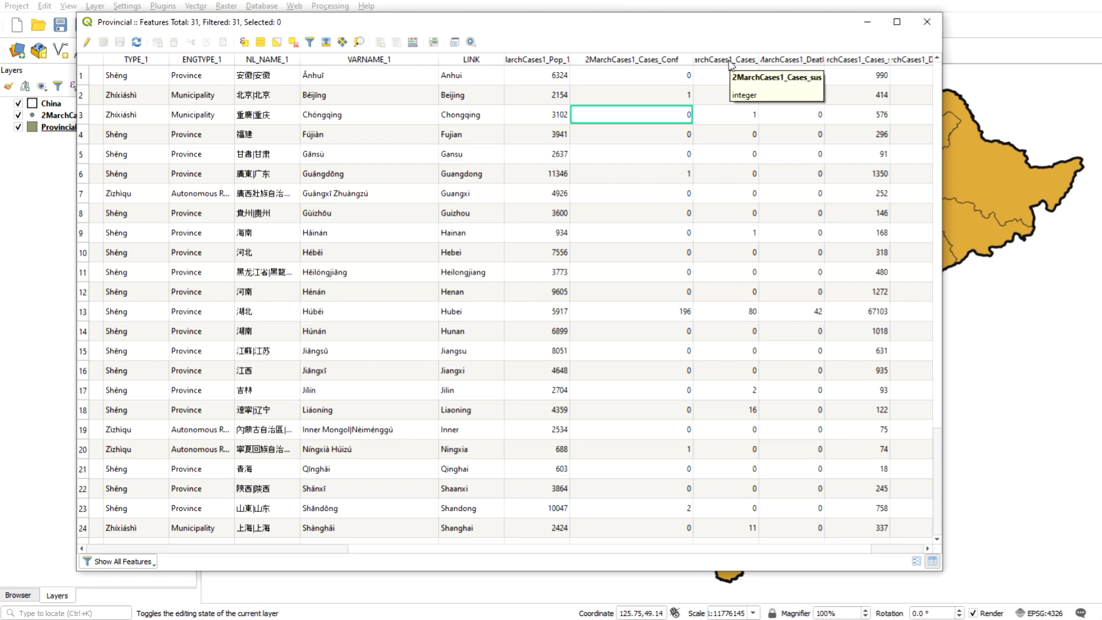
drag(570, 59, 596, 73)
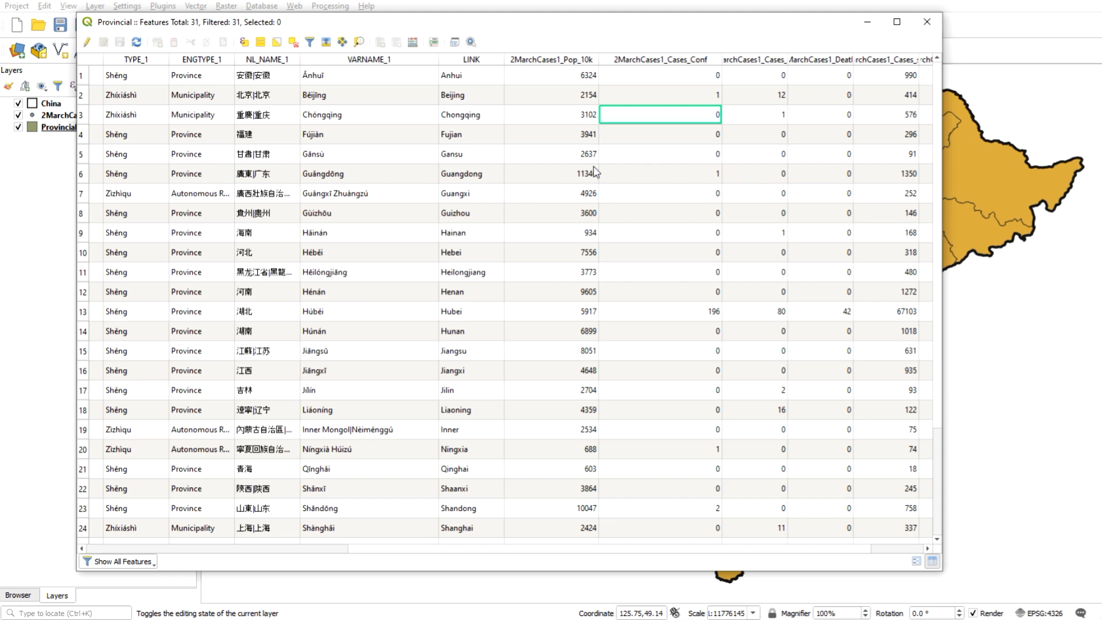
drag(838, 550, 914, 559)
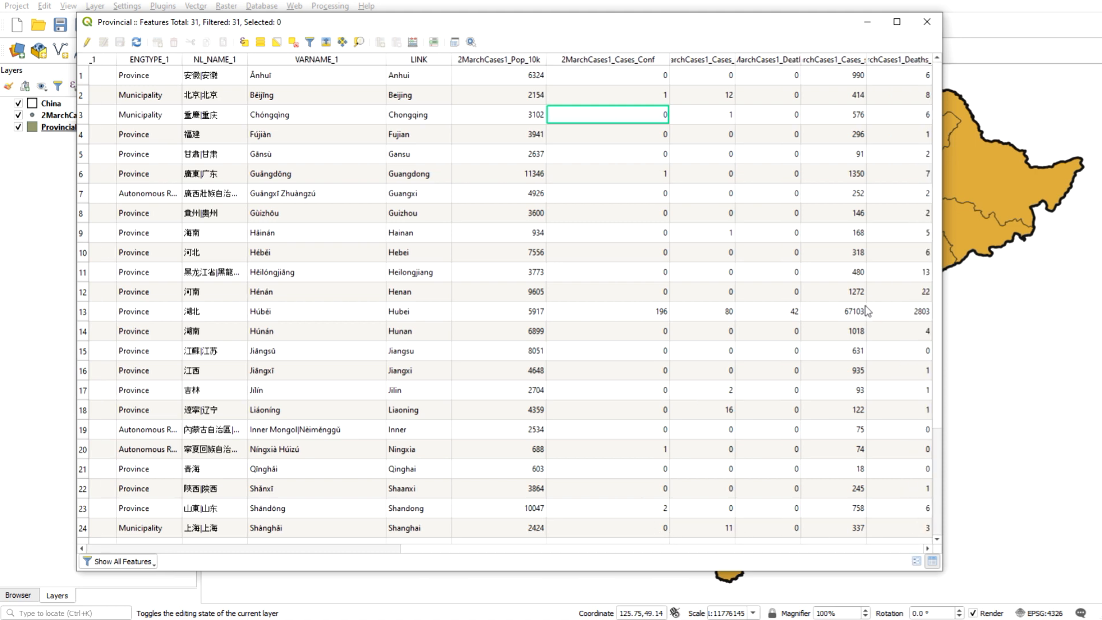
drag(865, 59, 887, 114)
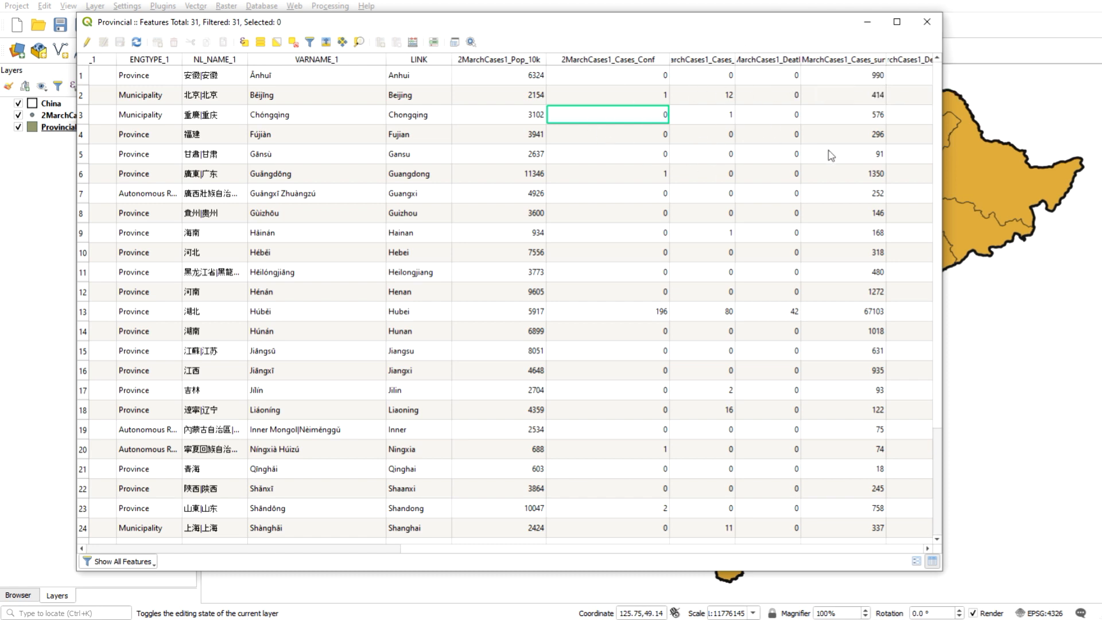
click(927, 24)
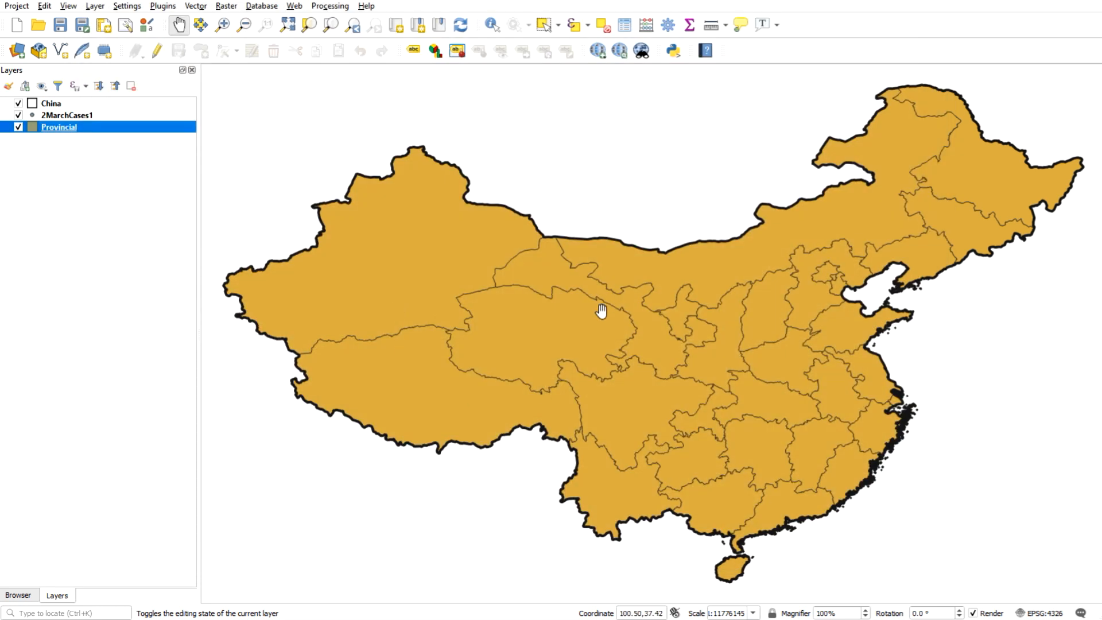
Step: Set the Provincial layer's symbology to Graduated on the 2MarchCases1_Cases_sum column with 10 classes
right_click(62, 128)
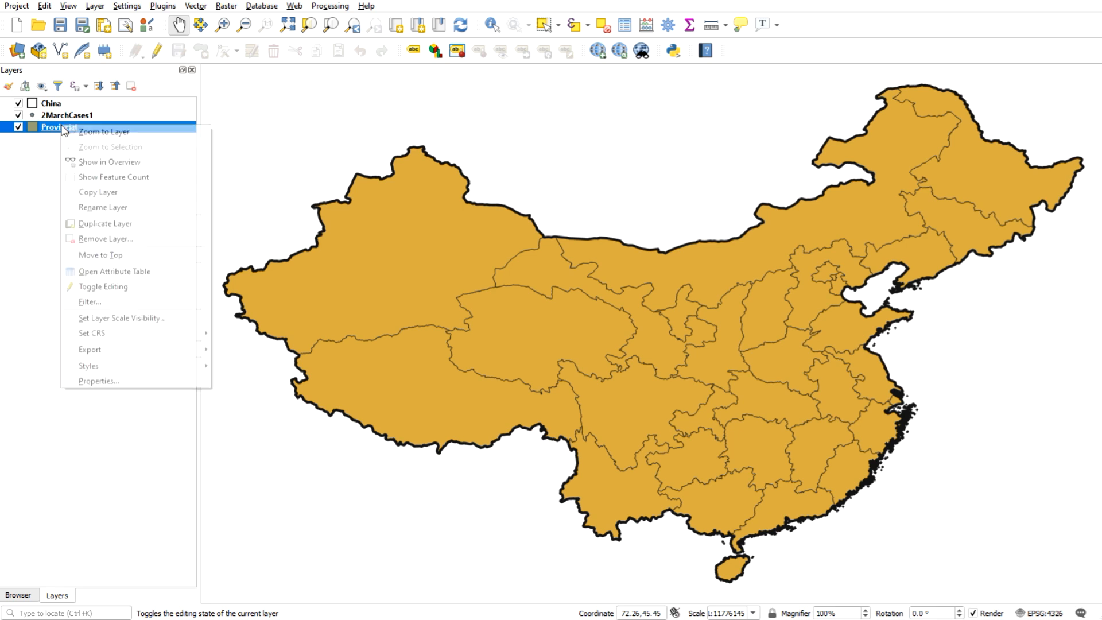
click(143, 381)
click(310, 166)
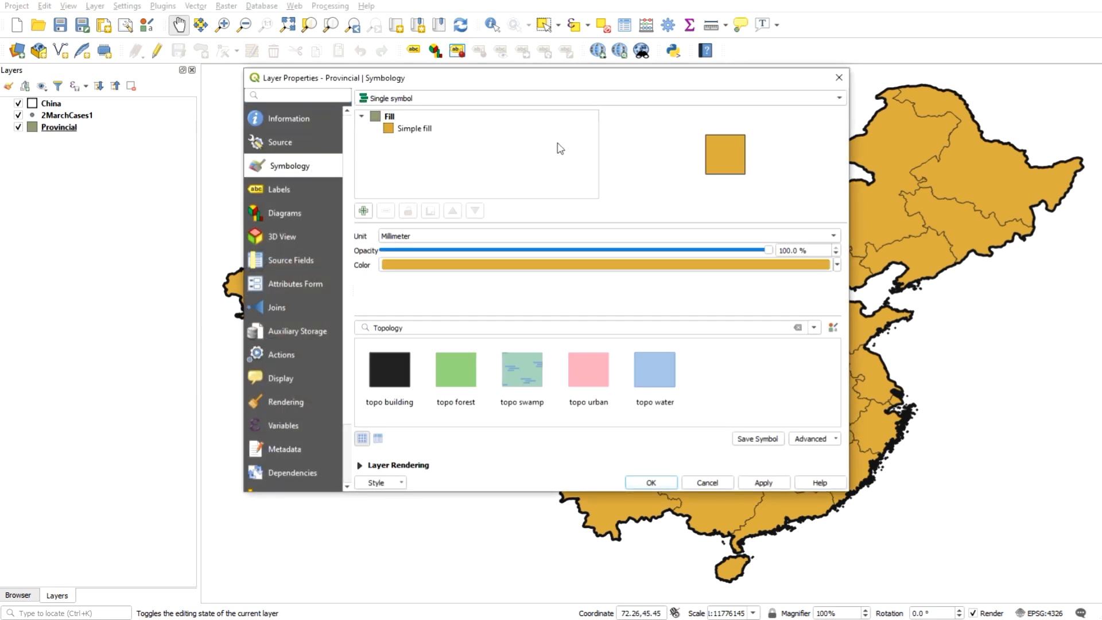
click(825, 98)
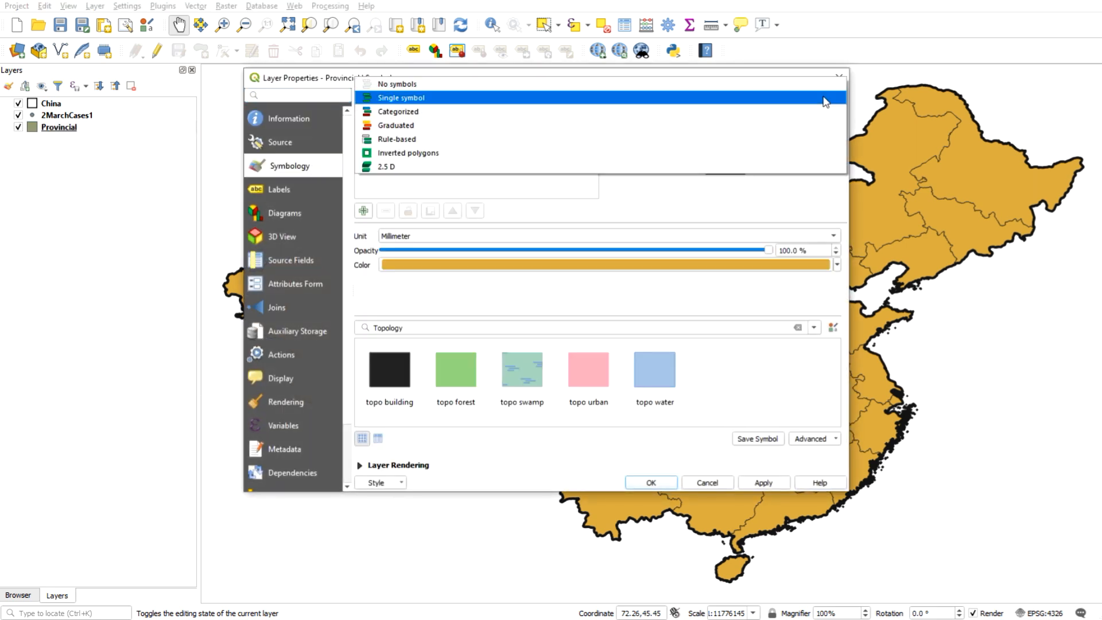
click(428, 128)
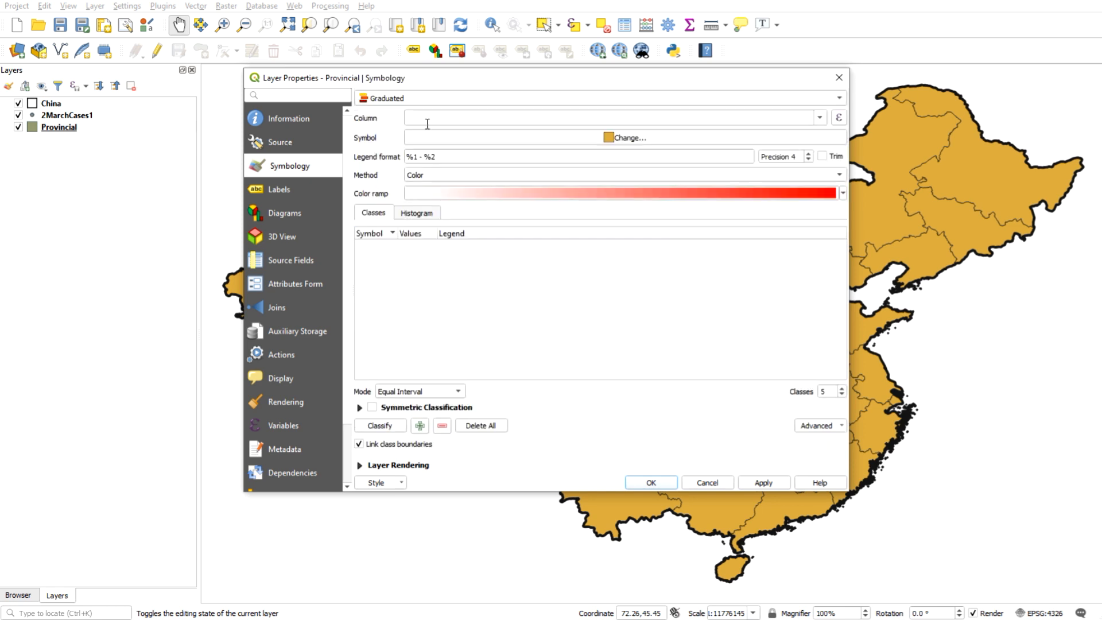
click(820, 119)
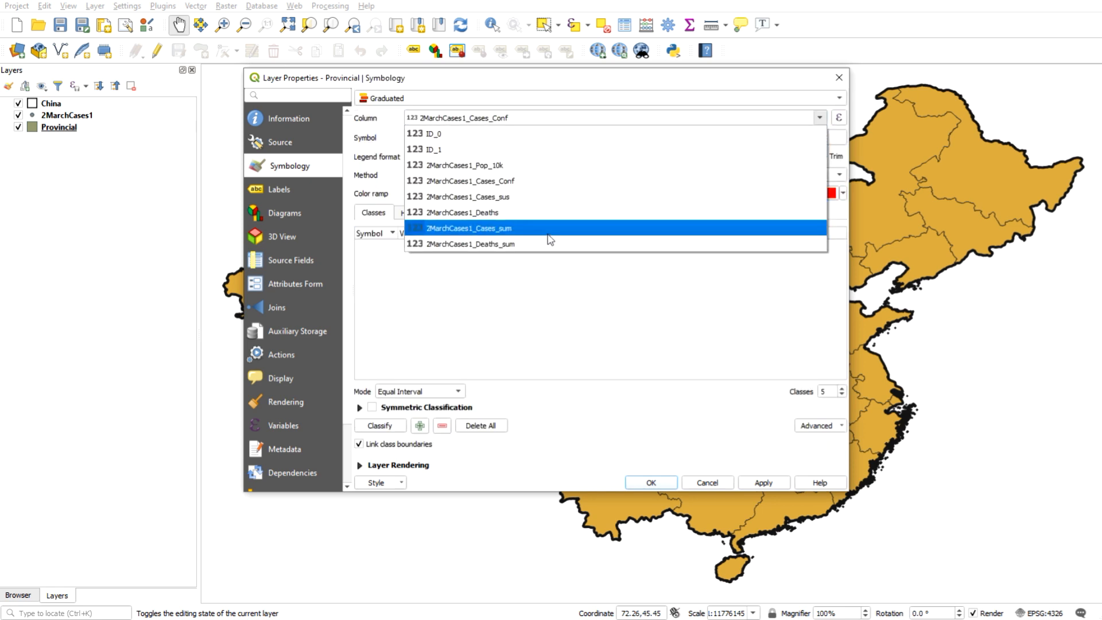
click(502, 229)
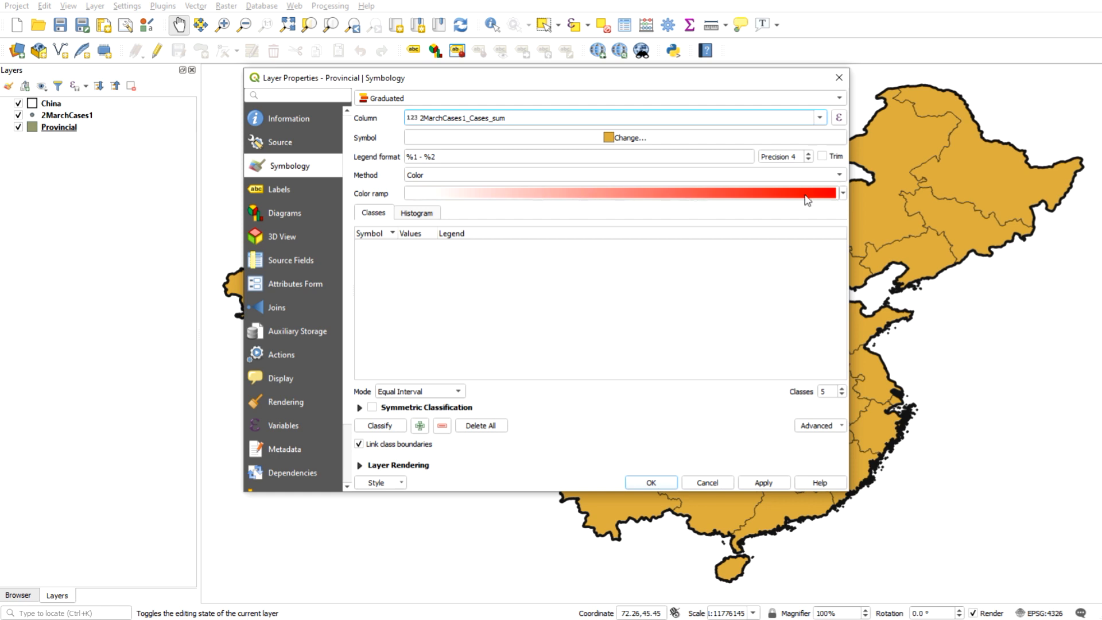
double_click(825, 391)
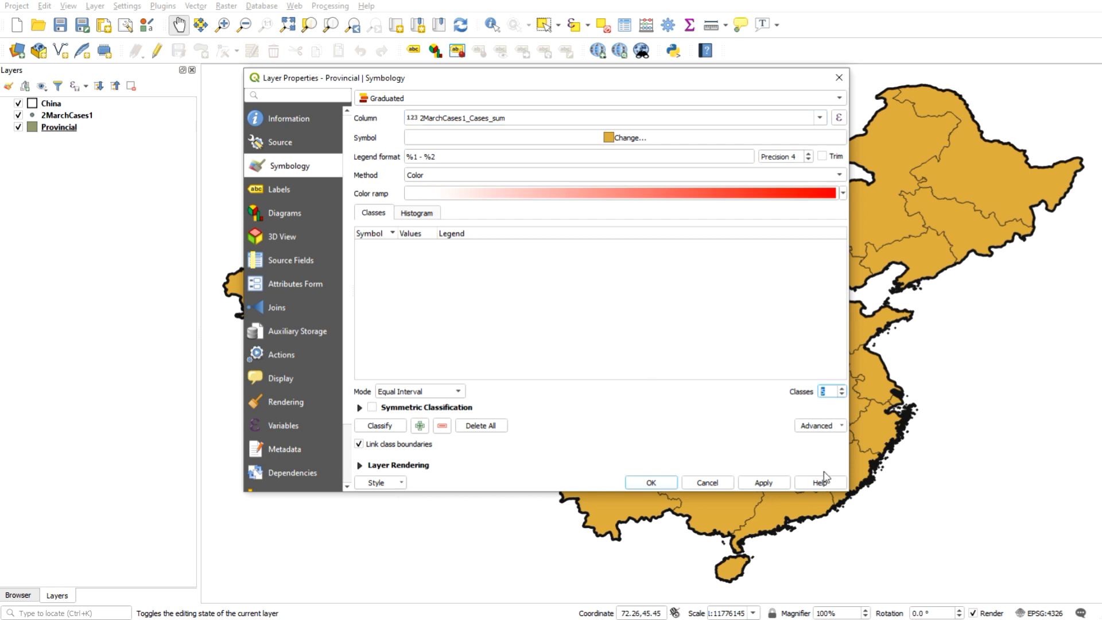
text(10)
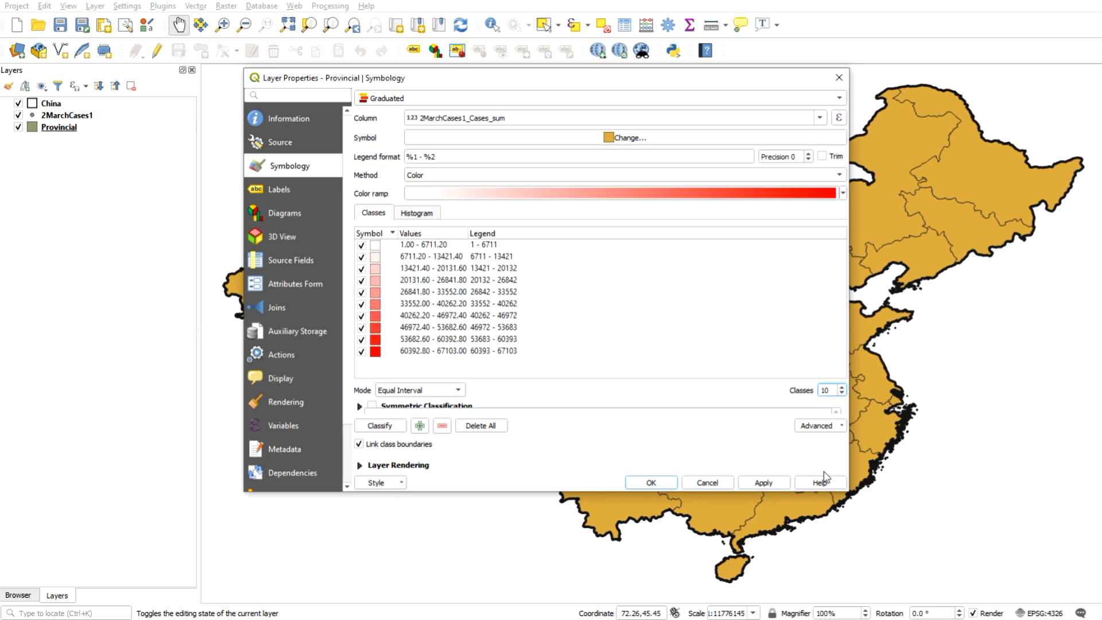
Step: Try the Pretty Breaks and Standard Deviation classification modes on the case classes, and return to Equal Interval
click(444, 392)
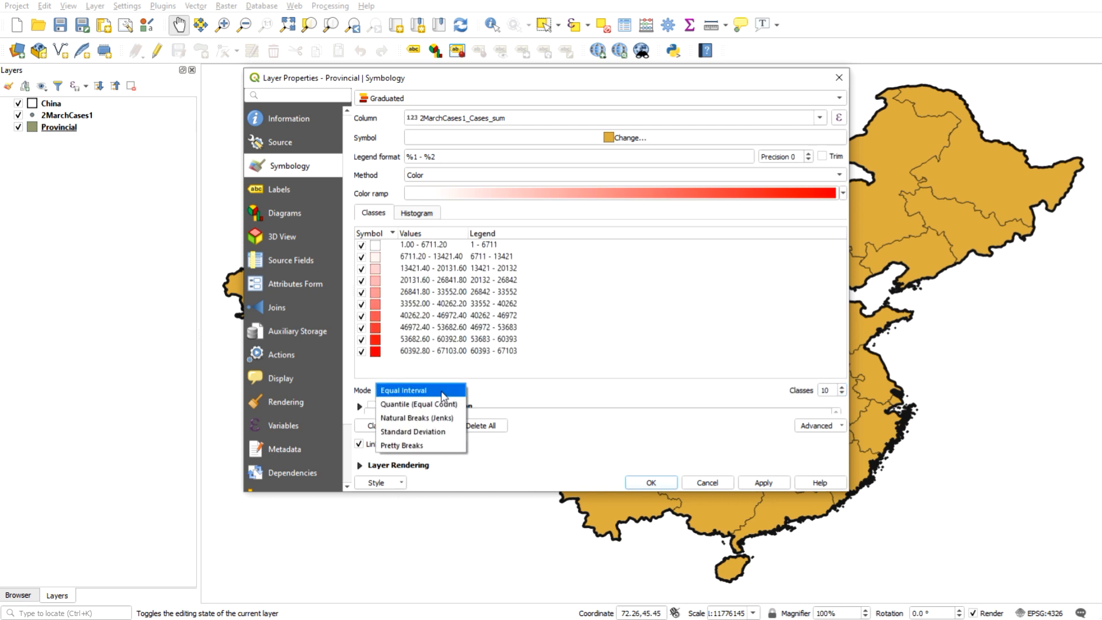
click(445, 446)
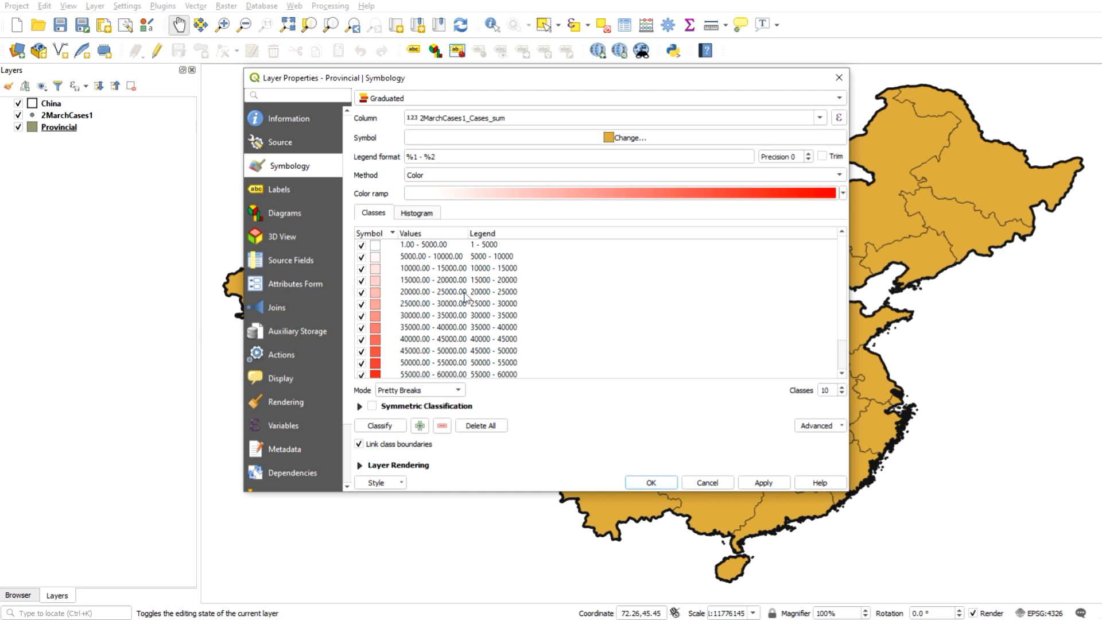
scroll(470, 282, down, 1)
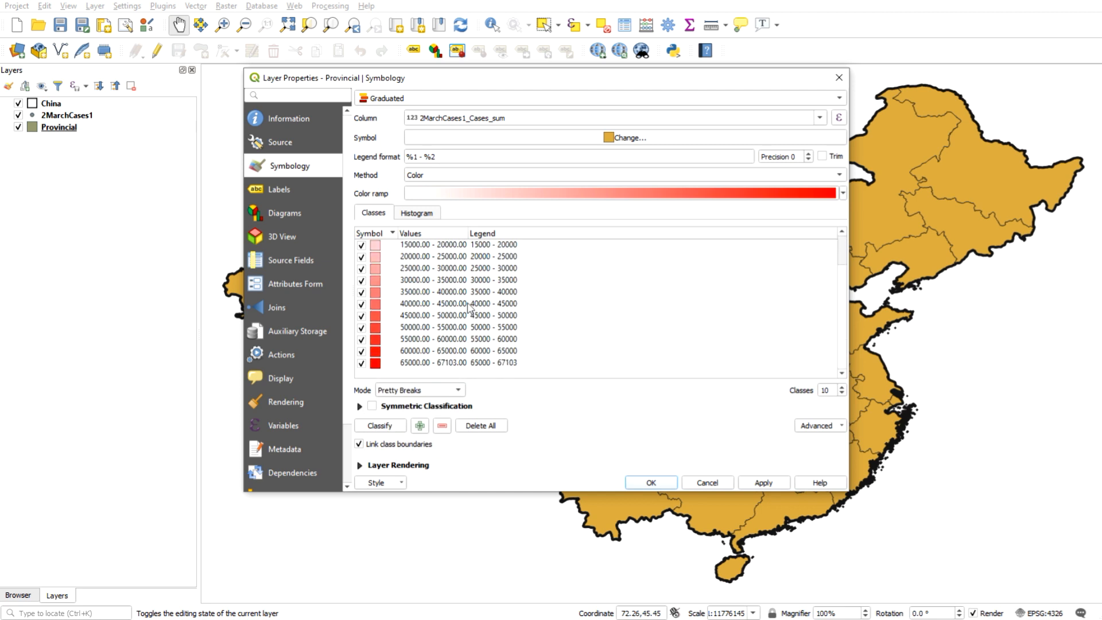
click(454, 390)
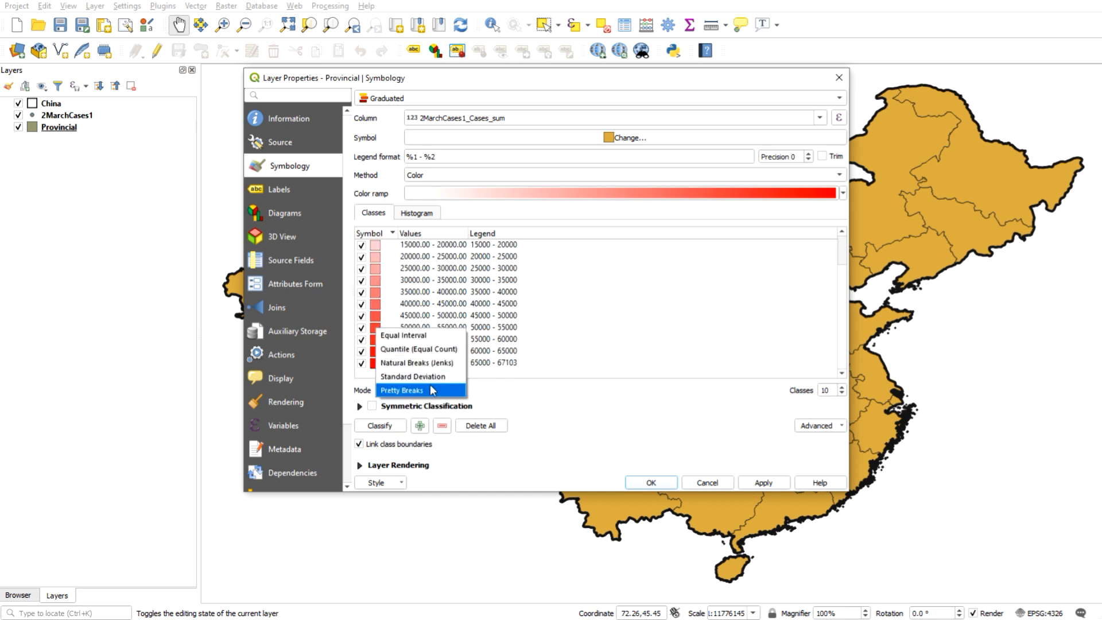
click(425, 383)
click(411, 392)
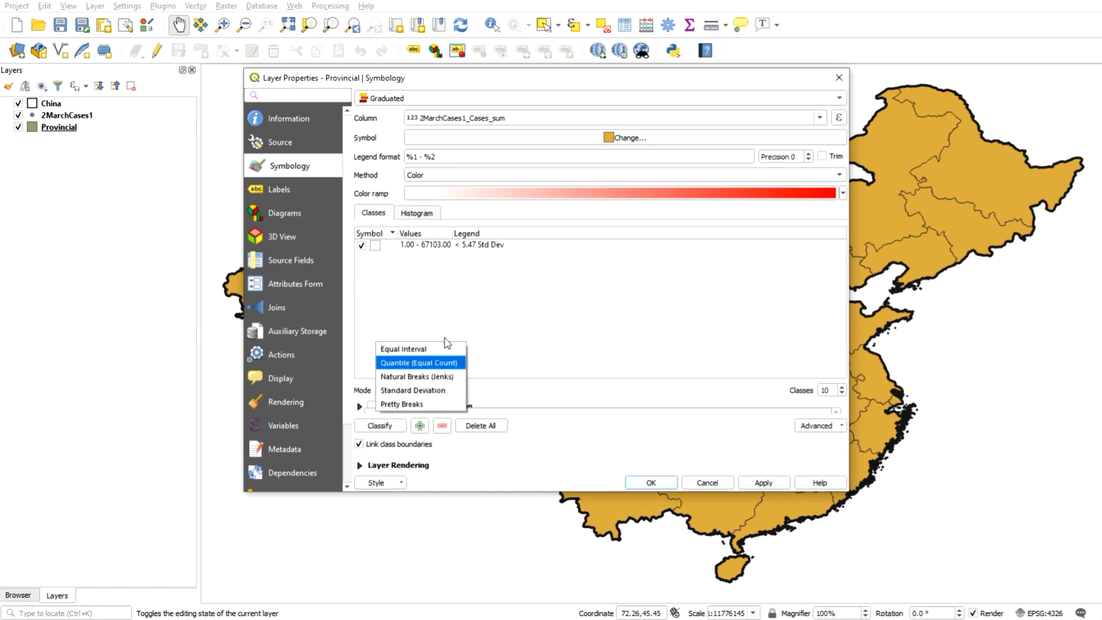
click(412, 349)
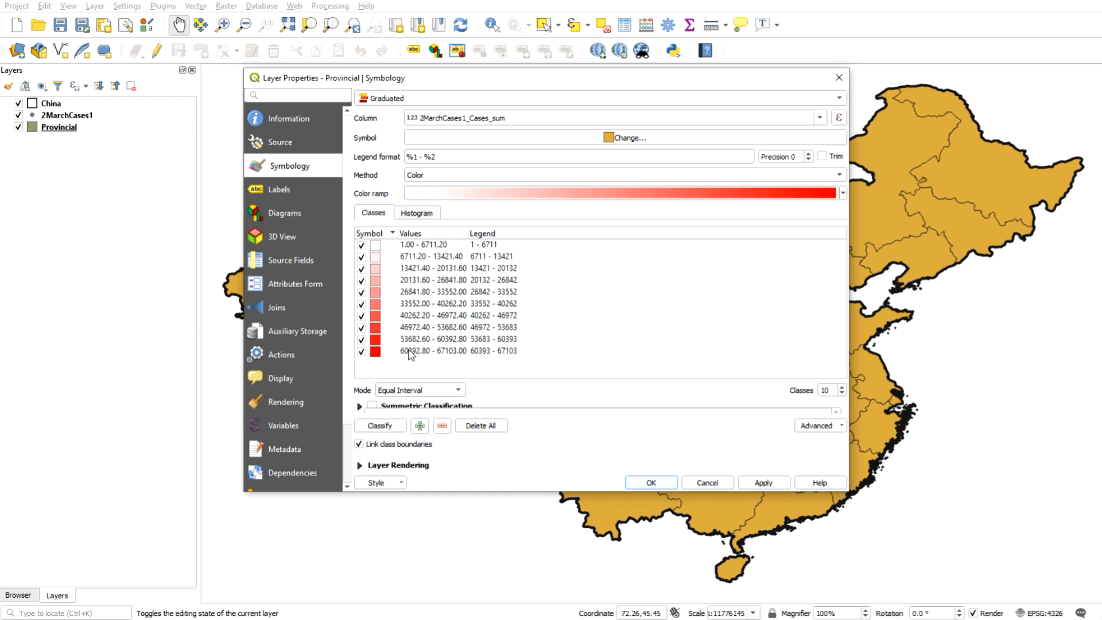
Step: Apply the graduated case styling to the Provincial layer and close its properties
click(767, 485)
click(652, 482)
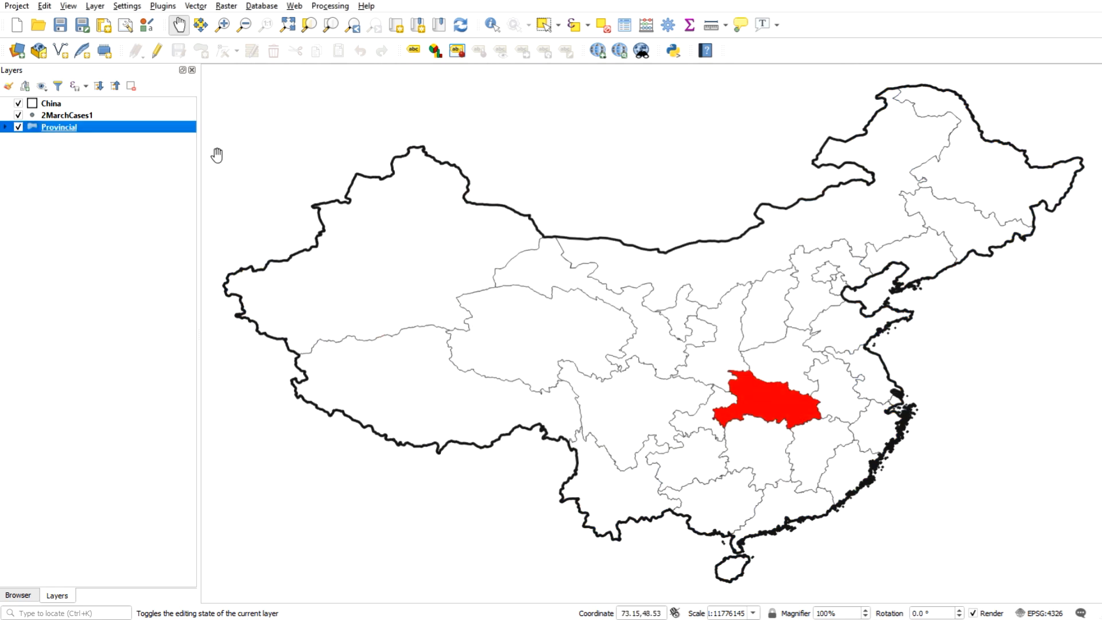
Step: Reclassify the Provincial layer's case classes with the Pretty Breaks mode and apply the styling
right_click(98, 127)
click(185, 382)
click(418, 394)
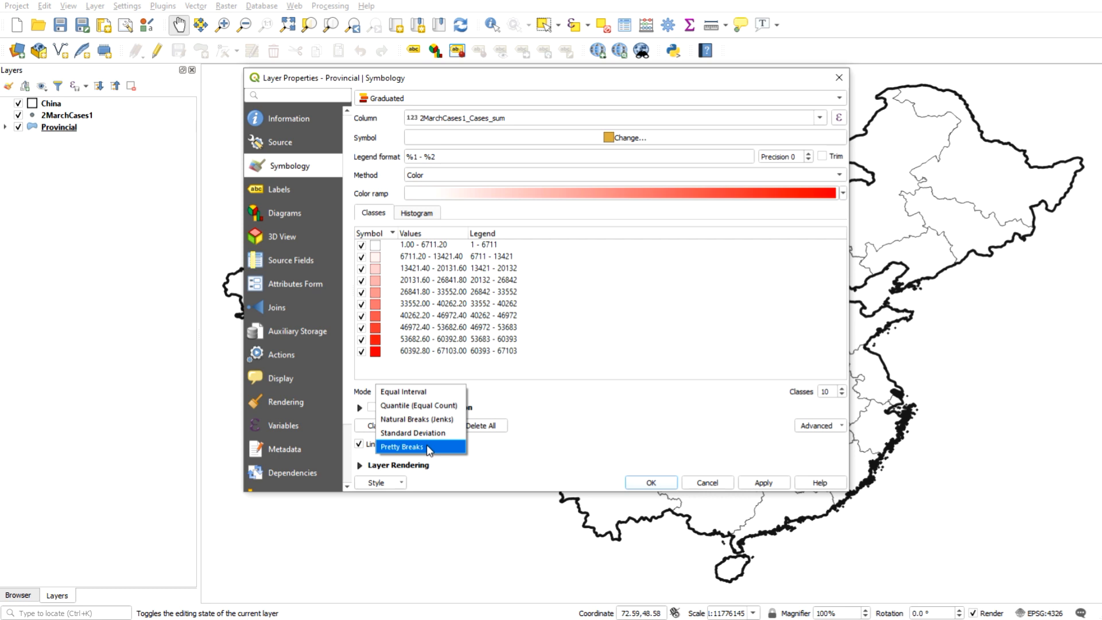
click(441, 394)
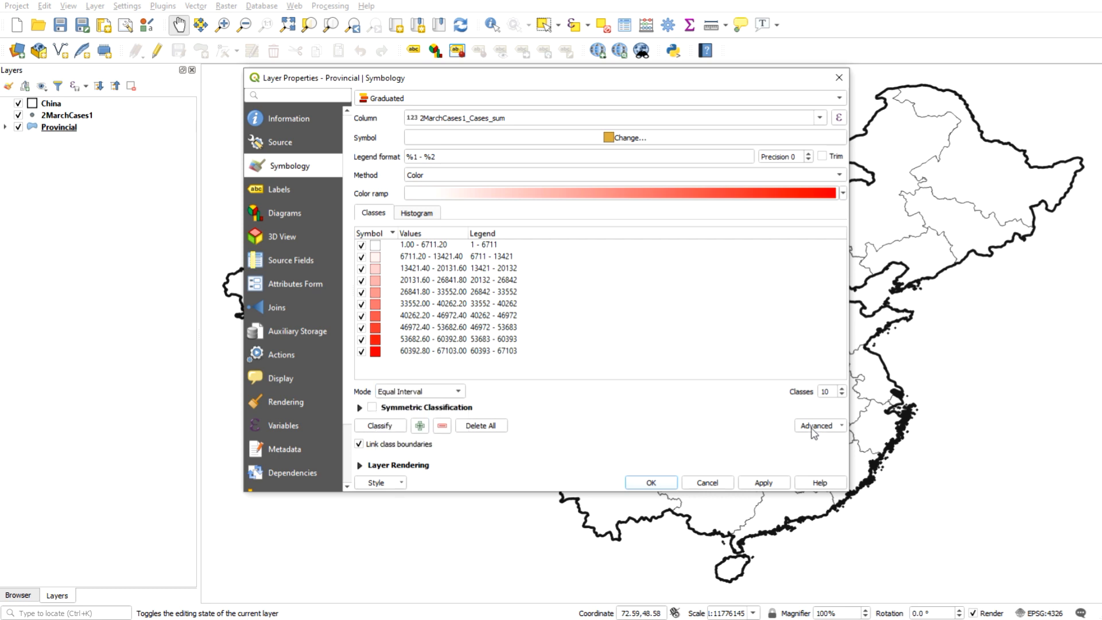
click(395, 428)
click(405, 391)
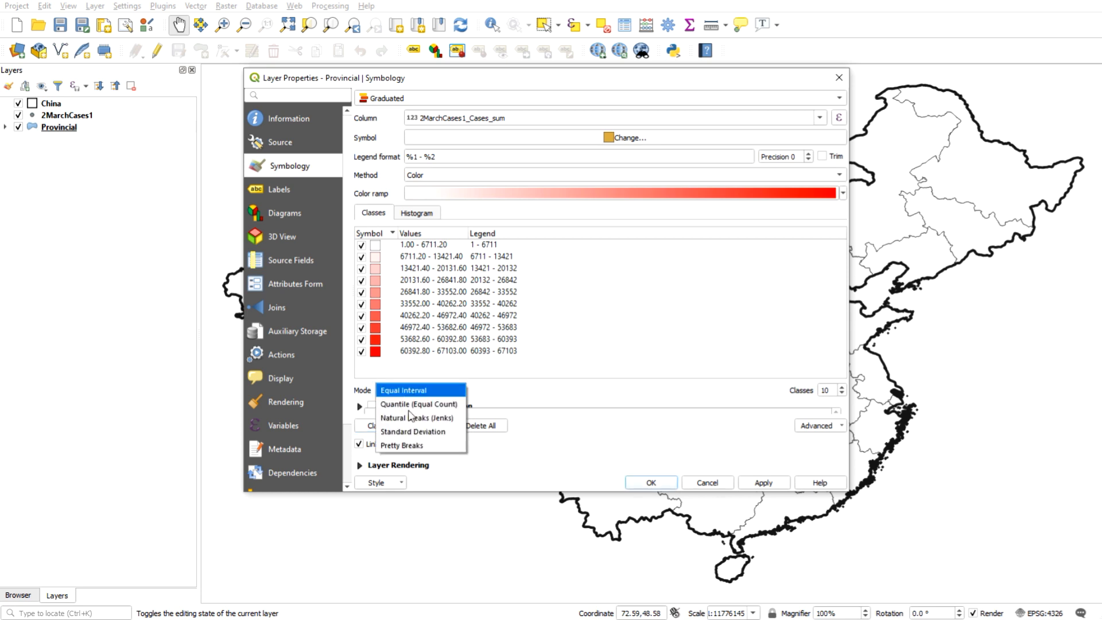
click(419, 442)
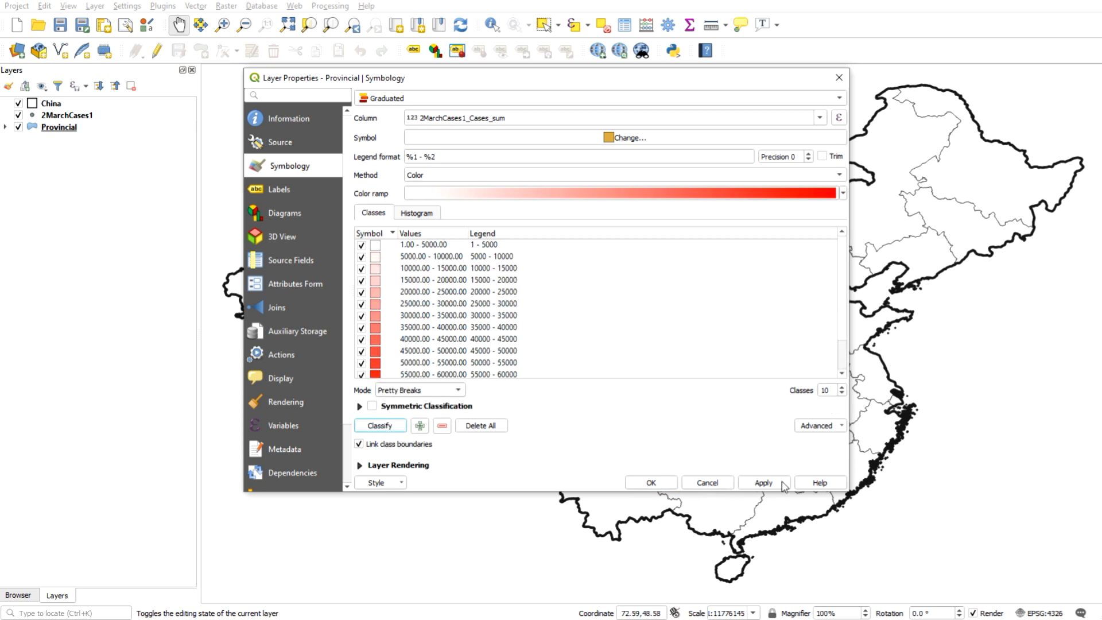
click(659, 484)
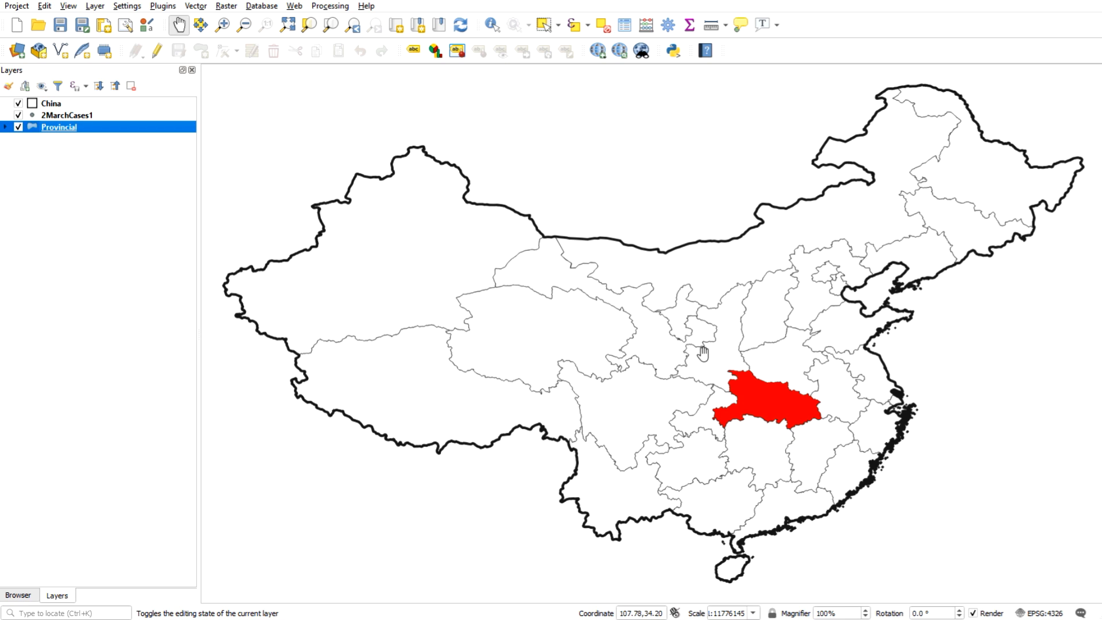
Step: Identify the red Hubei province on the map to inspect its joined case attributes, and close the results
drag(505, 243, 507, 280)
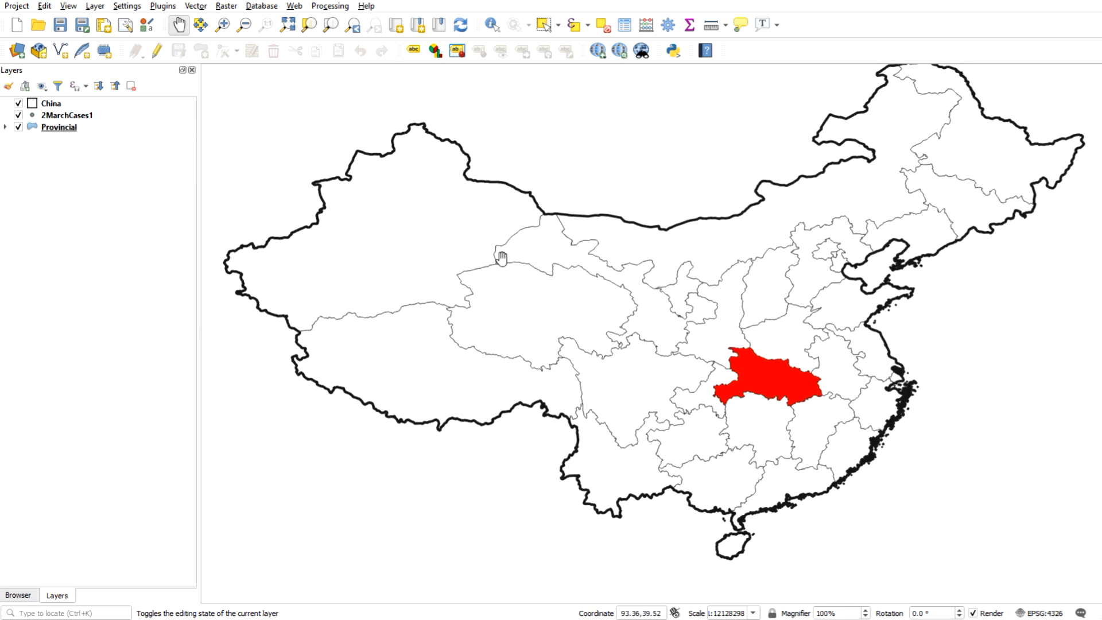
click(492, 24)
click(755, 373)
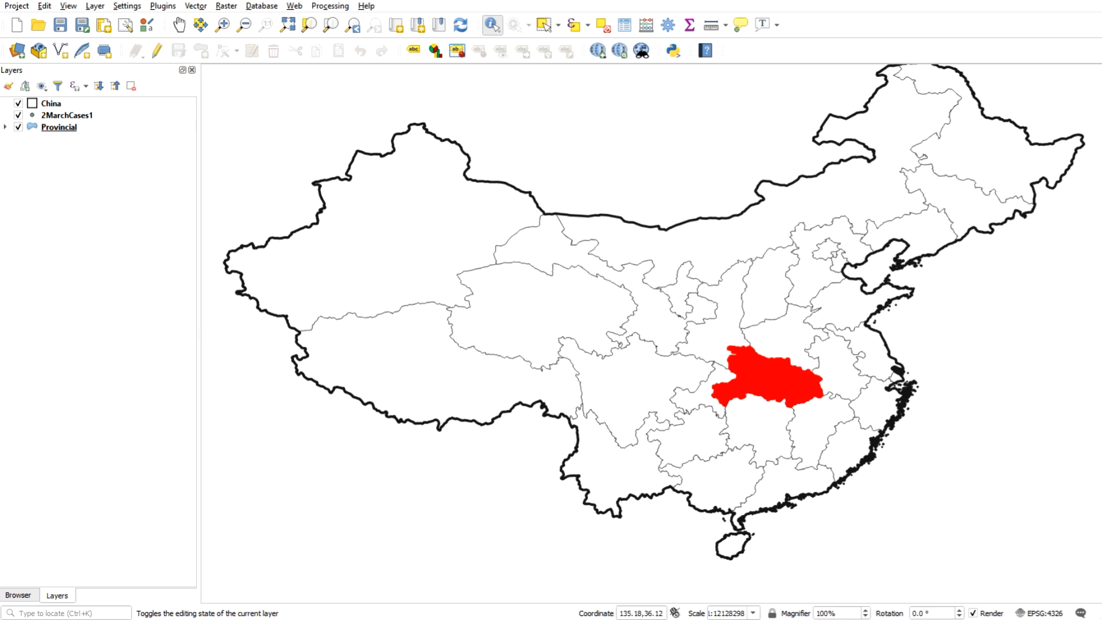
drag(1100, 135, 386, 94)
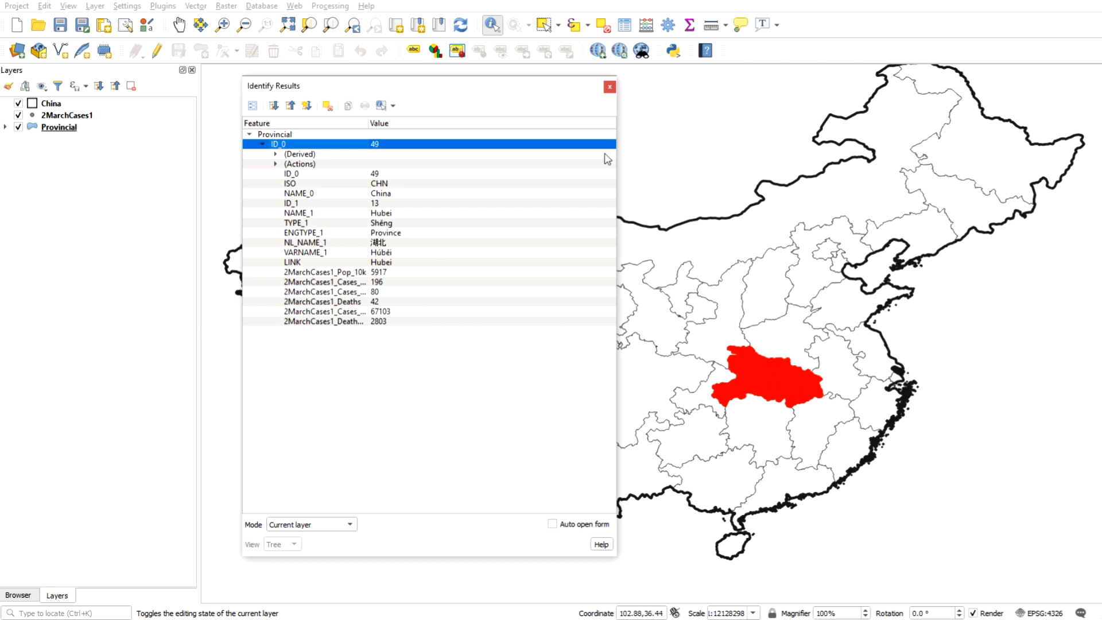
click(609, 87)
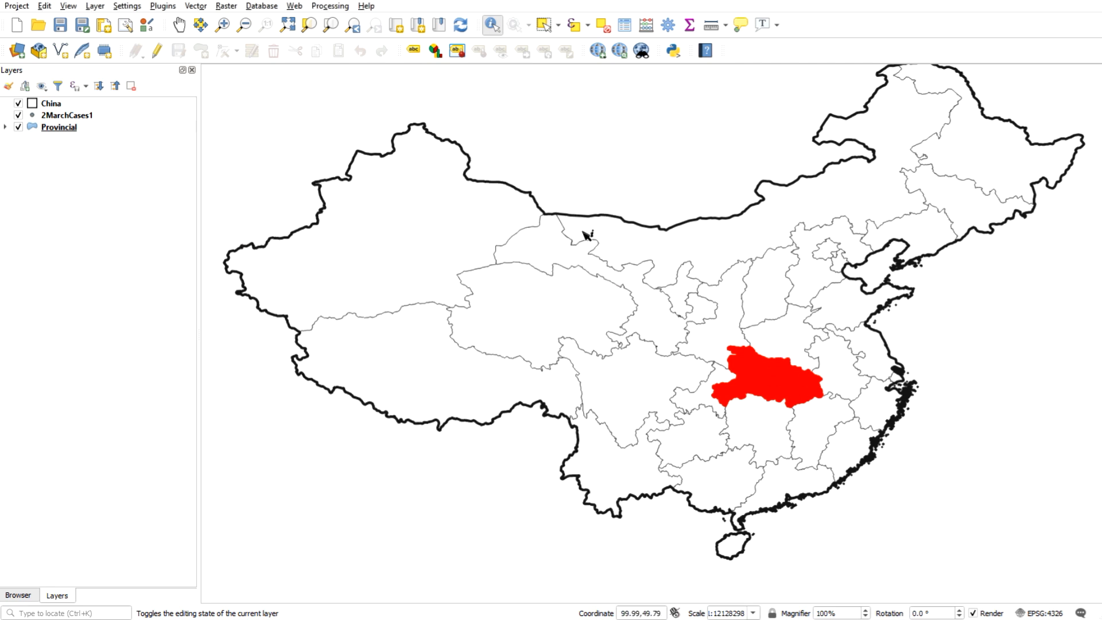
Step: Identify Xizang, Shaanxi and Henan to compare their joined case attributes, and close the results
click(478, 341)
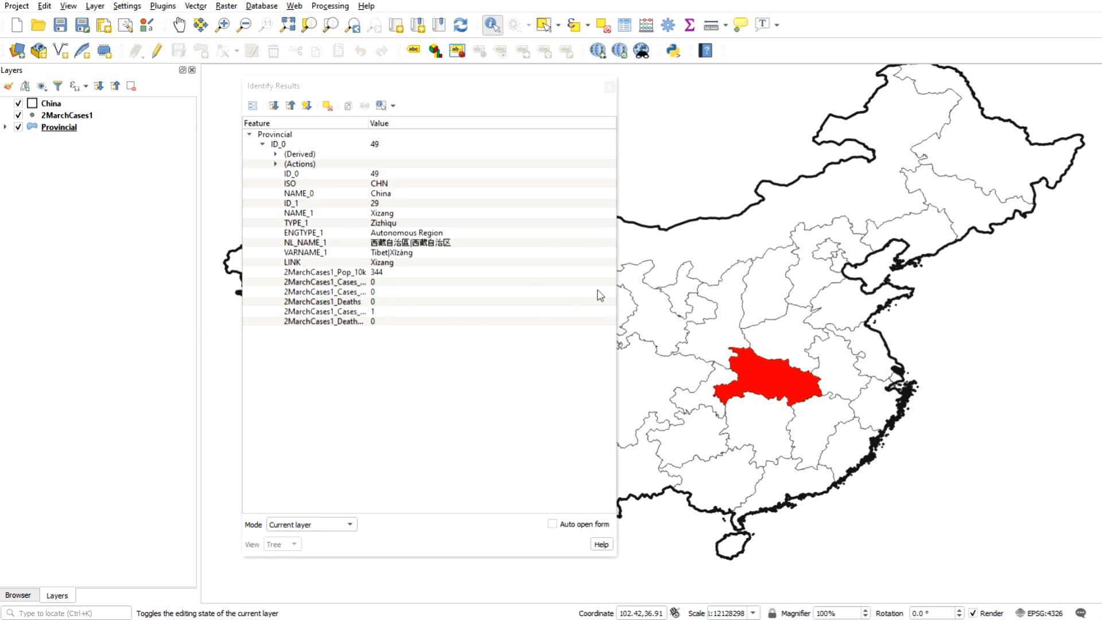
click(660, 307)
click(760, 298)
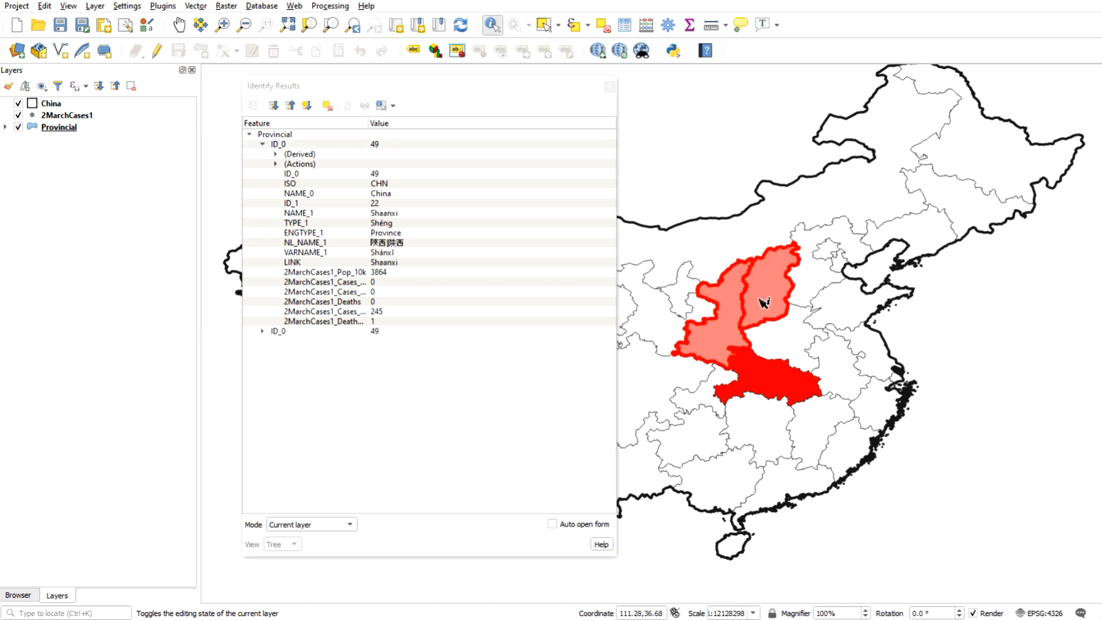
click(803, 335)
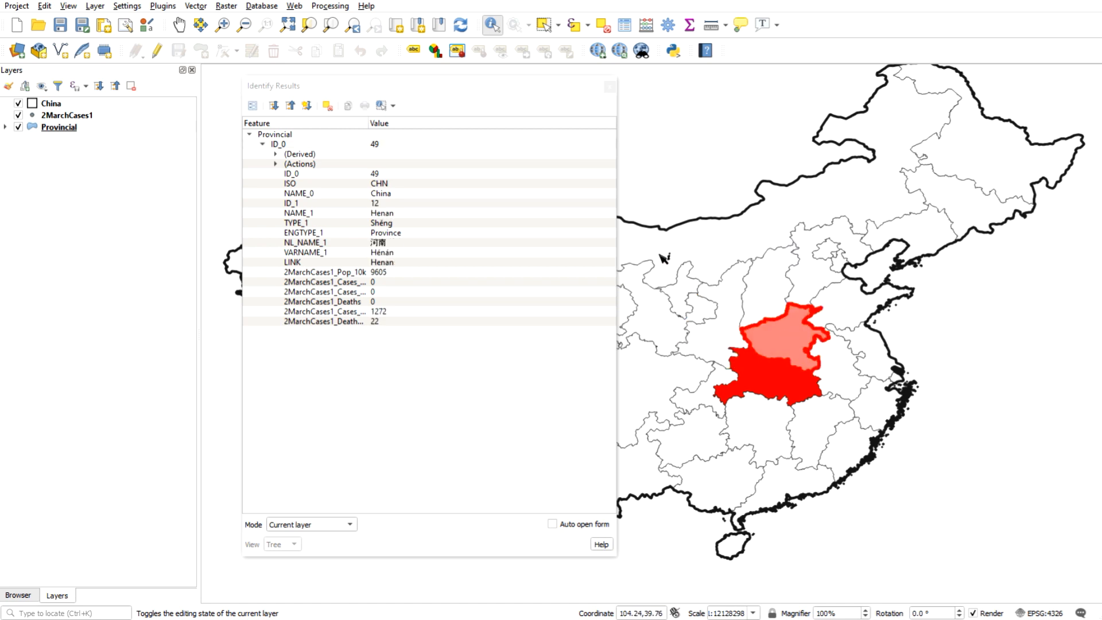
click(610, 87)
Step: Switch the Provincial layer's case classification to Natural Breaks (Jenks) and apply it to the map
right_click(92, 128)
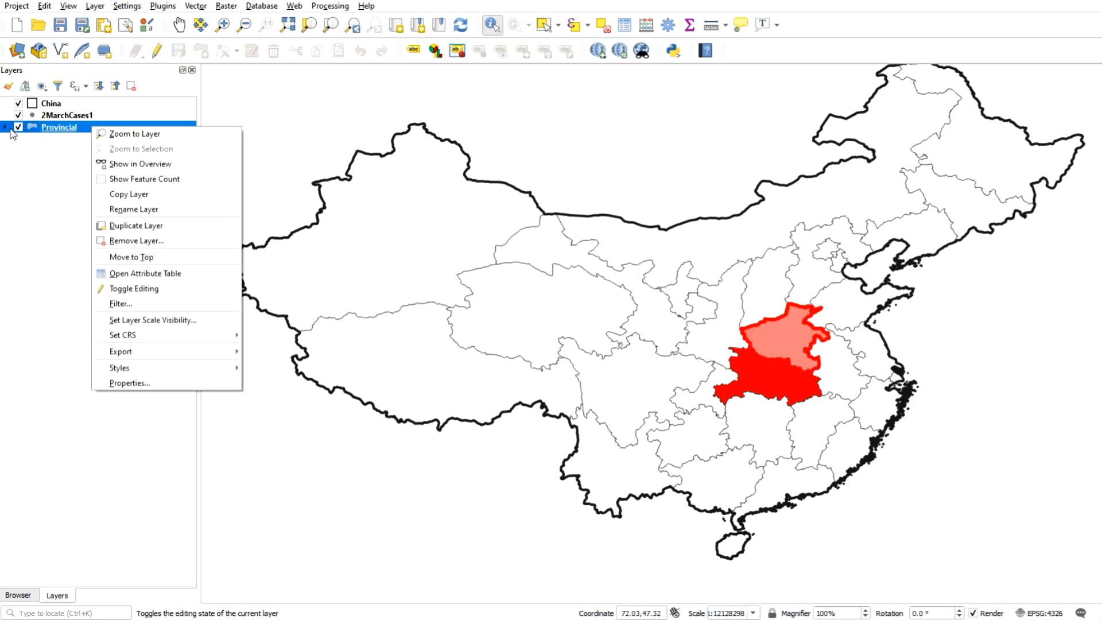
click(159, 383)
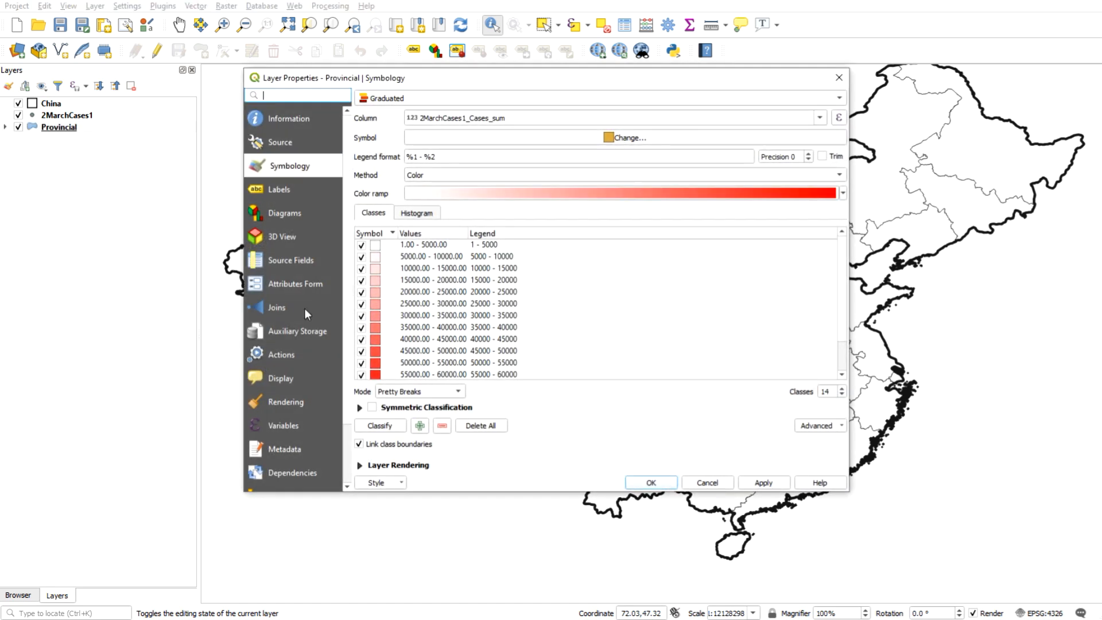
click(450, 392)
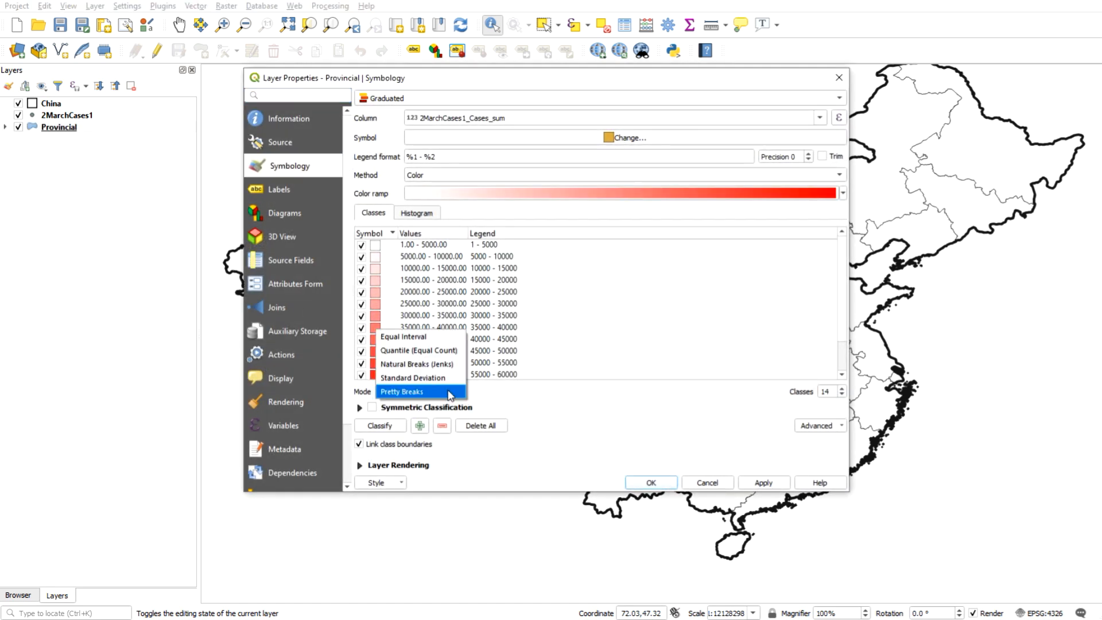
click(432, 364)
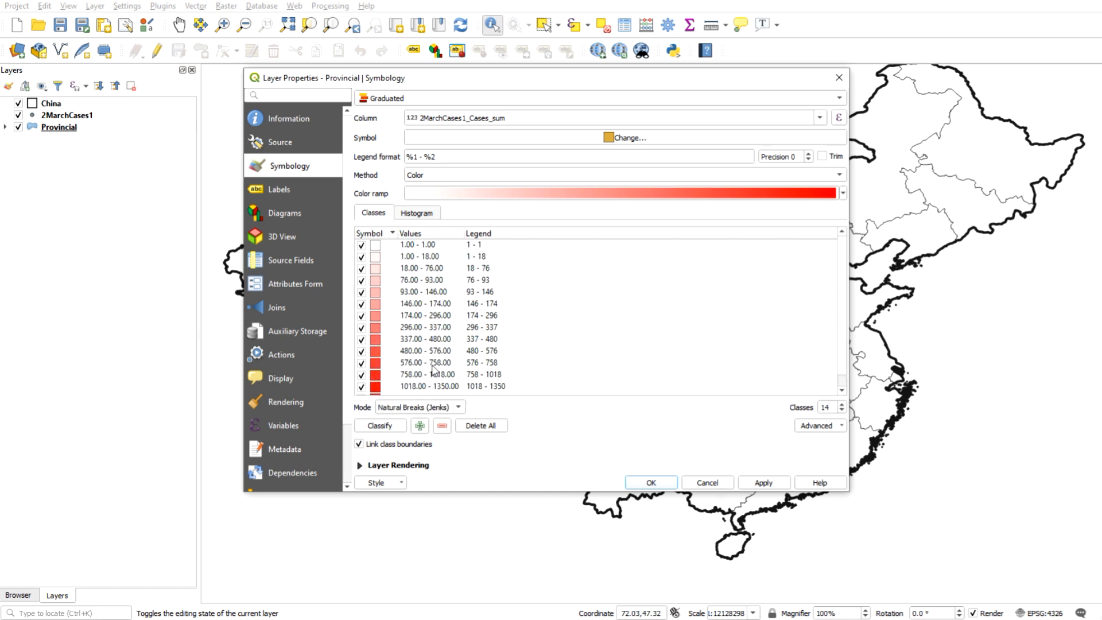
click(764, 483)
drag(544, 86, 498, 40)
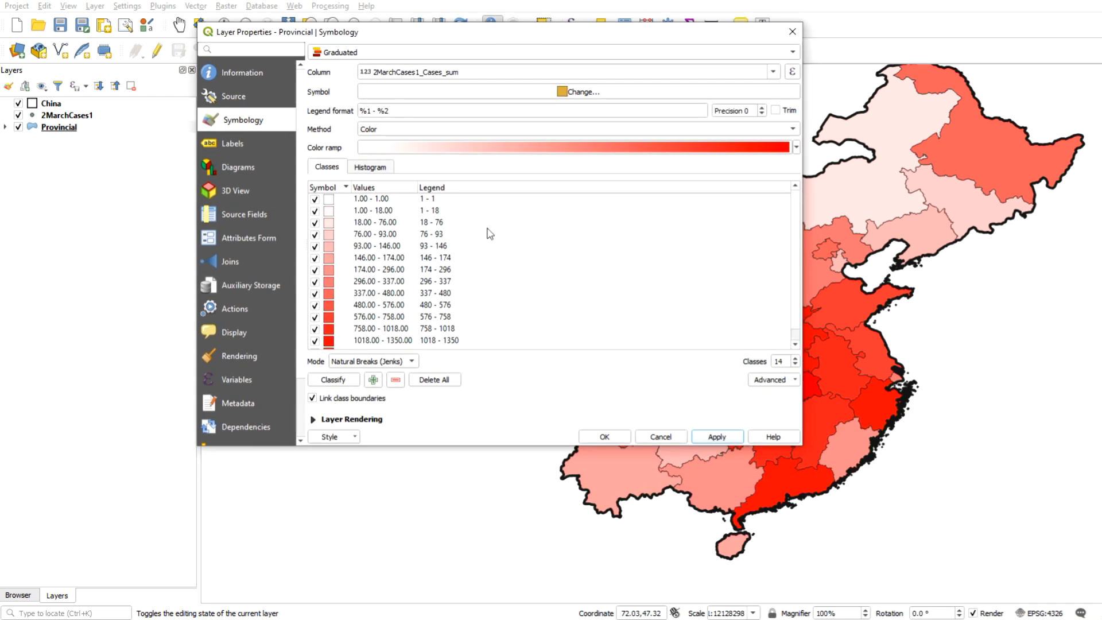
Step: Darken the red fill of the highest case class, 1350 - 67103, and apply the styling to the Provincial layer
scroll(796, 281, down, 1)
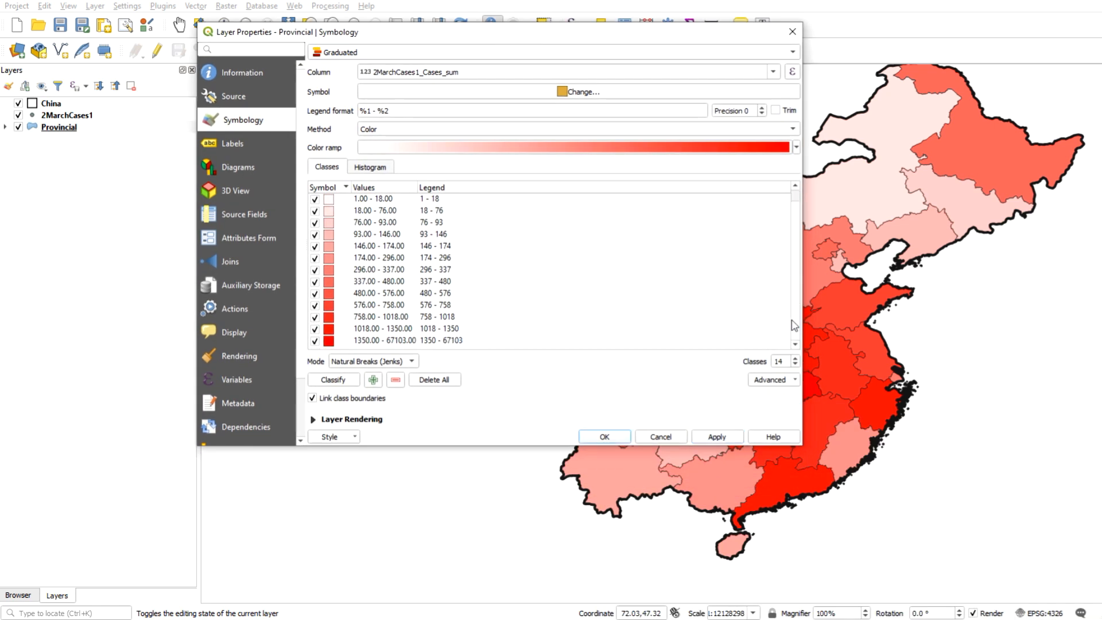
double_click(335, 341)
click(518, 170)
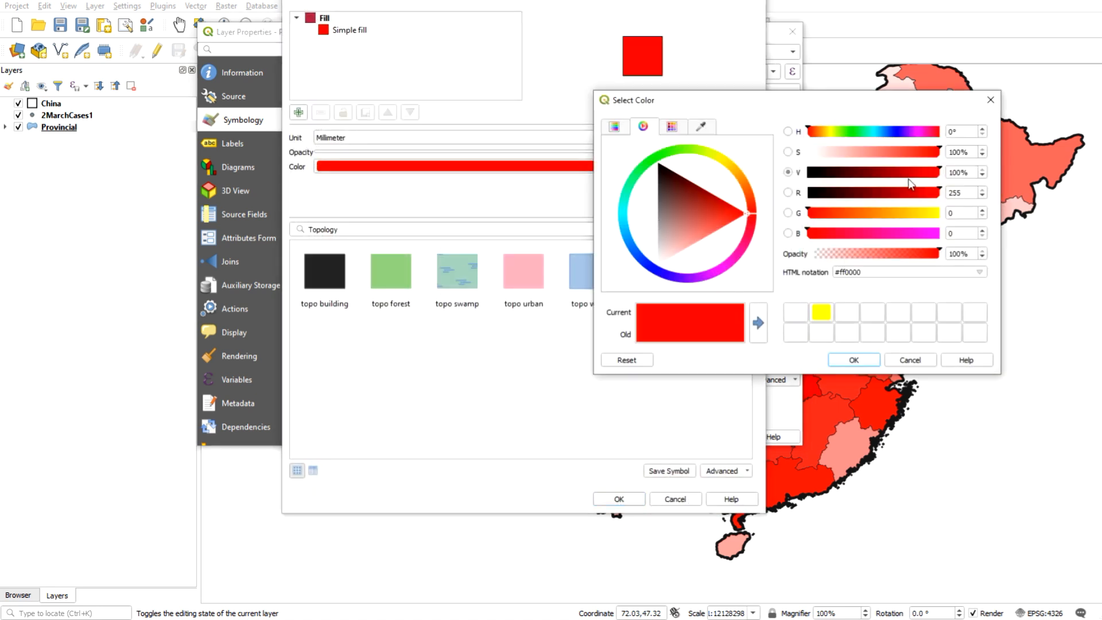
click(914, 175)
click(852, 359)
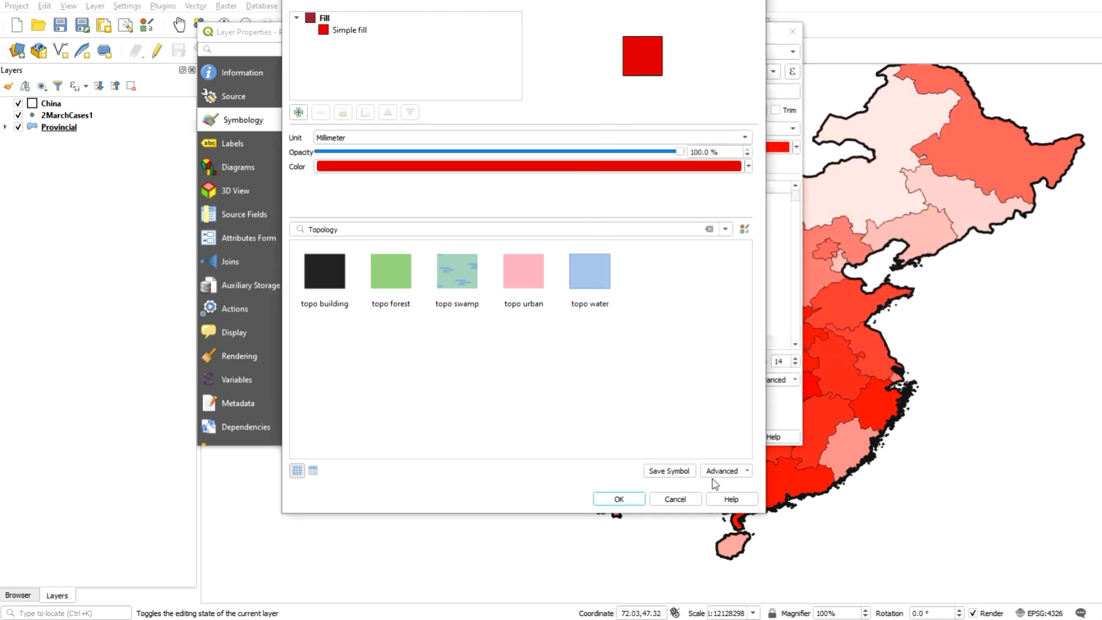
click(619, 498)
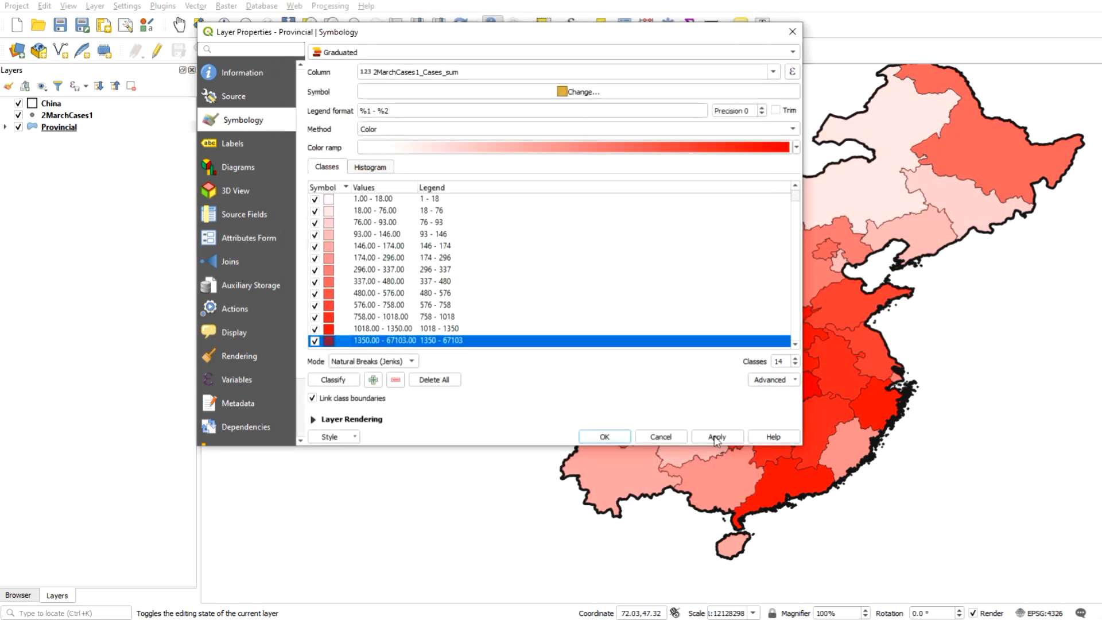
click(713, 438)
click(606, 438)
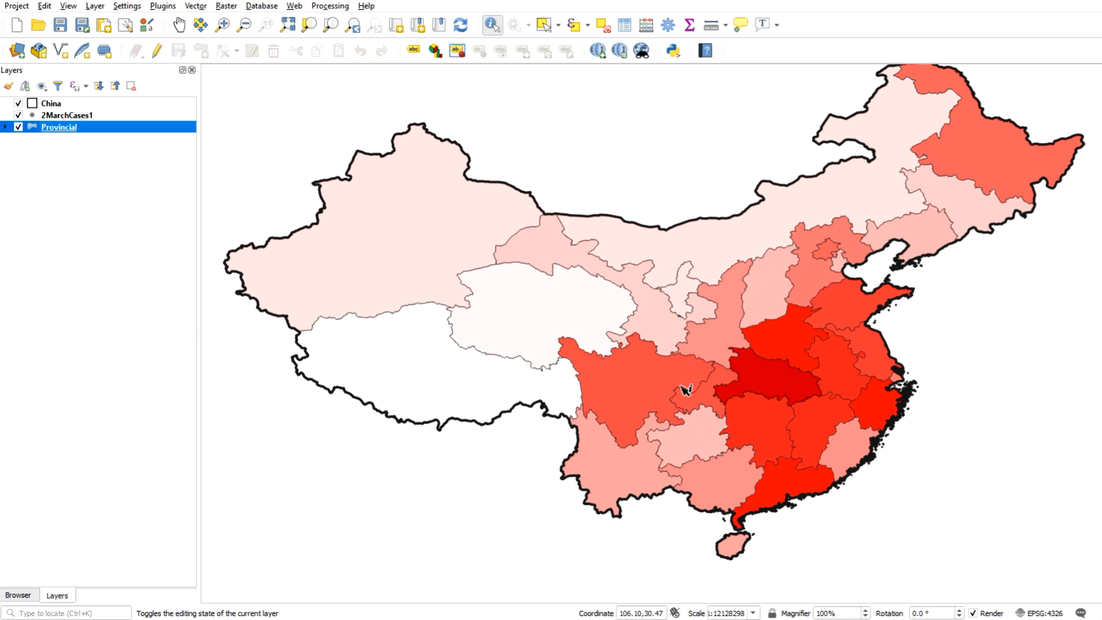
Step: Add the Google Road basemap from QuickMapServices
click(294, 7)
mouse_move(359, 39)
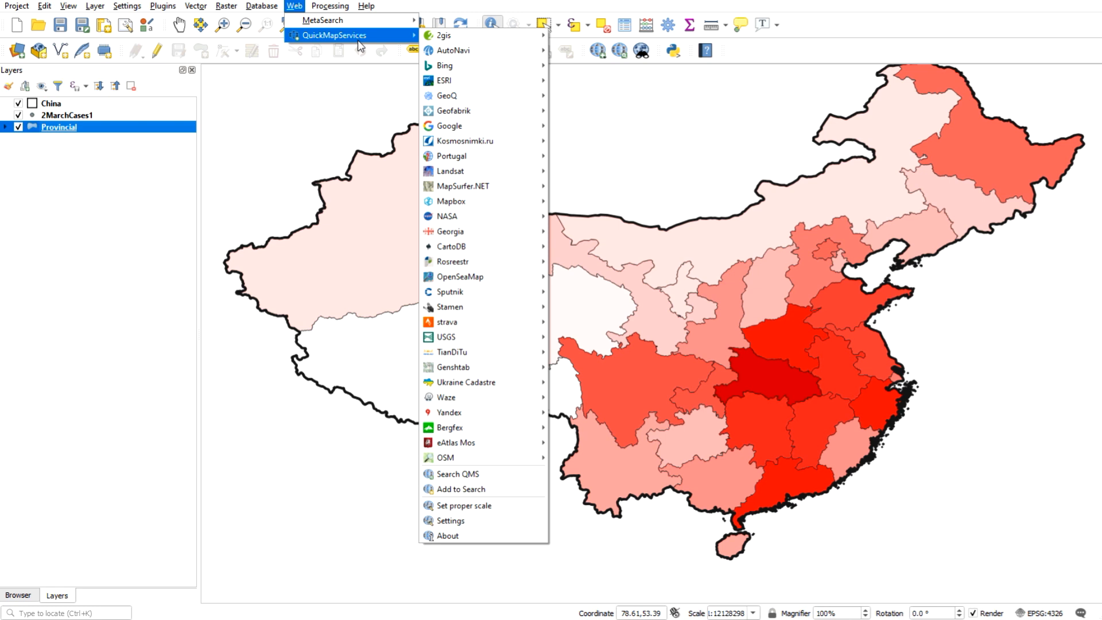
mouse_move(423, 38)
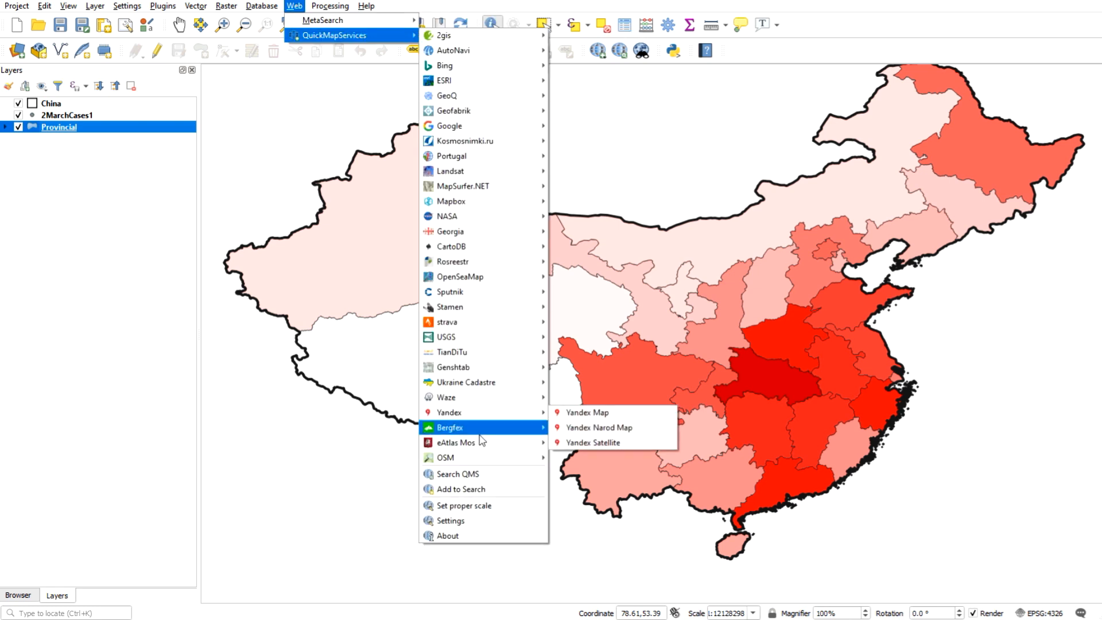
mouse_move(497, 126)
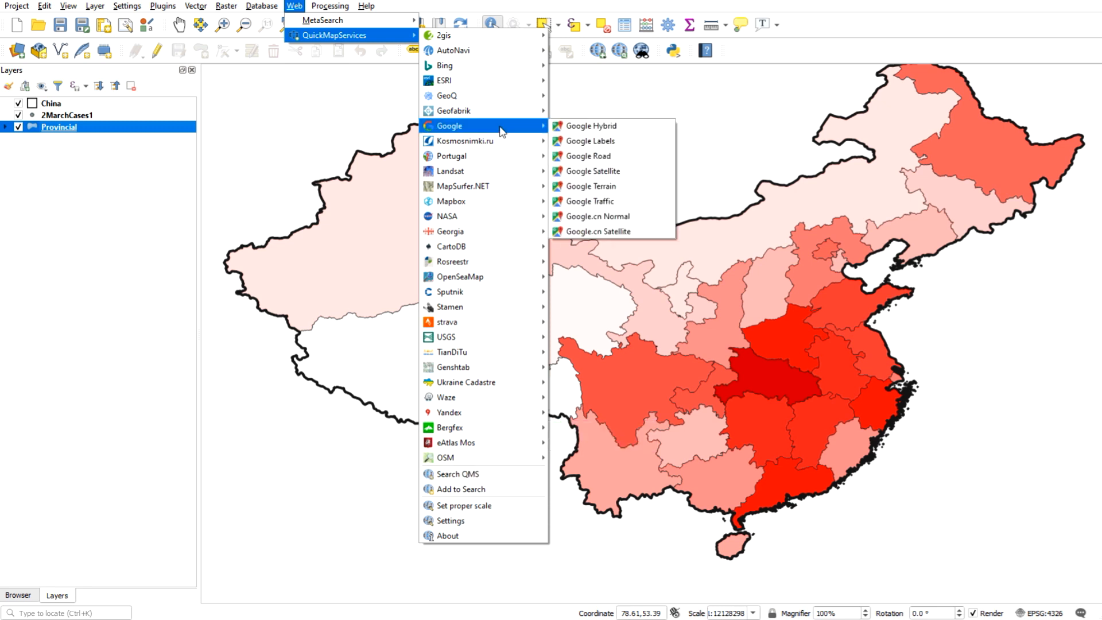
click(618, 158)
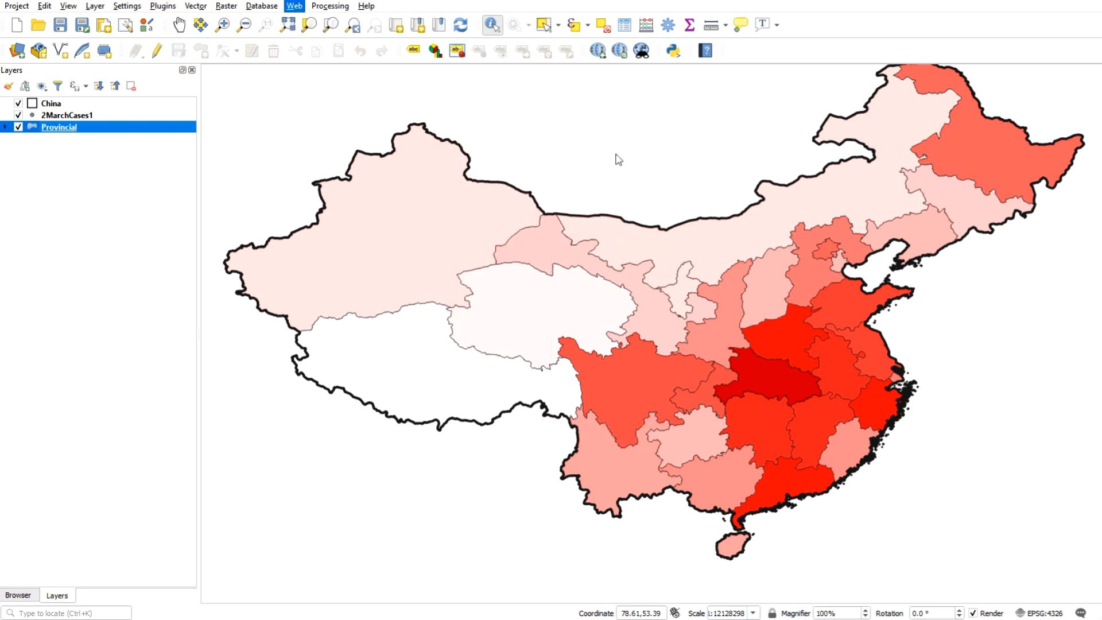
Step: Set the Provincial layer's rendering opacity to 53.6 % so the basemap shows through, and apply it
right_click(80, 127)
click(172, 380)
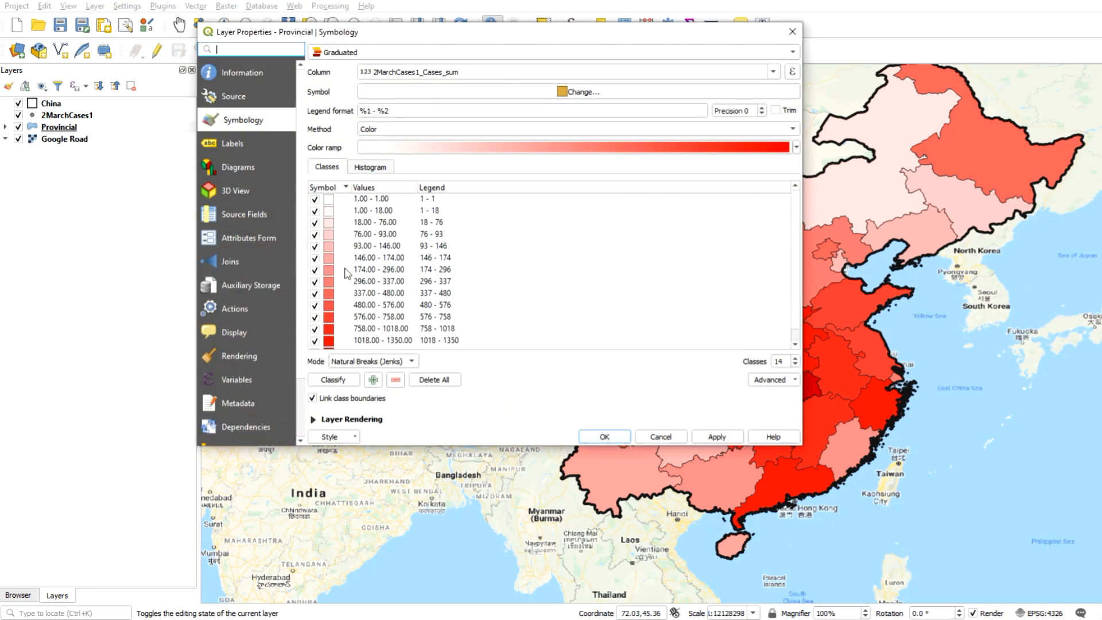
click(313, 419)
drag(726, 350, 611, 352)
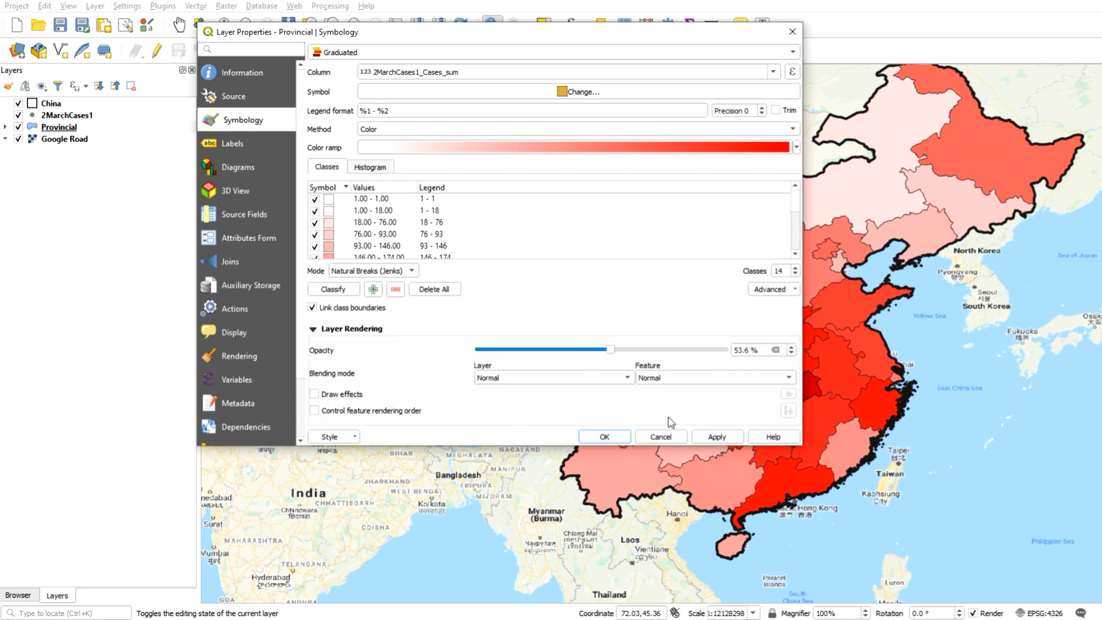
click(718, 439)
click(605, 437)
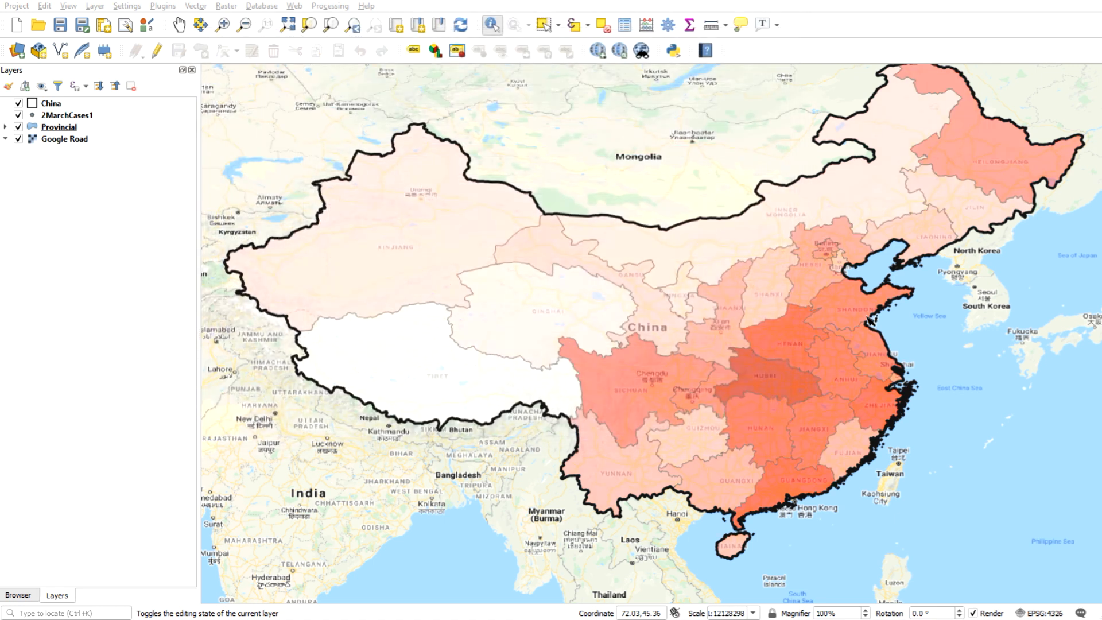
Step: Duplicate the Provincial layer and place the copy, switched on, directly above the original
click(125, 128)
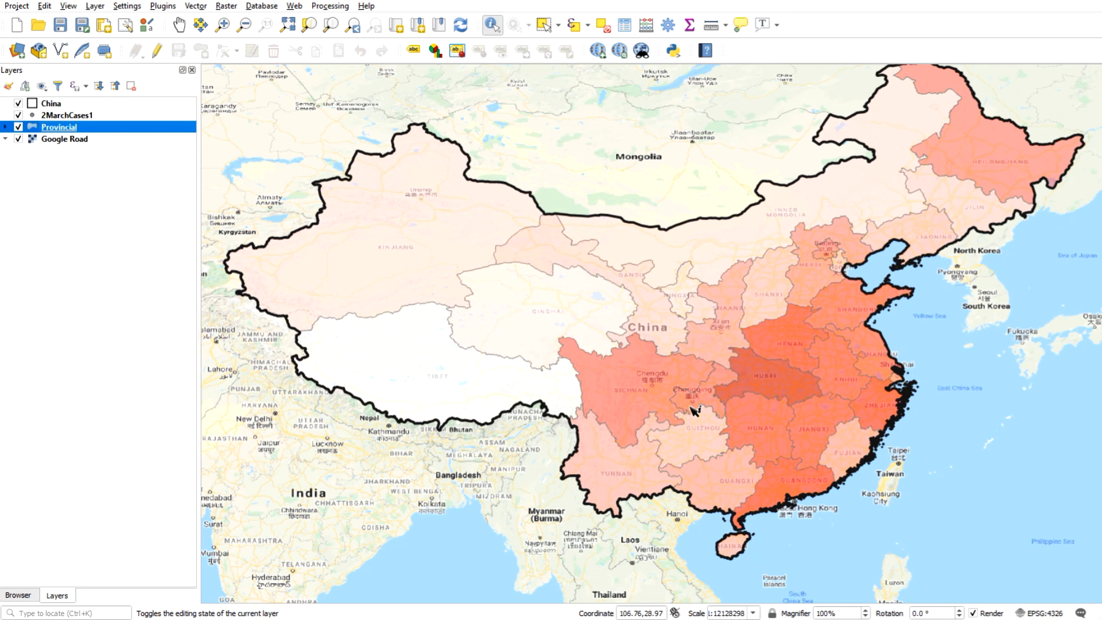
click(5, 127)
right_click(71, 132)
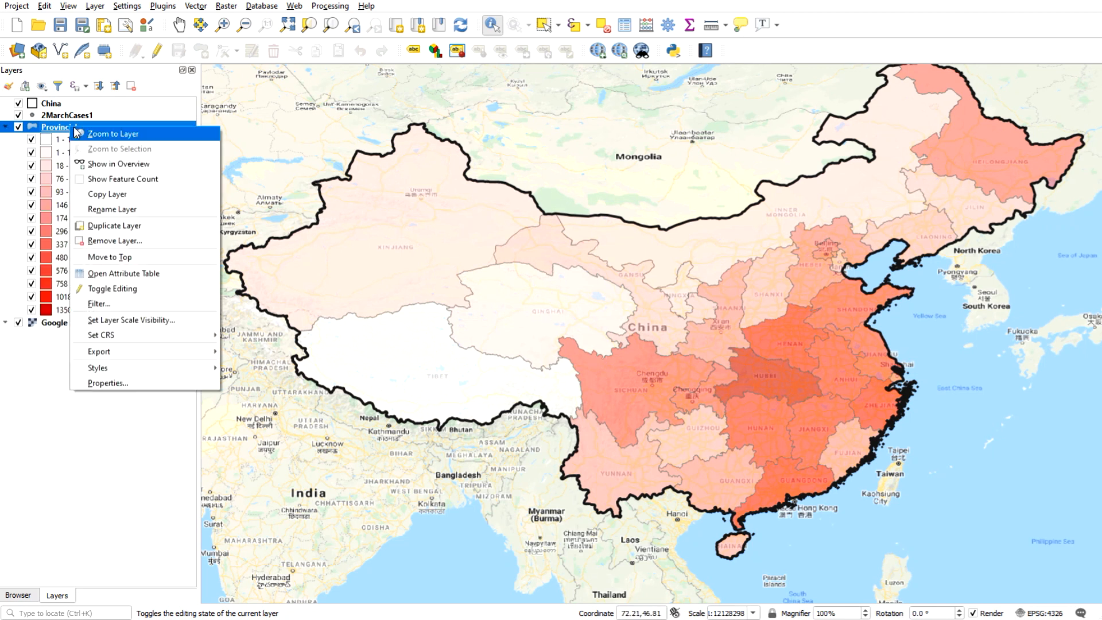
click(138, 220)
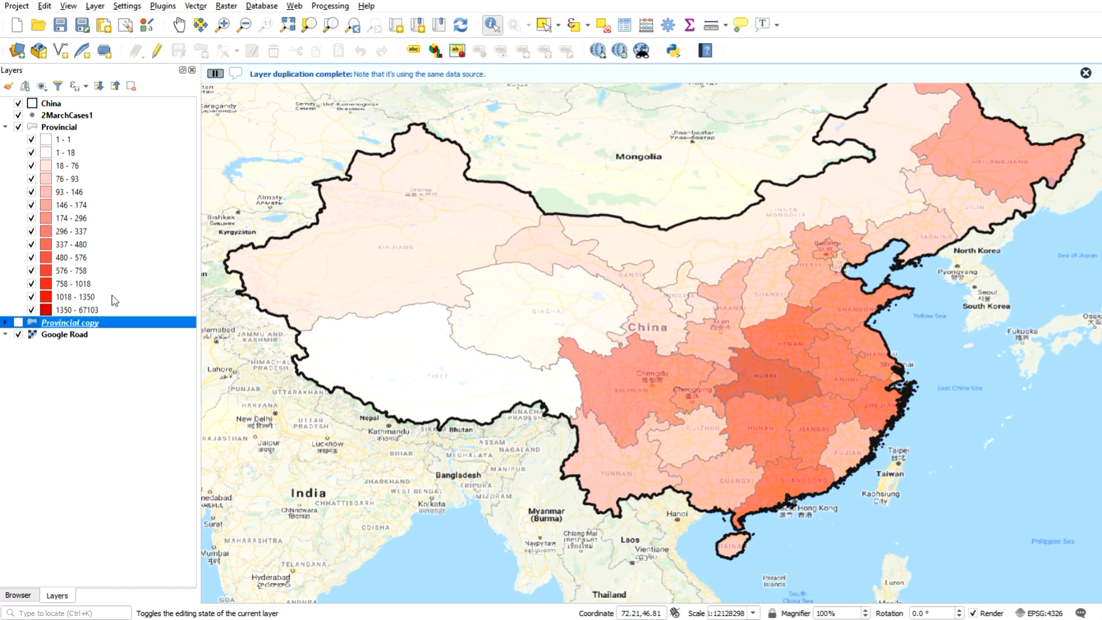
click(18, 322)
drag(64, 327, 62, 129)
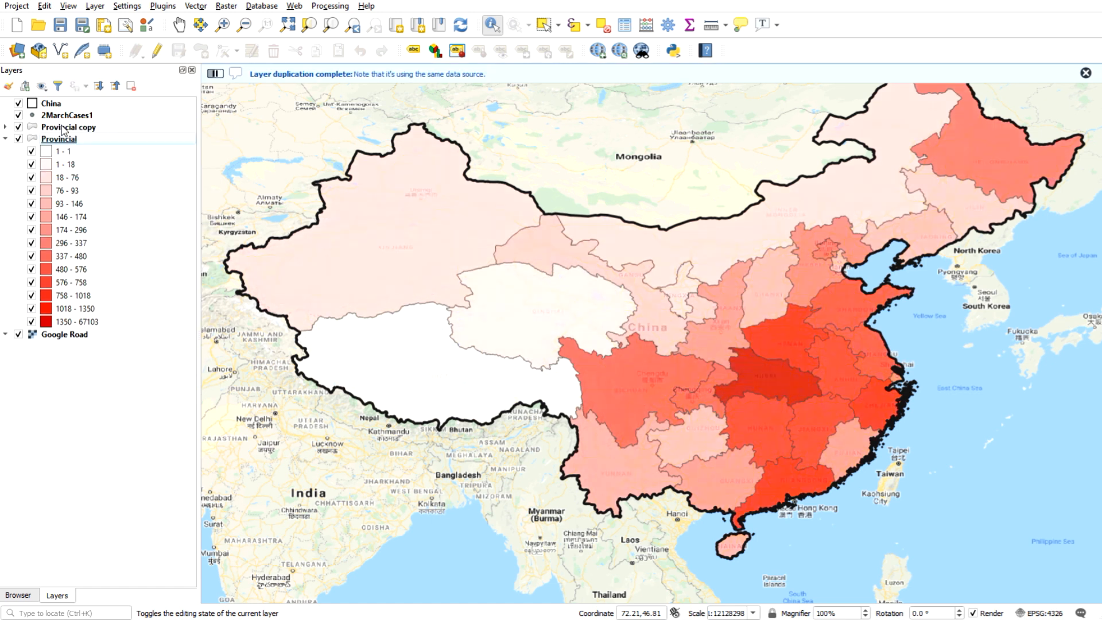
Step: Change the Provincial copy layer's symbology from Graduated to Single symbol
right_click(62, 130)
click(183, 379)
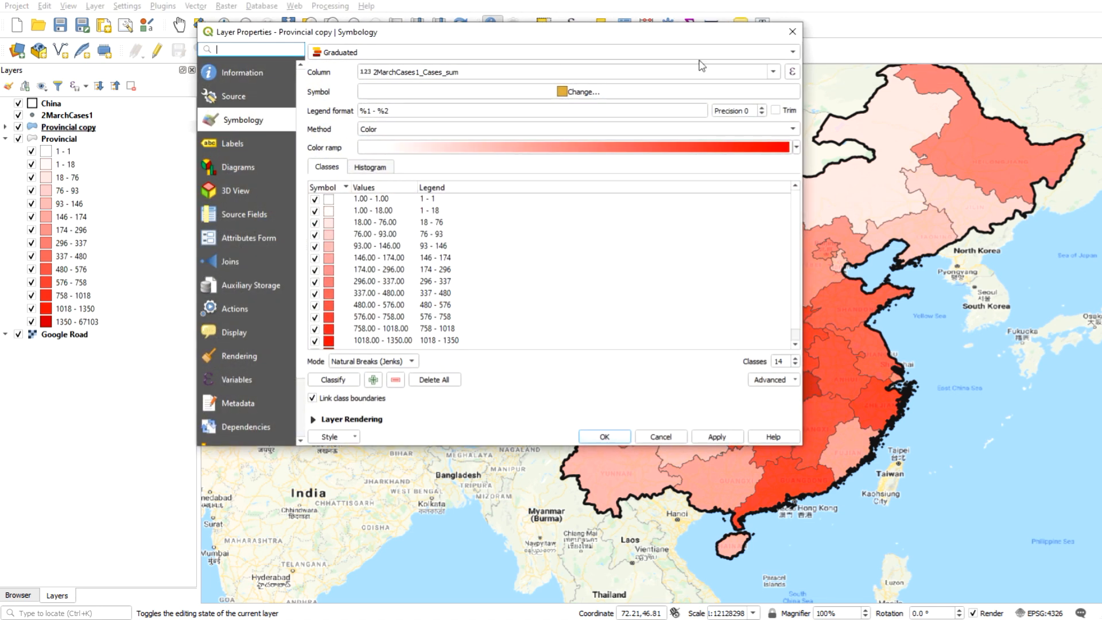
click(657, 53)
click(358, 24)
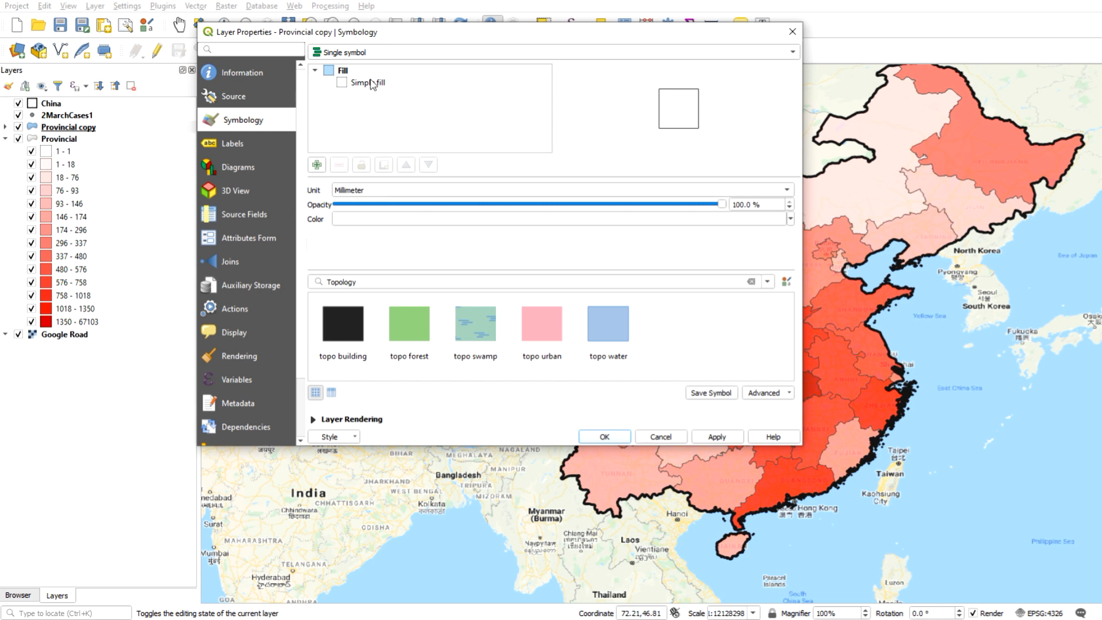
Step: Set the Provincial copy layer's rendering opacity to 100 % and apply it
click(314, 420)
drag(612, 351, 744, 360)
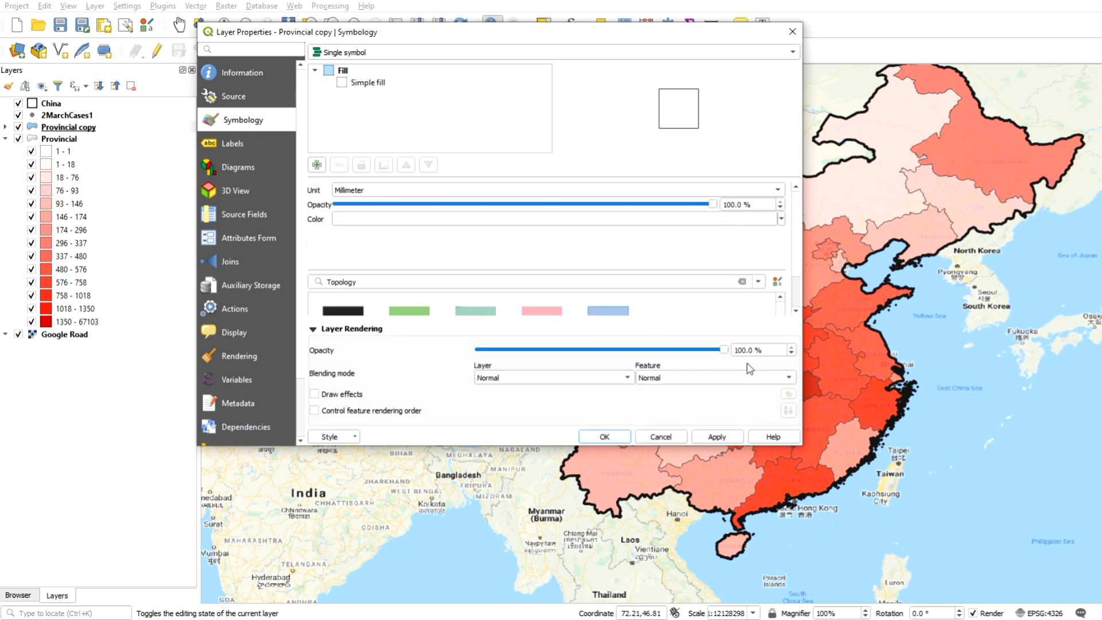
click(718, 440)
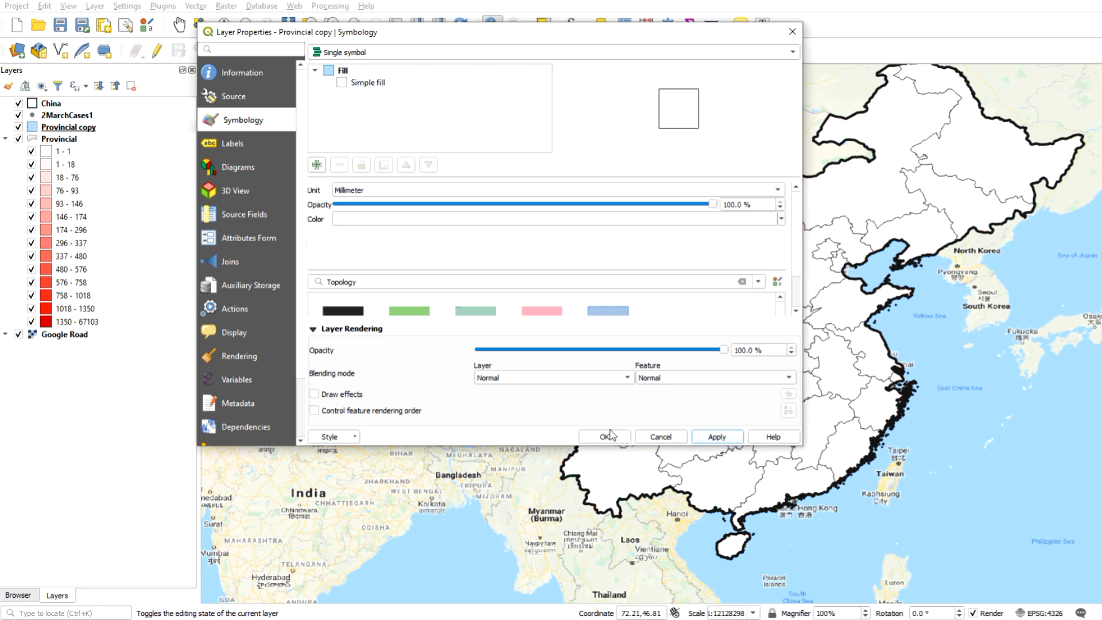
Step: Set the Provincial copy's simple fill style to No Brush, apply it and close the layer properties
click(371, 84)
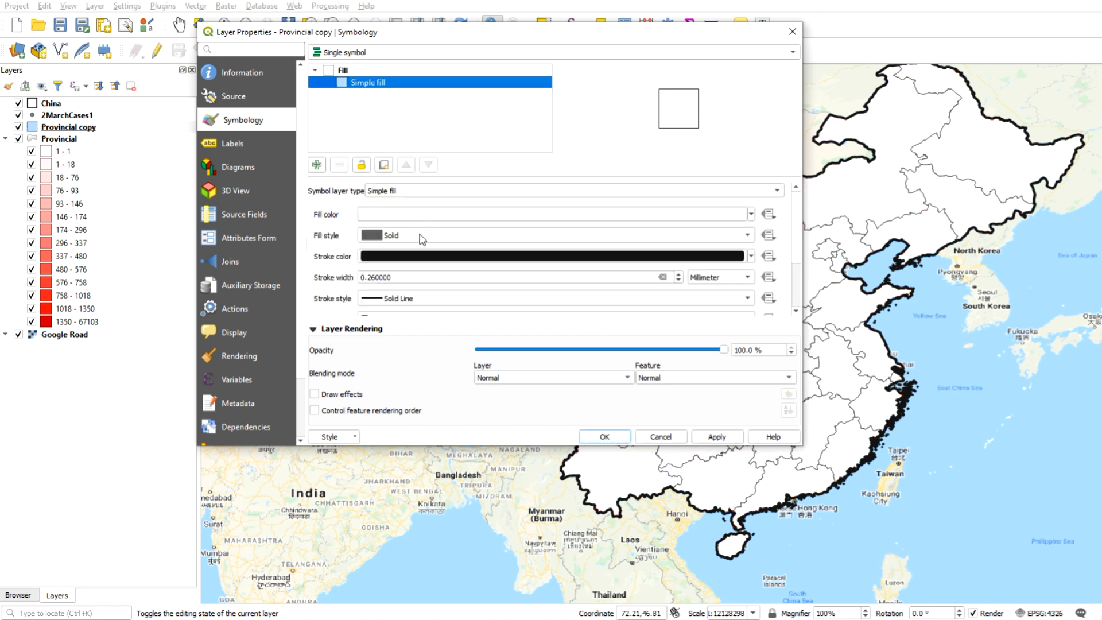
click(422, 240)
click(402, 248)
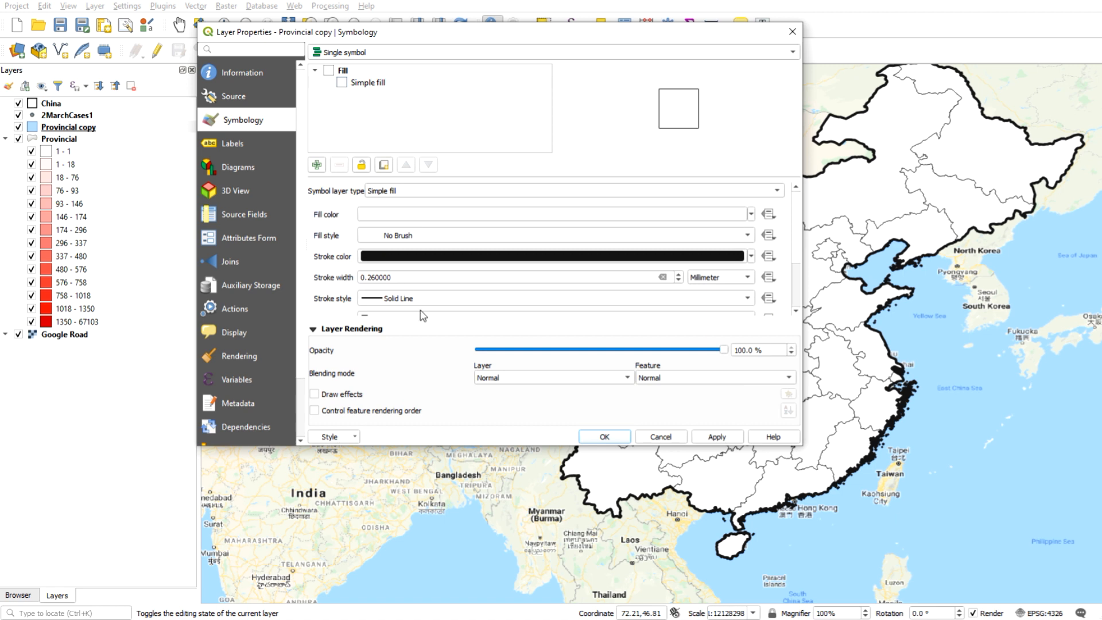
click(717, 437)
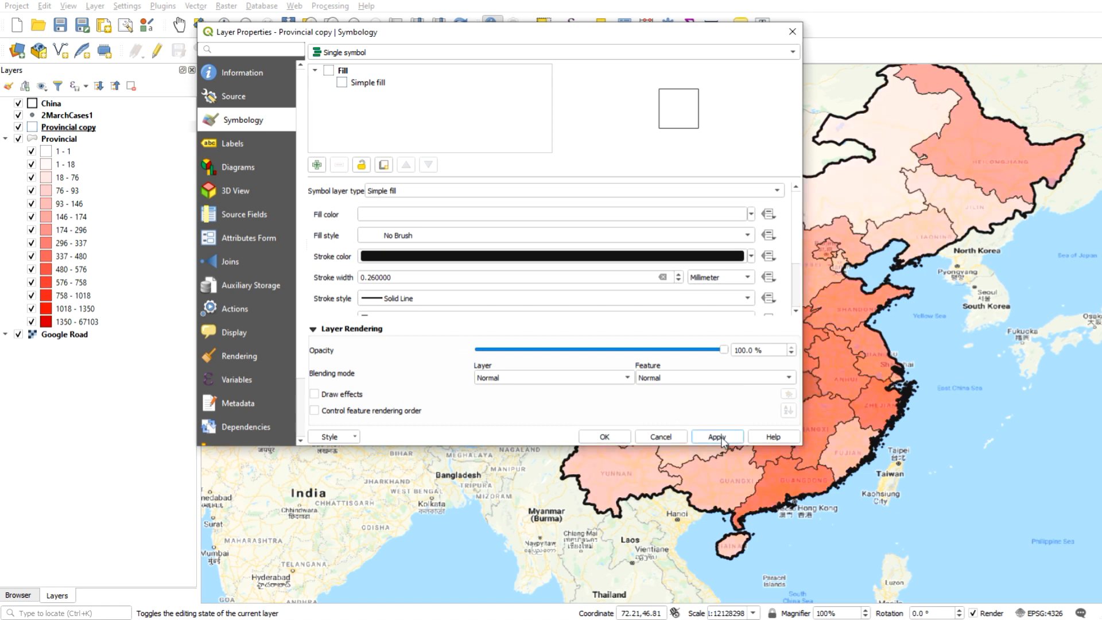
click(612, 439)
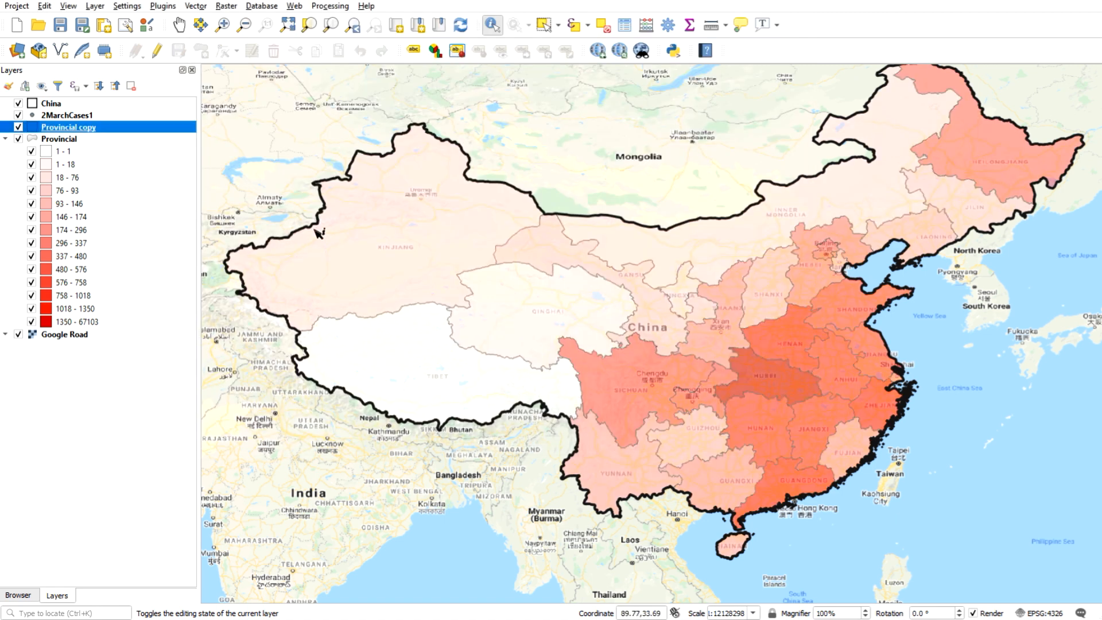
Step: Label the Provincial layer with single labels taken from the NAME_1 field
click(413, 50)
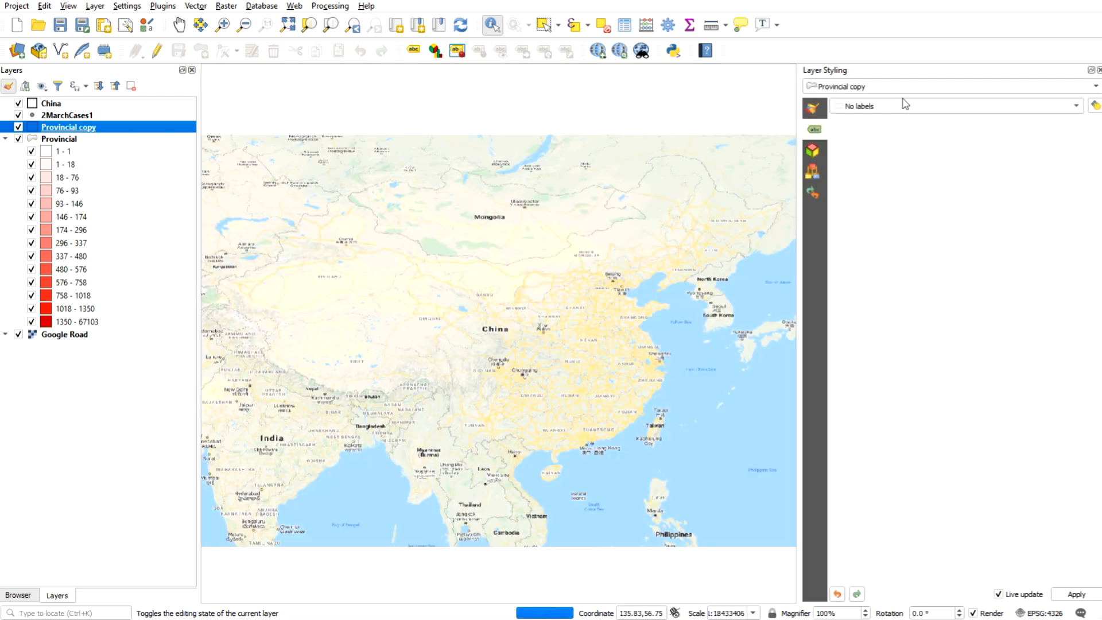
click(939, 89)
click(888, 70)
click(955, 108)
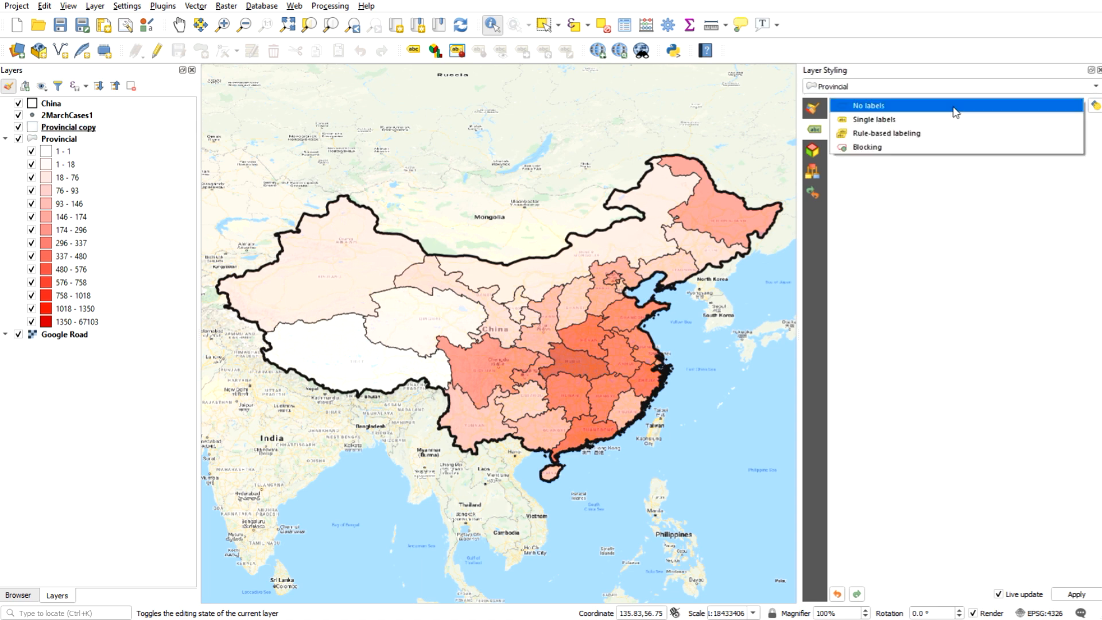
click(939, 120)
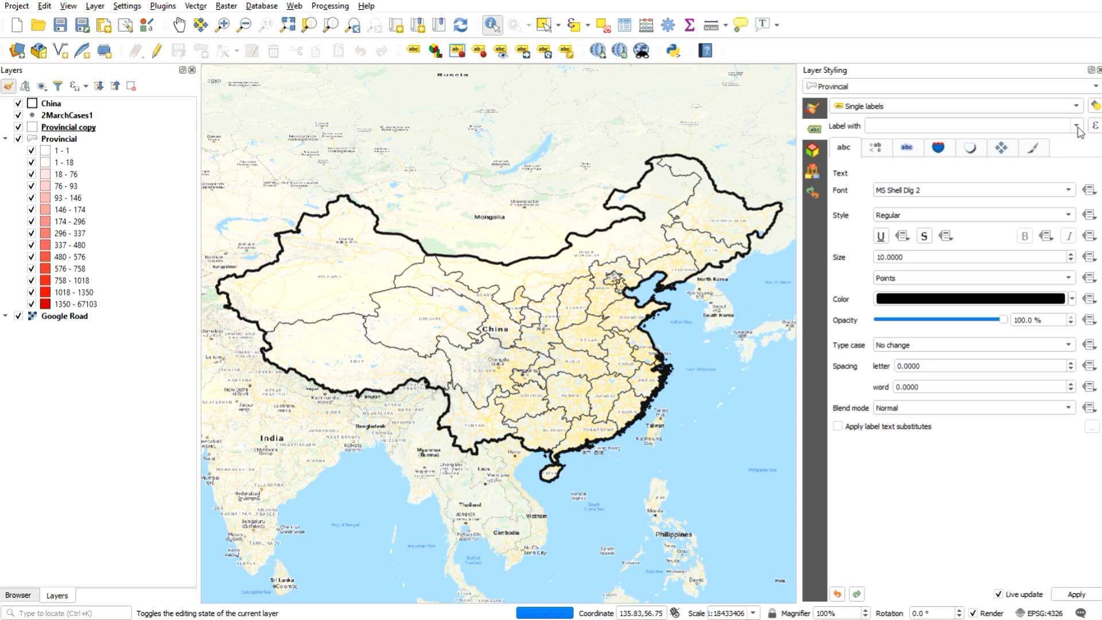
click(1076, 126)
click(944, 205)
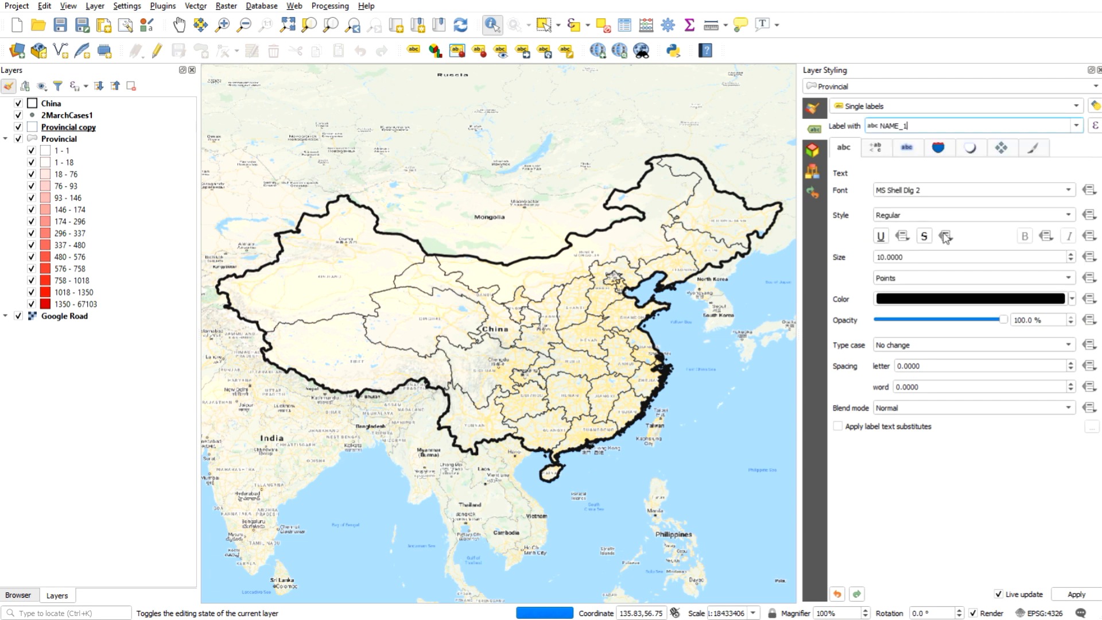
Step: Draw a text buffer around the Provincial layer's labels, apply it and close the layer styling
click(908, 150)
click(838, 189)
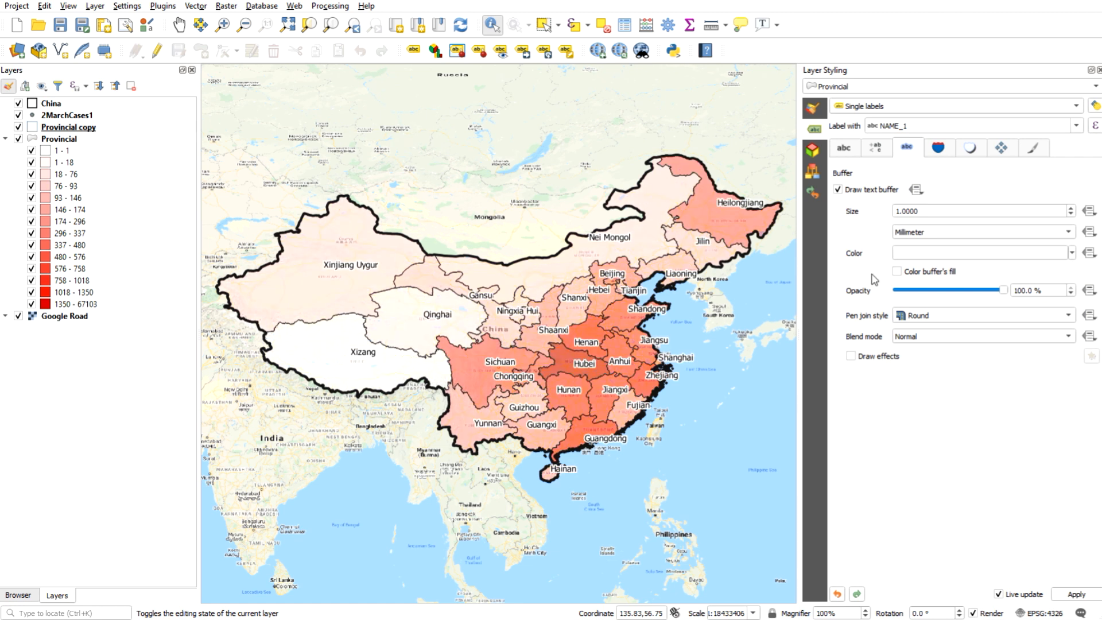
click(1077, 595)
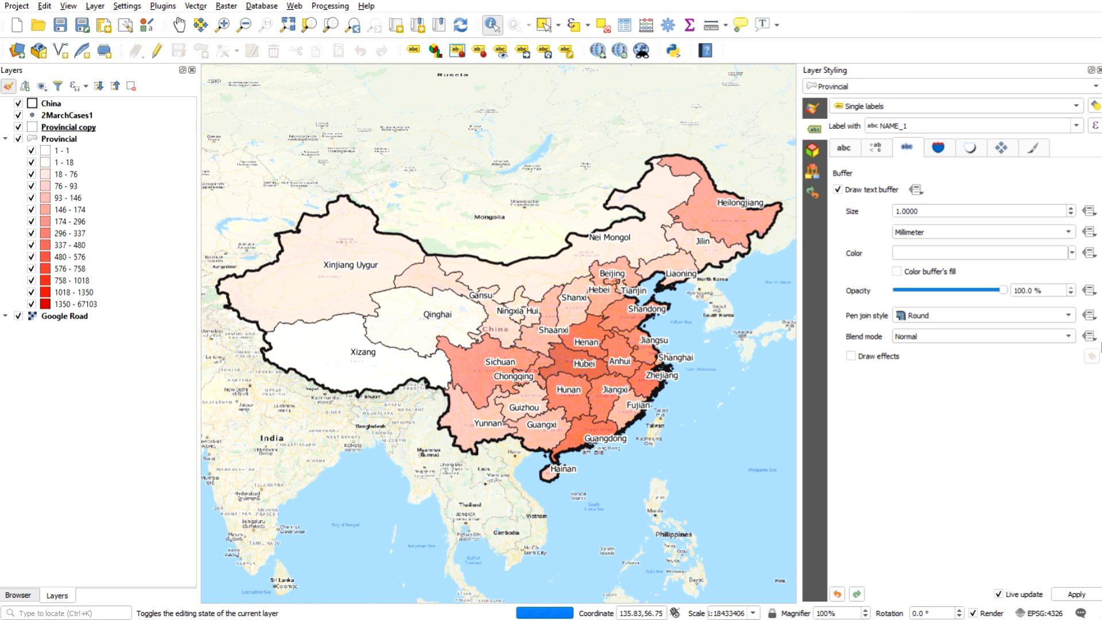
click(1100, 70)
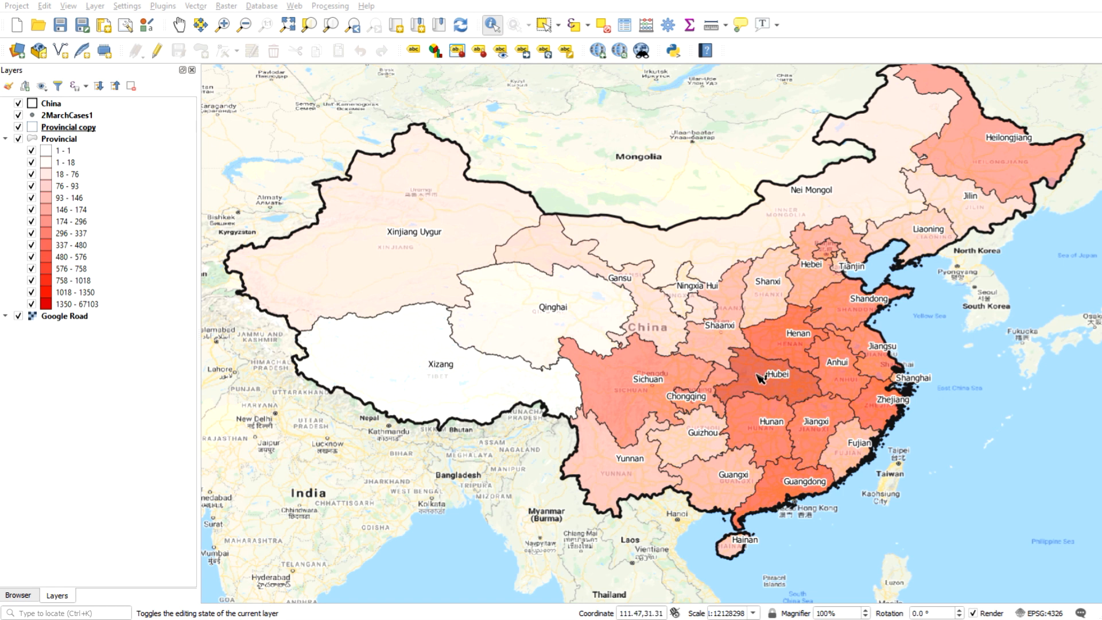
Step: Identify Qinghai province on the map to examine its attribute names and values
click(495, 21)
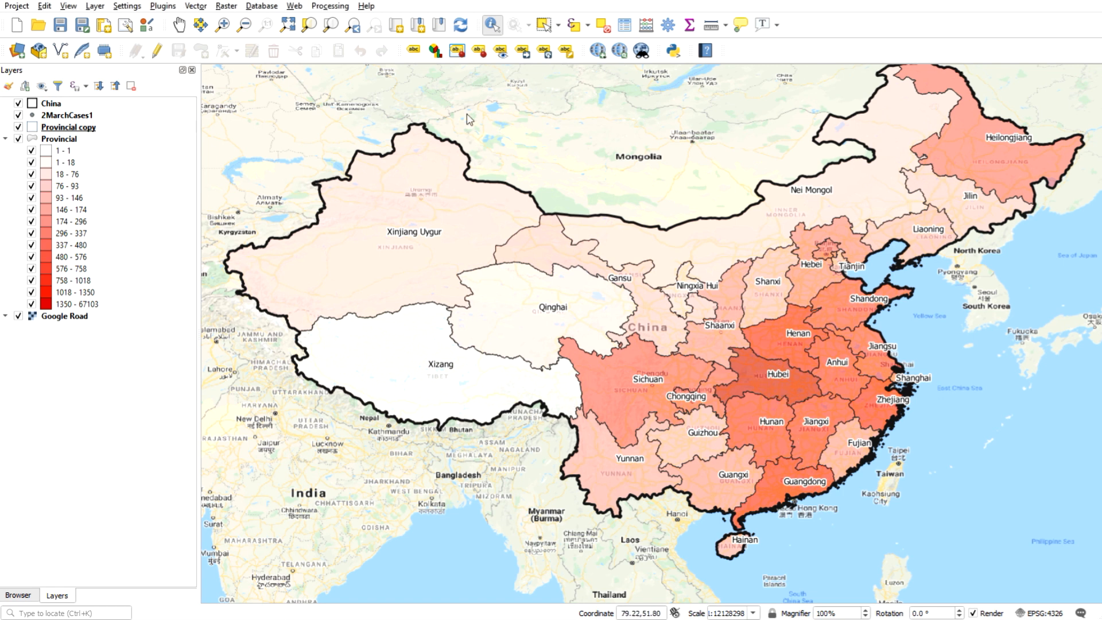
click(517, 318)
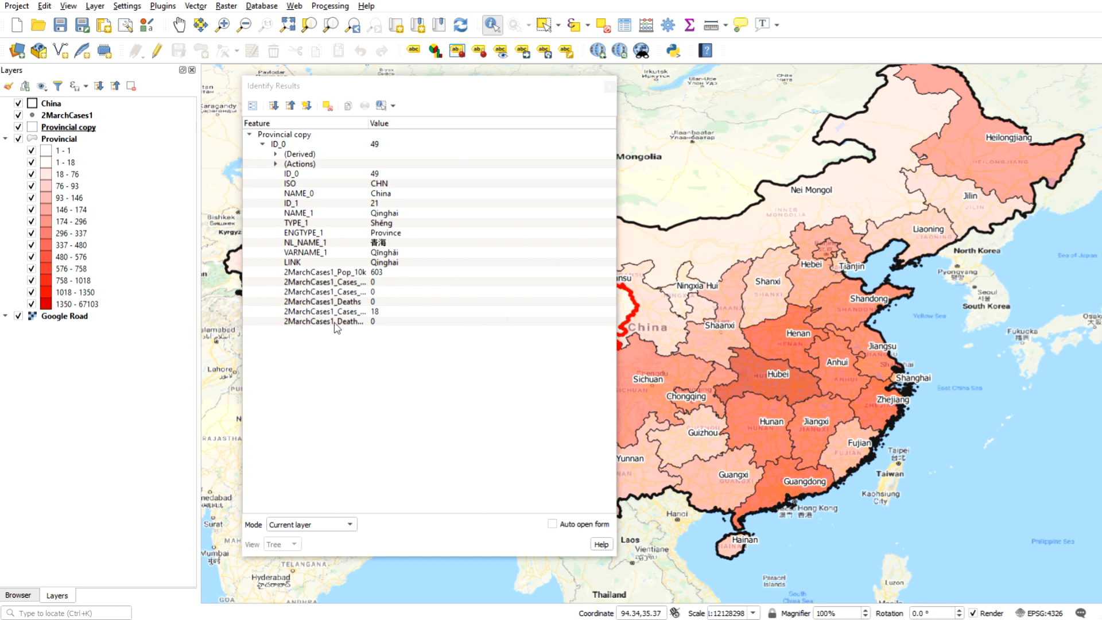
click(609, 86)
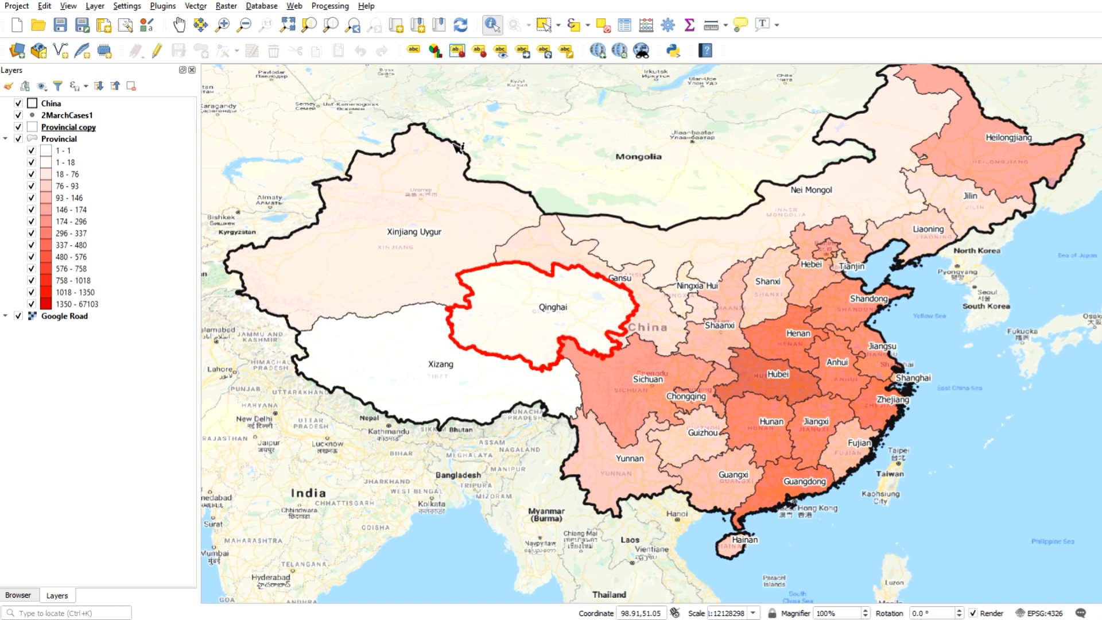
Step: Examine the joined 2MarchCases1 columns in the Provincial attribute table, sort by population, and check the column organizer for a way to rename them
click(79, 128)
click(58, 139)
right_click(58, 139)
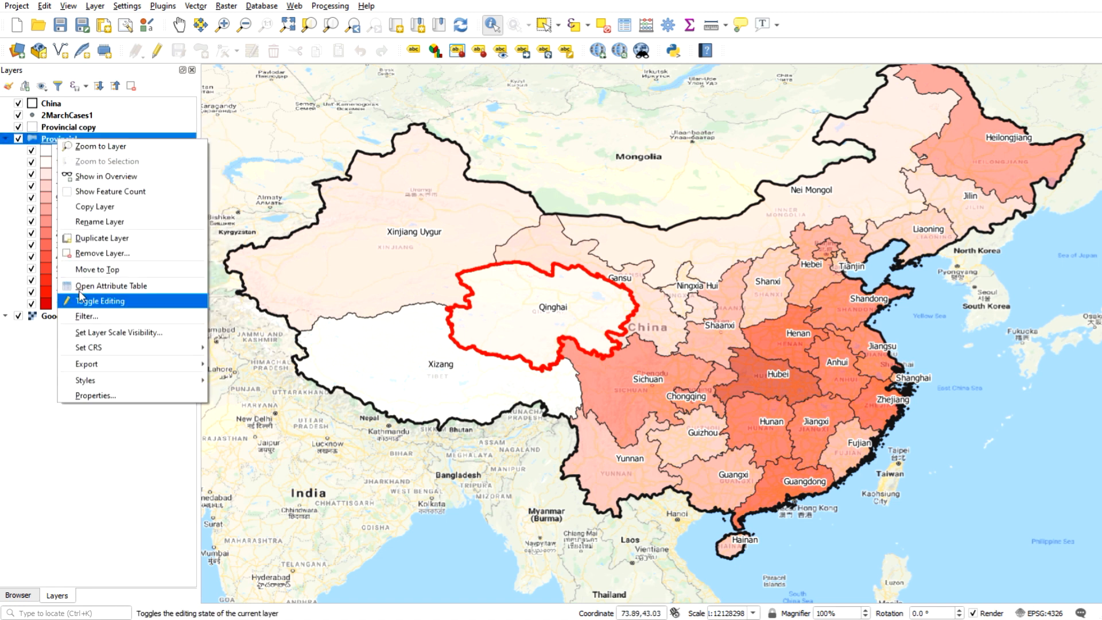
click(146, 286)
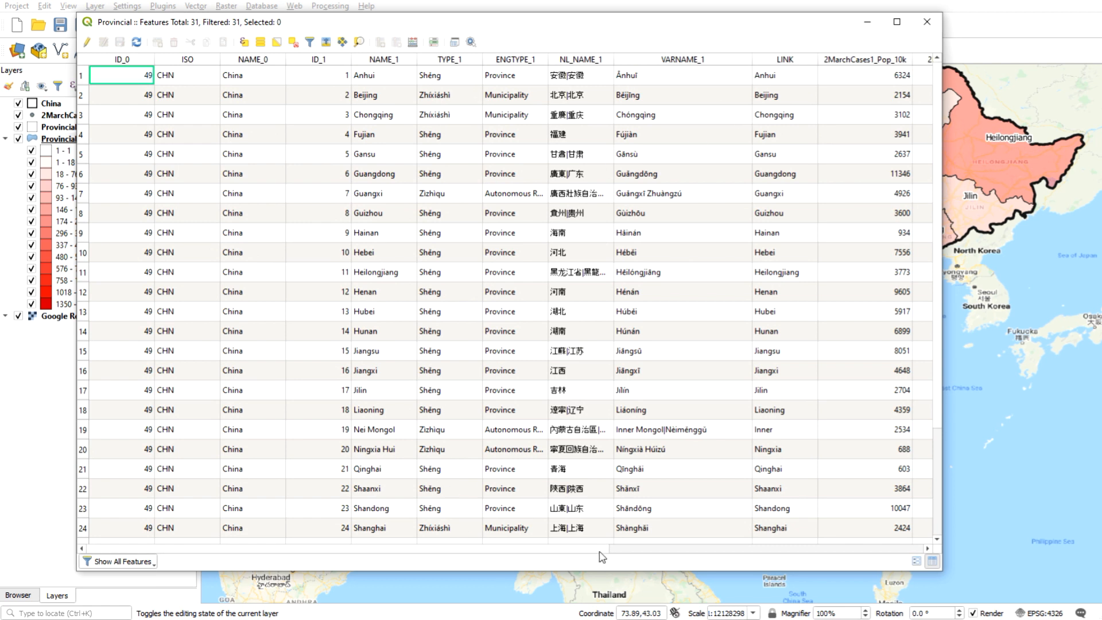
click(643, 548)
drag(875, 556, 917, 557)
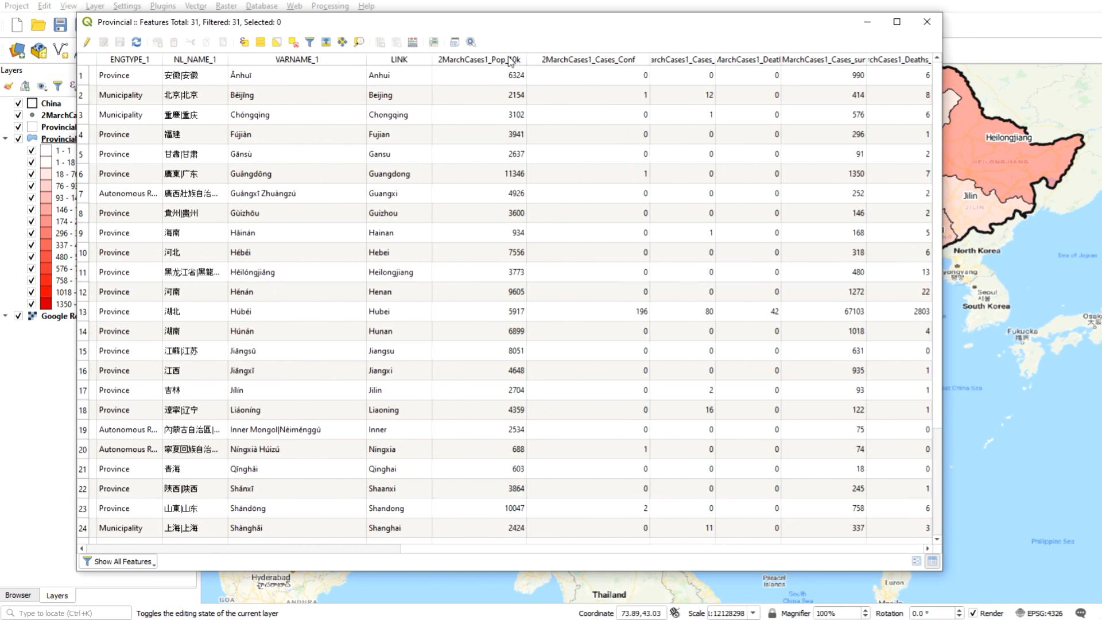
click(479, 59)
right_click(474, 58)
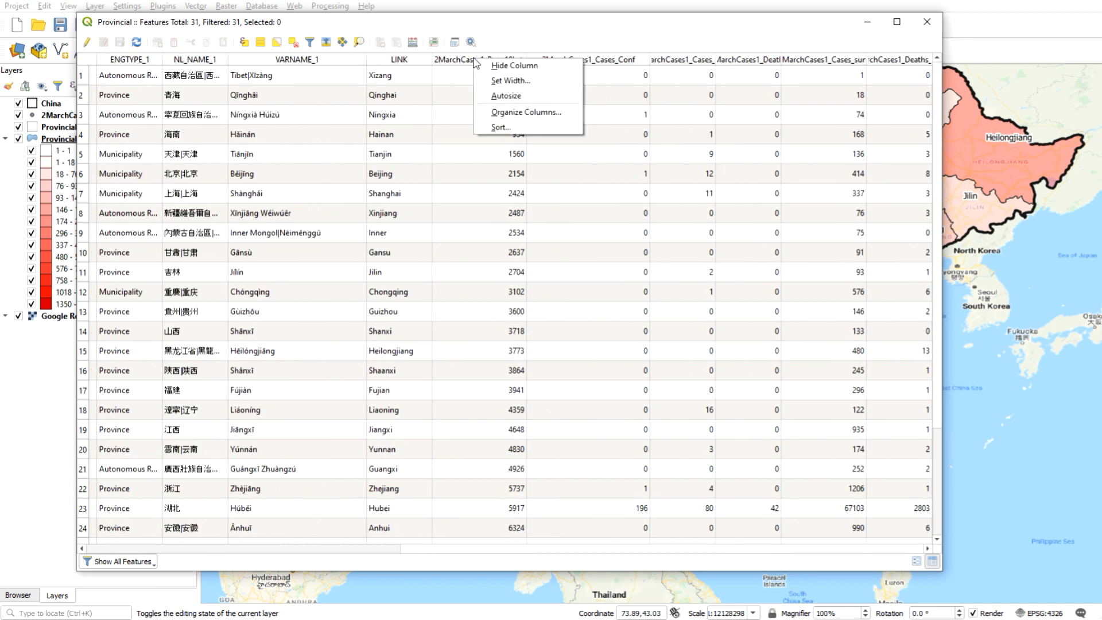
click(542, 113)
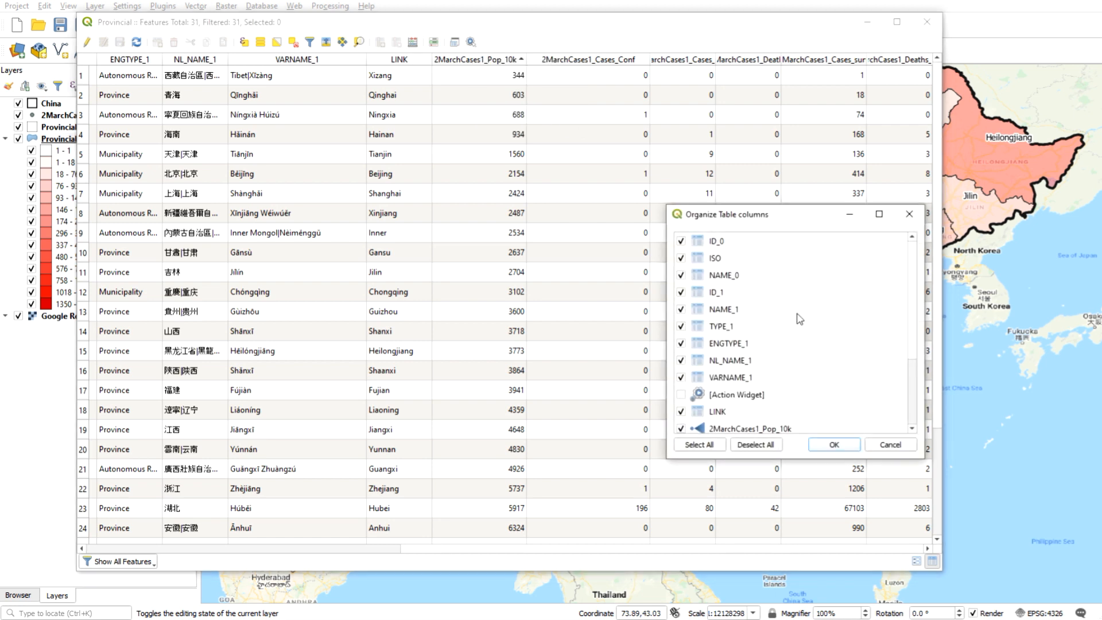
click(909, 213)
click(926, 22)
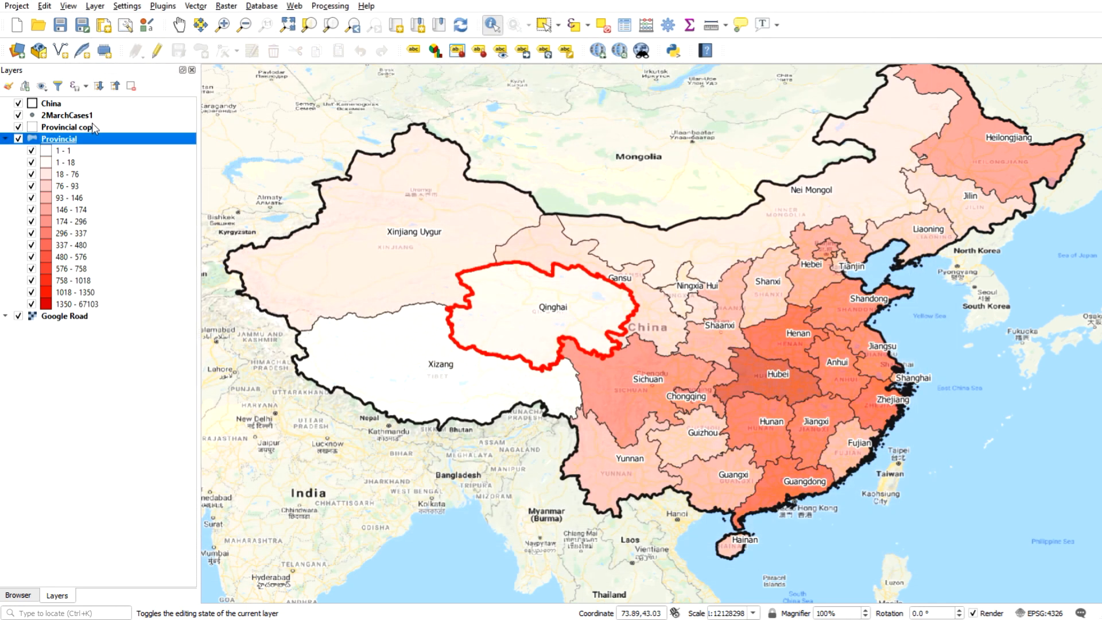
Step: Give the 2MarchCases1_Pop_10k field in the Provincial attributes form an alias describing the population in 10k
right_click(74, 144)
click(143, 394)
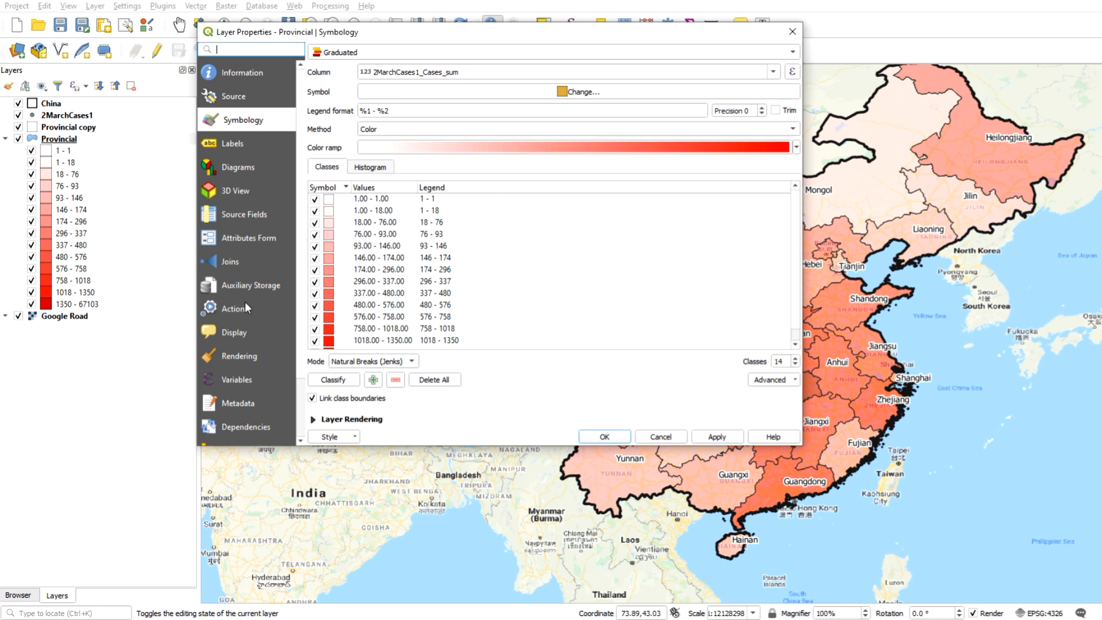
click(258, 239)
click(342, 189)
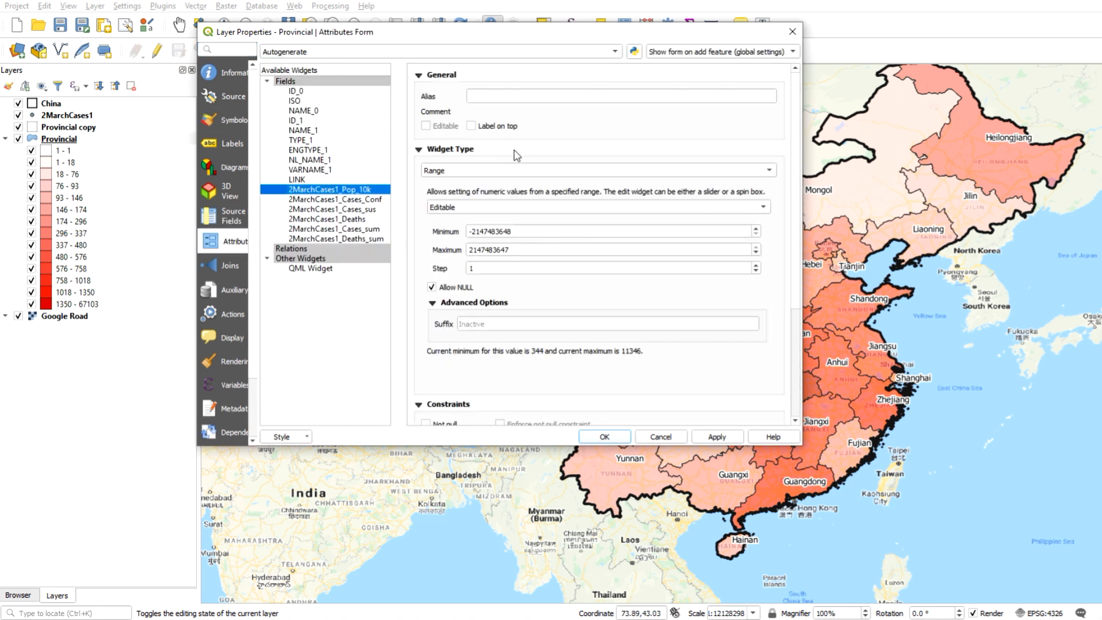
click(517, 98)
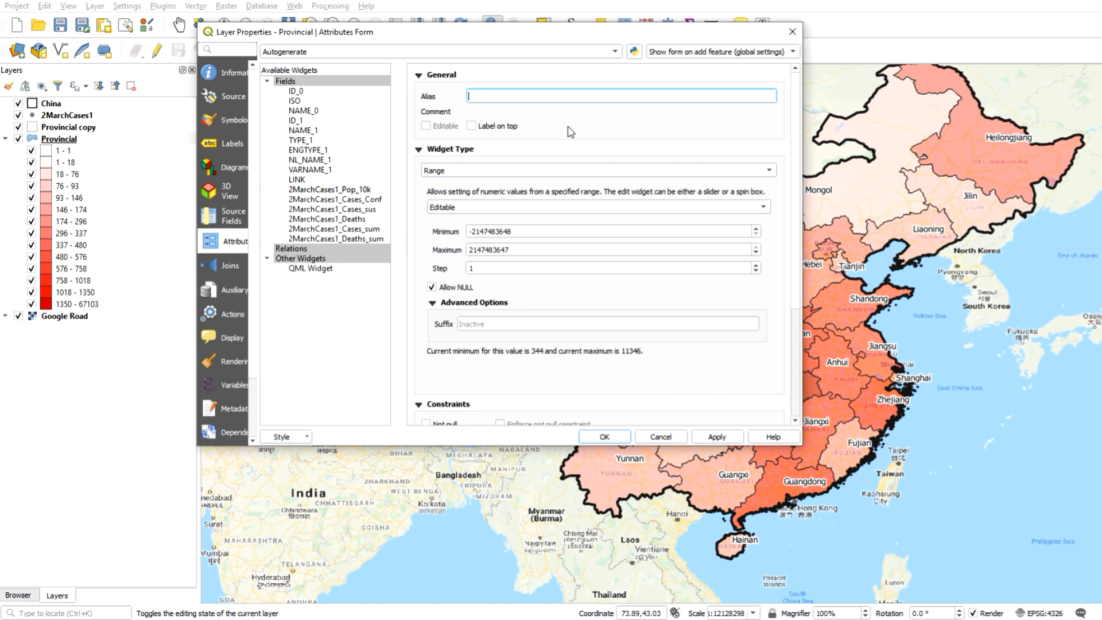
text(on in 10k)
Step: Set the alias of the 2MarchCases1_Cases_Conf field to "24 hours confirmed cases"
click(352, 200)
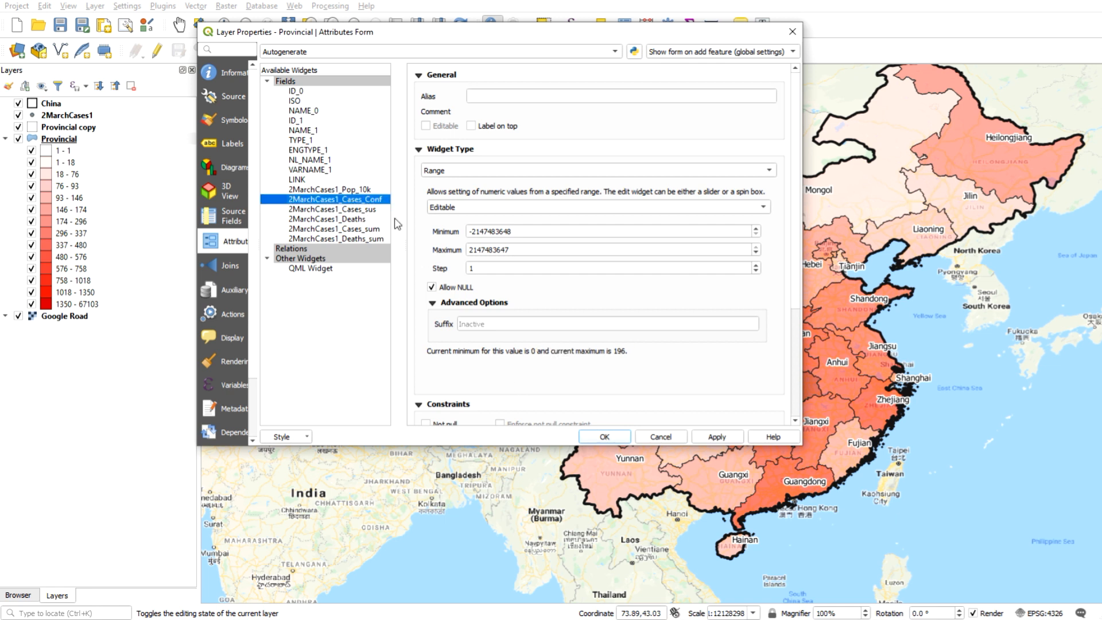
click(507, 97)
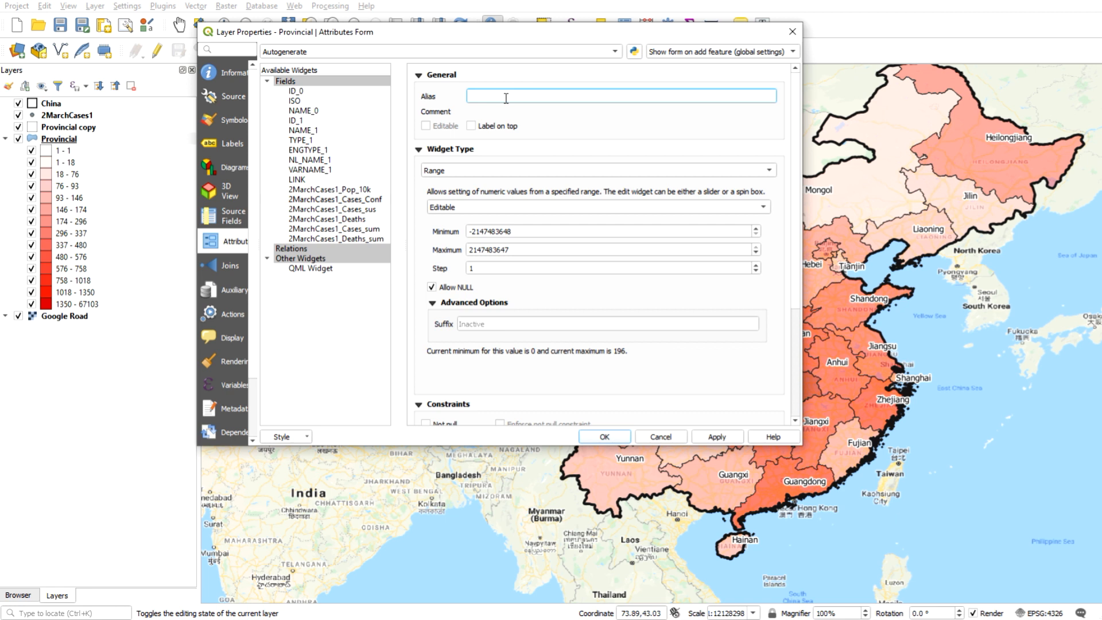
text(24 hours confirmed cases)
click(359, 211)
click(359, 200)
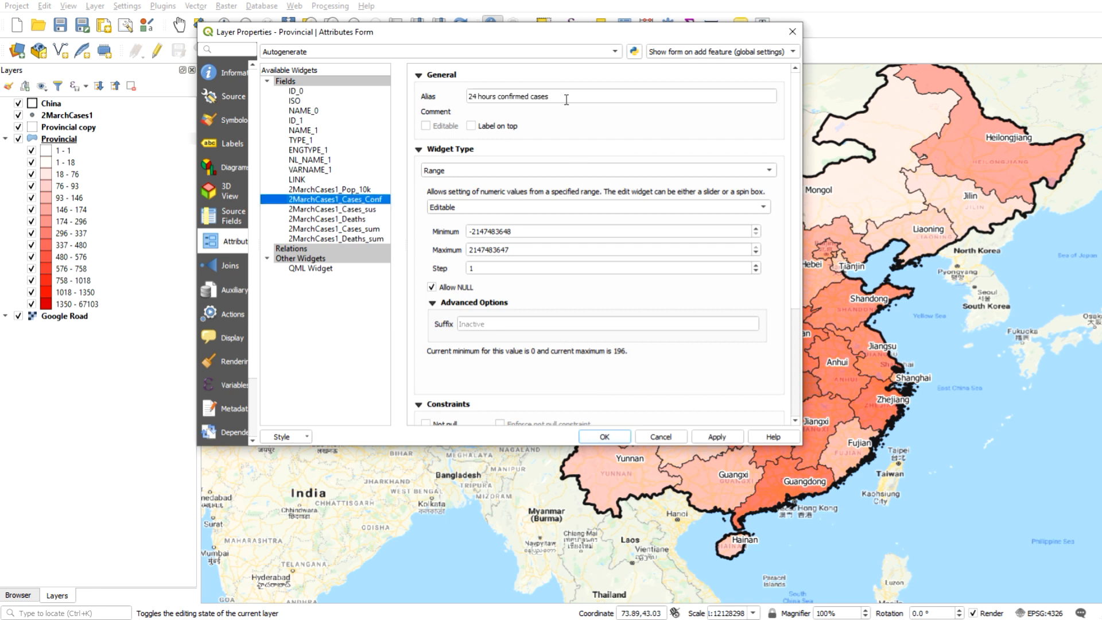
Step: Copy that alias to the 2MarchCases1_Cases_sus field and reword it as "24 hours suspected cases"
drag(566, 99, 462, 107)
key(ctrl+c)
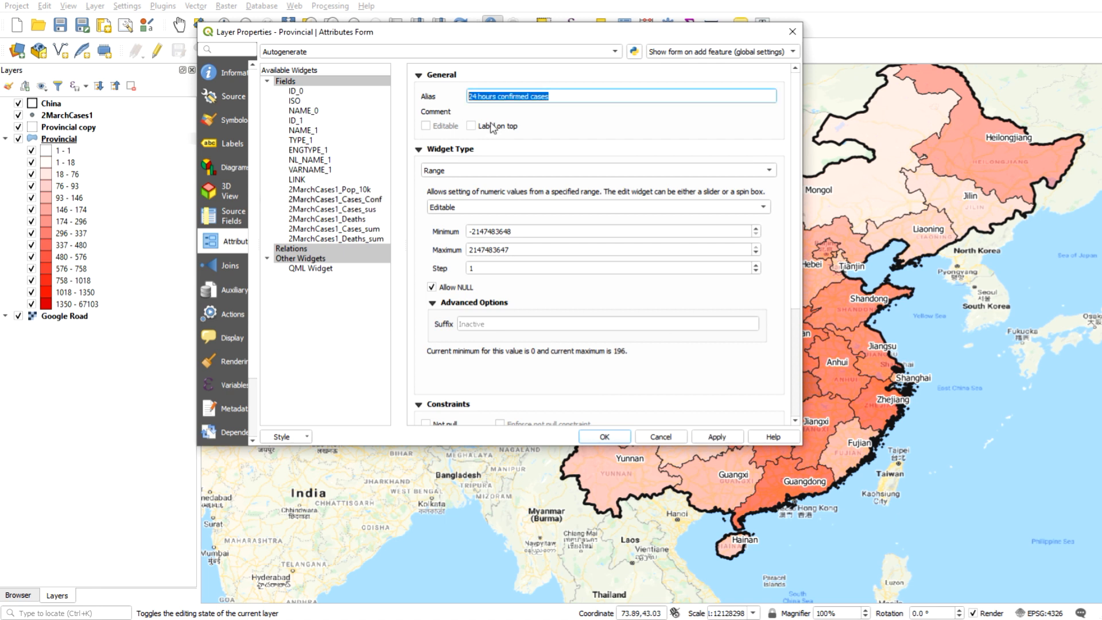
click(357, 210)
click(553, 98)
key(ctrl+v)
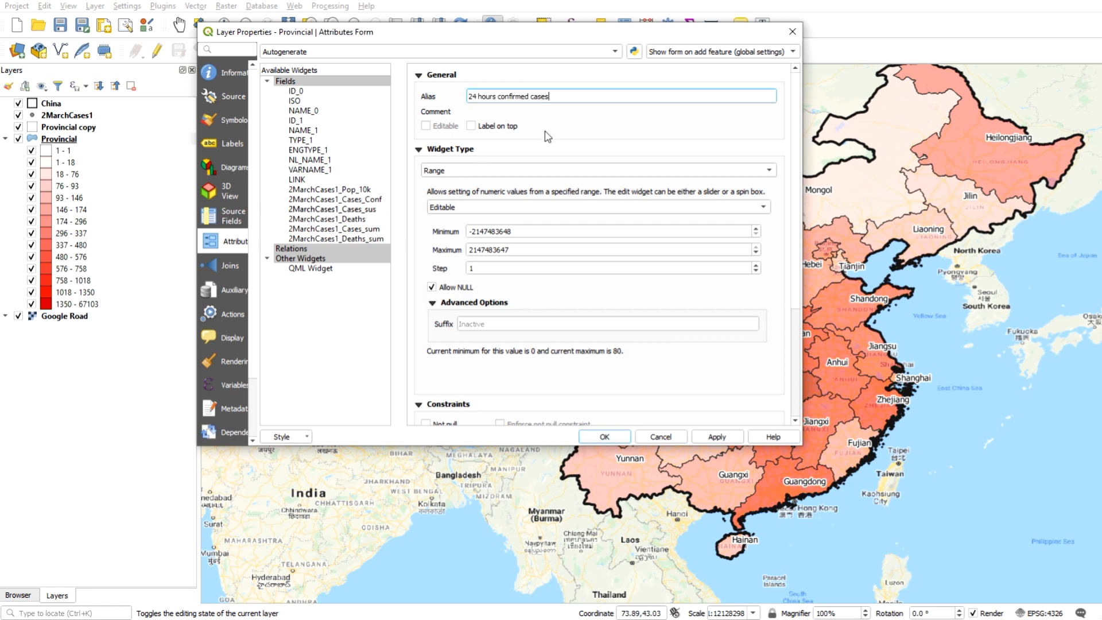
drag(529, 97, 498, 97)
text(suspected)
Step: Reuse the copied alias for the 2MarchCases1_Deaths field, replacing "cases" with "deaths"
click(360, 220)
click(547, 98)
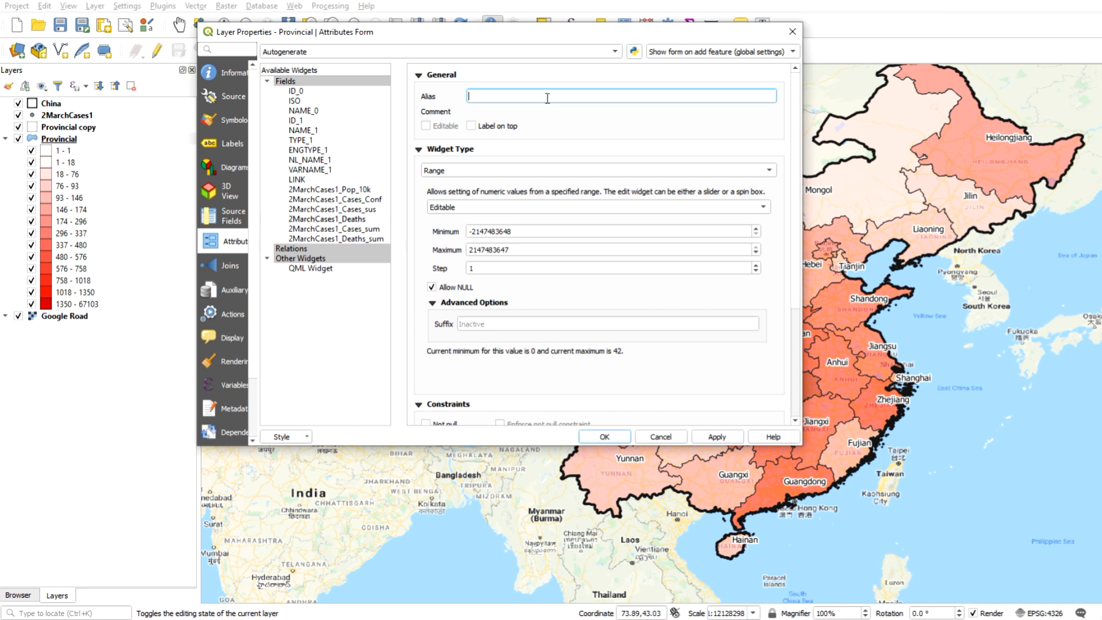
key(ctrl+v)
drag(551, 97, 532, 96)
text(deaths)
Step: Set the alias of the 2MarchCases1_Cases_sum field to "Cumulative Cases"
click(357, 229)
click(523, 96)
text(Cumulative Ca)
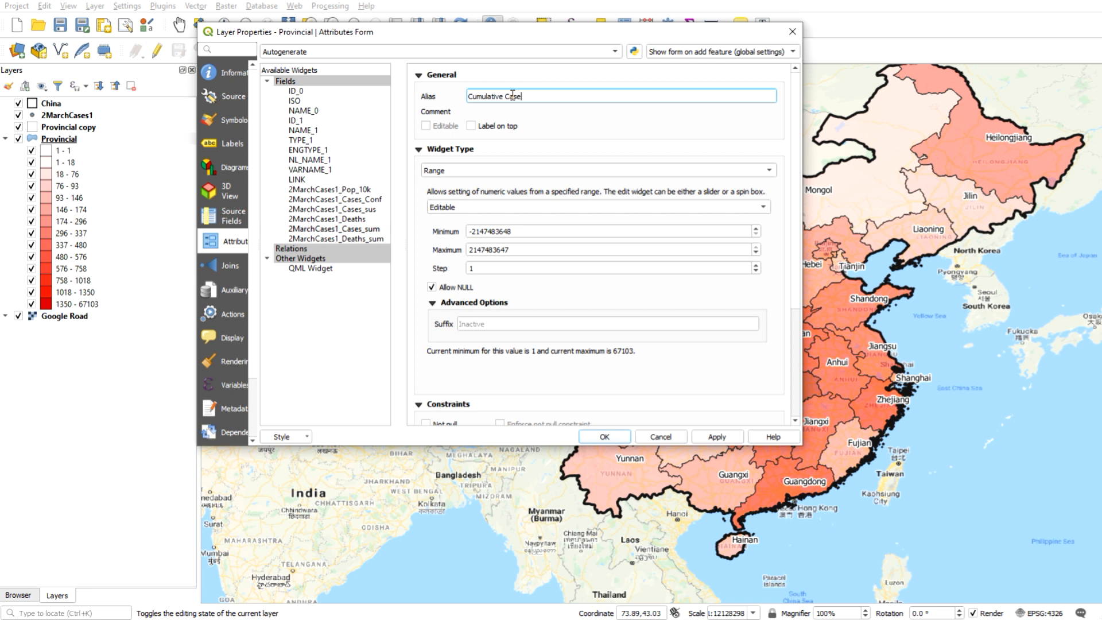
text(ses)
Step: Set the alias of the 2MarchCases1_Deaths_sum field to "Cumulative Deaths", apply the aliases and close the layer properties
click(333, 239)
click(505, 95)
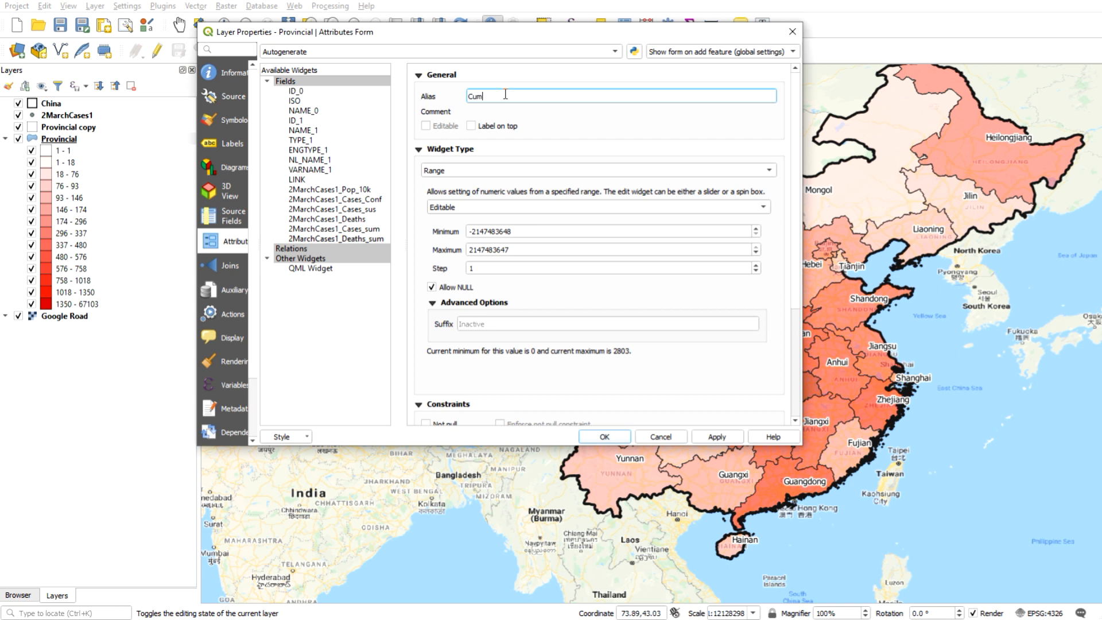
text(Cumulative_Death)
key(BackSpace)
key(BackSpace)
key(BackSpace)
key(BackSpace)
key(BackSpace)
key(BackSpace)
key(BackSpace)
text(Deaths)
click(728, 440)
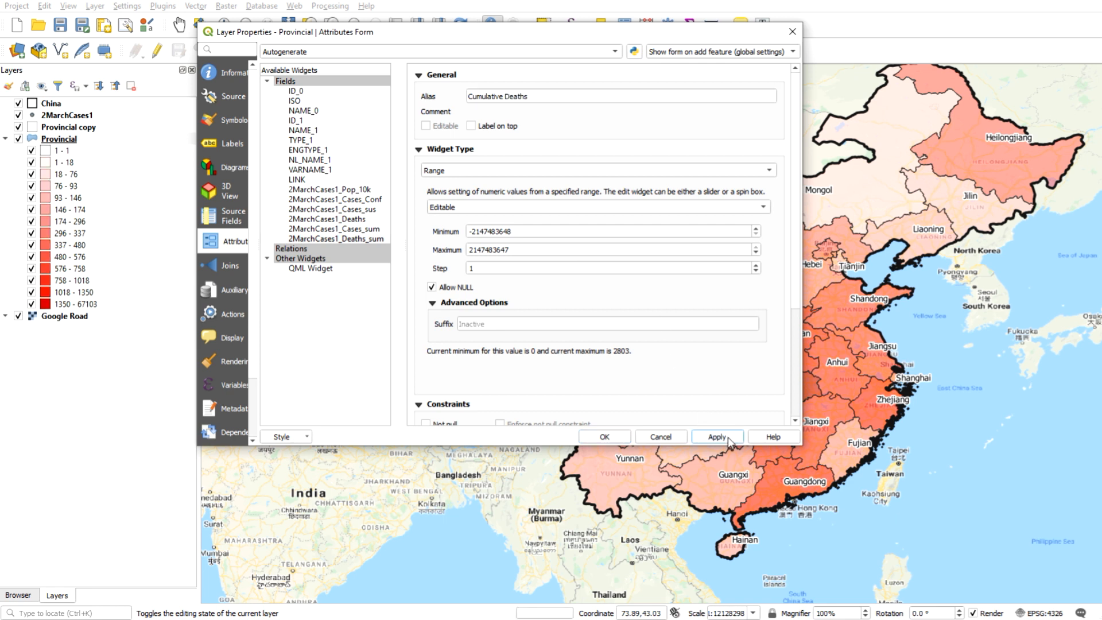
click(593, 439)
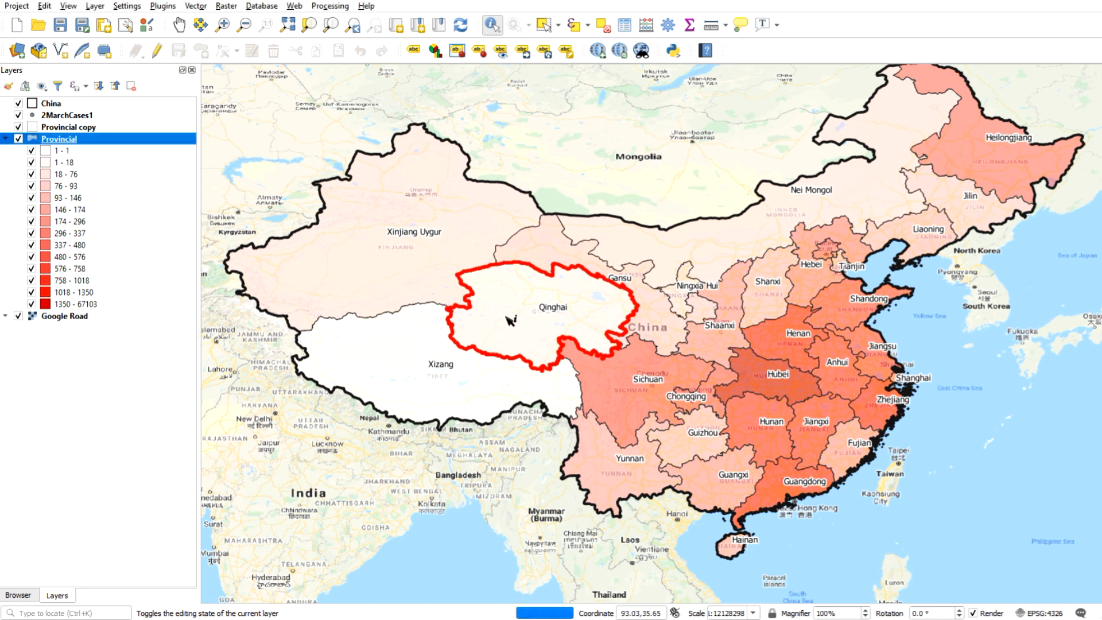
Step: Identify the Xinjiang Uygur province and widen the Feature column of the results so the full field aliases fit
click(395, 263)
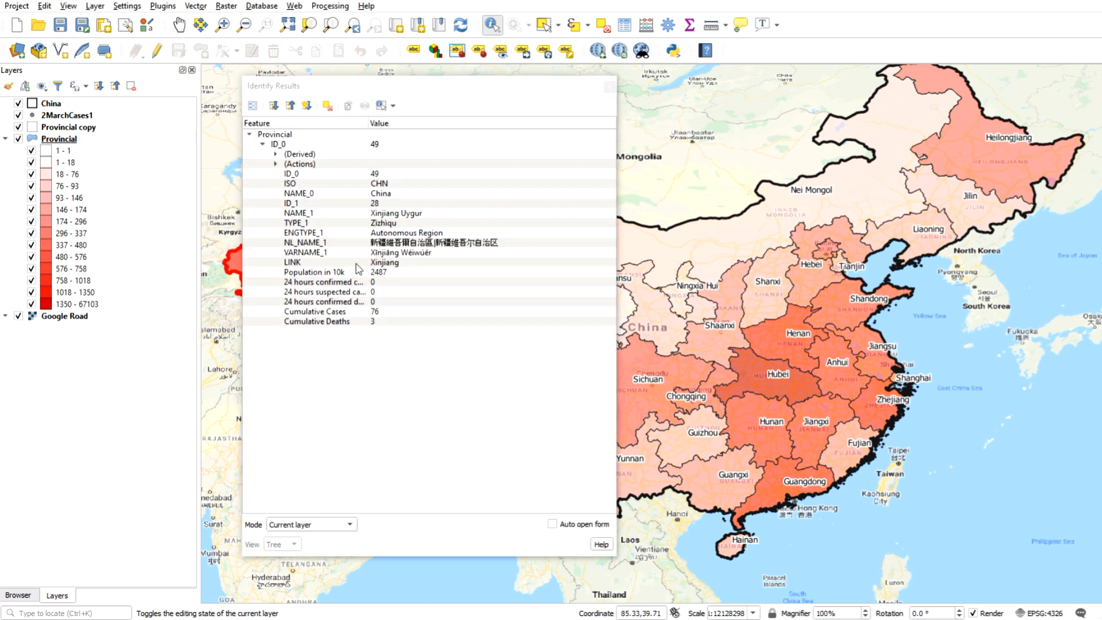
drag(368, 123, 401, 127)
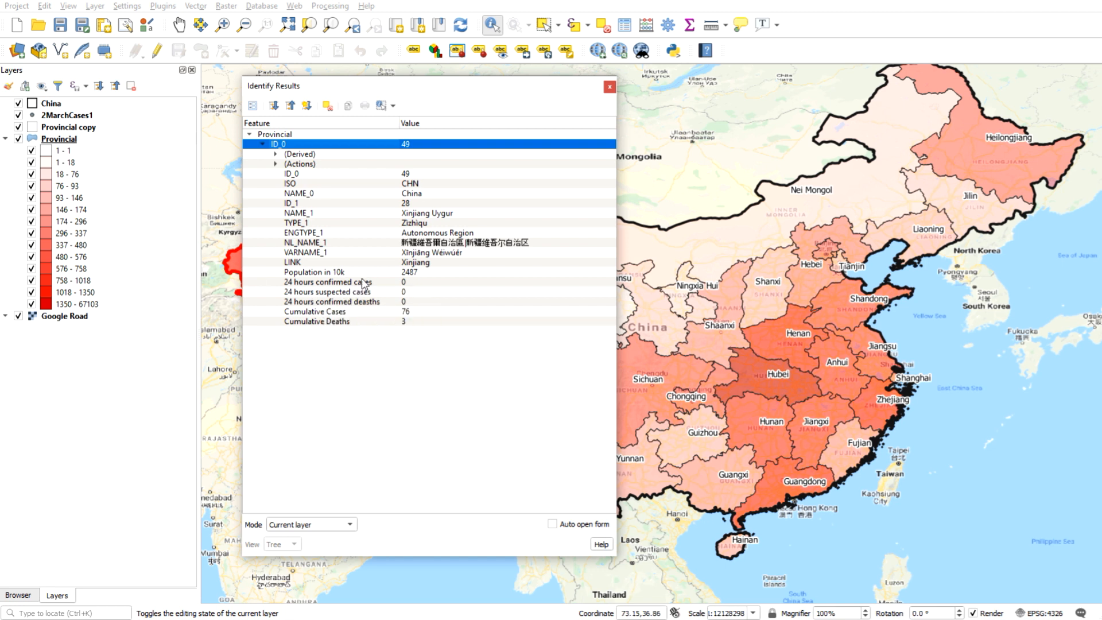
Step: Identify Hubei, Hunan, Guangxi and Guizhou to check their case attributes, finishing on Hunan, and shorten the results window to fit its rows
click(772, 384)
click(765, 429)
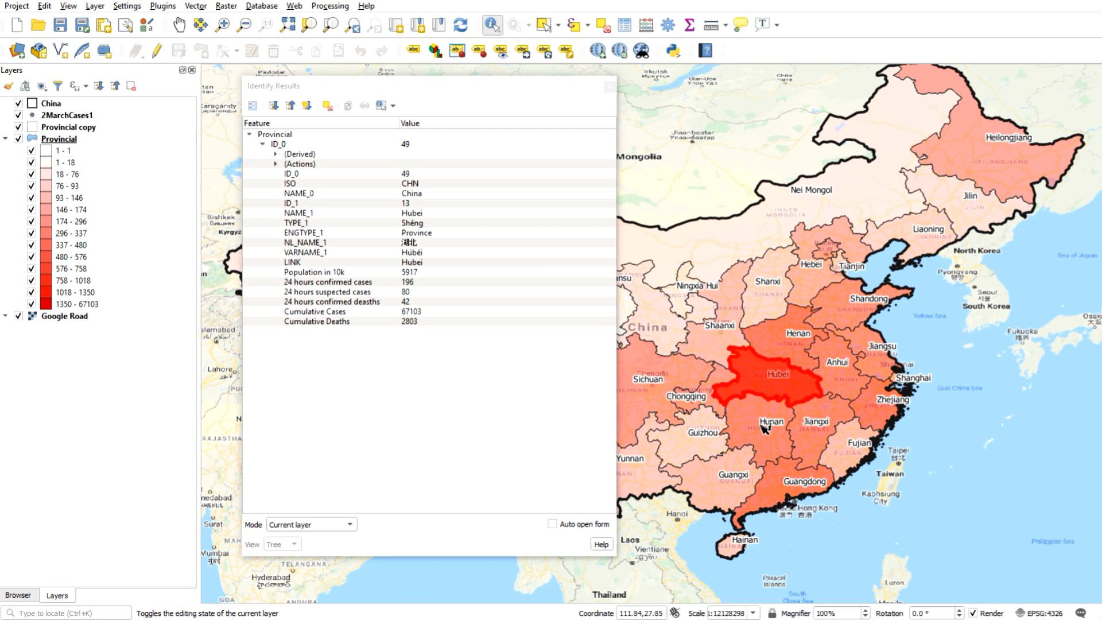
click(711, 469)
click(703, 435)
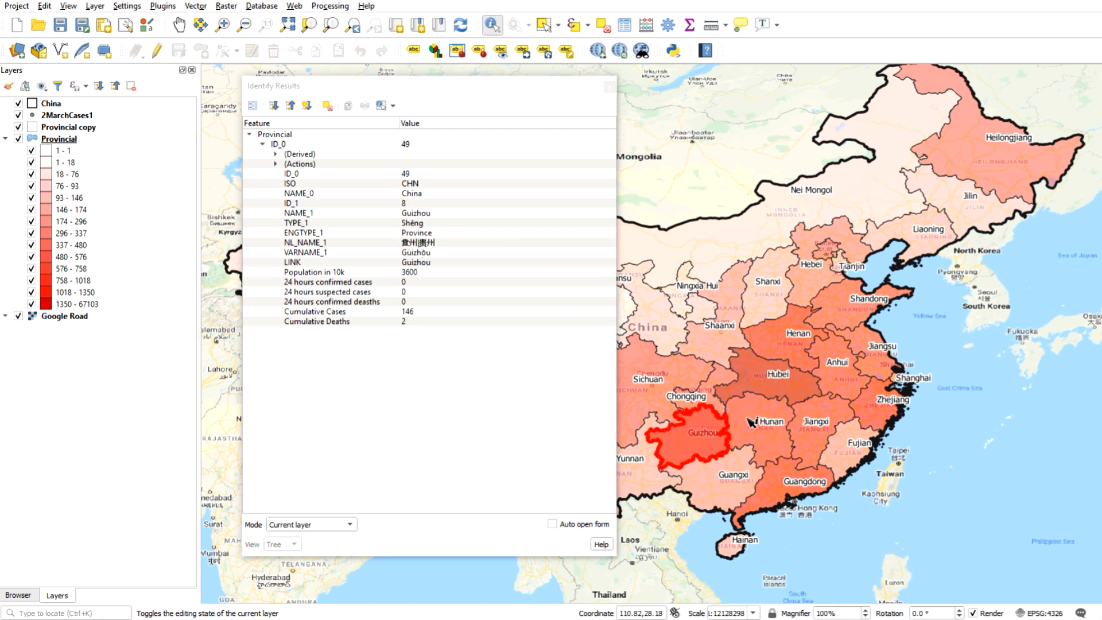
click(779, 450)
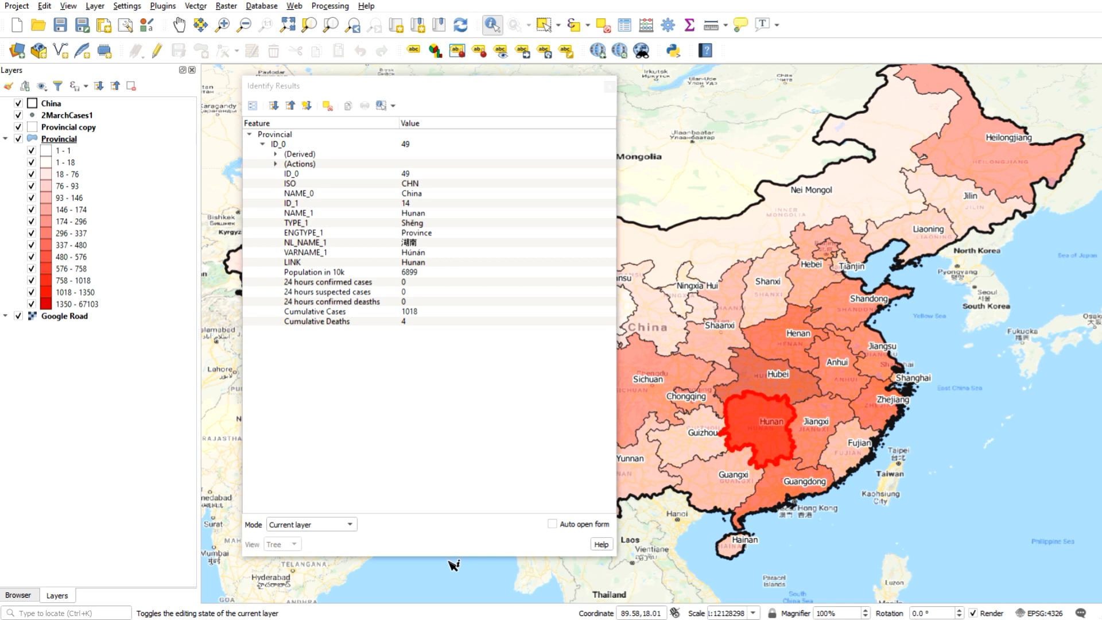
drag(445, 558, 456, 380)
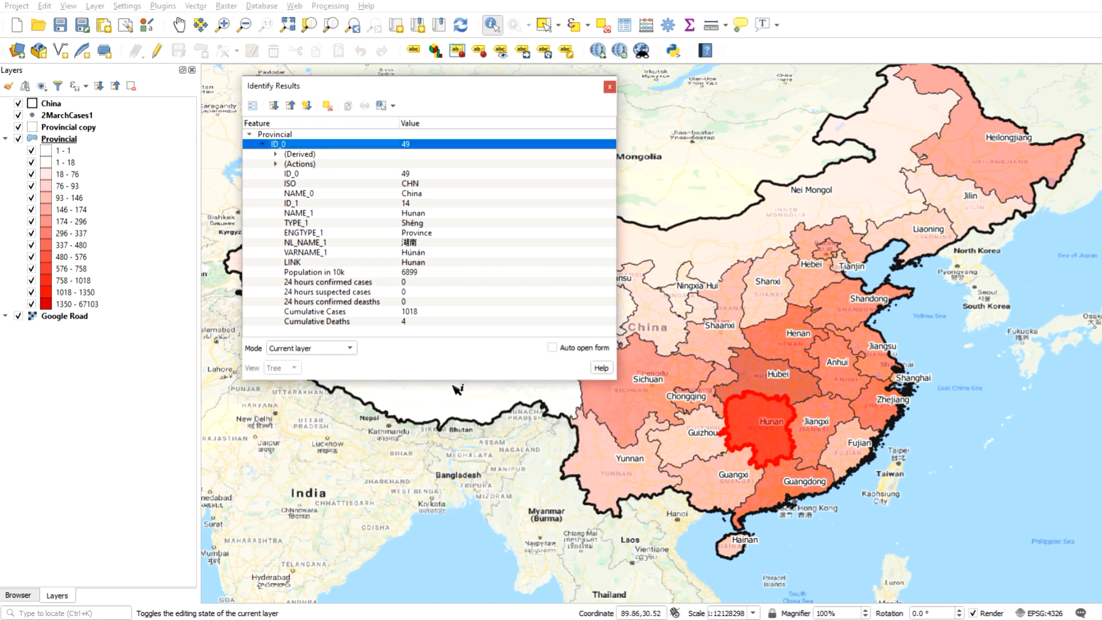